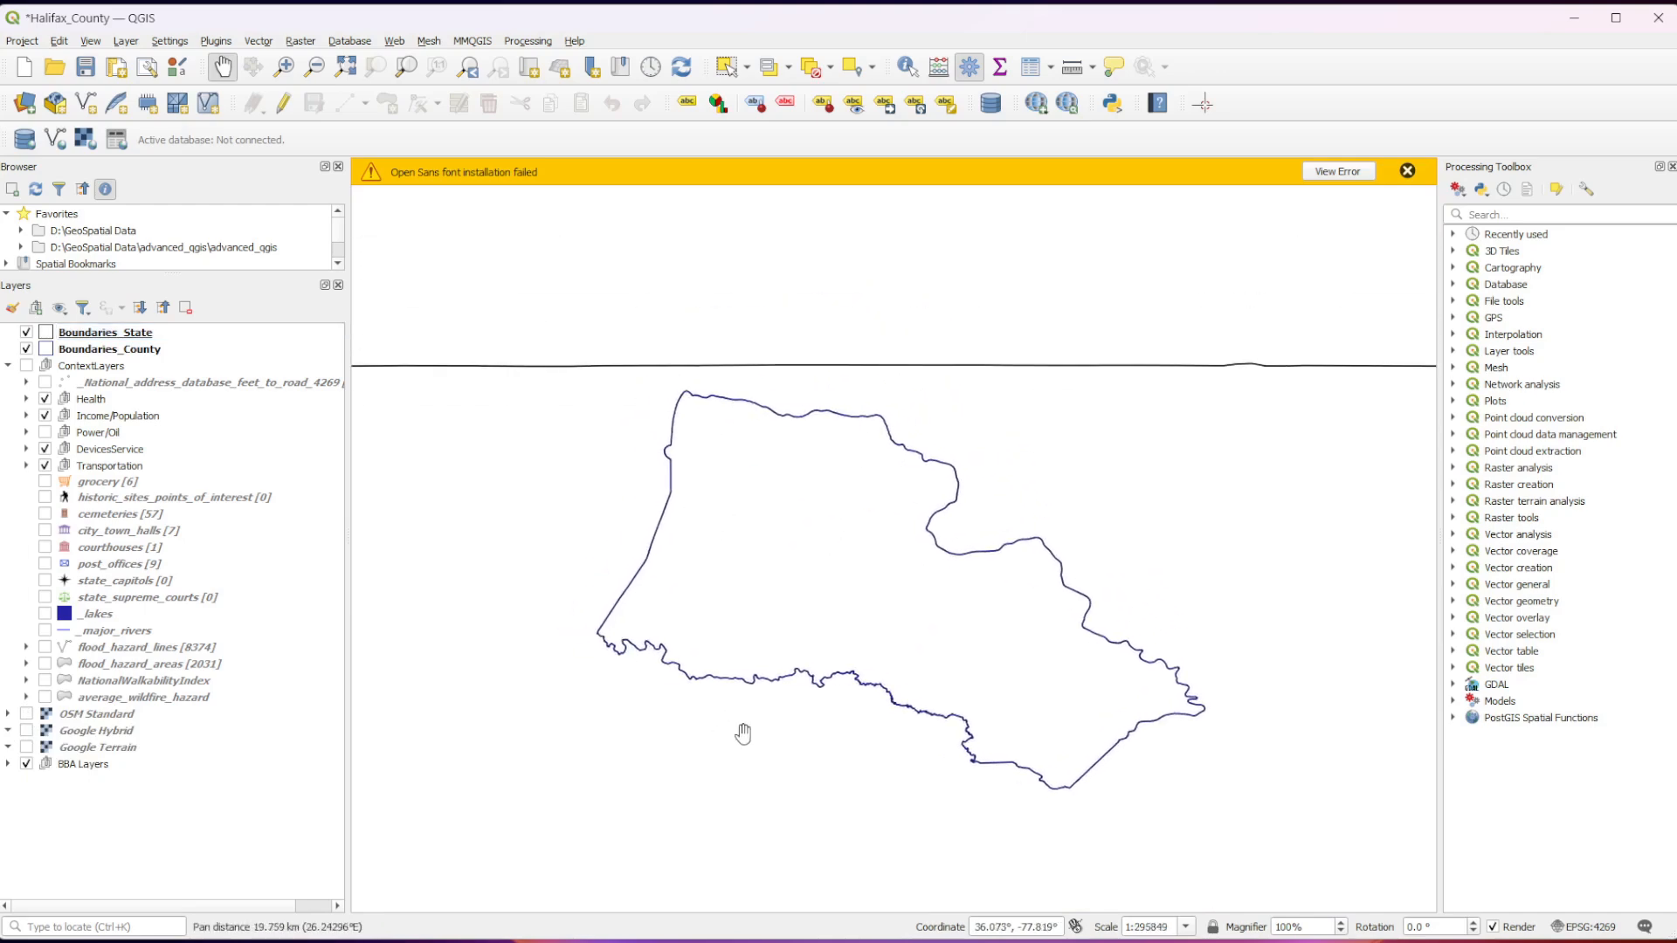
scroll(744, 734, "up", 1)
Look through the layers in the Health, Income/Population, Power/Oil and DevicesService groups under ContextLayers.
scroll(693, 776, "down", 1)
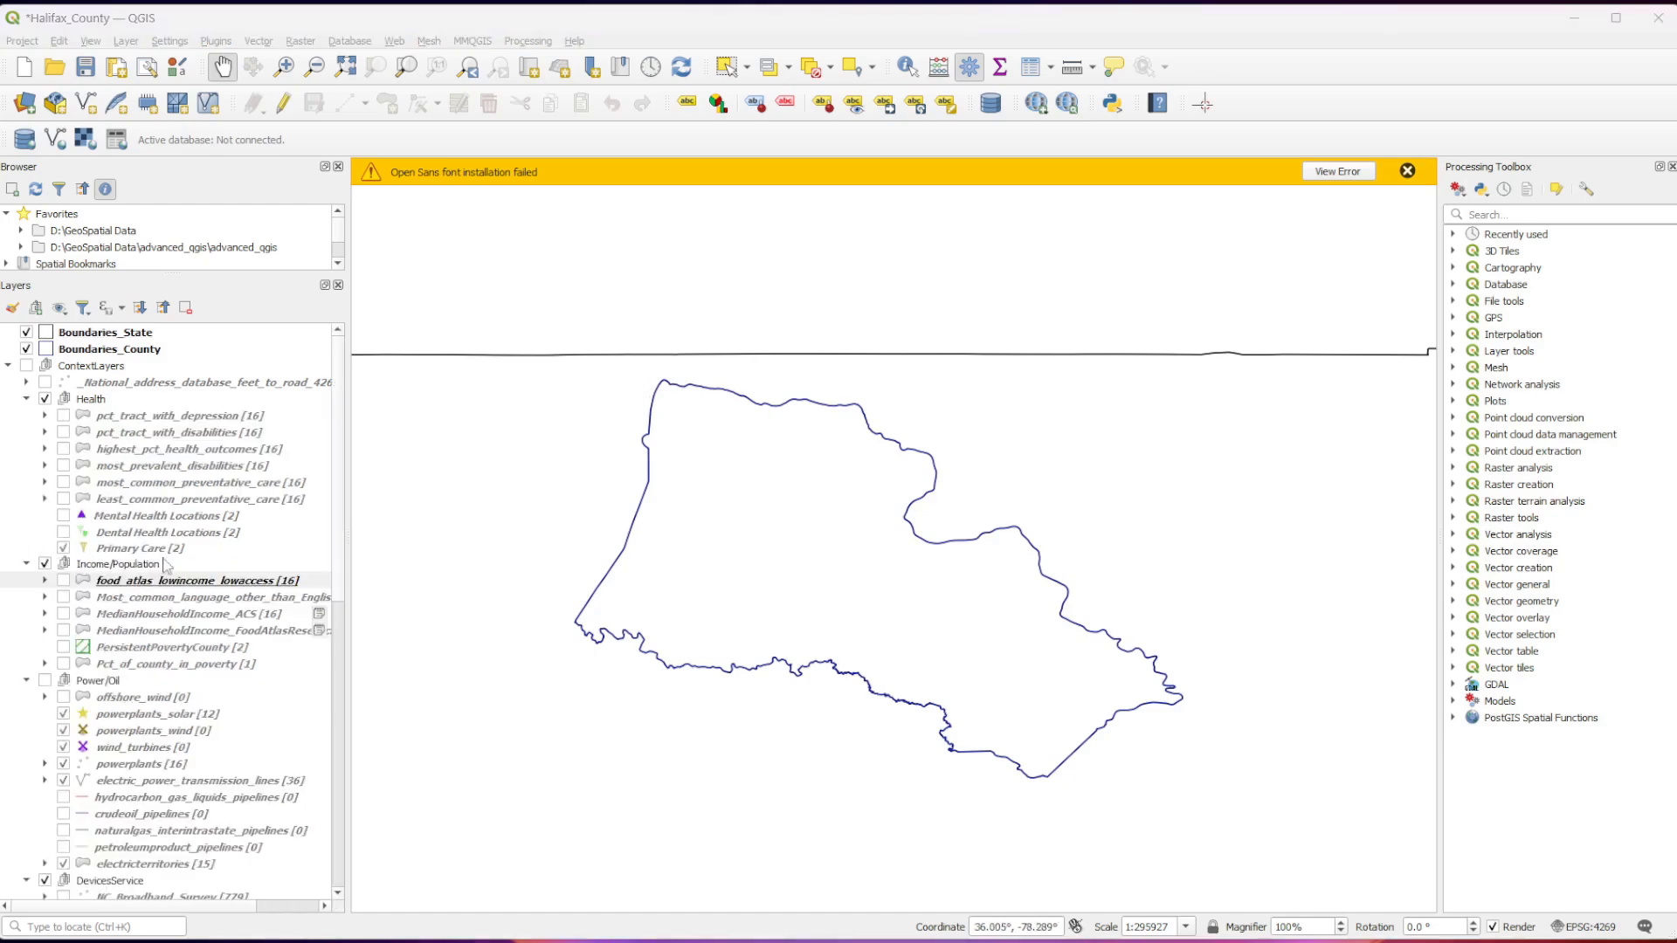
scroll(190, 486, "down", 2)
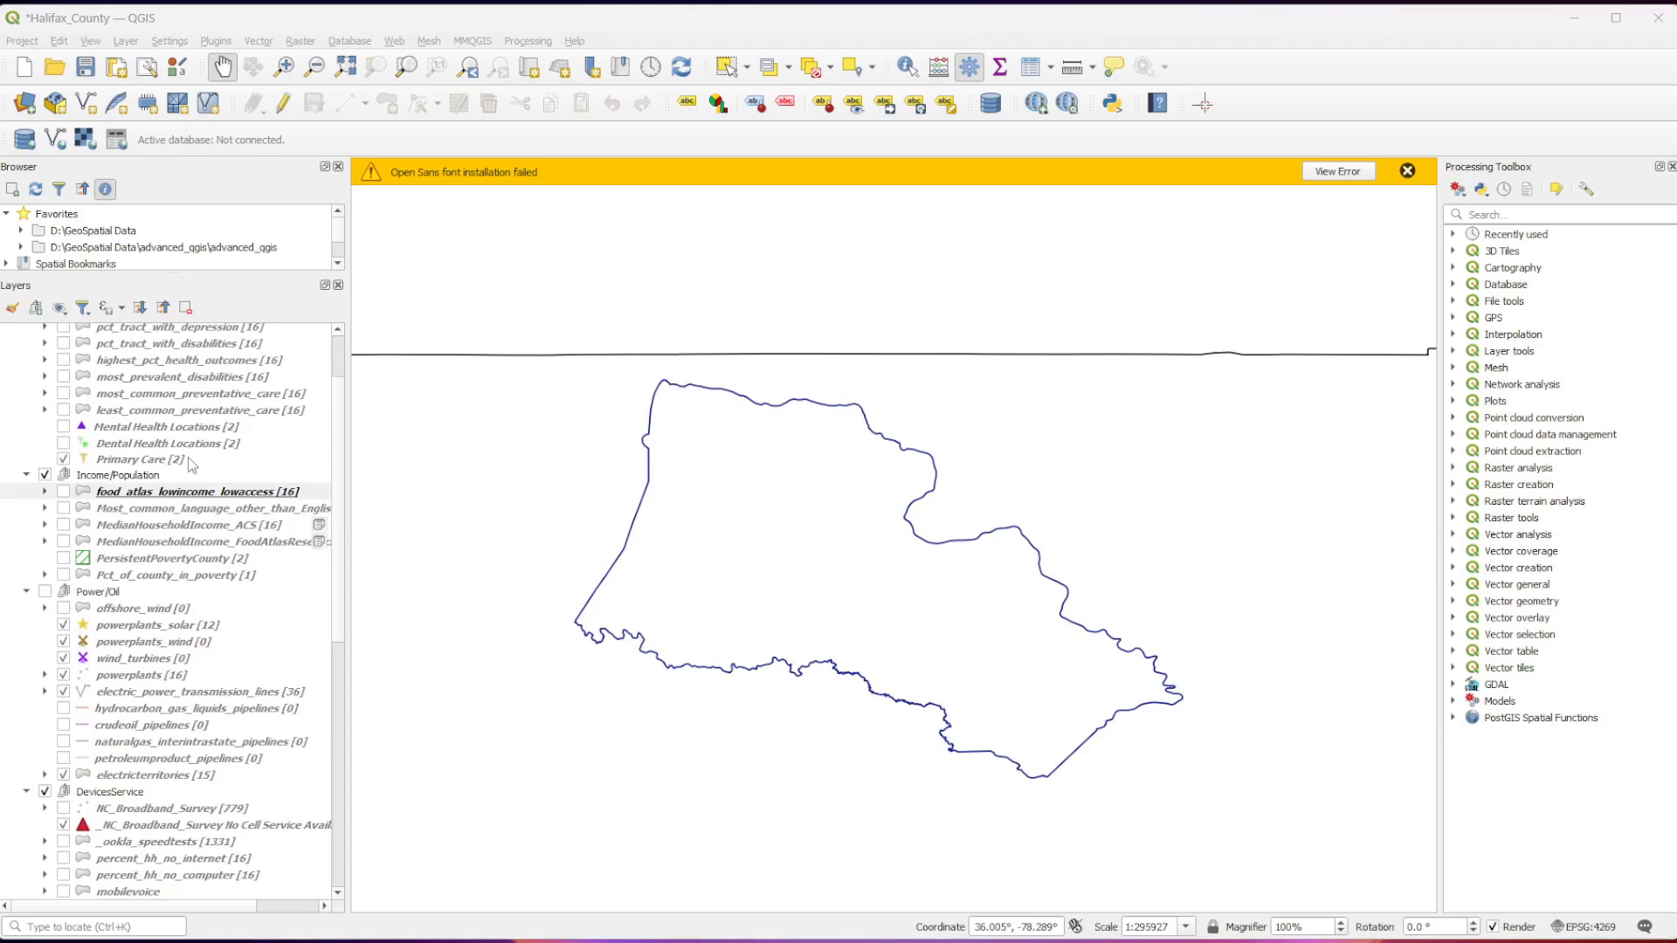
scroll(187, 457, "down", 6)
scroll(190, 463, "down", 4)
scroll(190, 463, "up", 3)
scroll(192, 462, "up", 8)
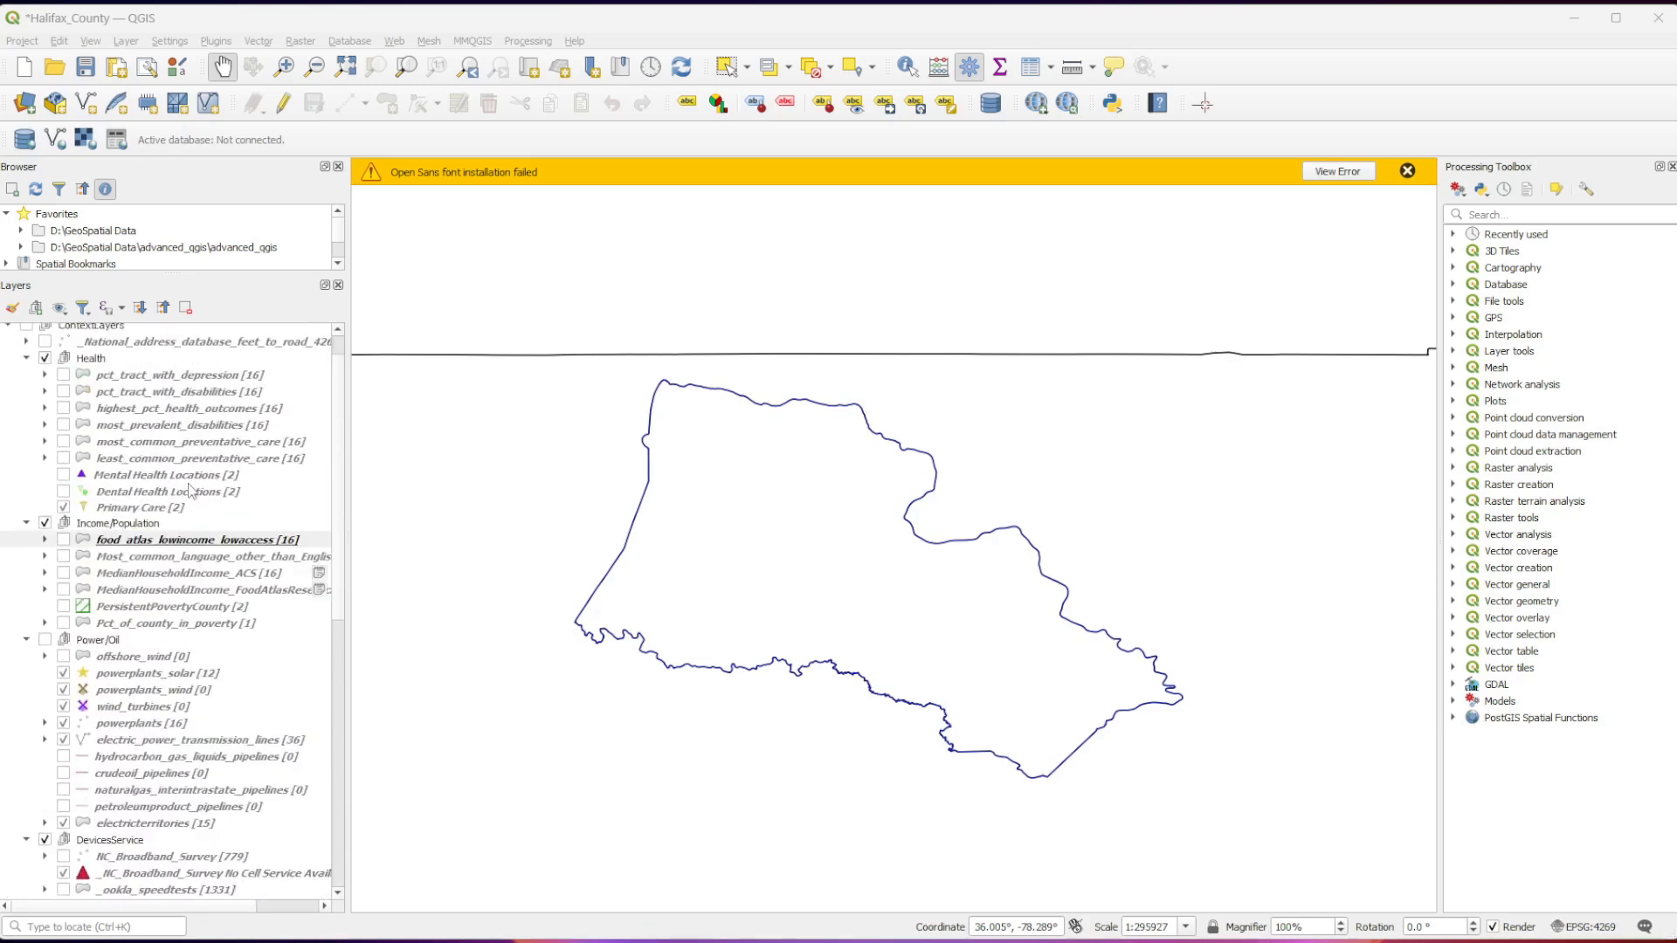
scroll(190, 490, "up", 1)
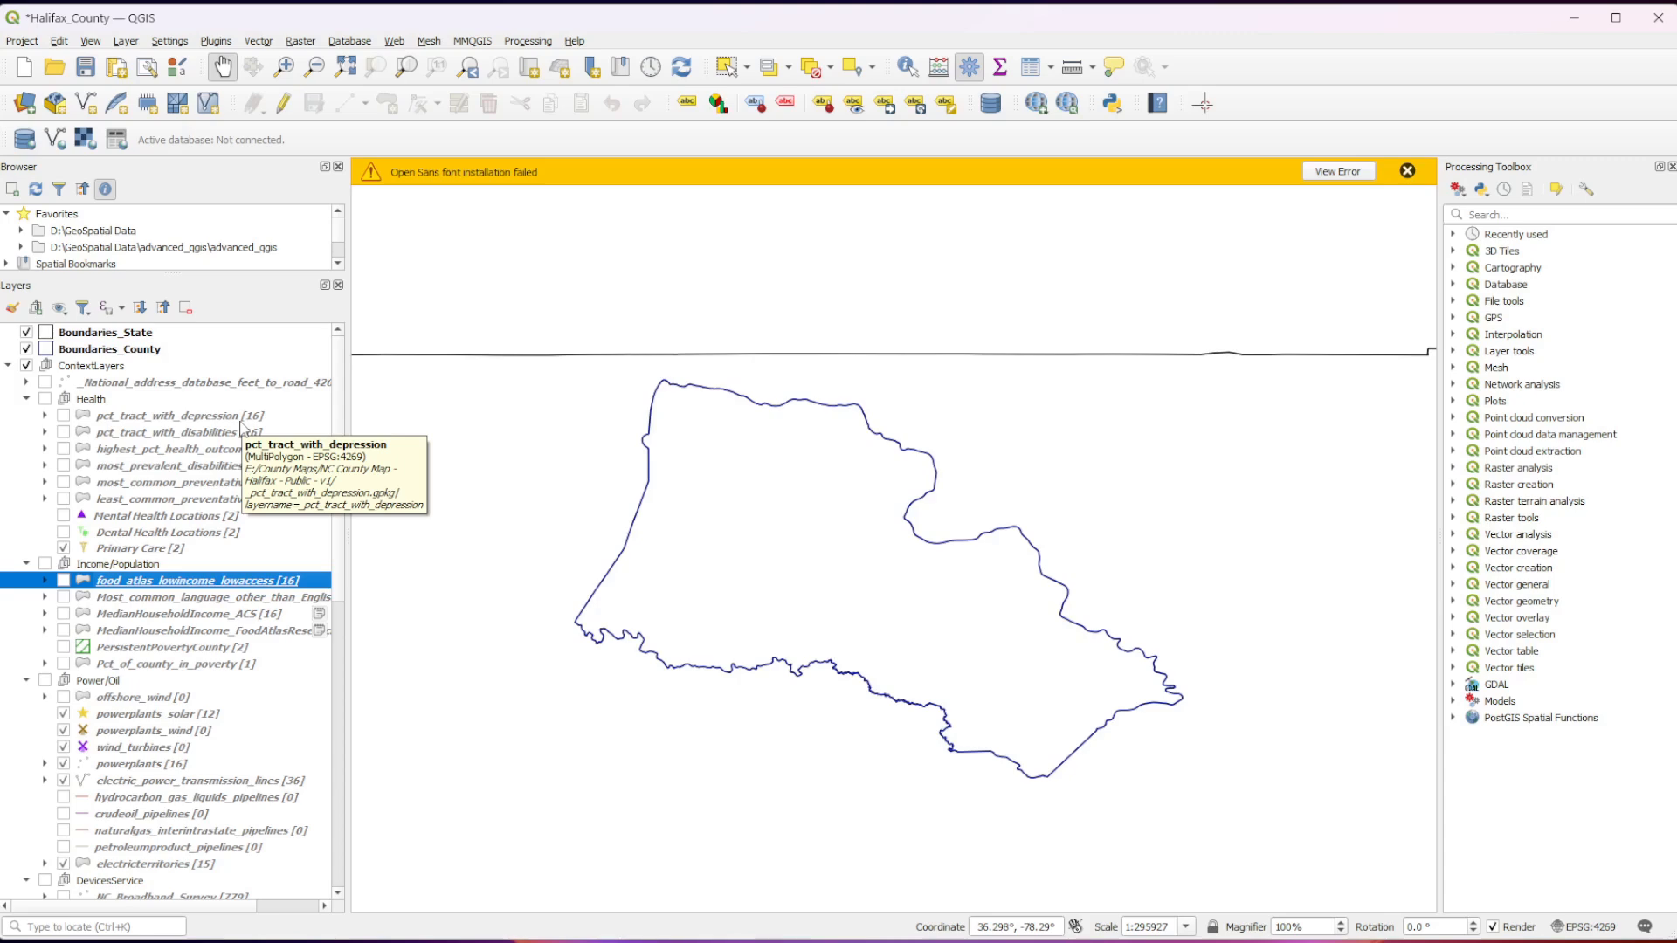
Display the pct_tract_with_depression layer, examine the county's tract values up close and expand the layer's legend.
left_click(63, 417)
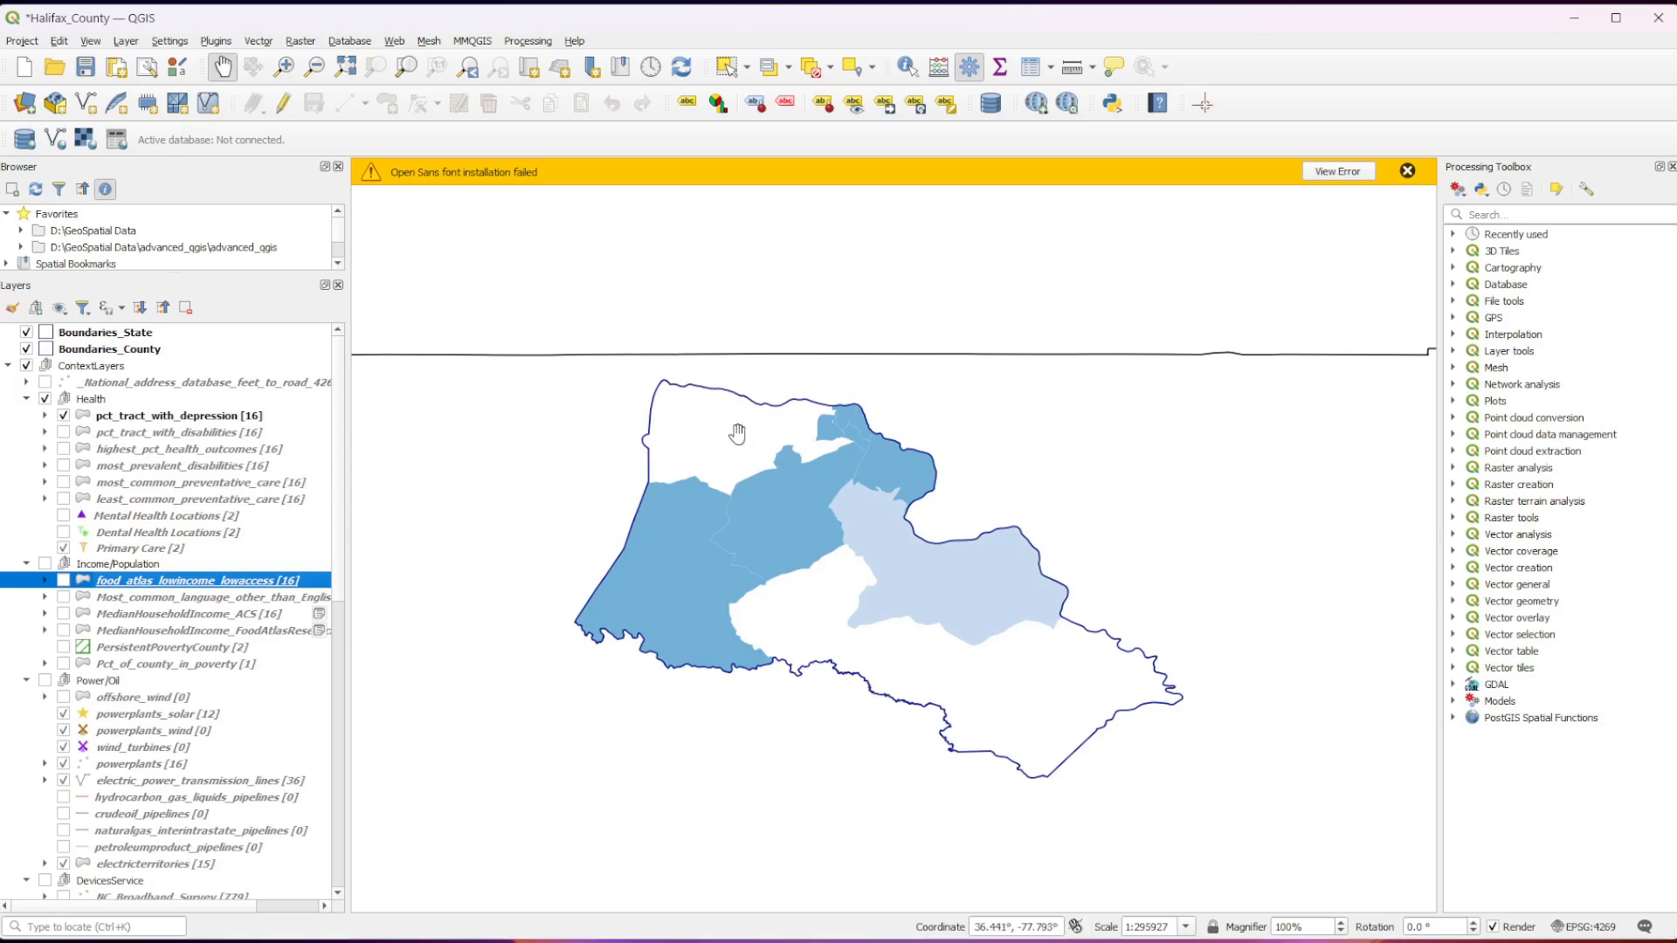
scroll(840, 630, "up", 1)
left_click_drag(840, 634, 872, 666)
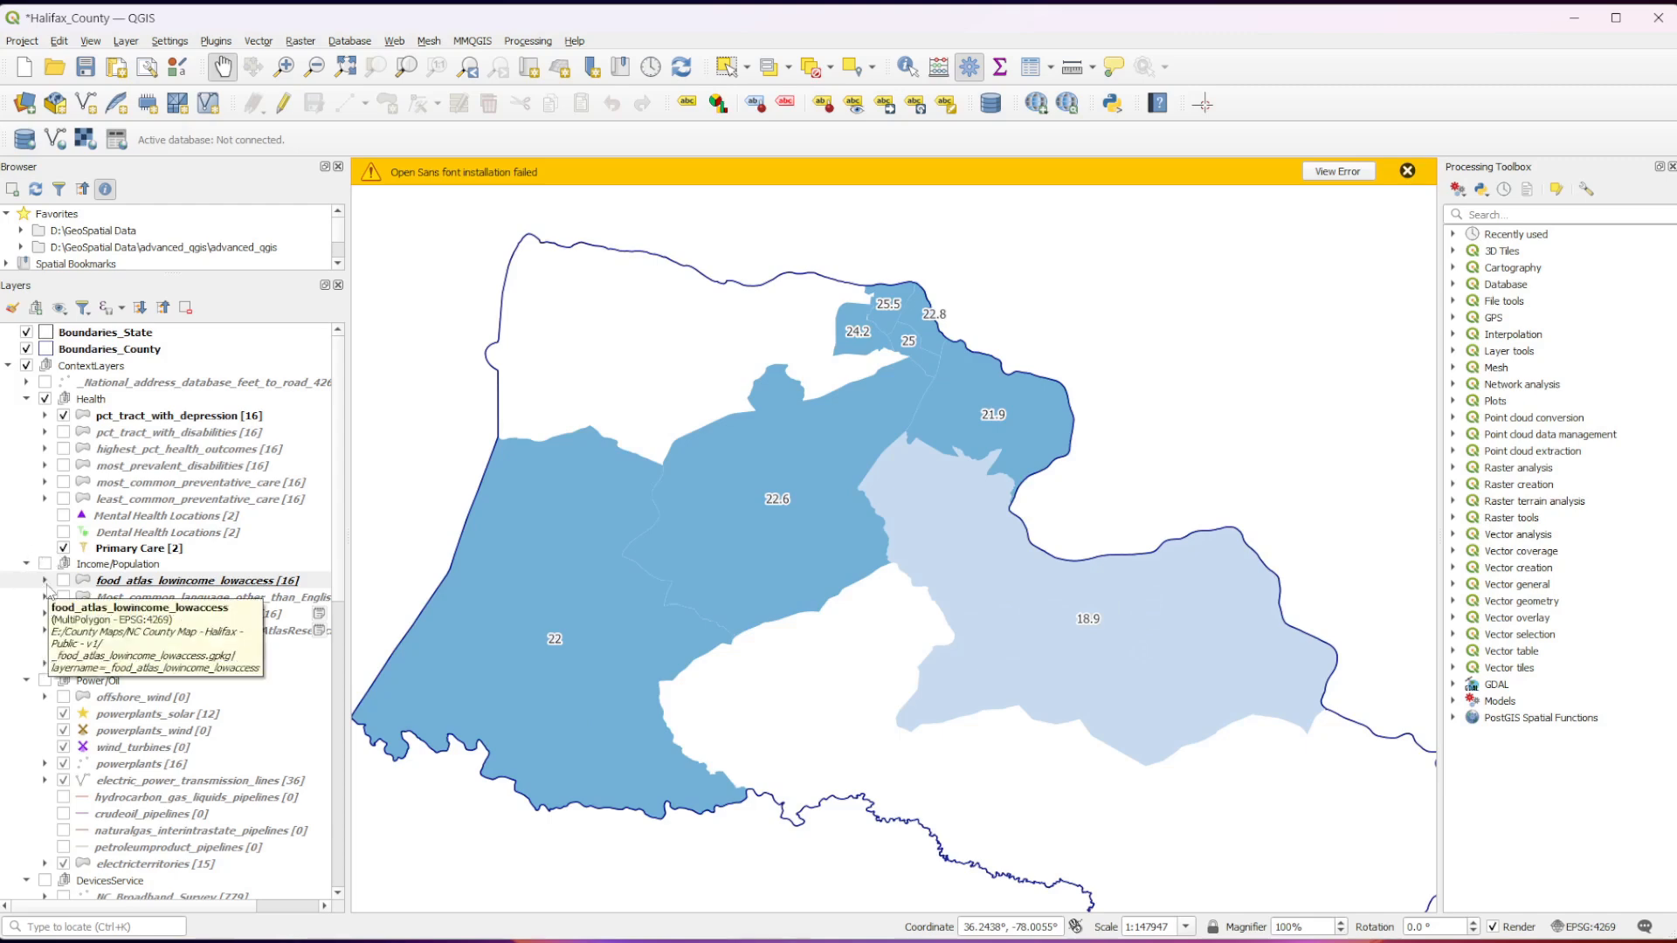
left_click(44, 417)
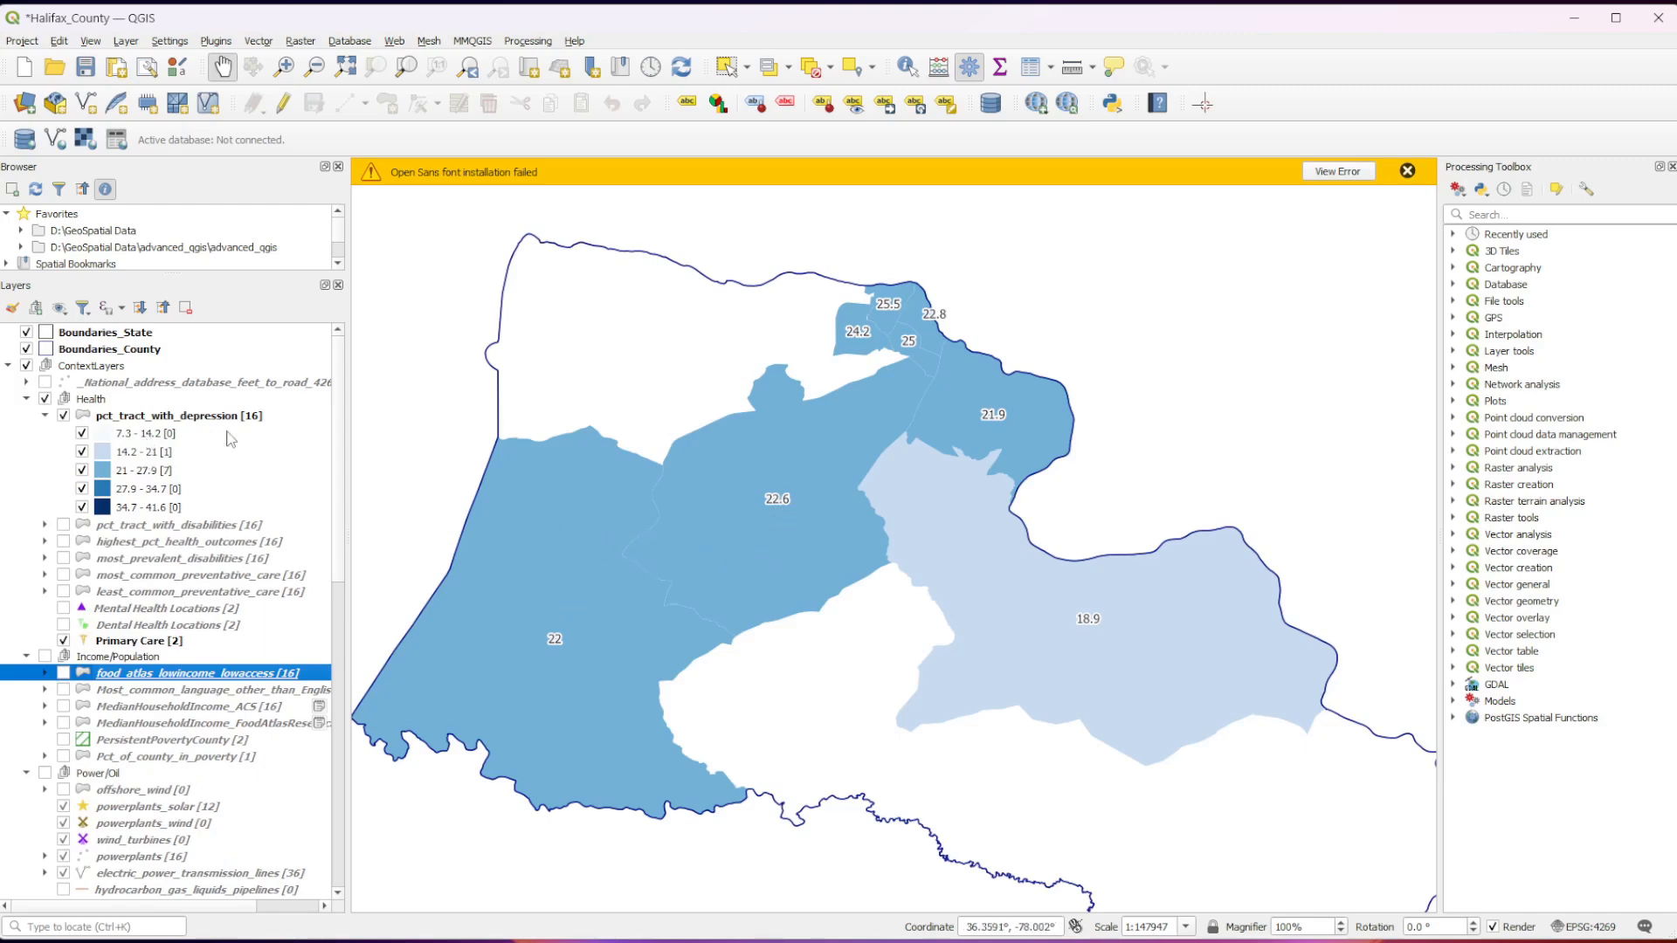
Turn the labels of the pct_tract_with_depression layer off and on again.
right_click(261, 416)
left_click(349, 499)
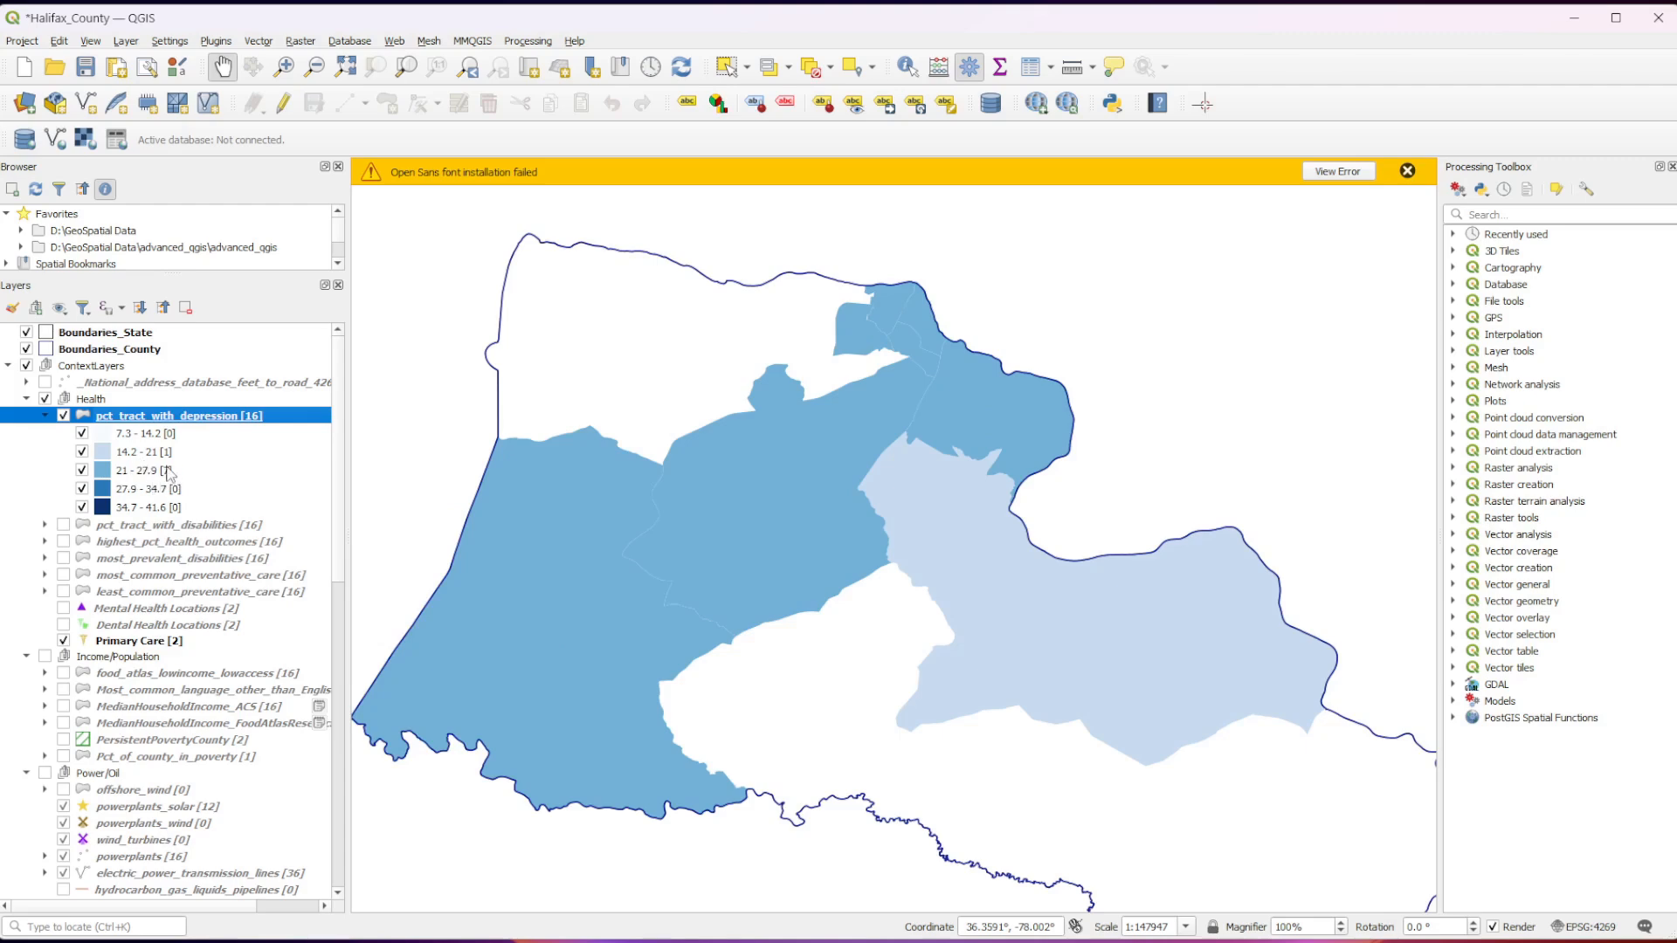
right_click(283, 428)
key("Escape")
right_click(272, 424)
left_click(362, 495)
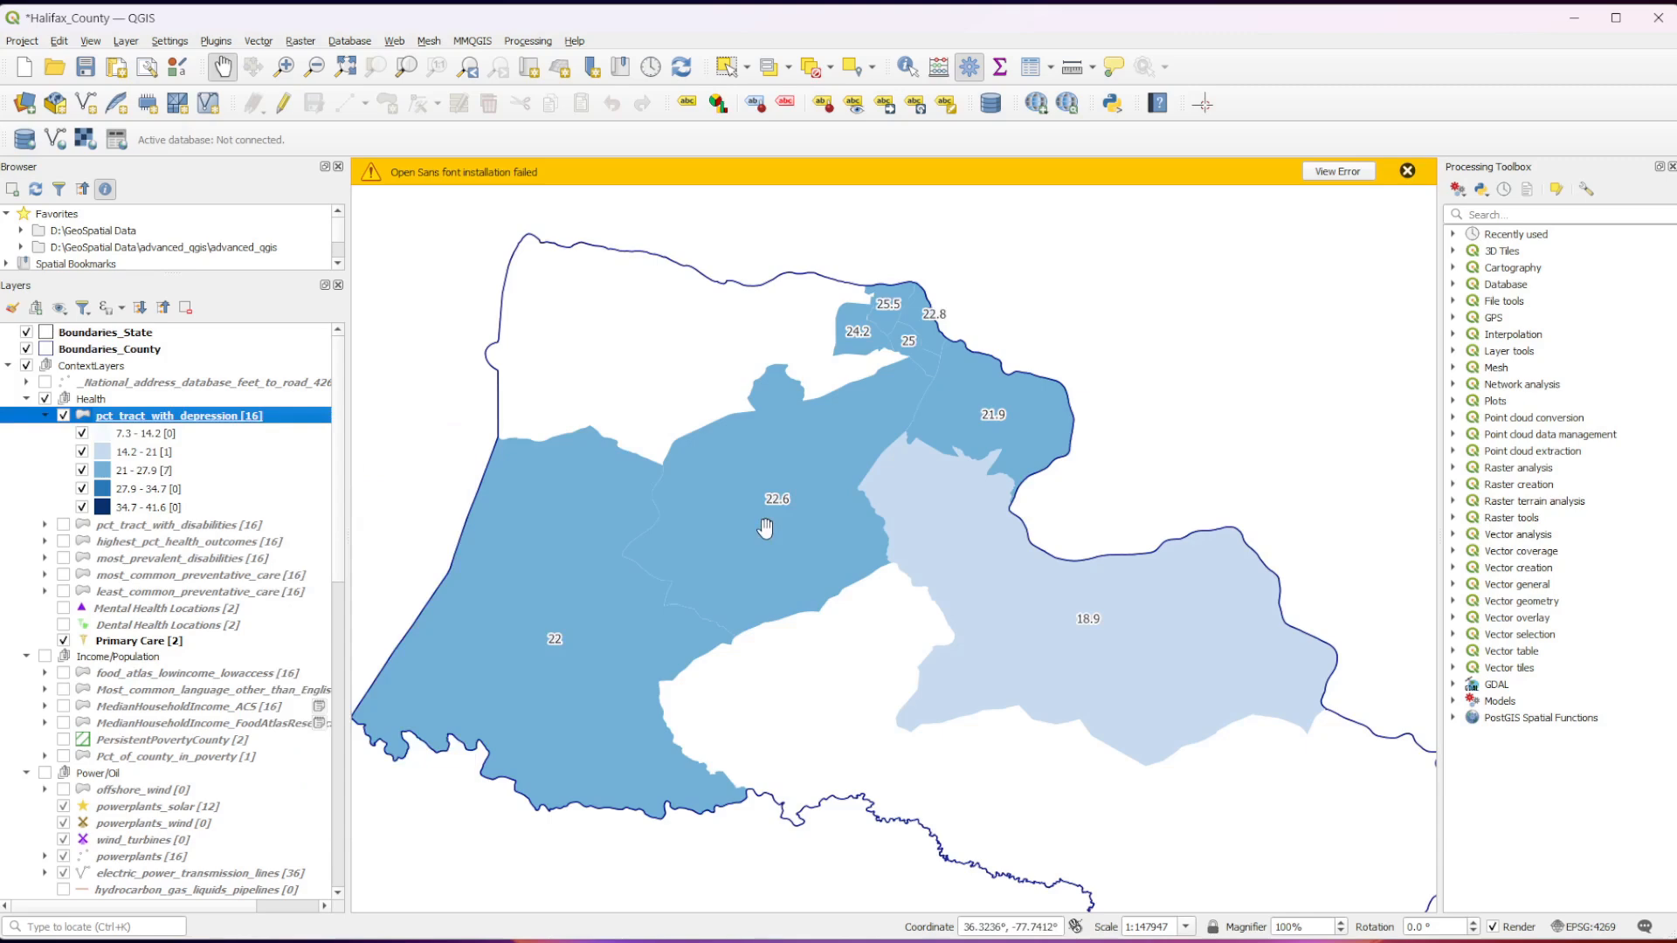
Collapse and hide the pct_tract_with_depression layer and display pct_tract_with_disabilities instead.
left_click(45, 416)
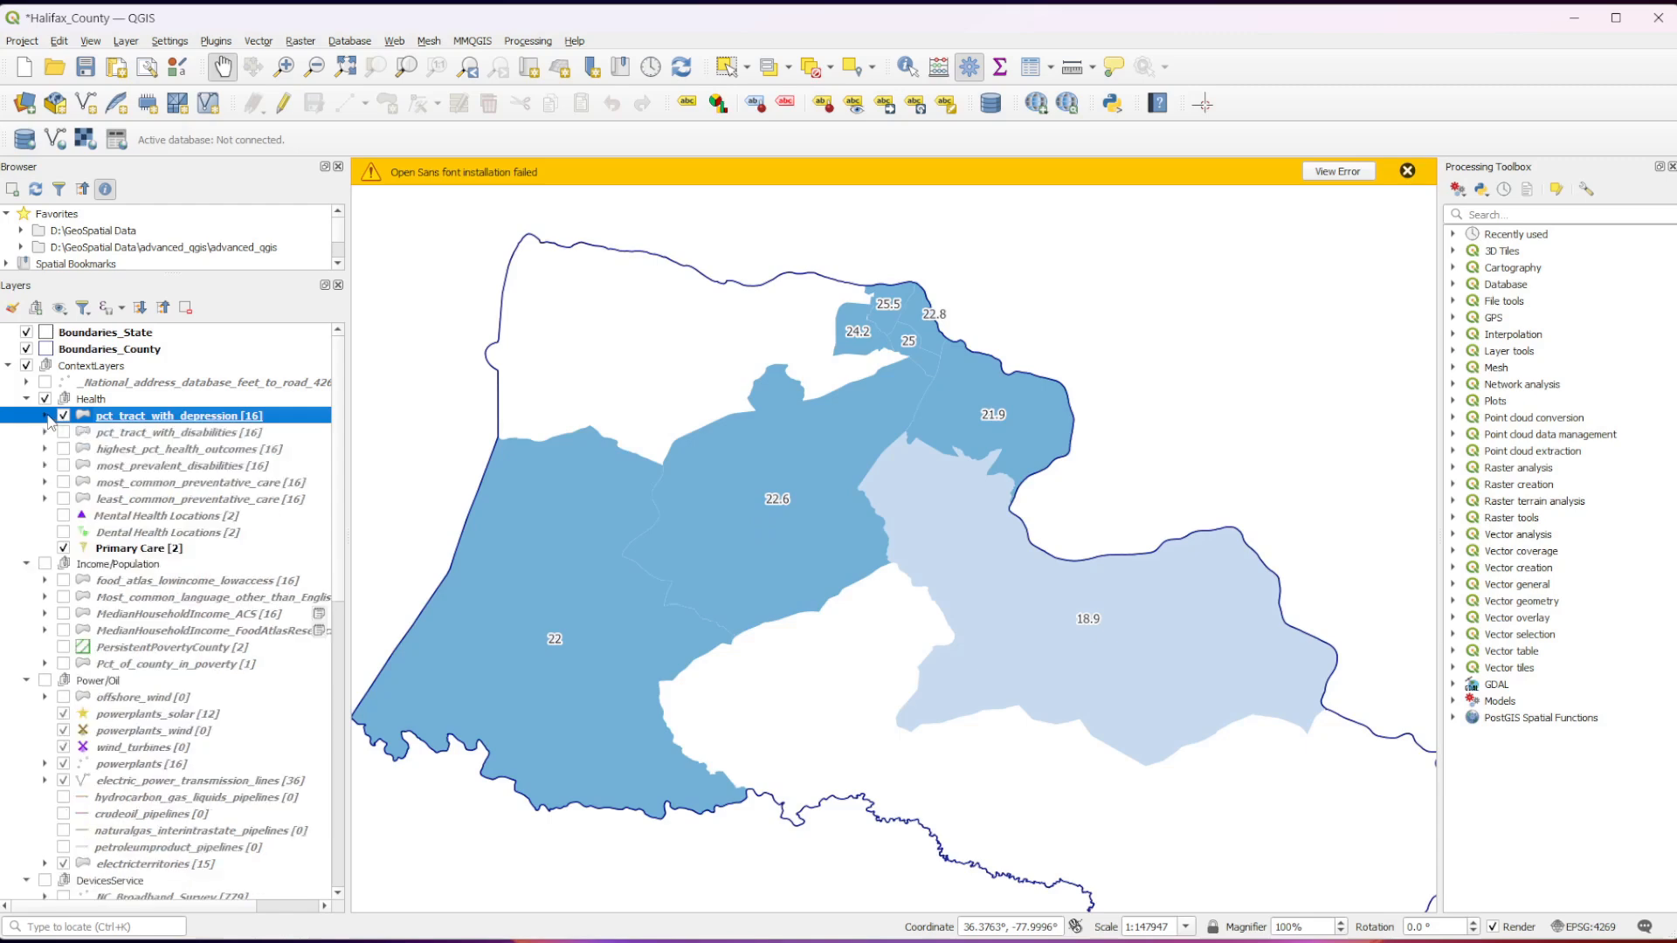
left_click(62, 416)
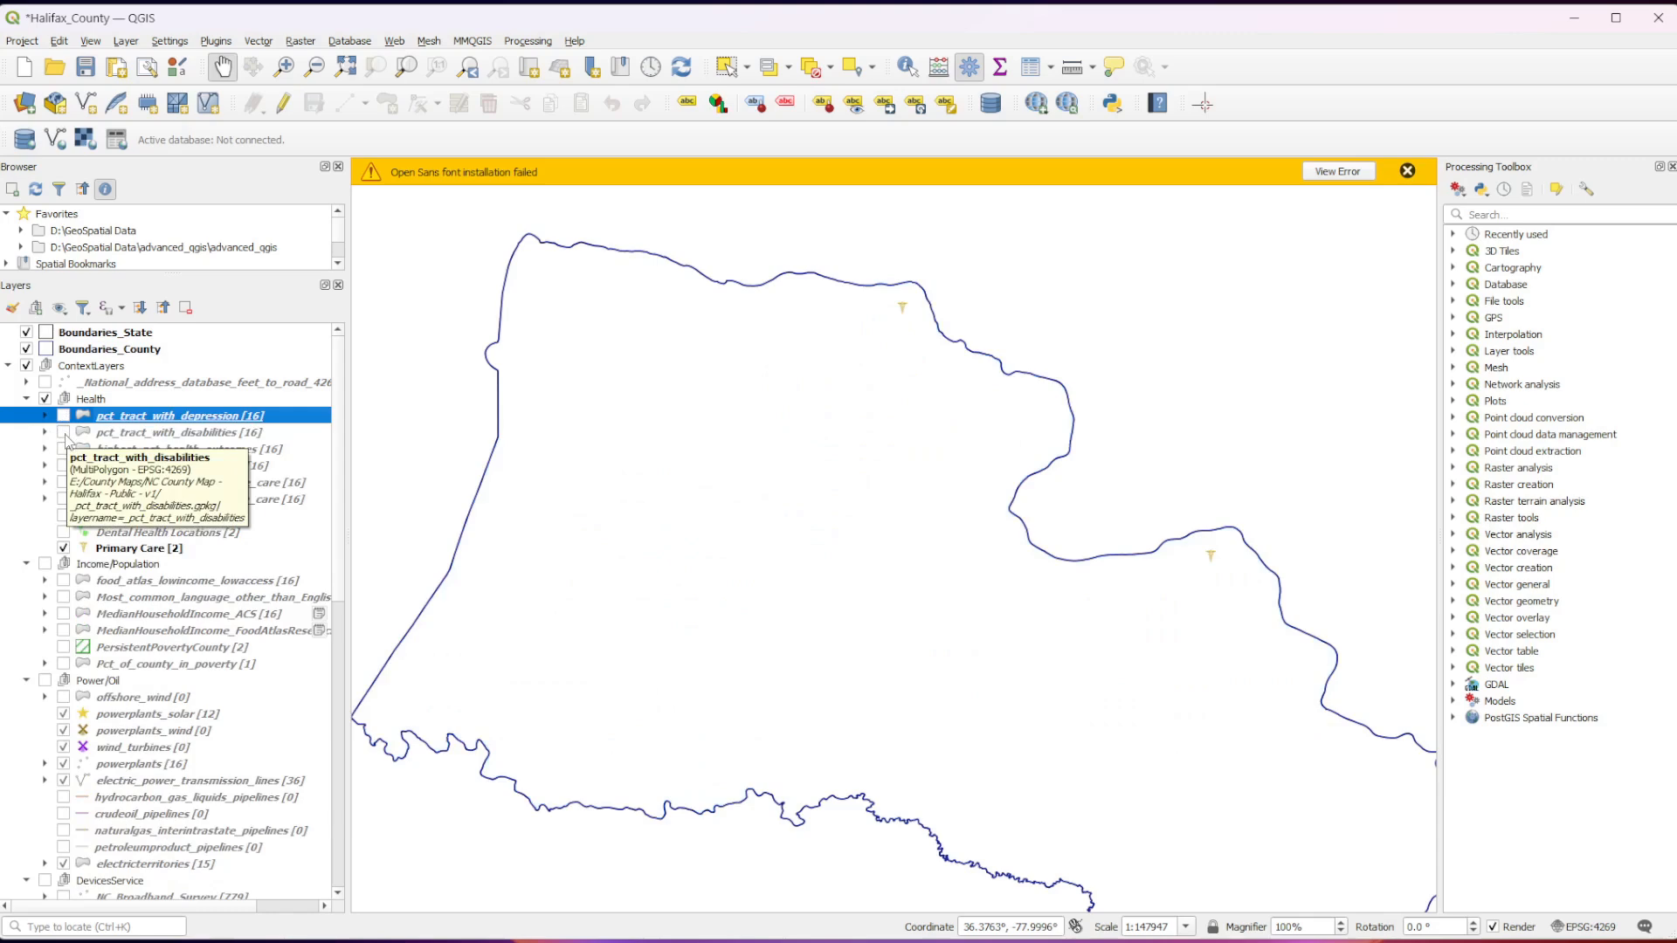
left_click(64, 432)
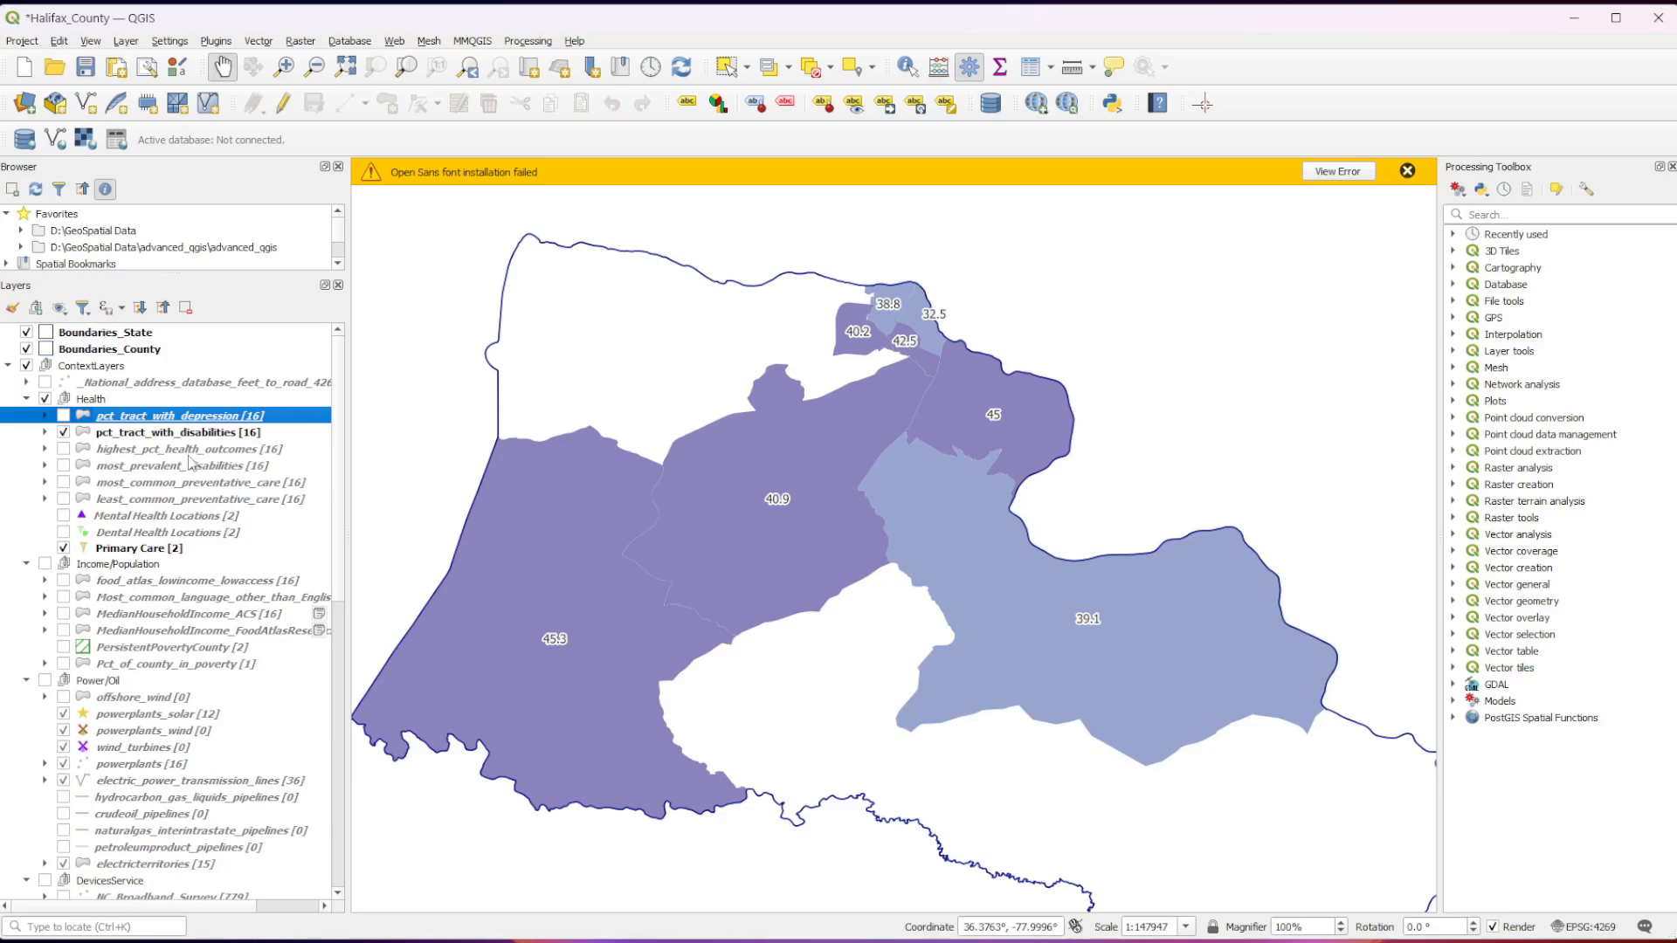
Hide the Primary Care and pct_tract_with_disabilities layers and display the highest_pct_health_outcomes layer.
left_click(64, 548)
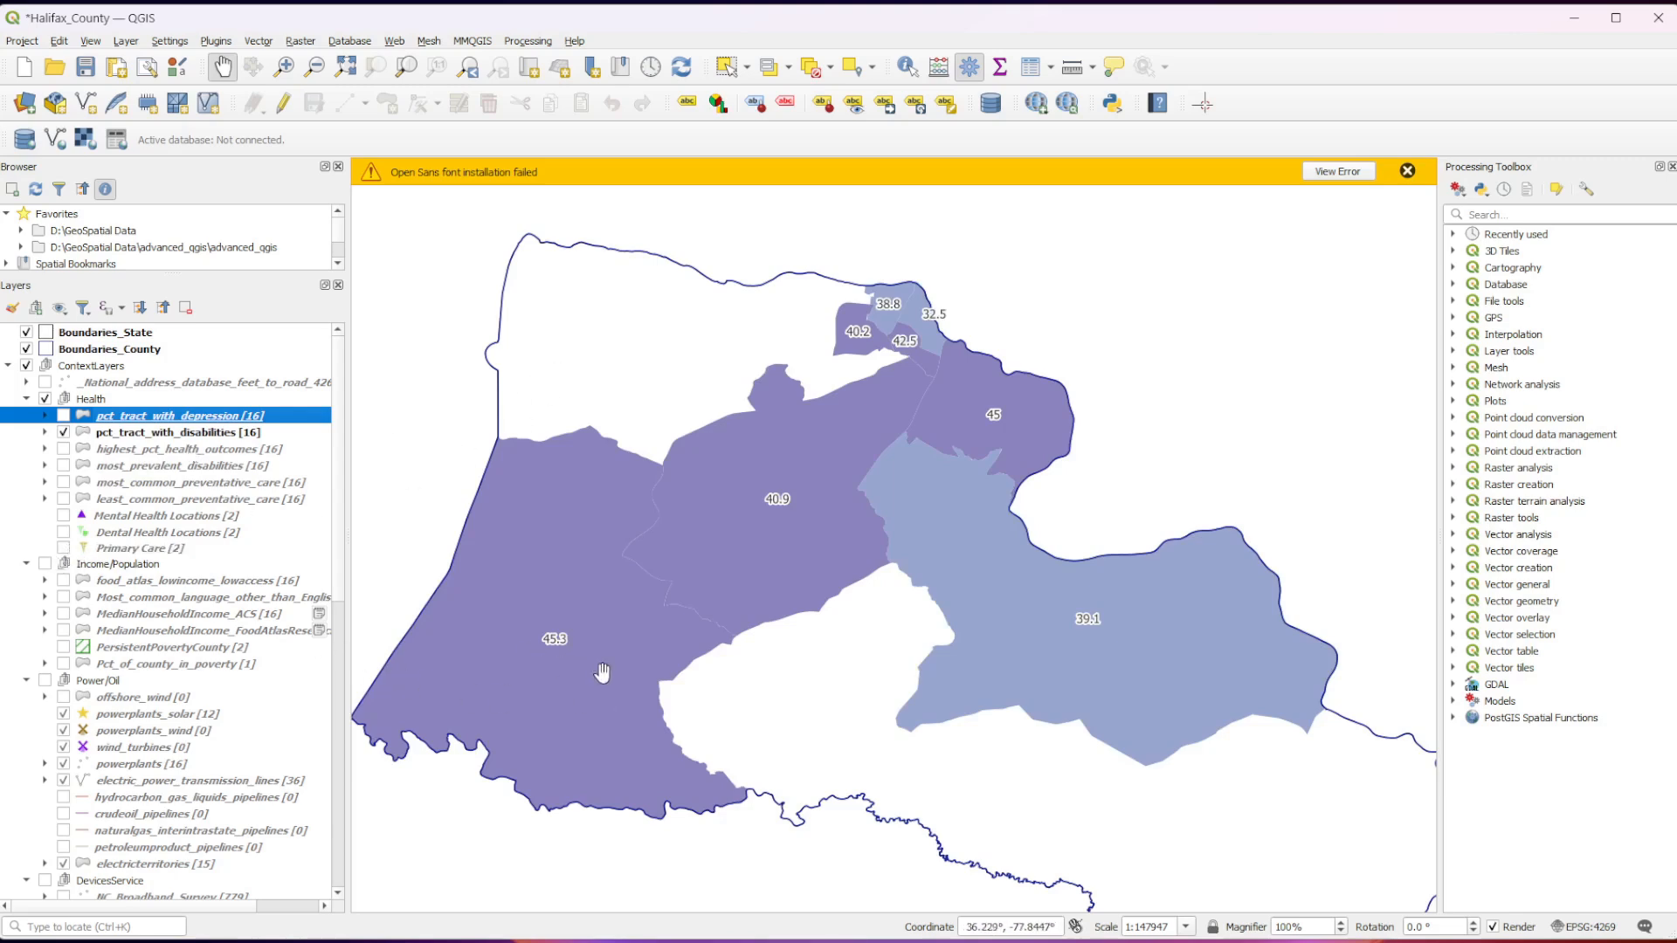
left_click(63, 431)
left_click(63, 448)
left_click(63, 449)
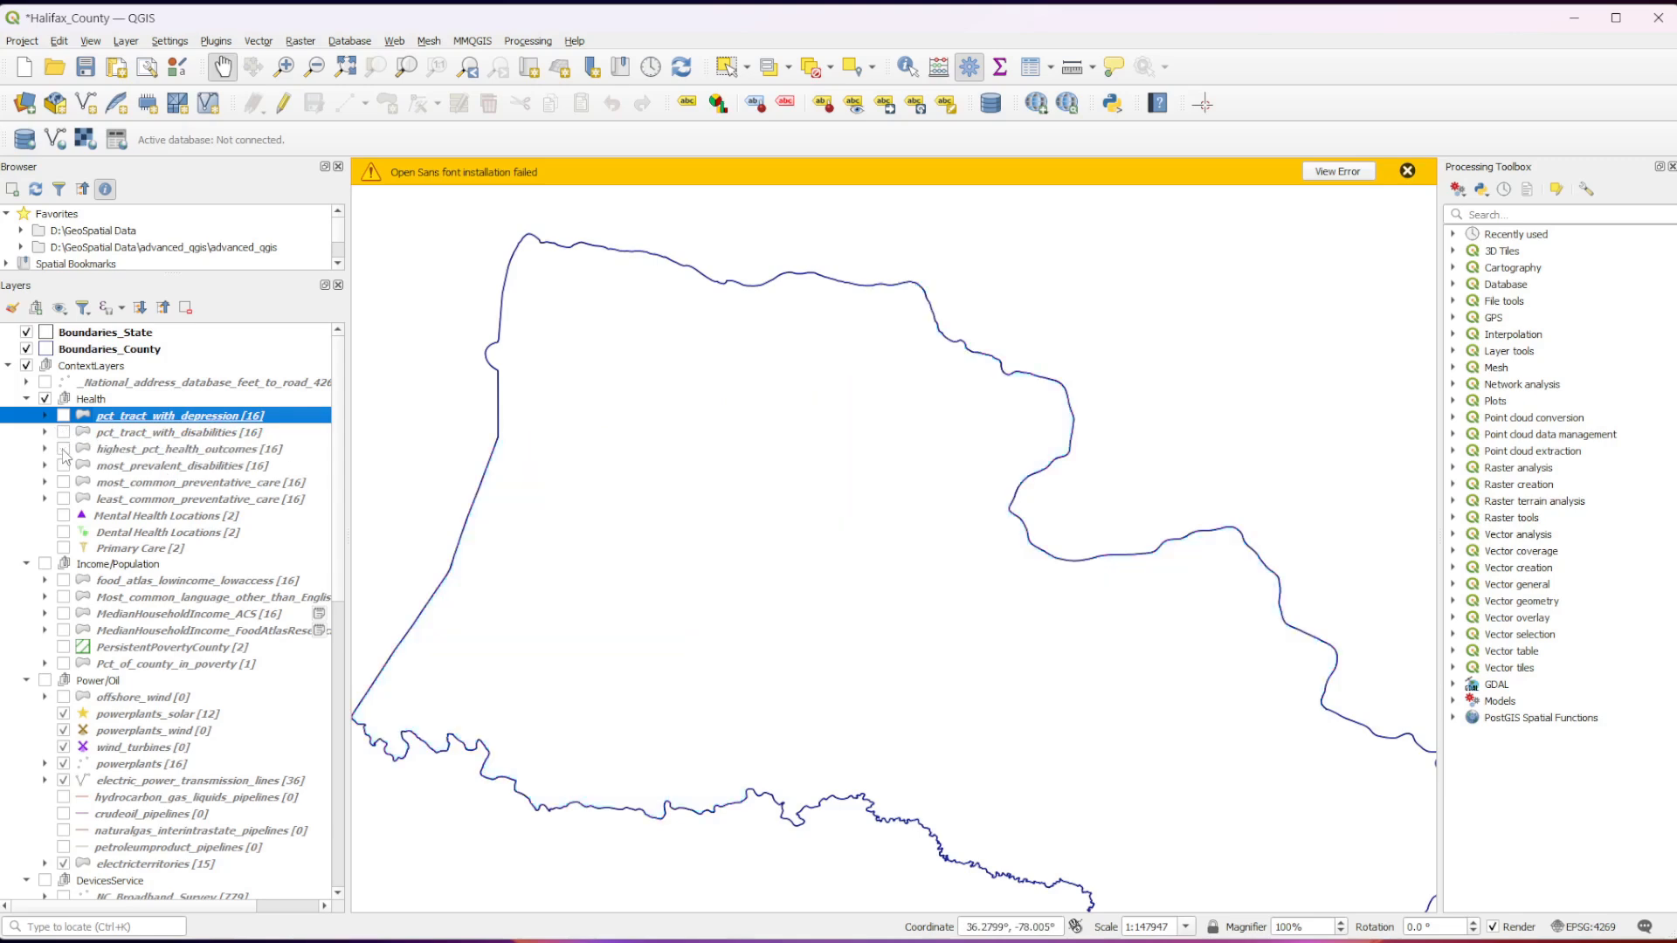
left_click(63, 449)
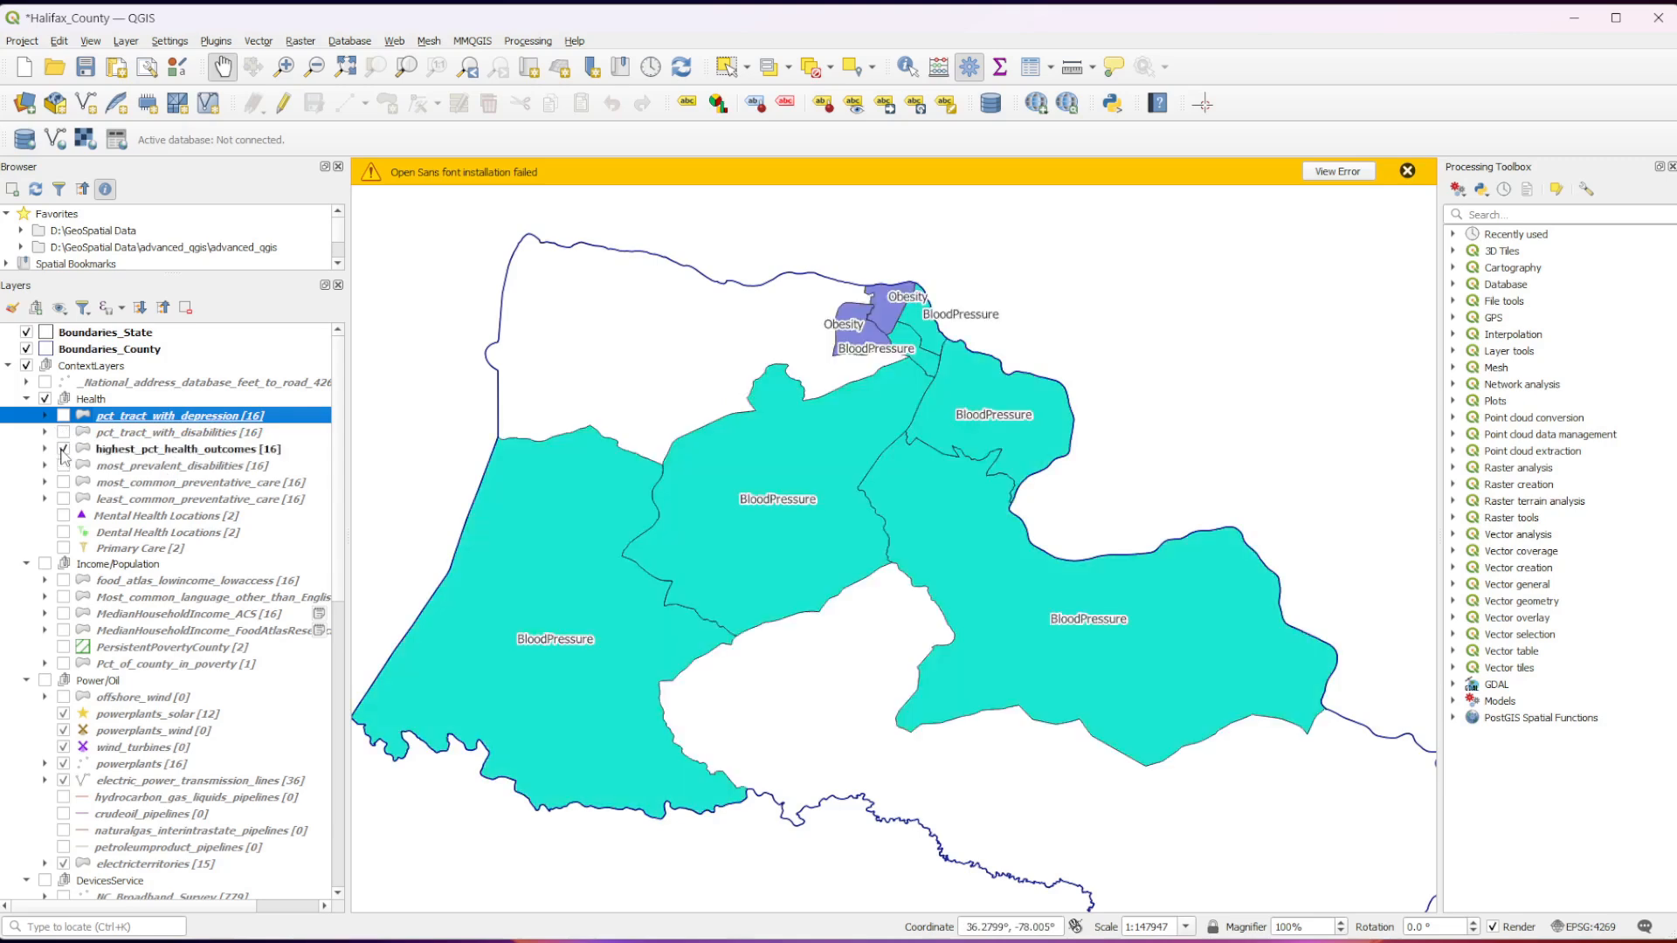
Hide the highest_pct_health_outcomes layer and briefly toggle the visibility of least_common_preventative_care and pct_tract_with_depression.
left_click(63, 449)
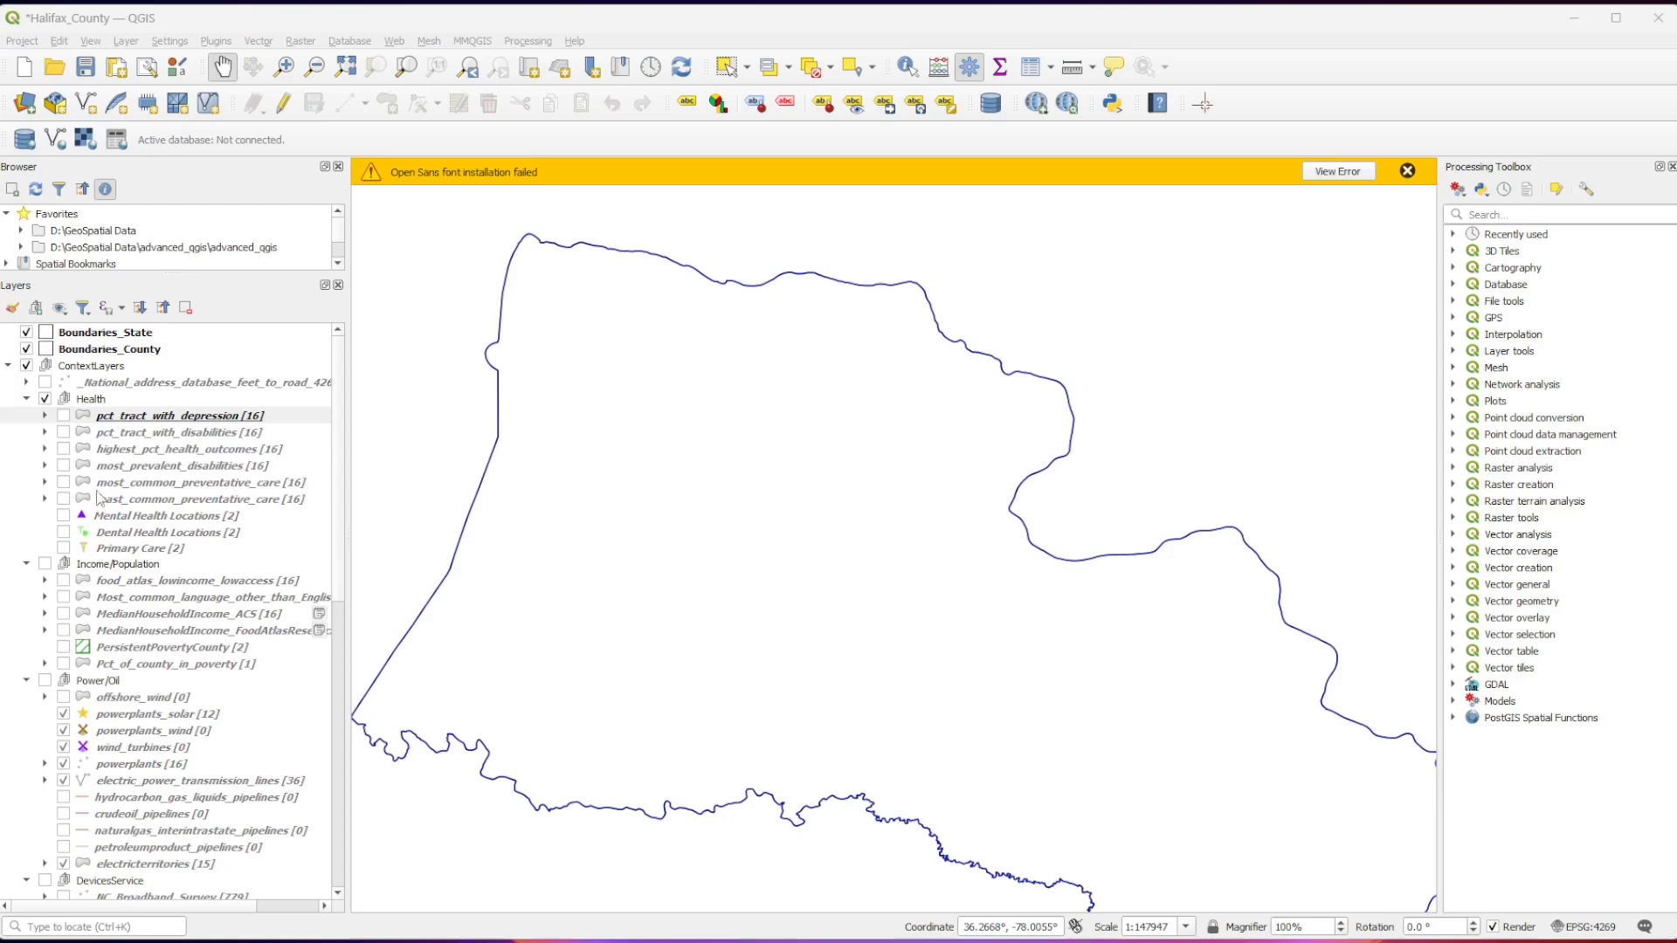
left_click(63, 500)
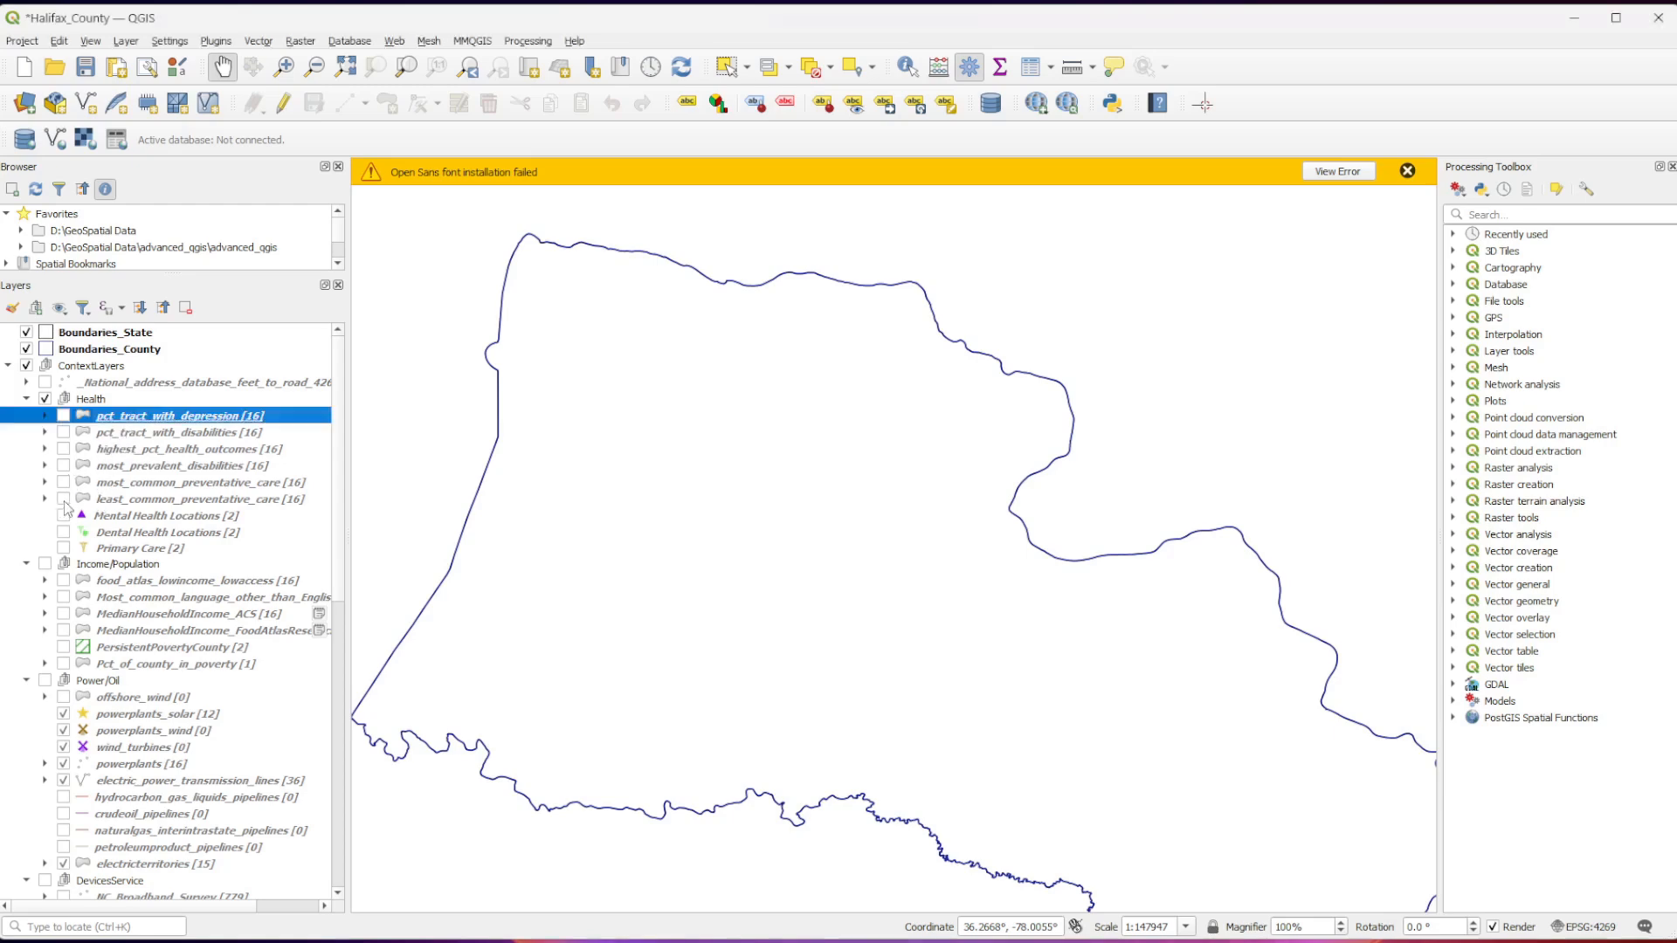
left_click(64, 501)
left_click(64, 417)
left_click(63, 416)
Open the pct_tract_with_depression layer's properties and read the abstract in its general information.
right_click(98, 418)
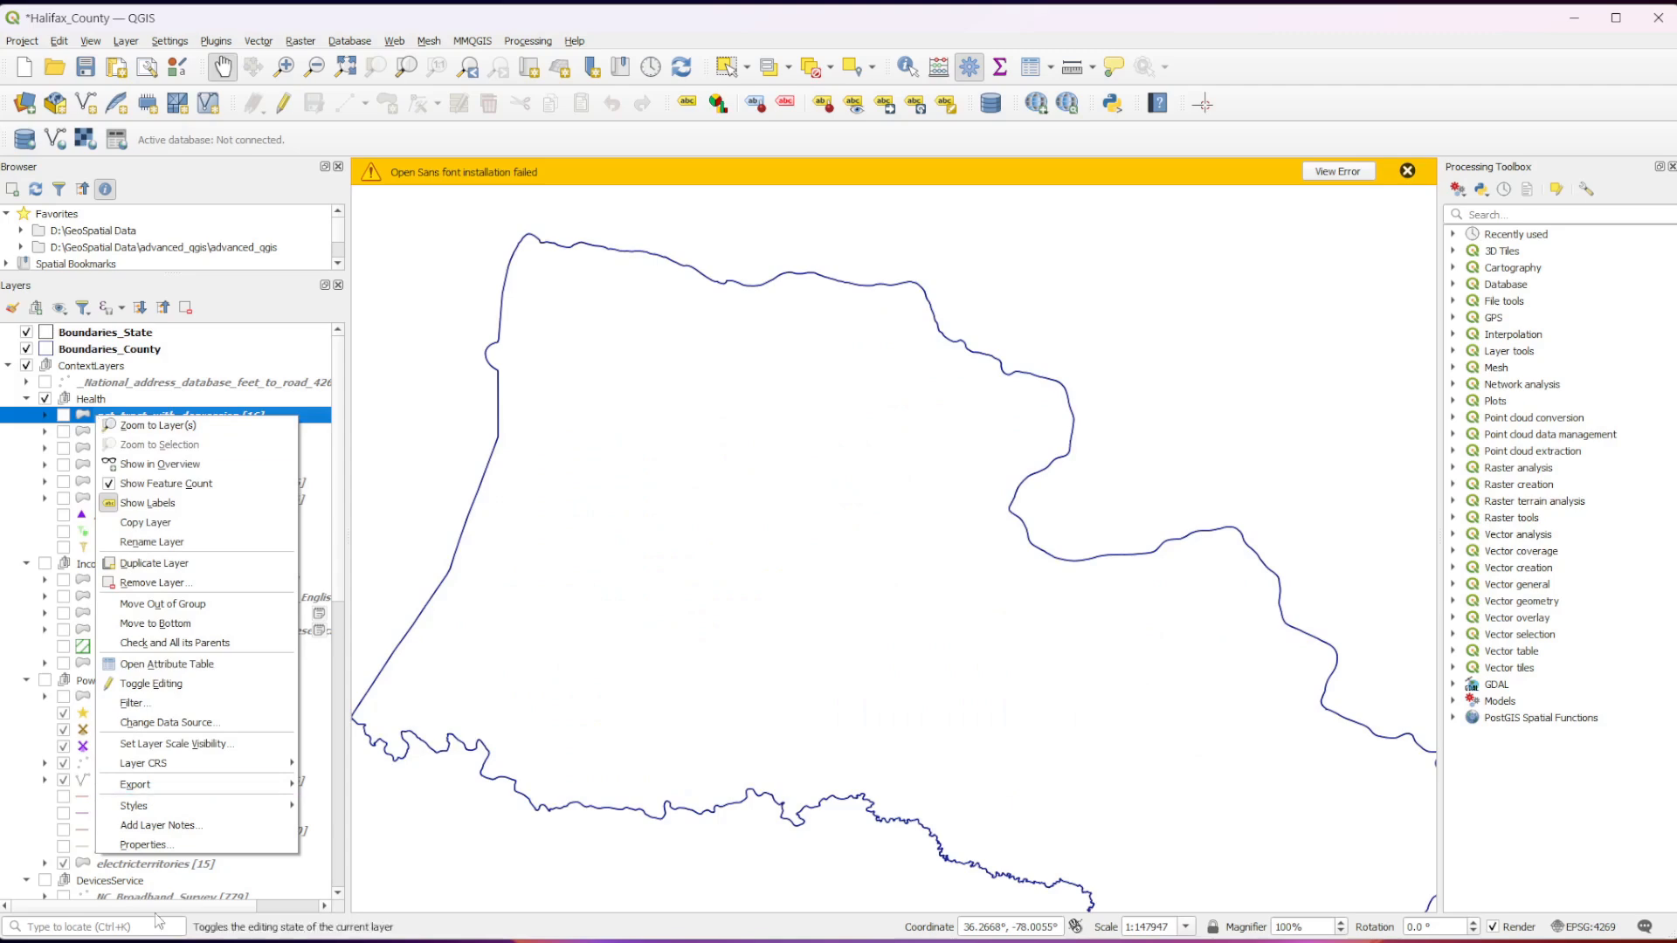
left_click(208, 847)
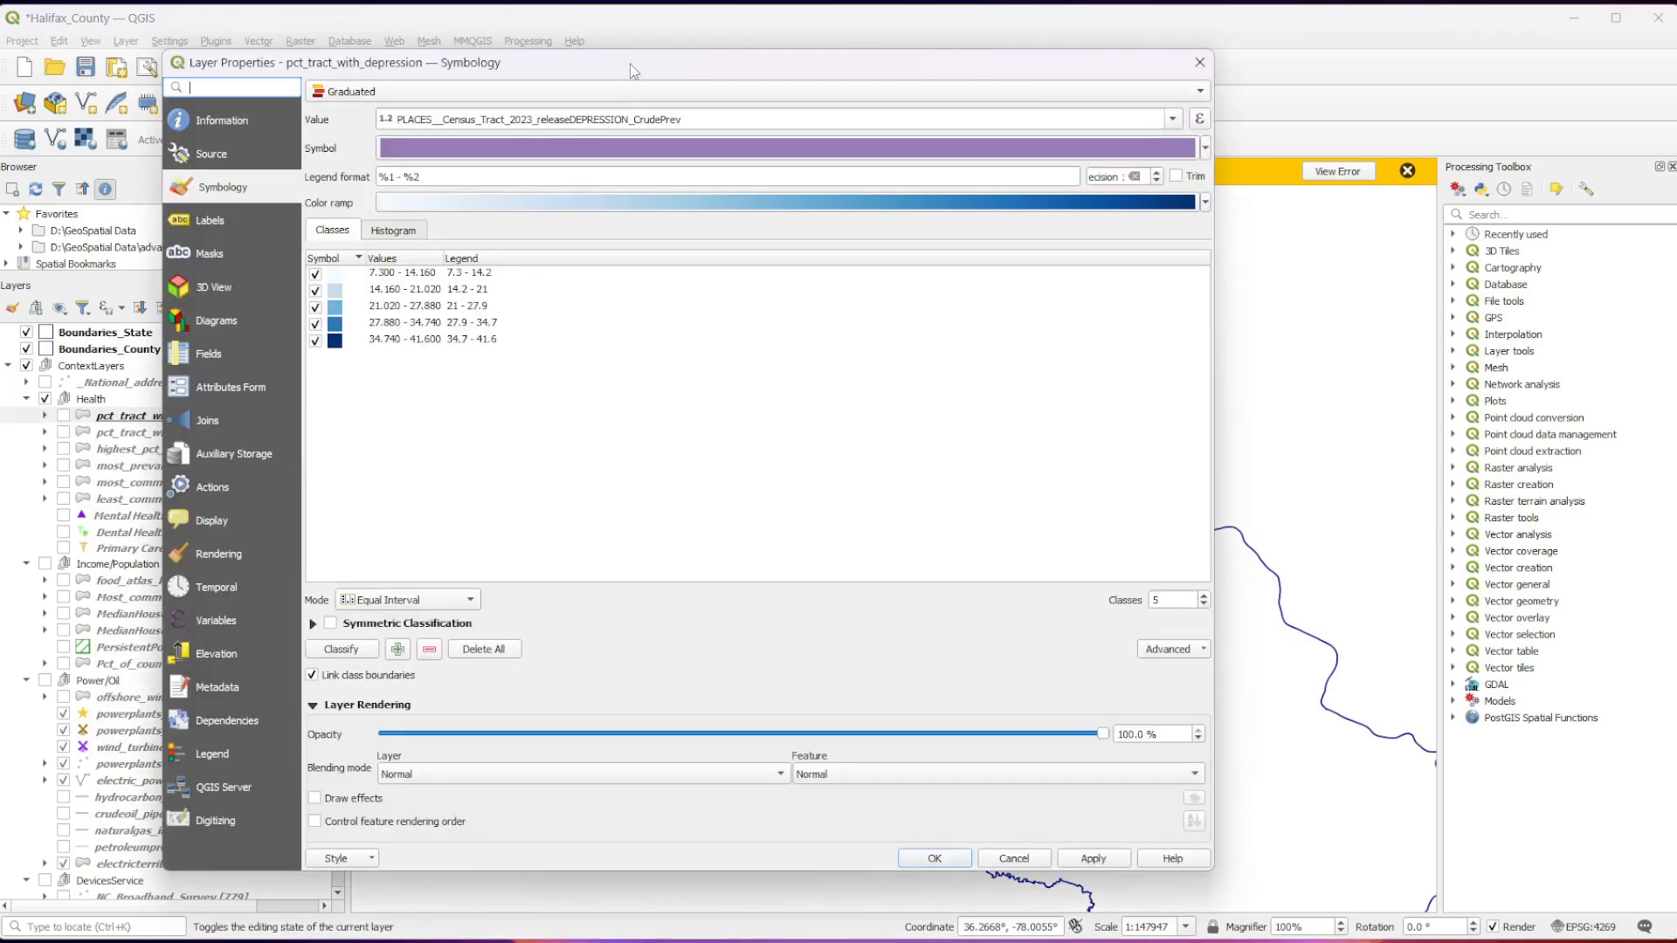
left_click_drag(634, 70, 829, 68)
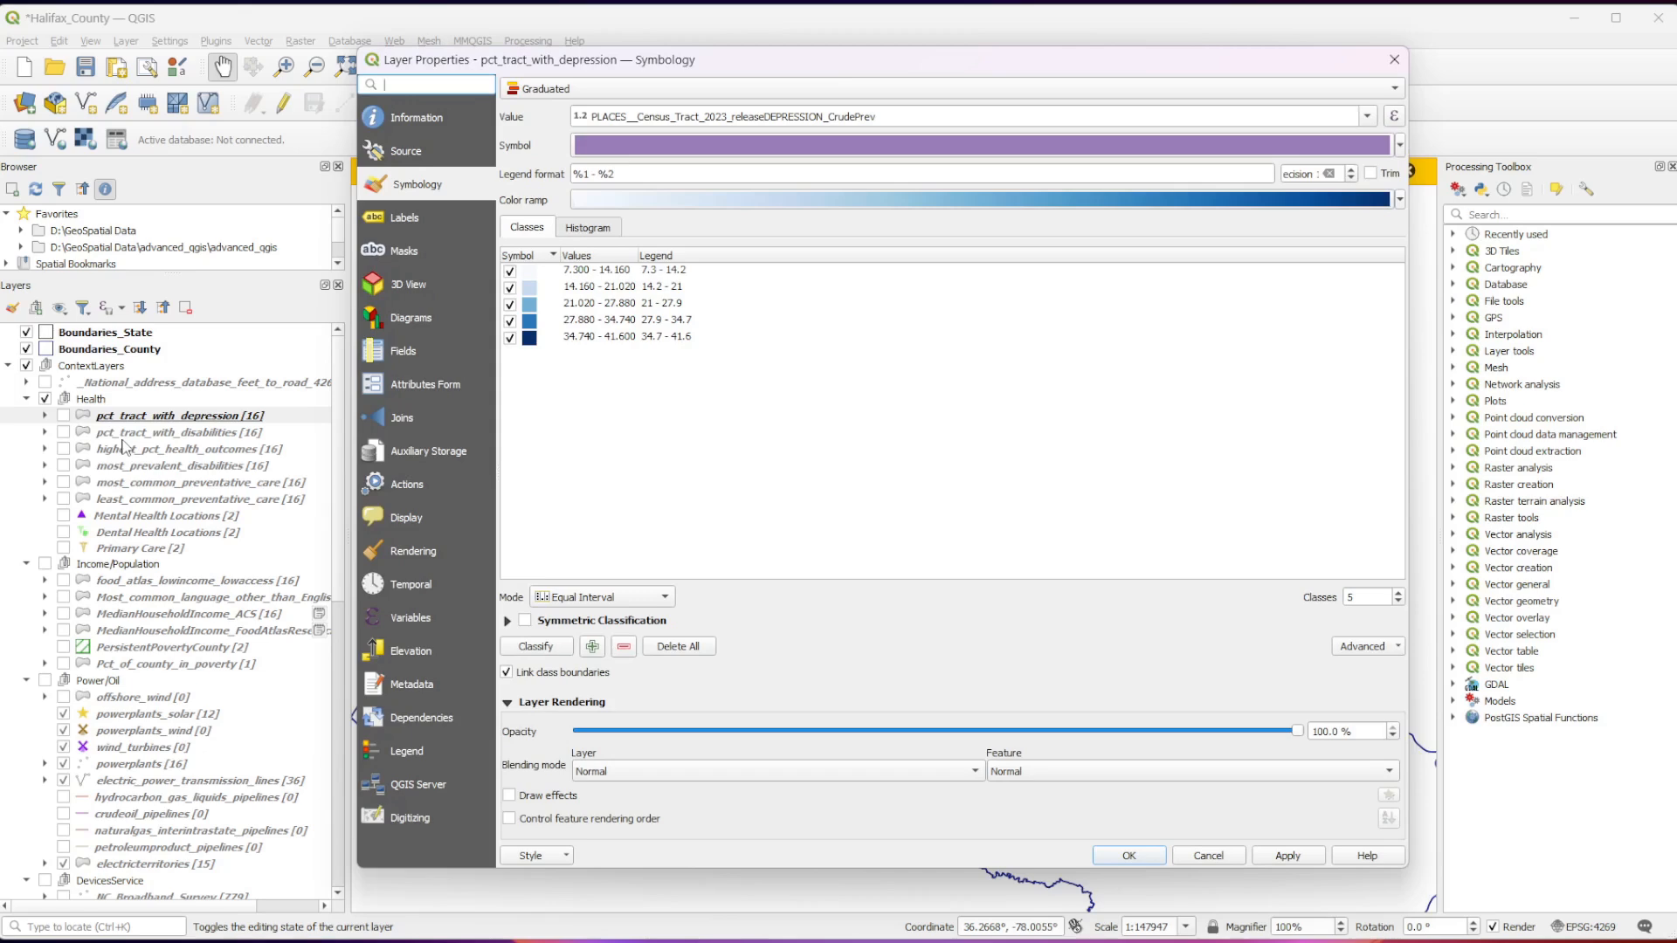
left_click(433, 122)
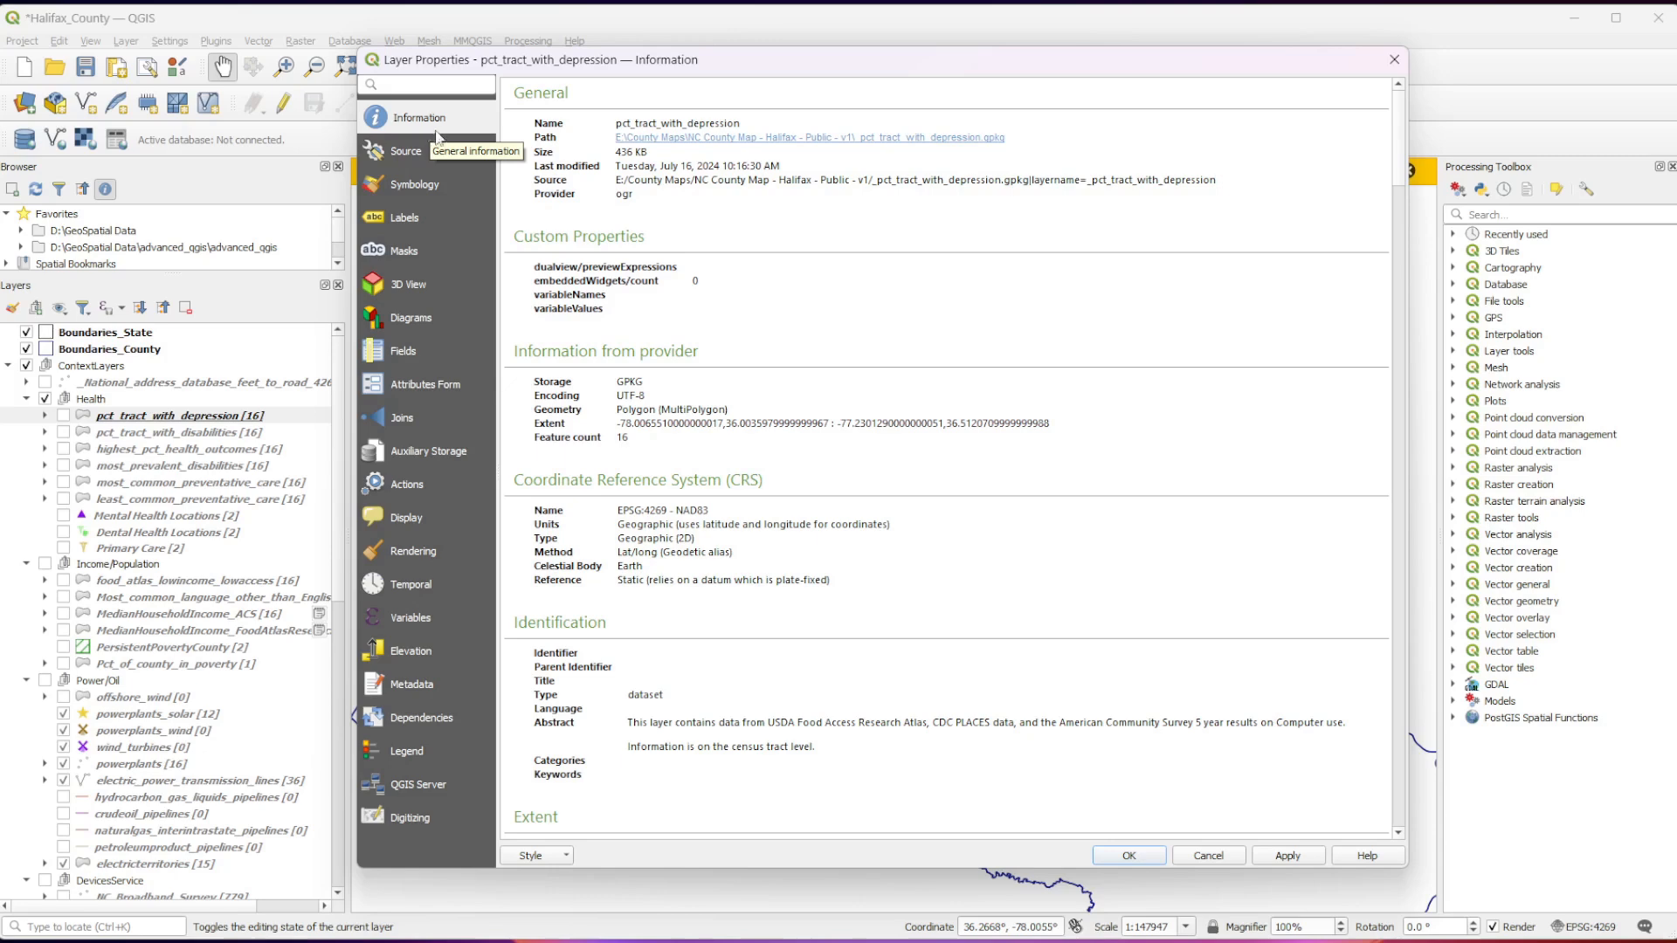
scroll(627, 536, "down", 5)
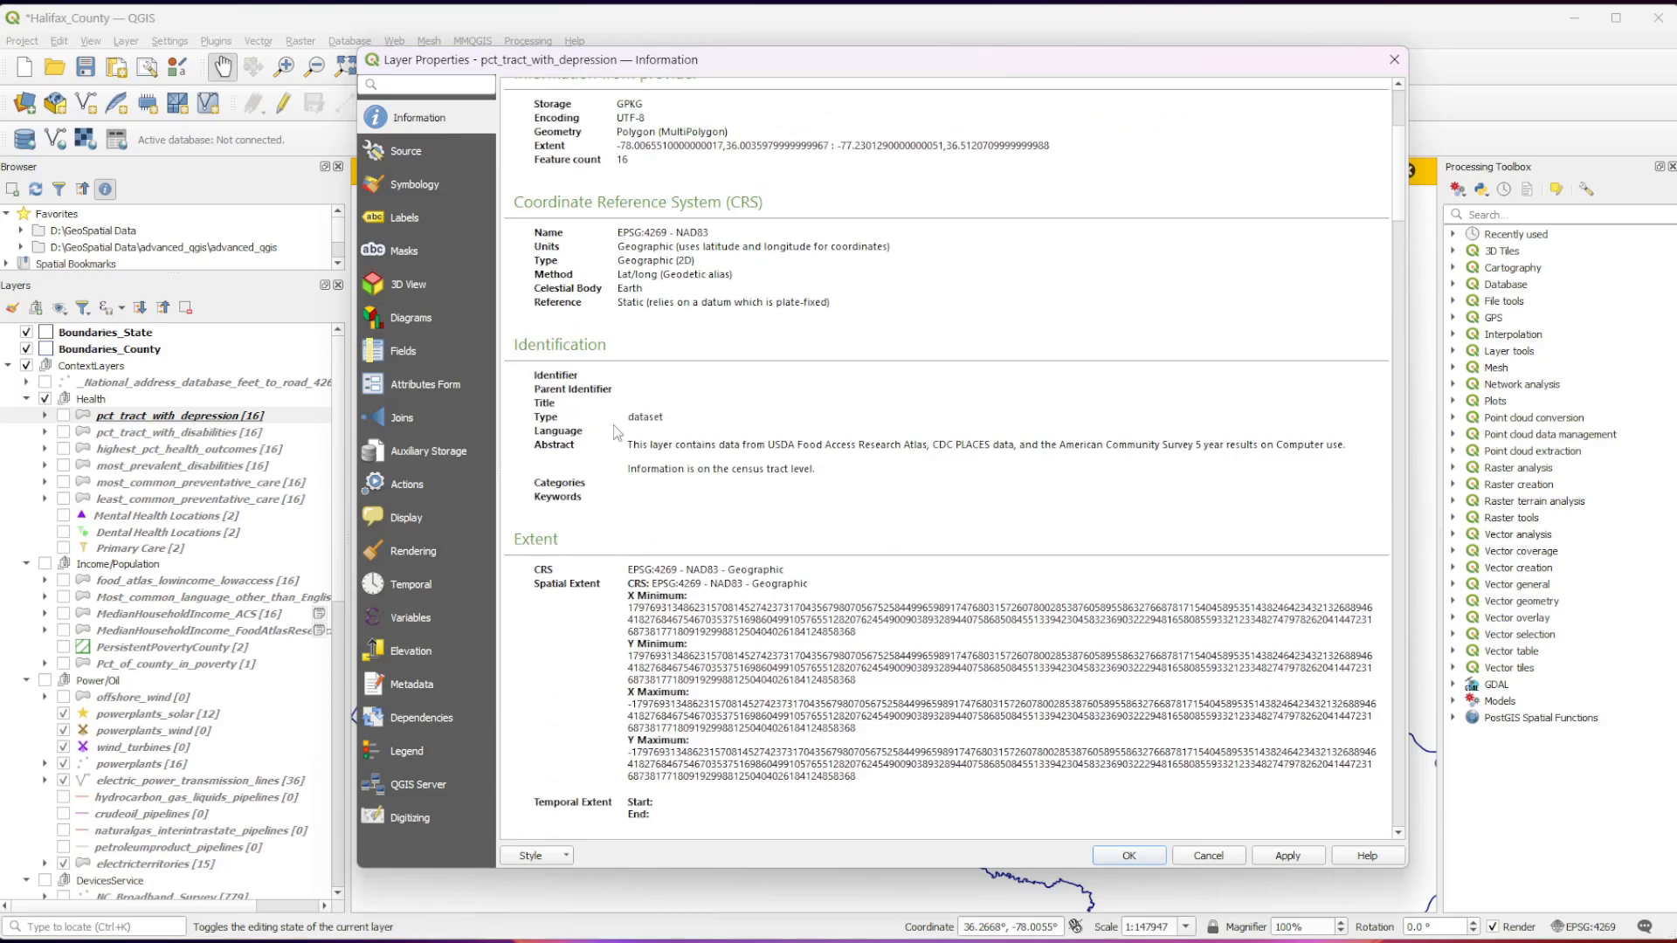
left_click_drag(625, 414, 886, 479)
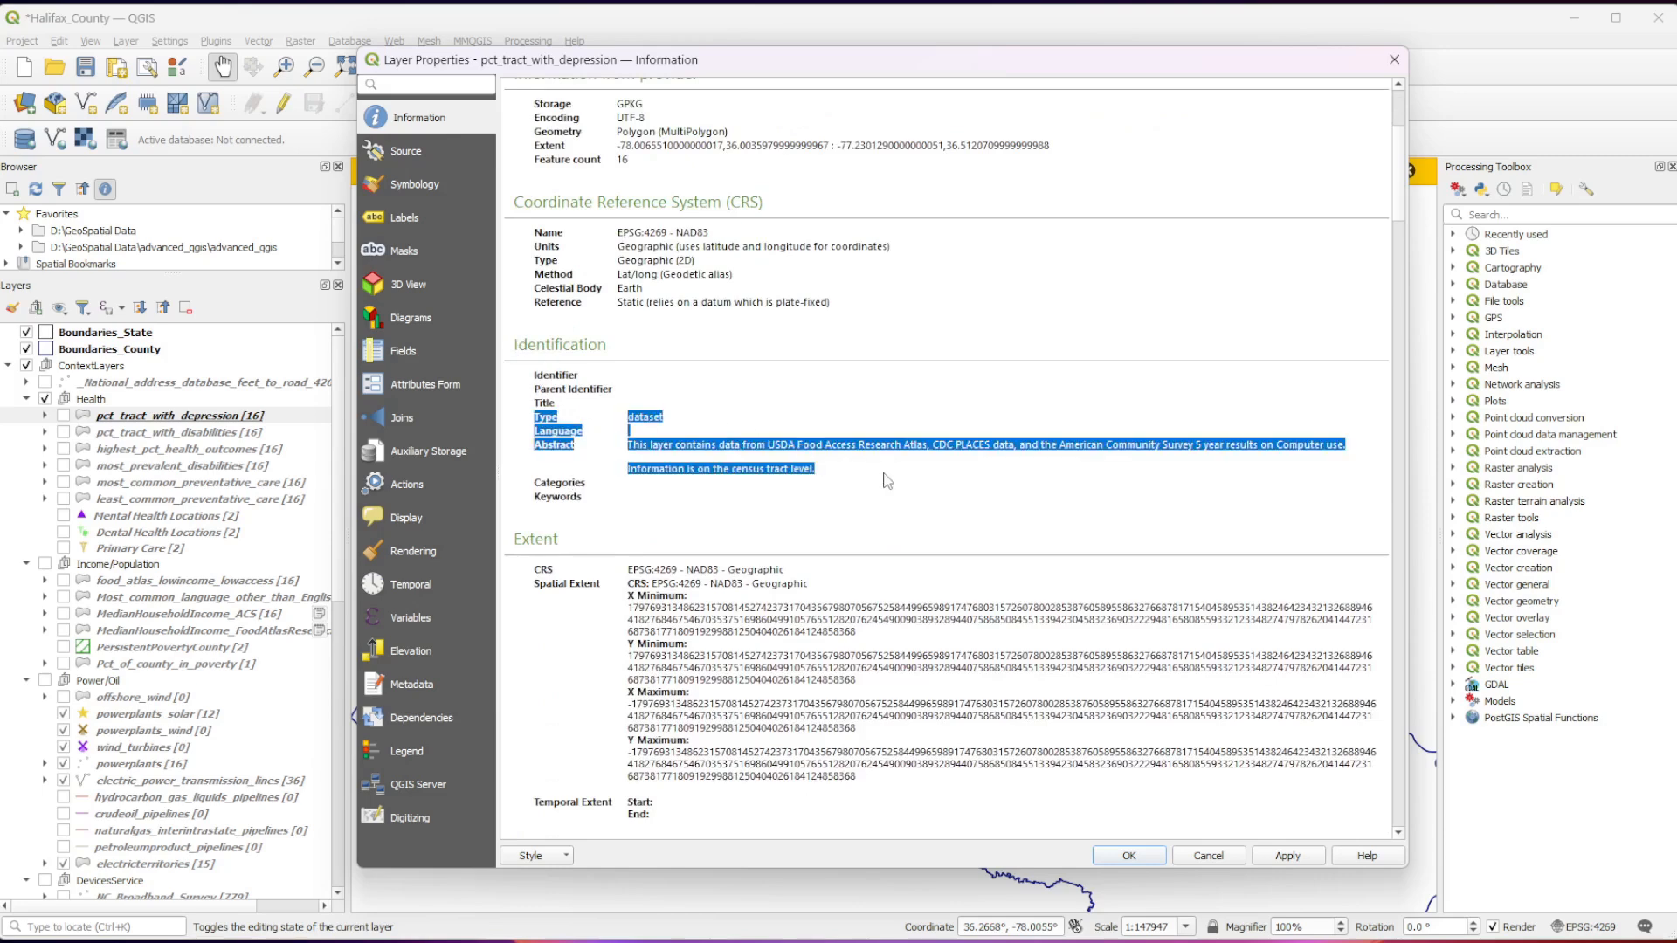
left_click(886, 479)
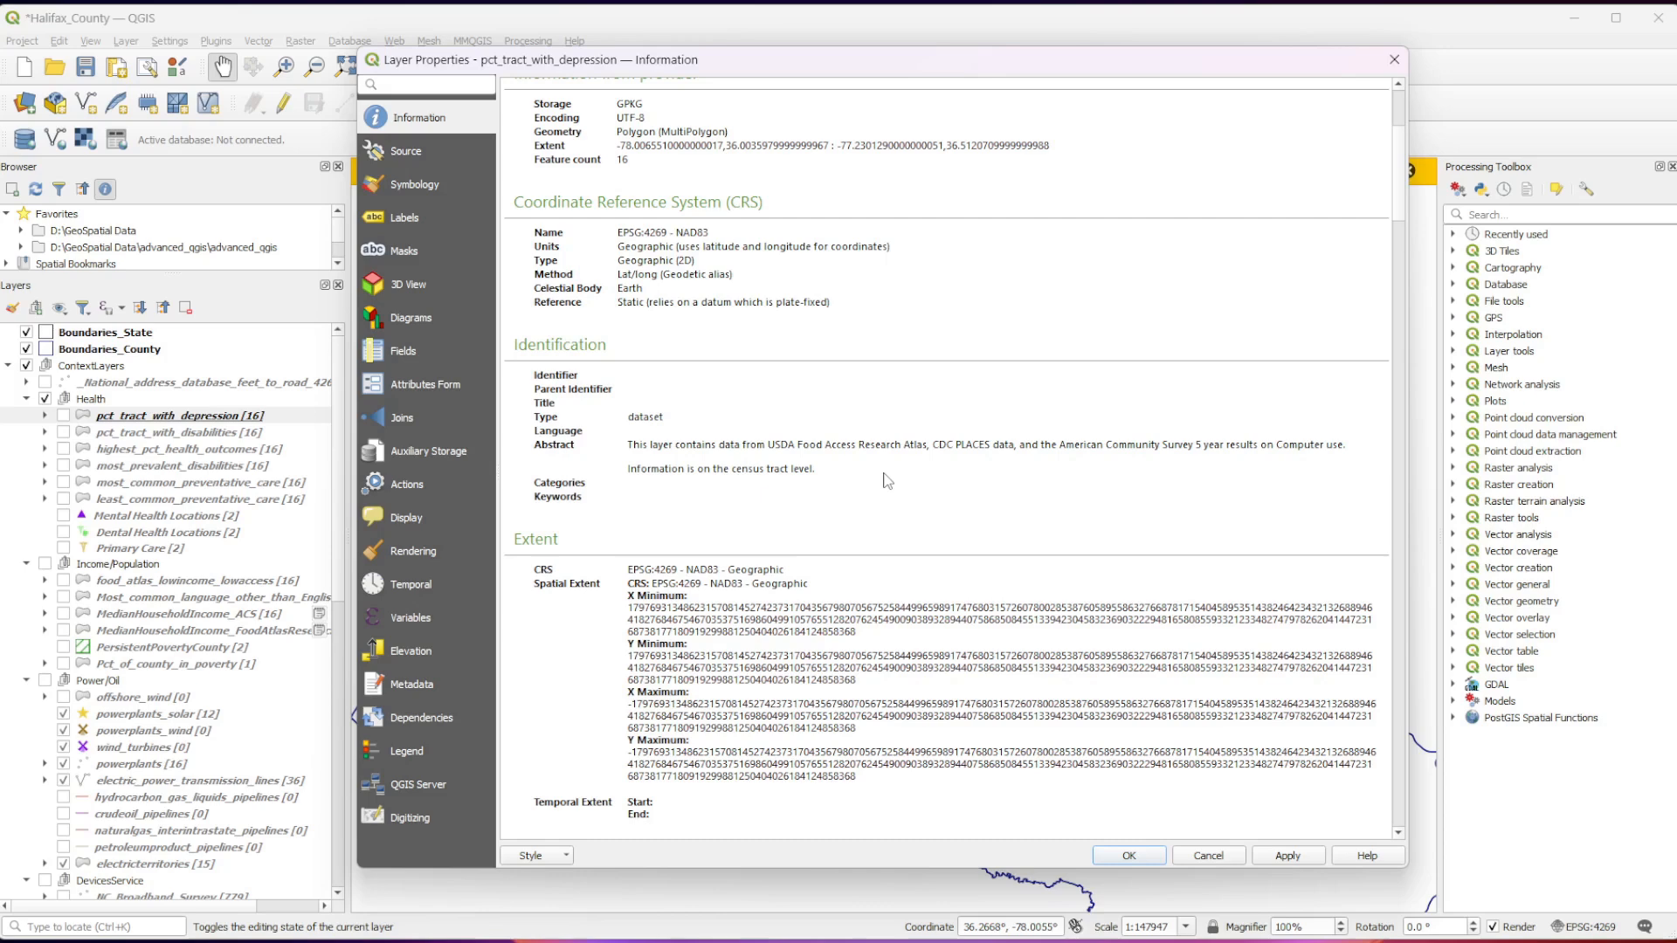
Examine the layer's extent and access metadata and the summary of its fields.
scroll(692, 421, "down", 3)
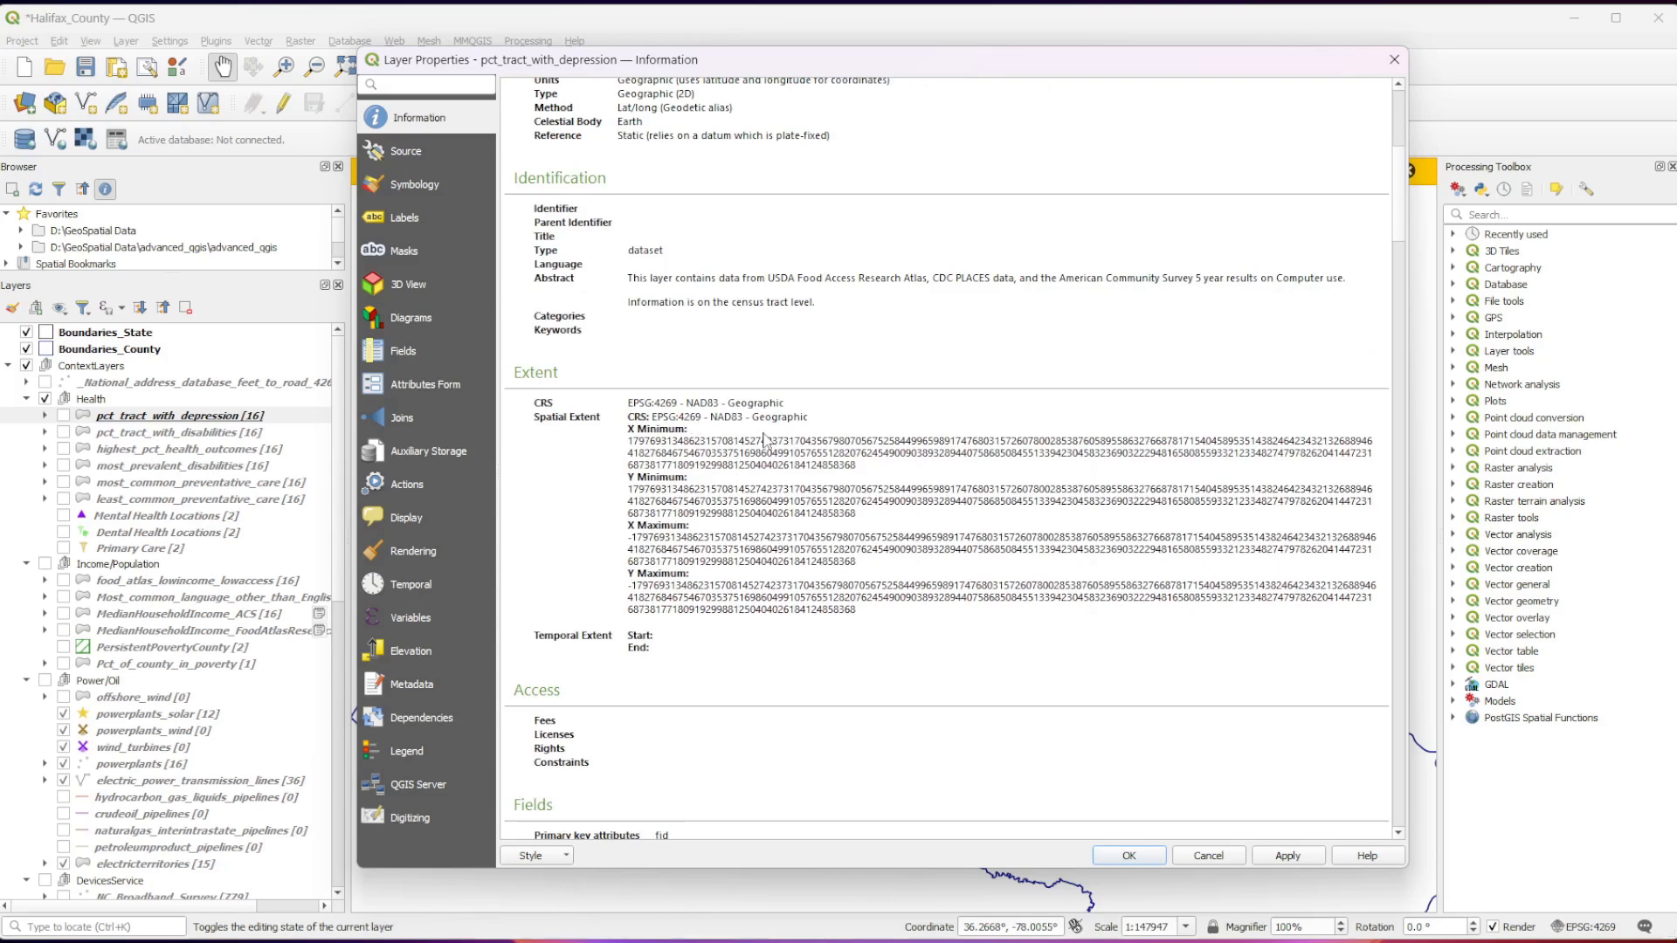
scroll(698, 524, "down", 1)
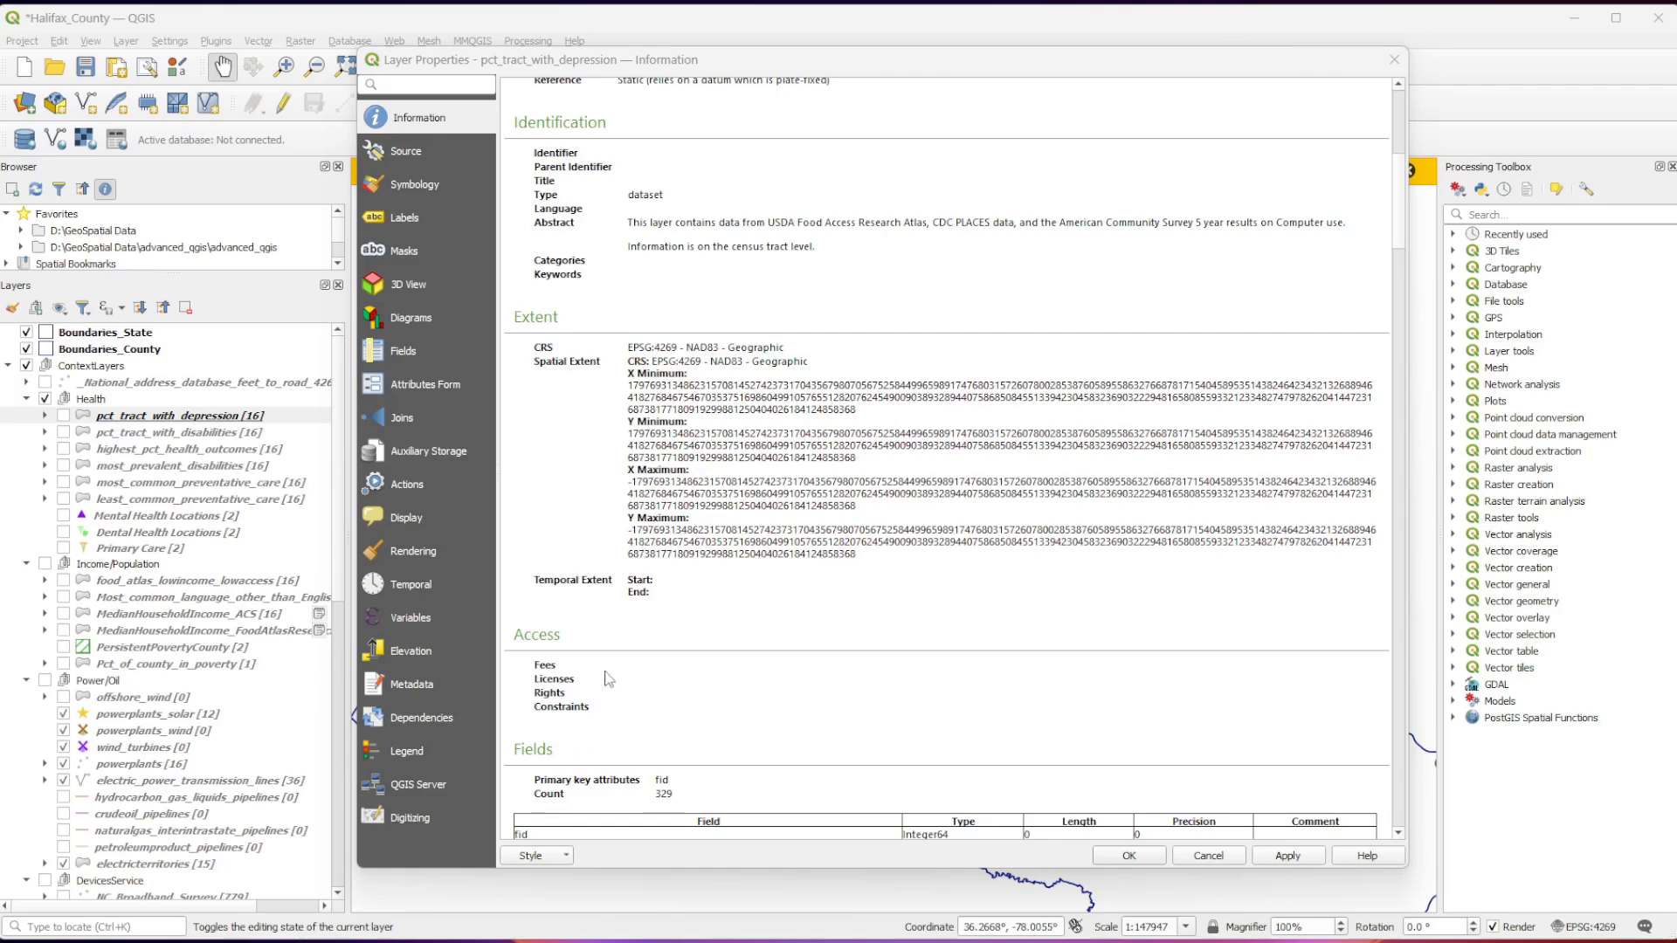
scroll(576, 742, "down", 1)
left_click_drag(521, 704, 712, 742)
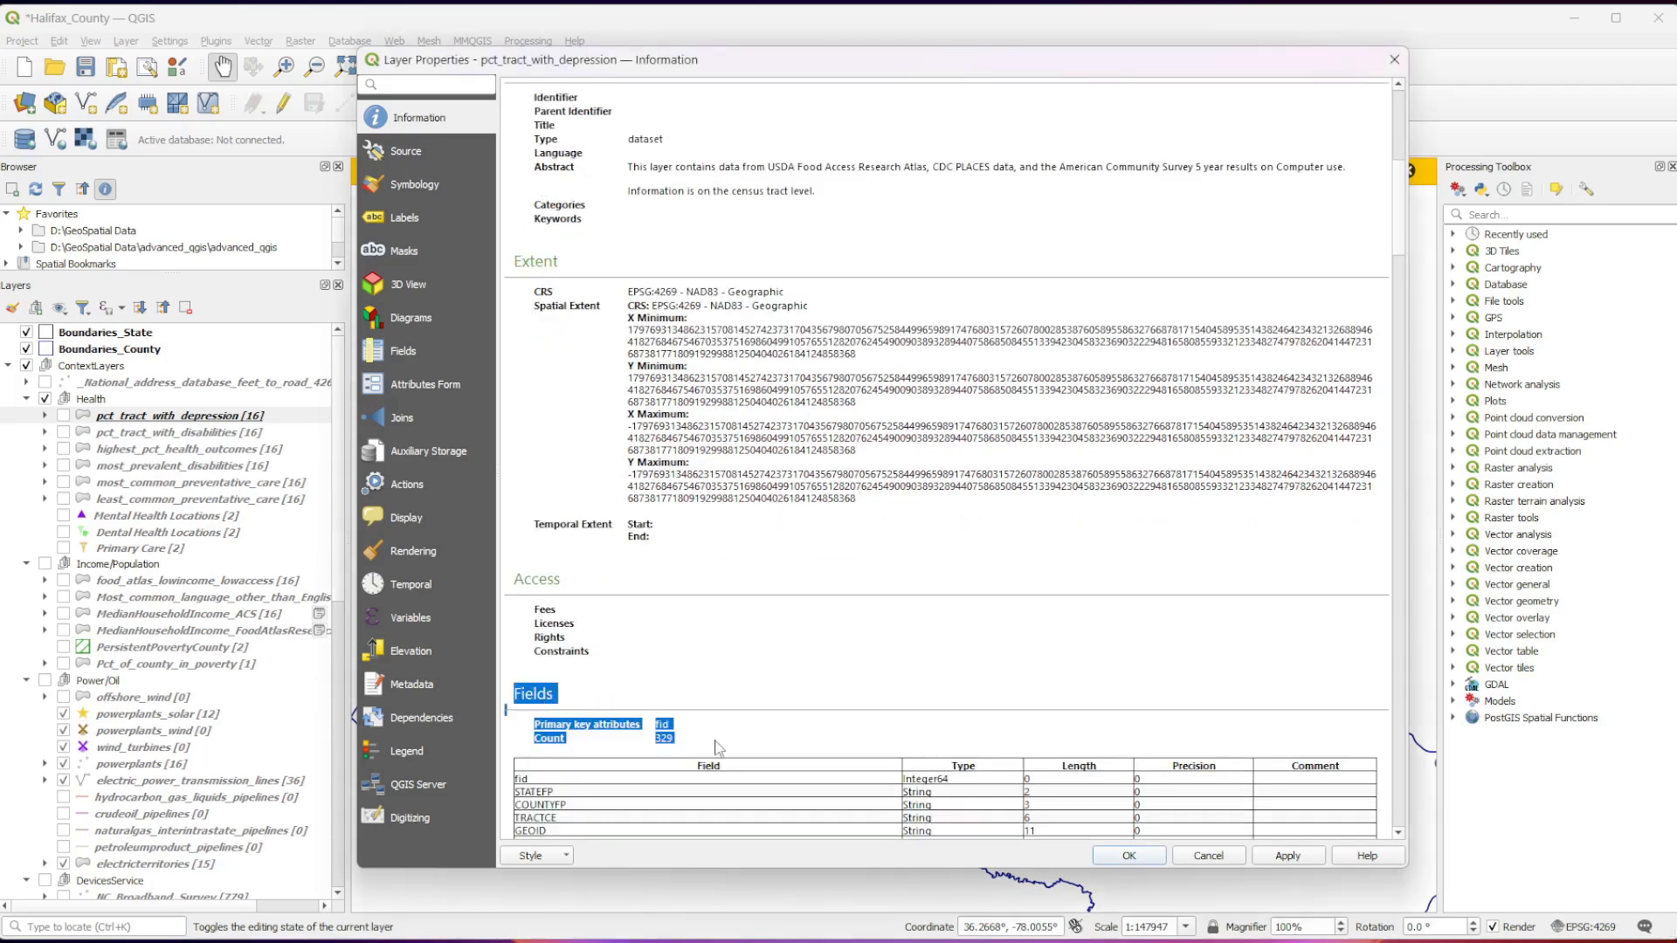
left_click(715, 747)
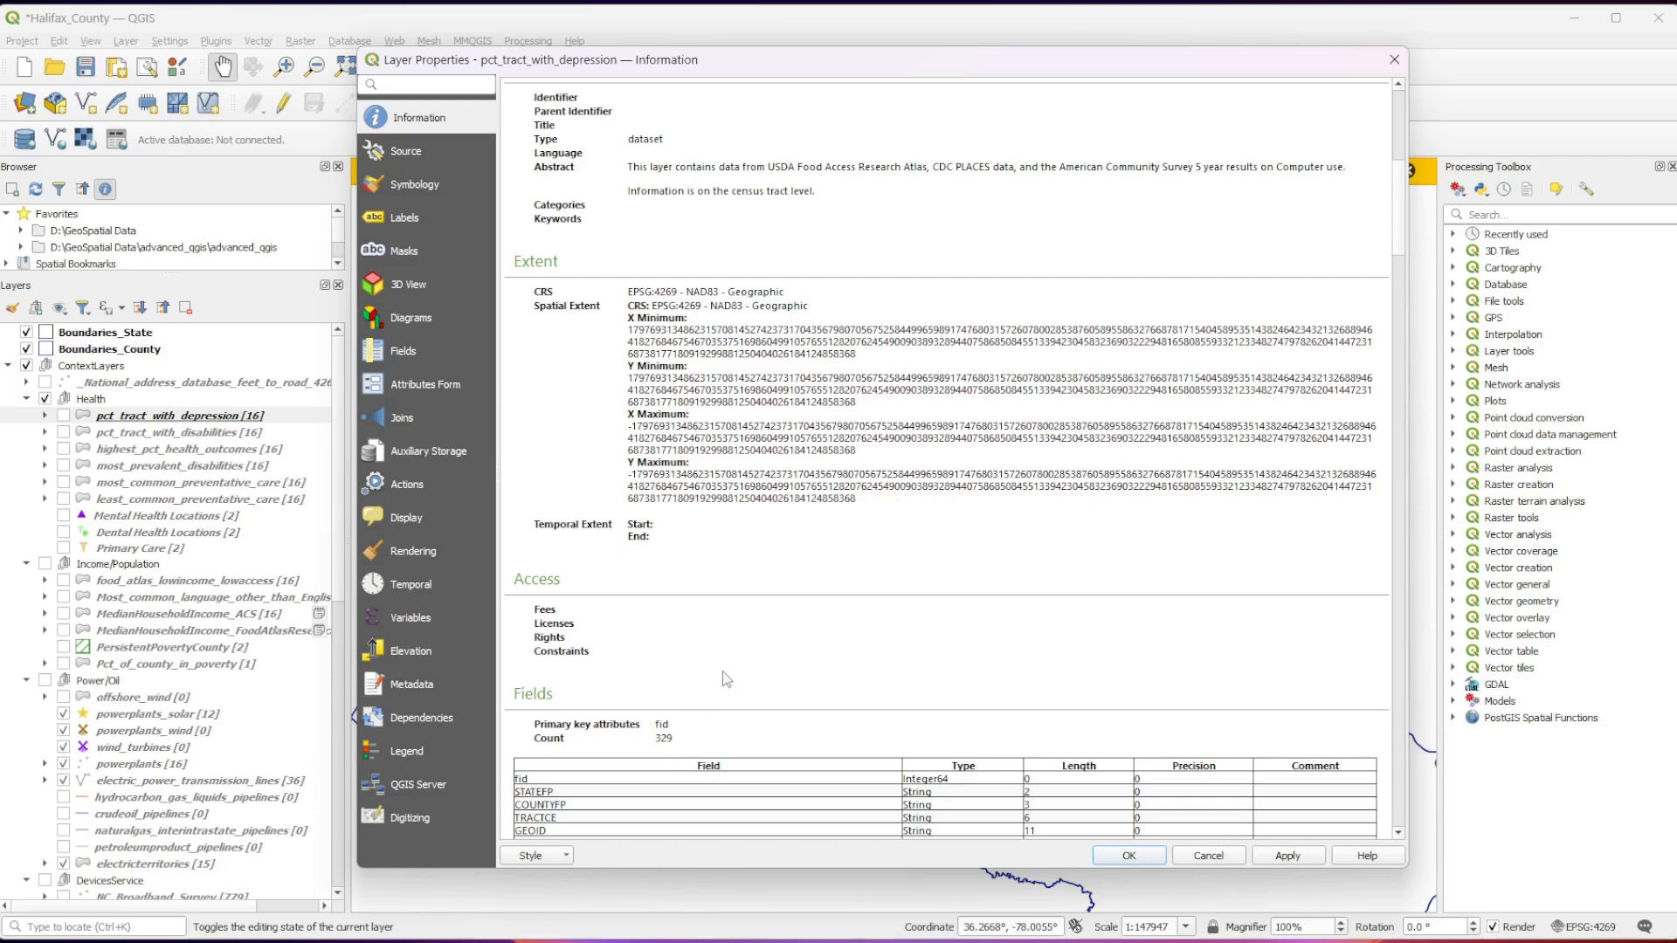
Examine the general tract fields and the Food Access Research Atlas fields in the layer's field list.
scroll(723, 671, "down", 1)
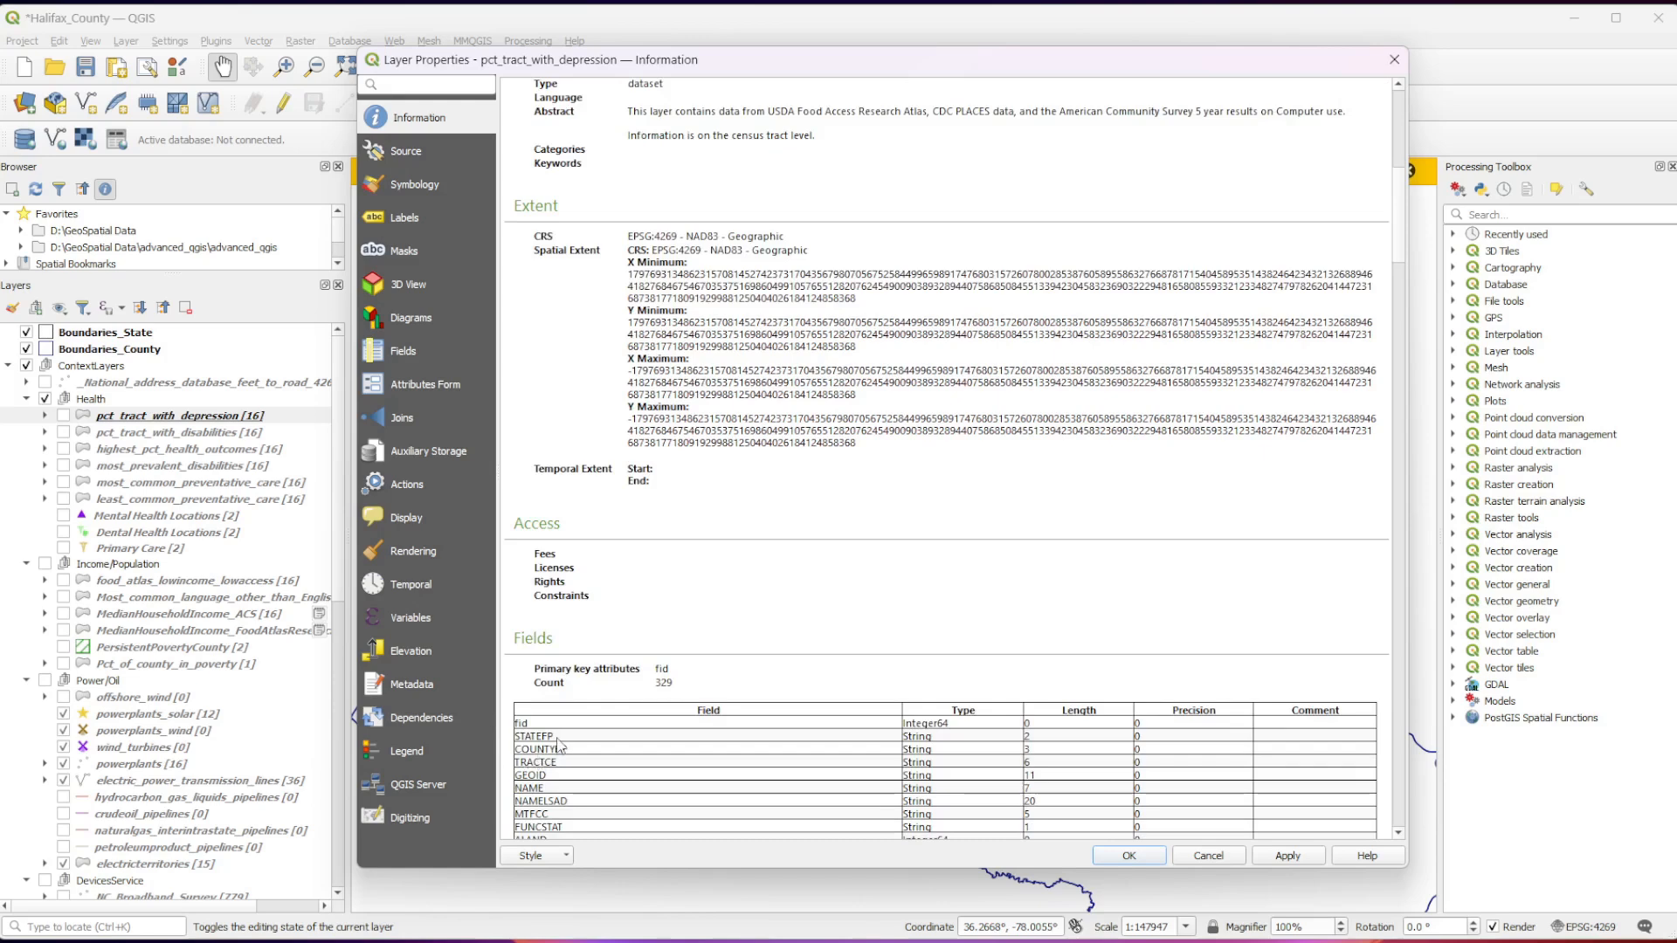
scroll(559, 745, "down", 4)
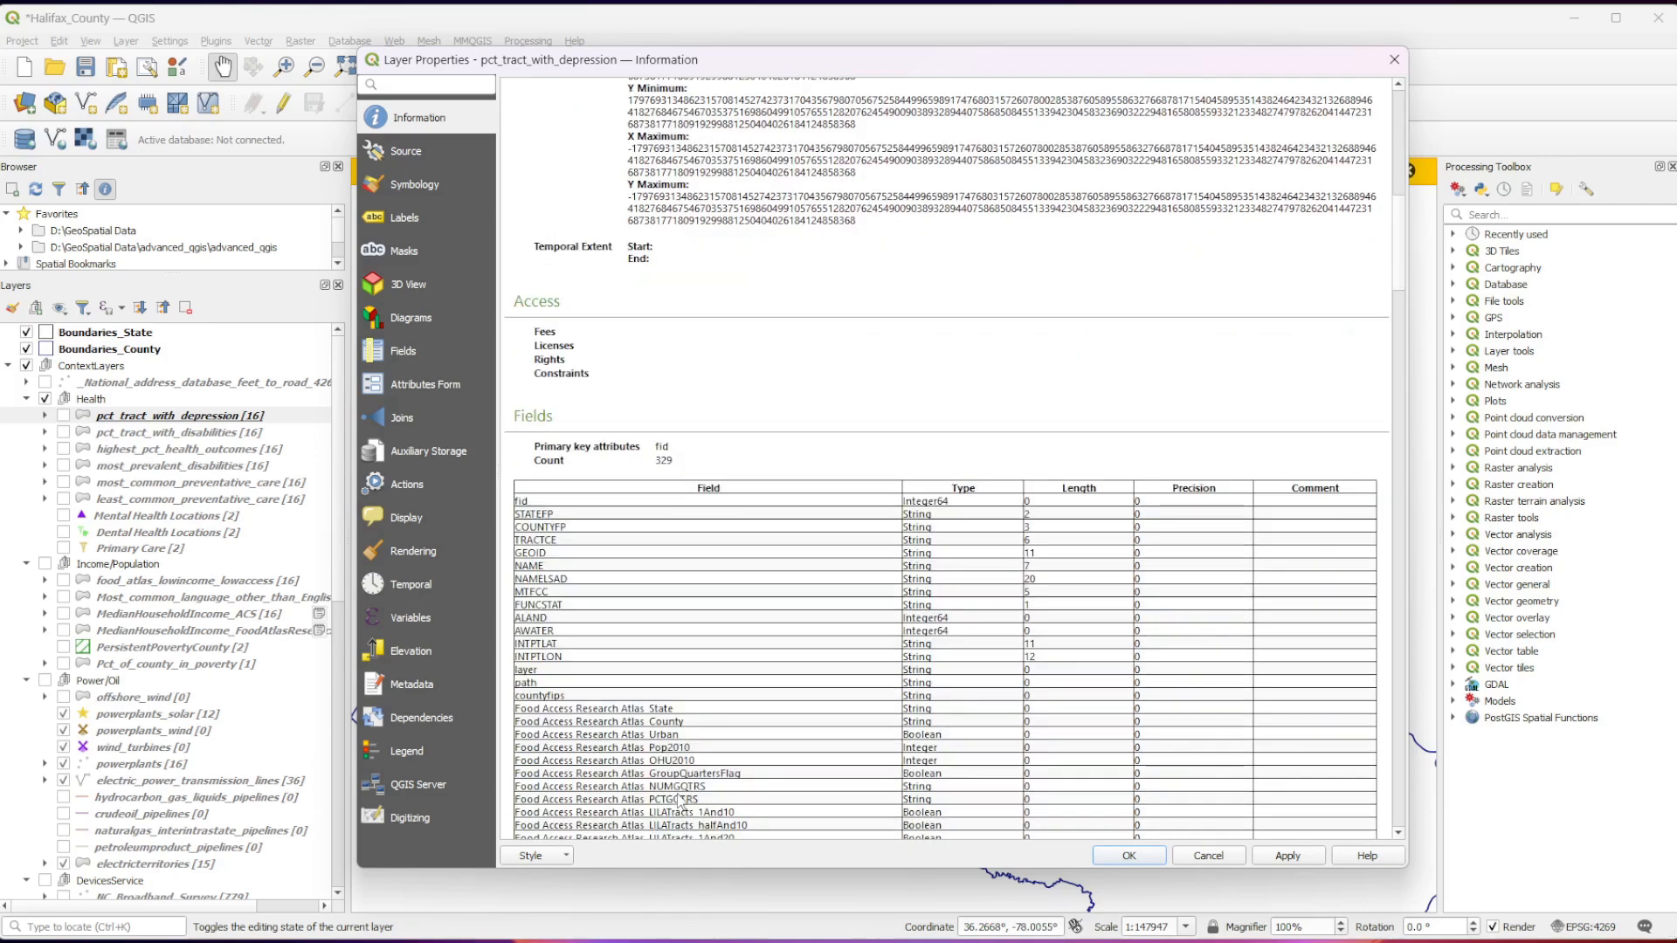
scroll(773, 717, "down", 5)
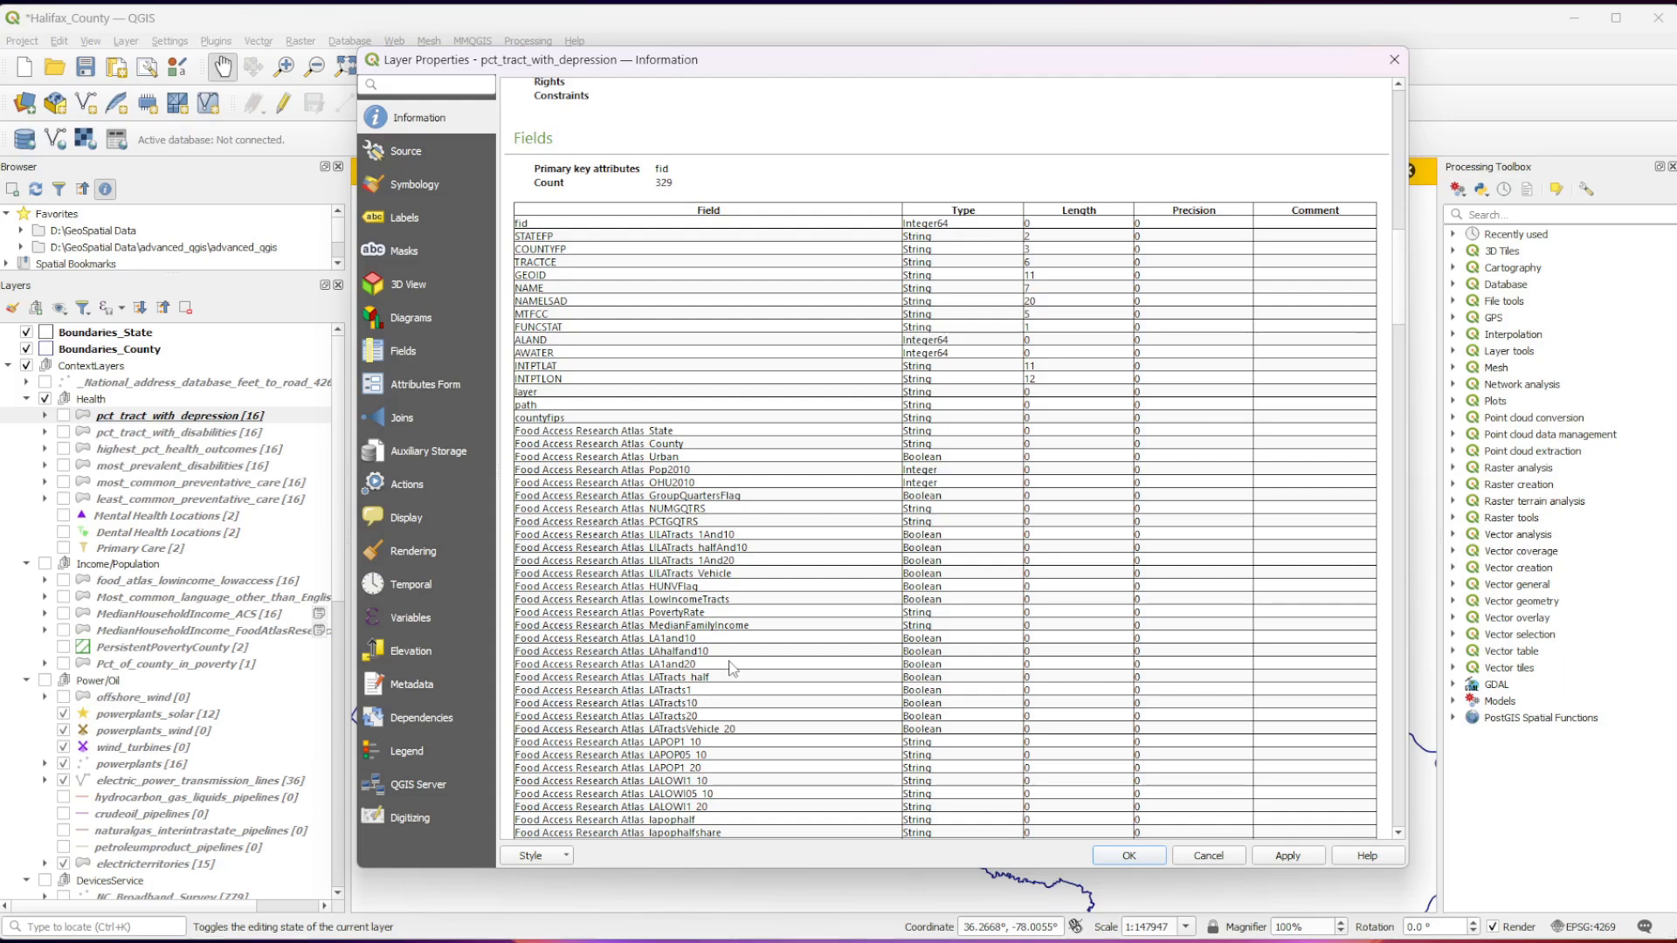
scroll(732, 669, "down", 14)
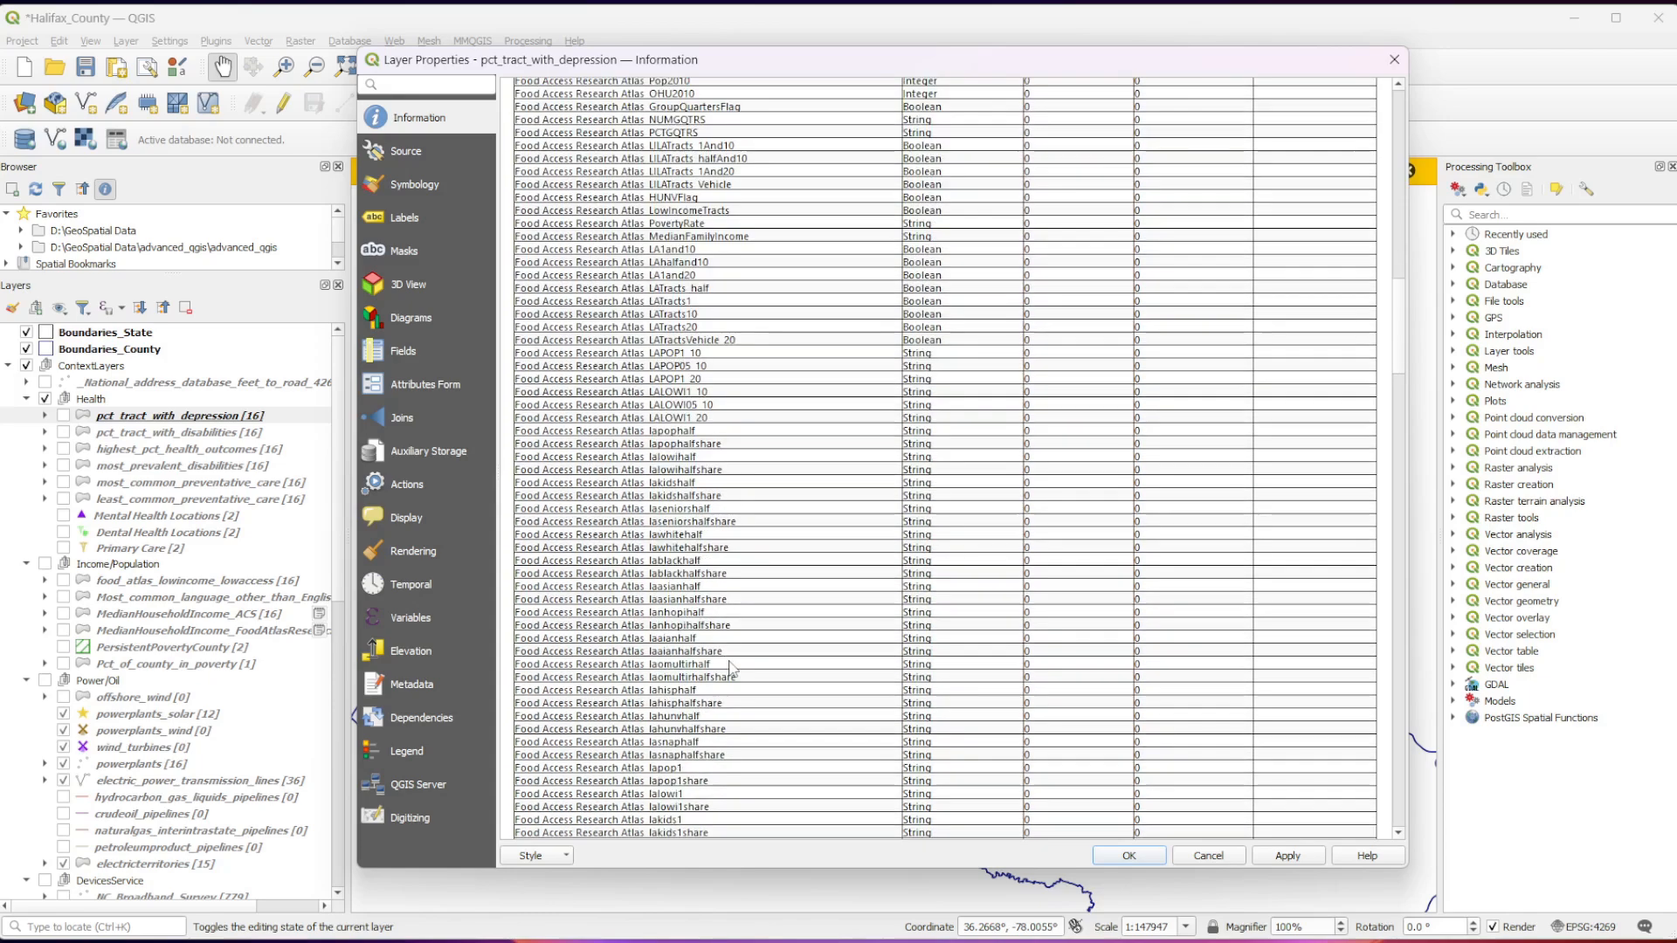
scroll(731, 668, "down", 9)
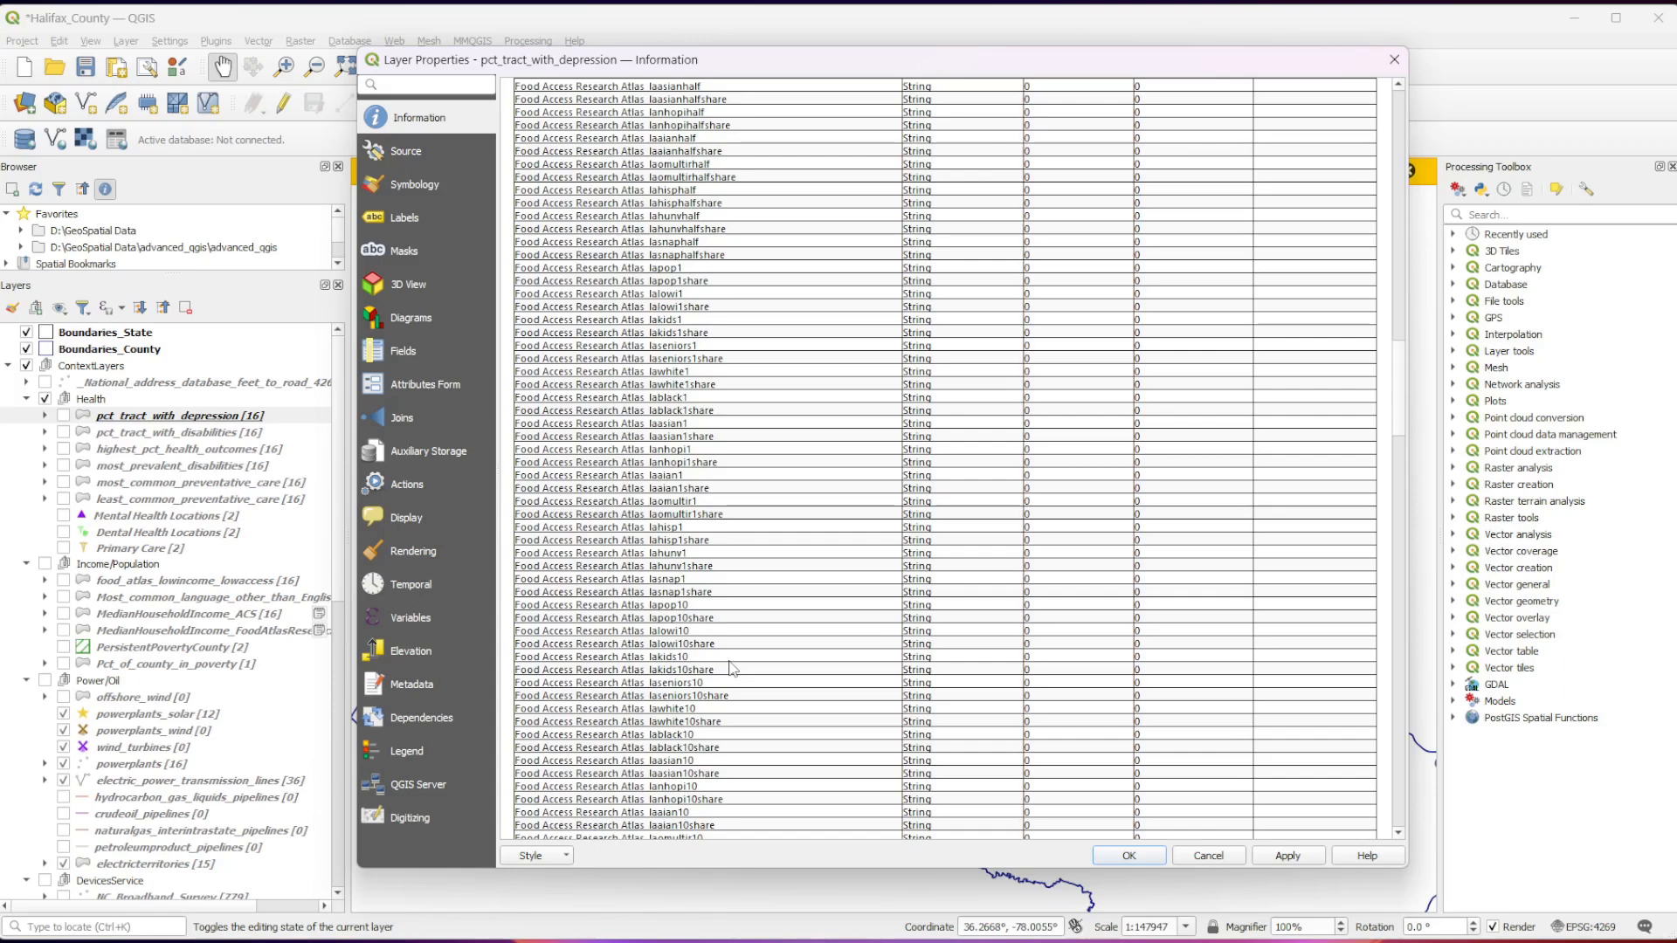
scroll(732, 668, "down", 17)
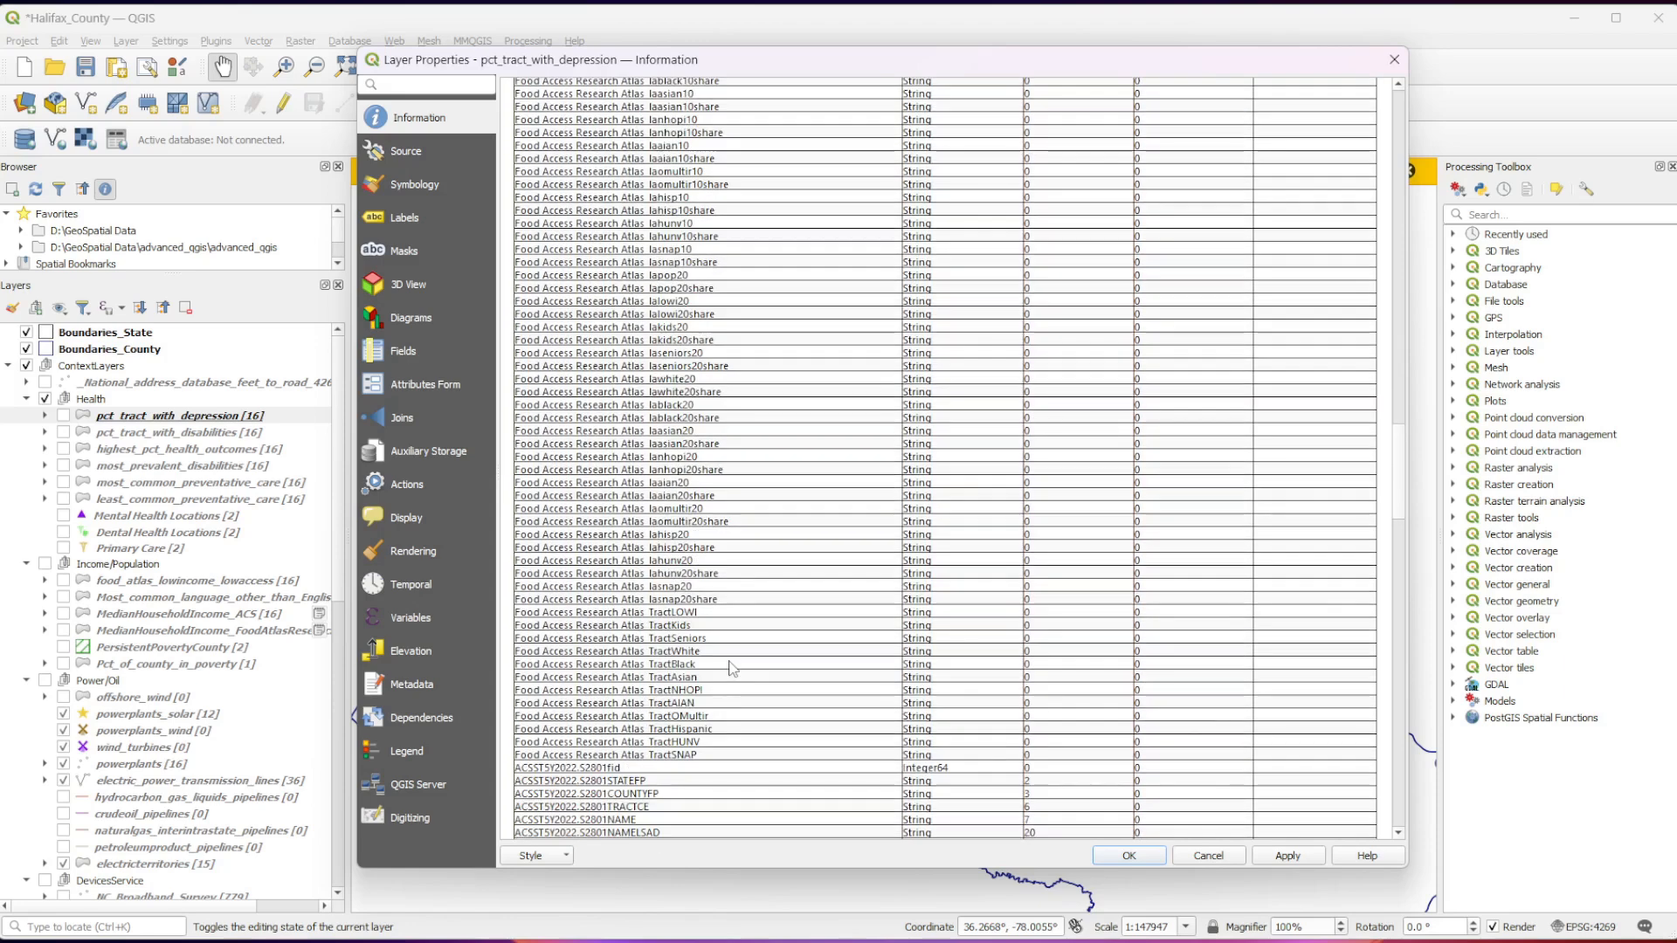
scroll(732, 668, "down", 3)
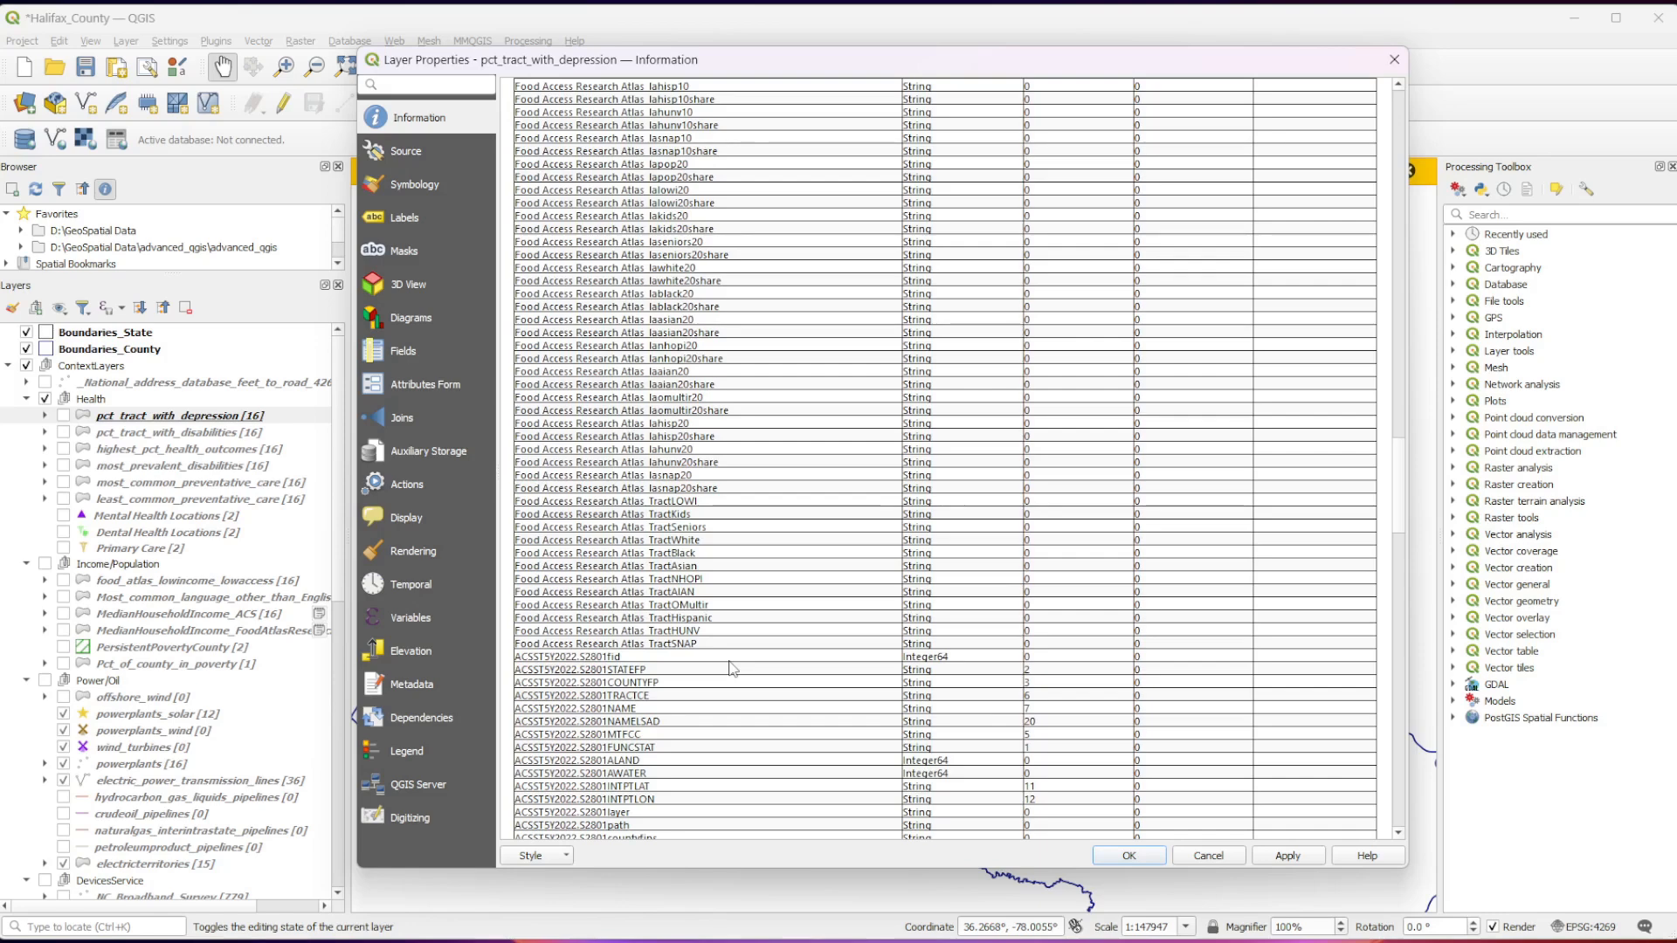
Examine the ACSST5Y2022.S2801 census fields in the field list.
scroll(732, 668, "down", 6)
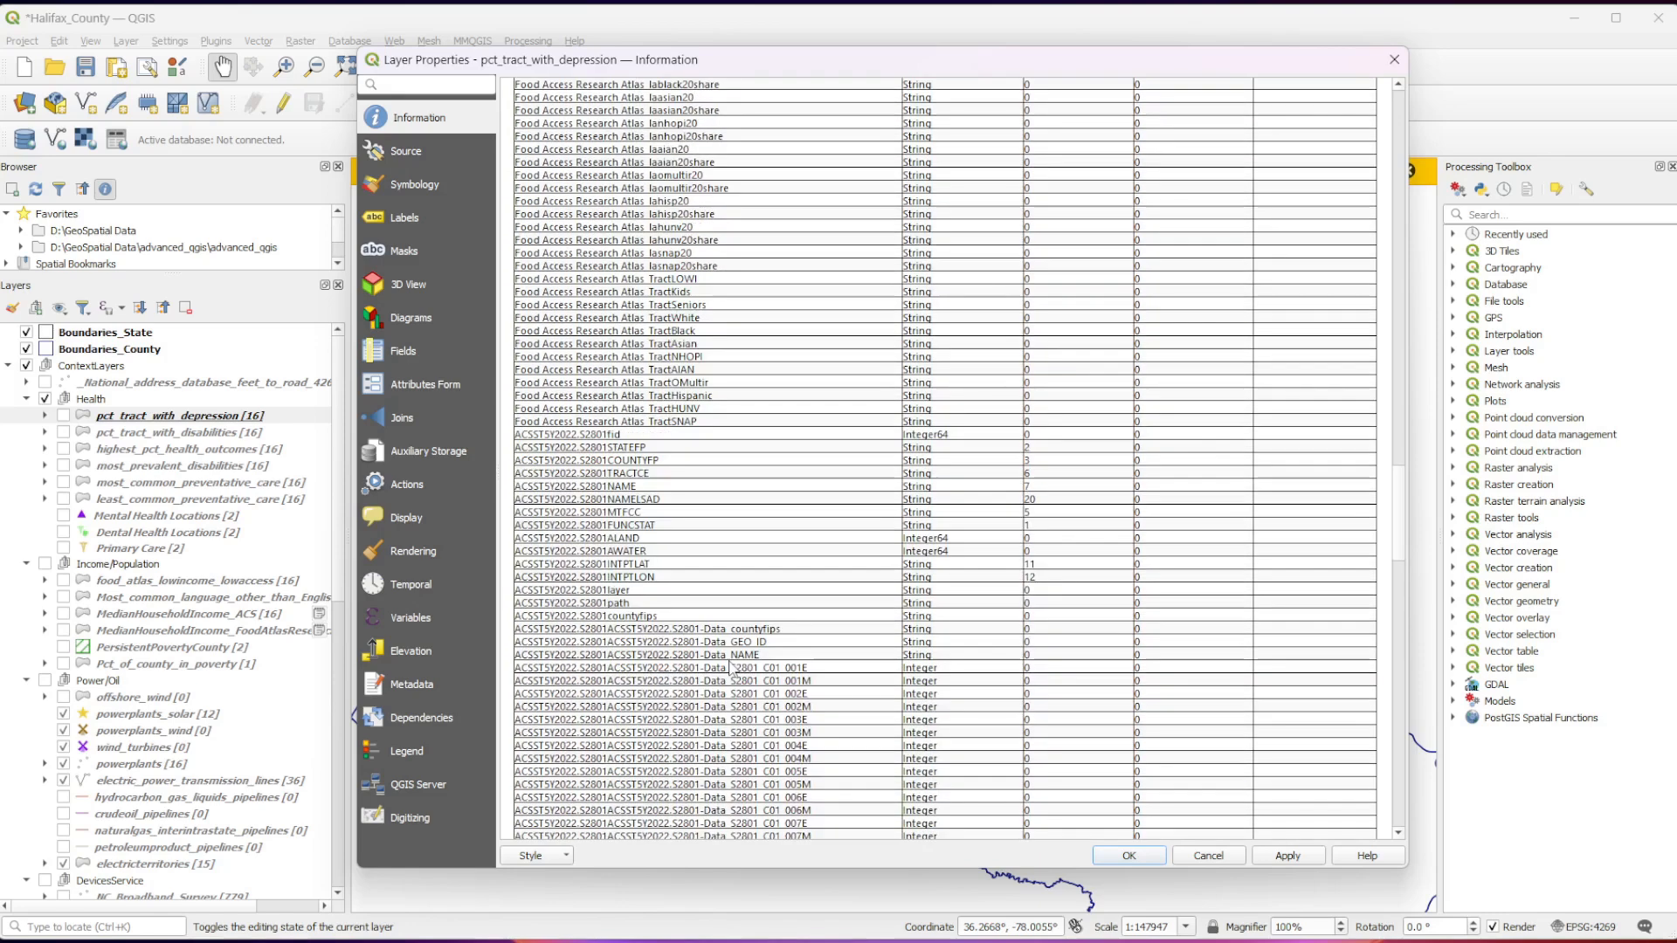
scroll(736, 542, "down", 1)
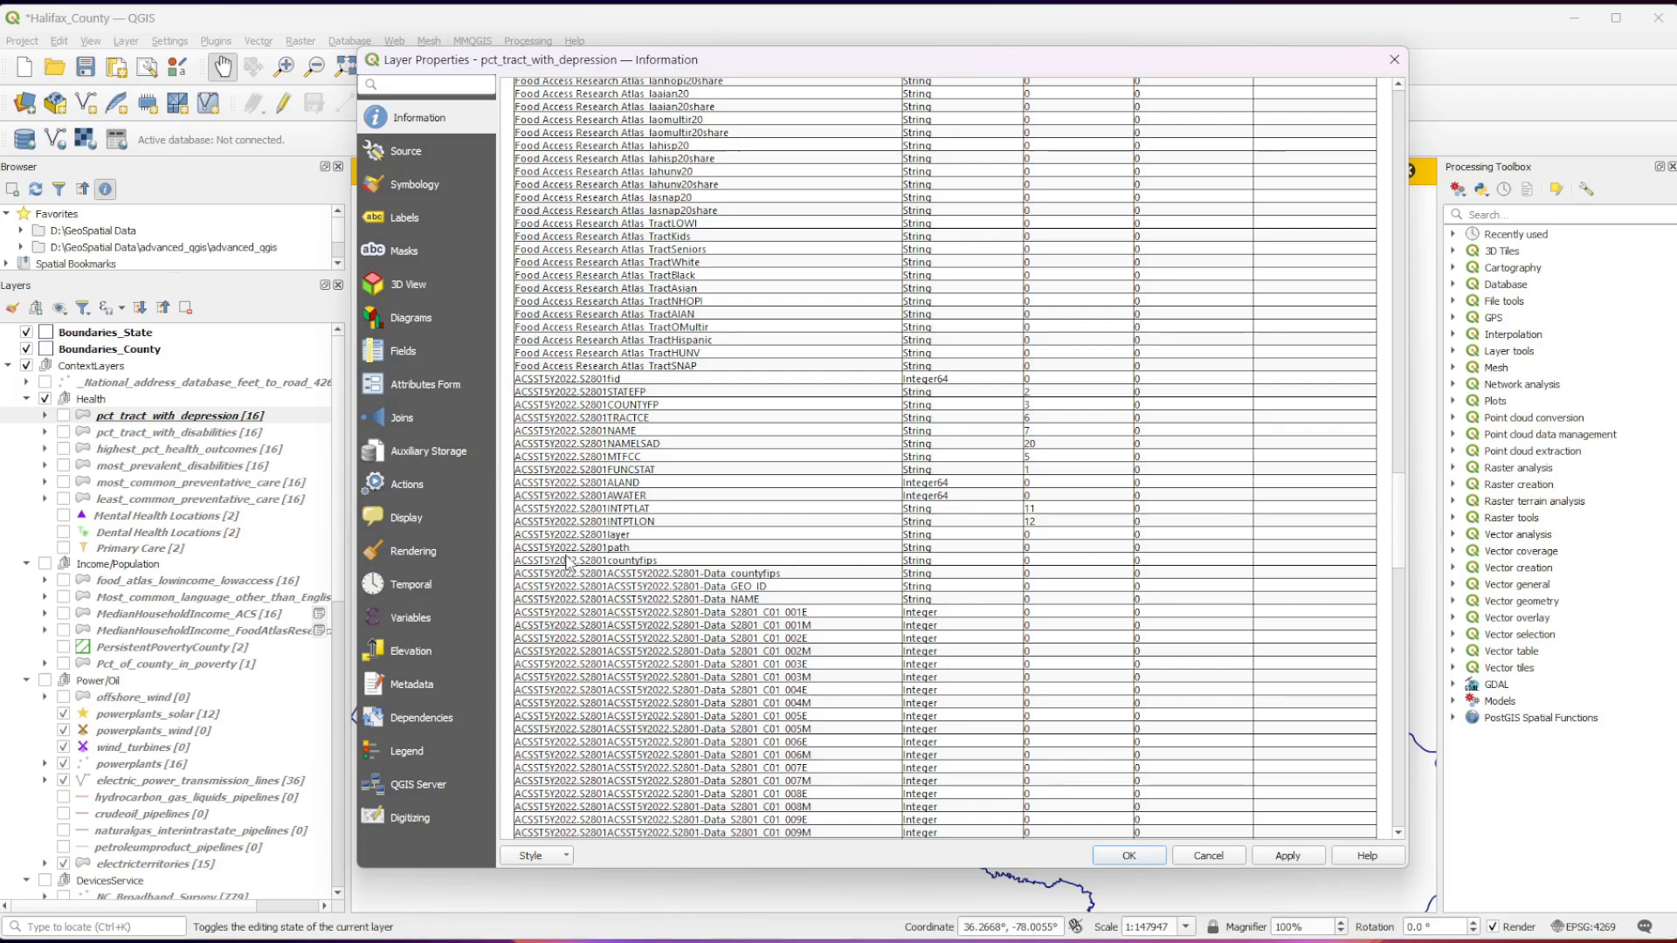
scroll(568, 562, "down", 10)
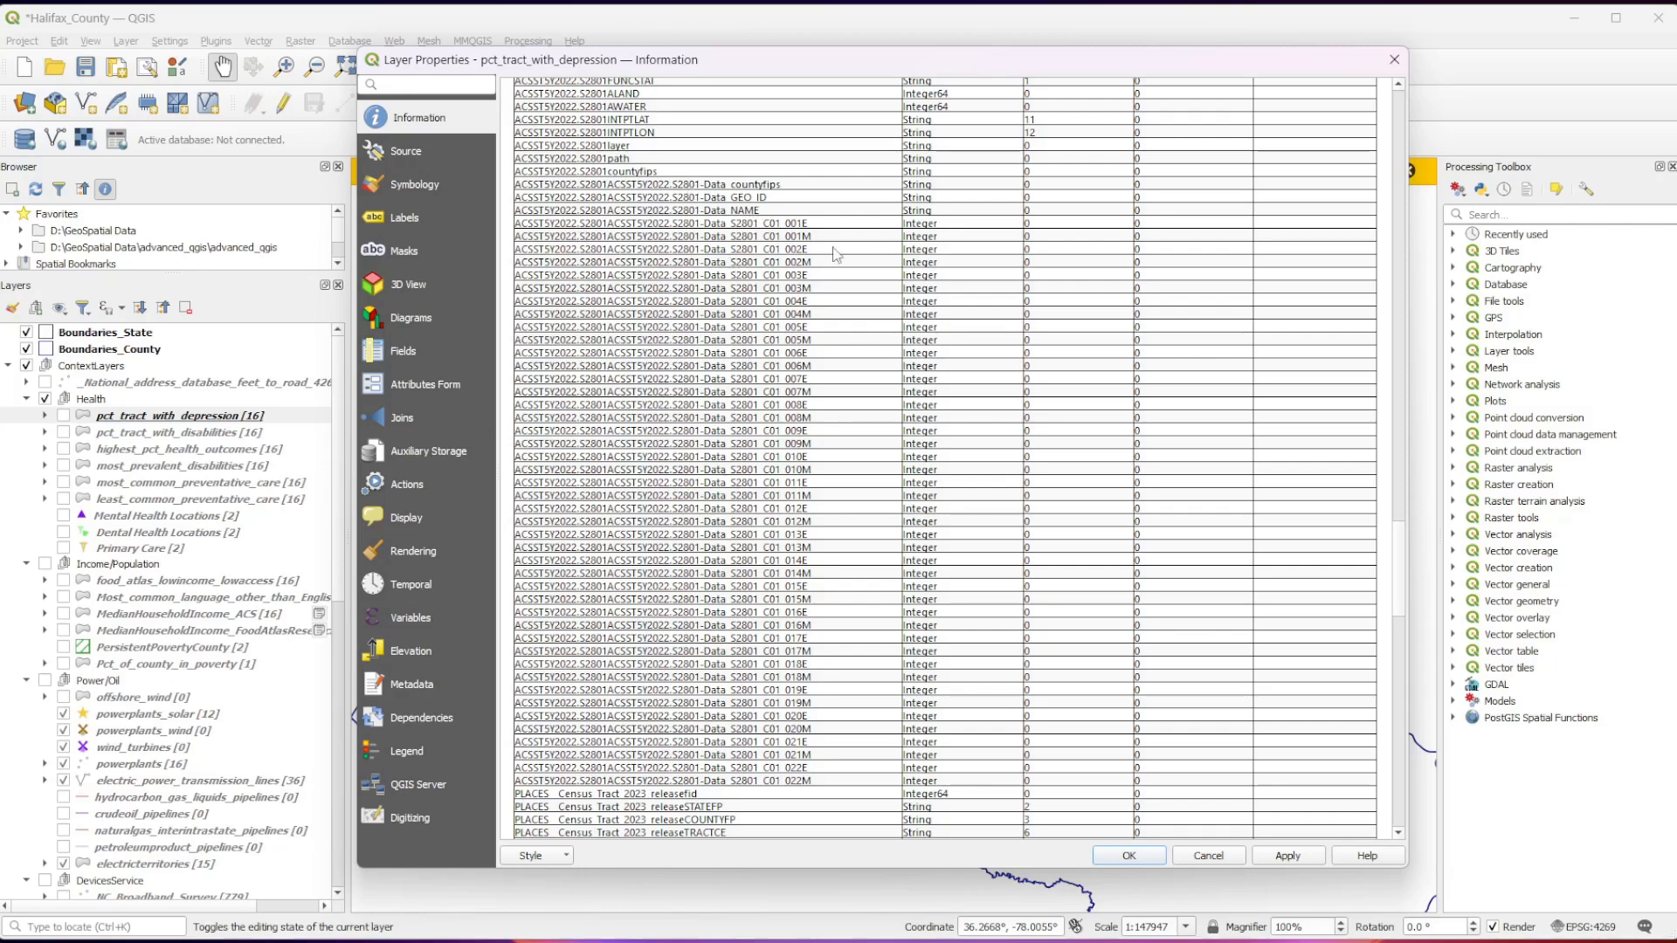
left_click_drag(678, 315, 706, 323)
left_click(706, 323)
scroll(800, 498, "down", 1)
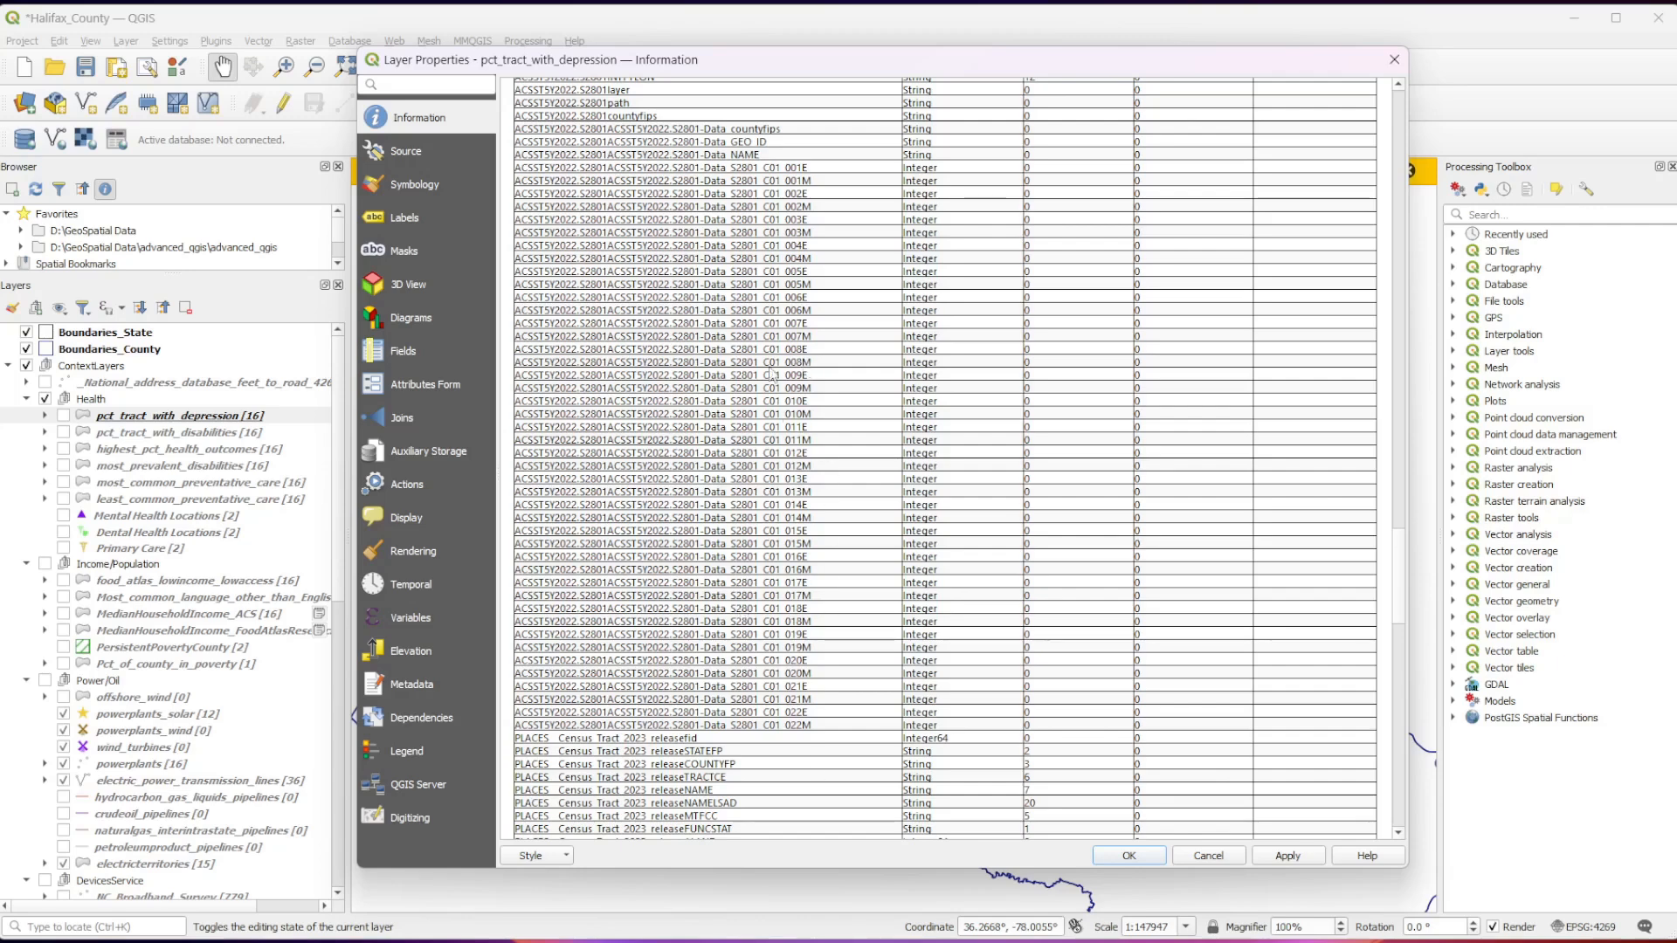
Examine the PLACES Census Tract 2023 release fields, highlighting the CrudePrev and Crude95CI suffixes of the ARTHRITIS, BINGE, BPHIGH and BPMED fields.
scroll(739, 651, "down", 2)
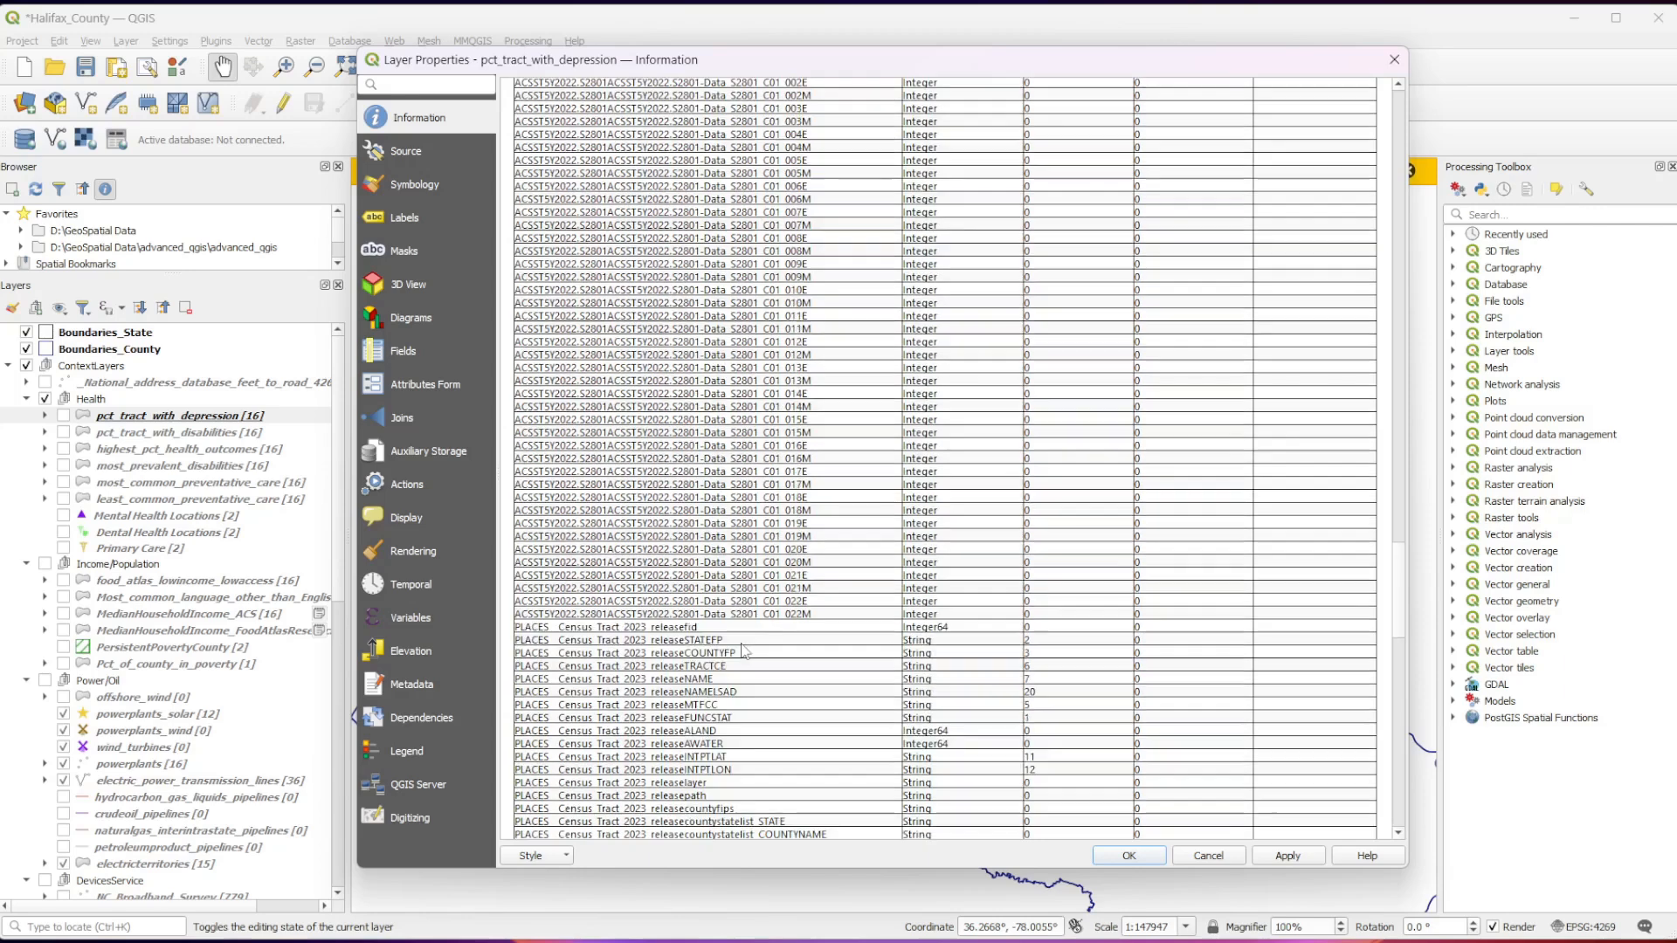
scroll(674, 432, "down", 3)
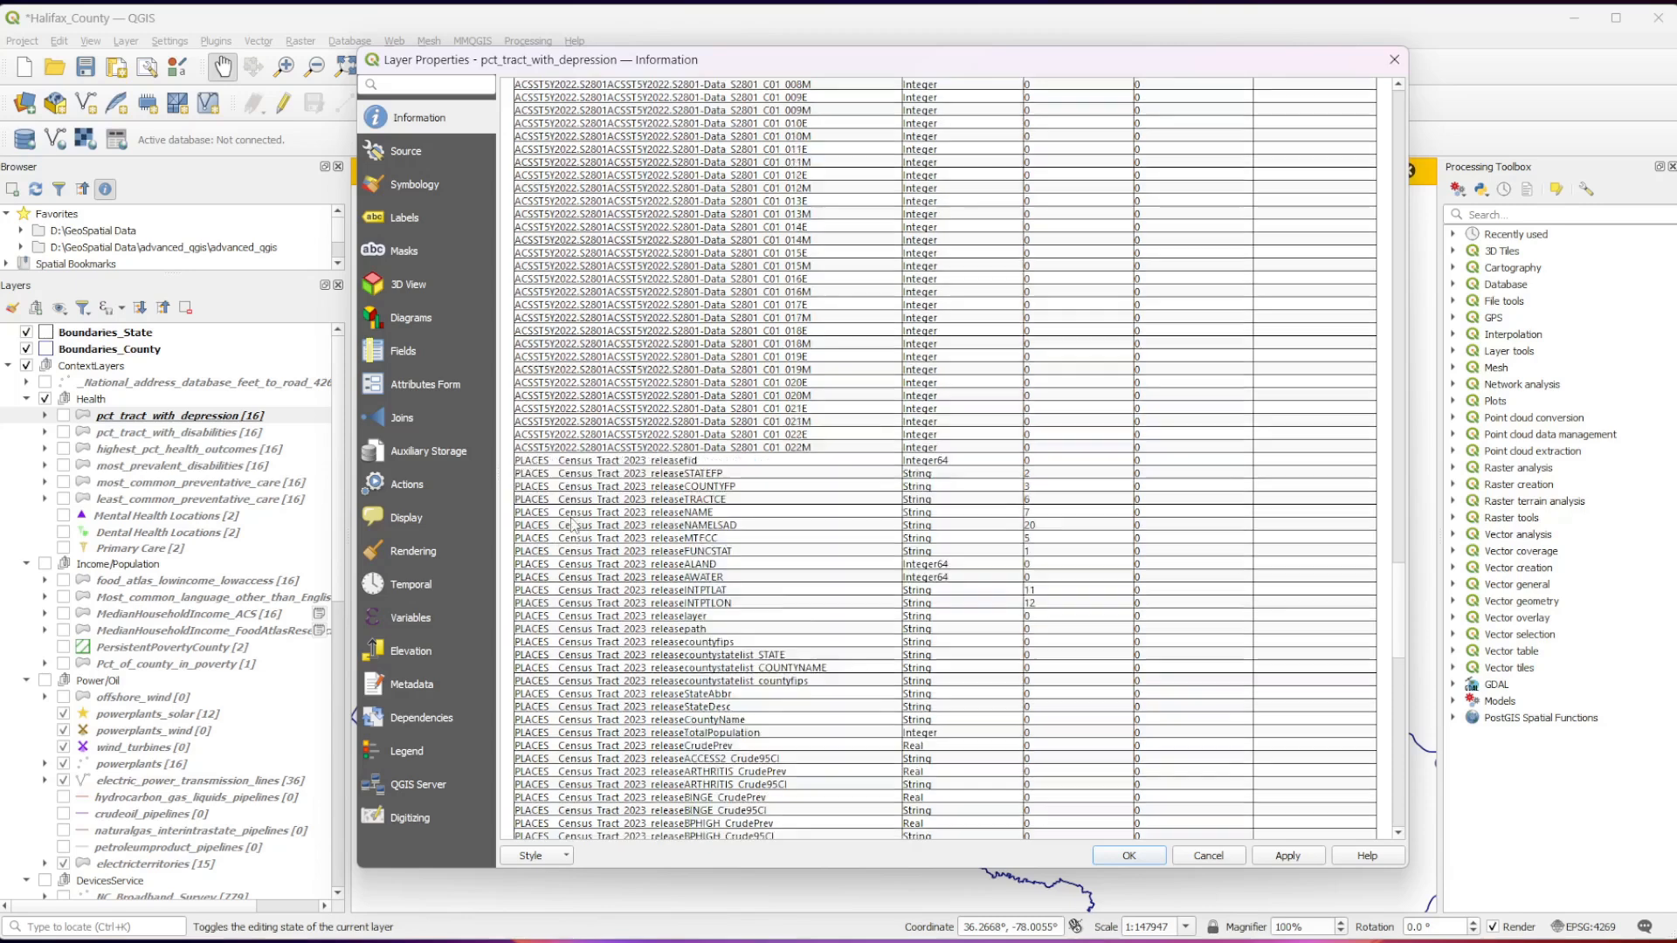
scroll(567, 528, "down", 4)
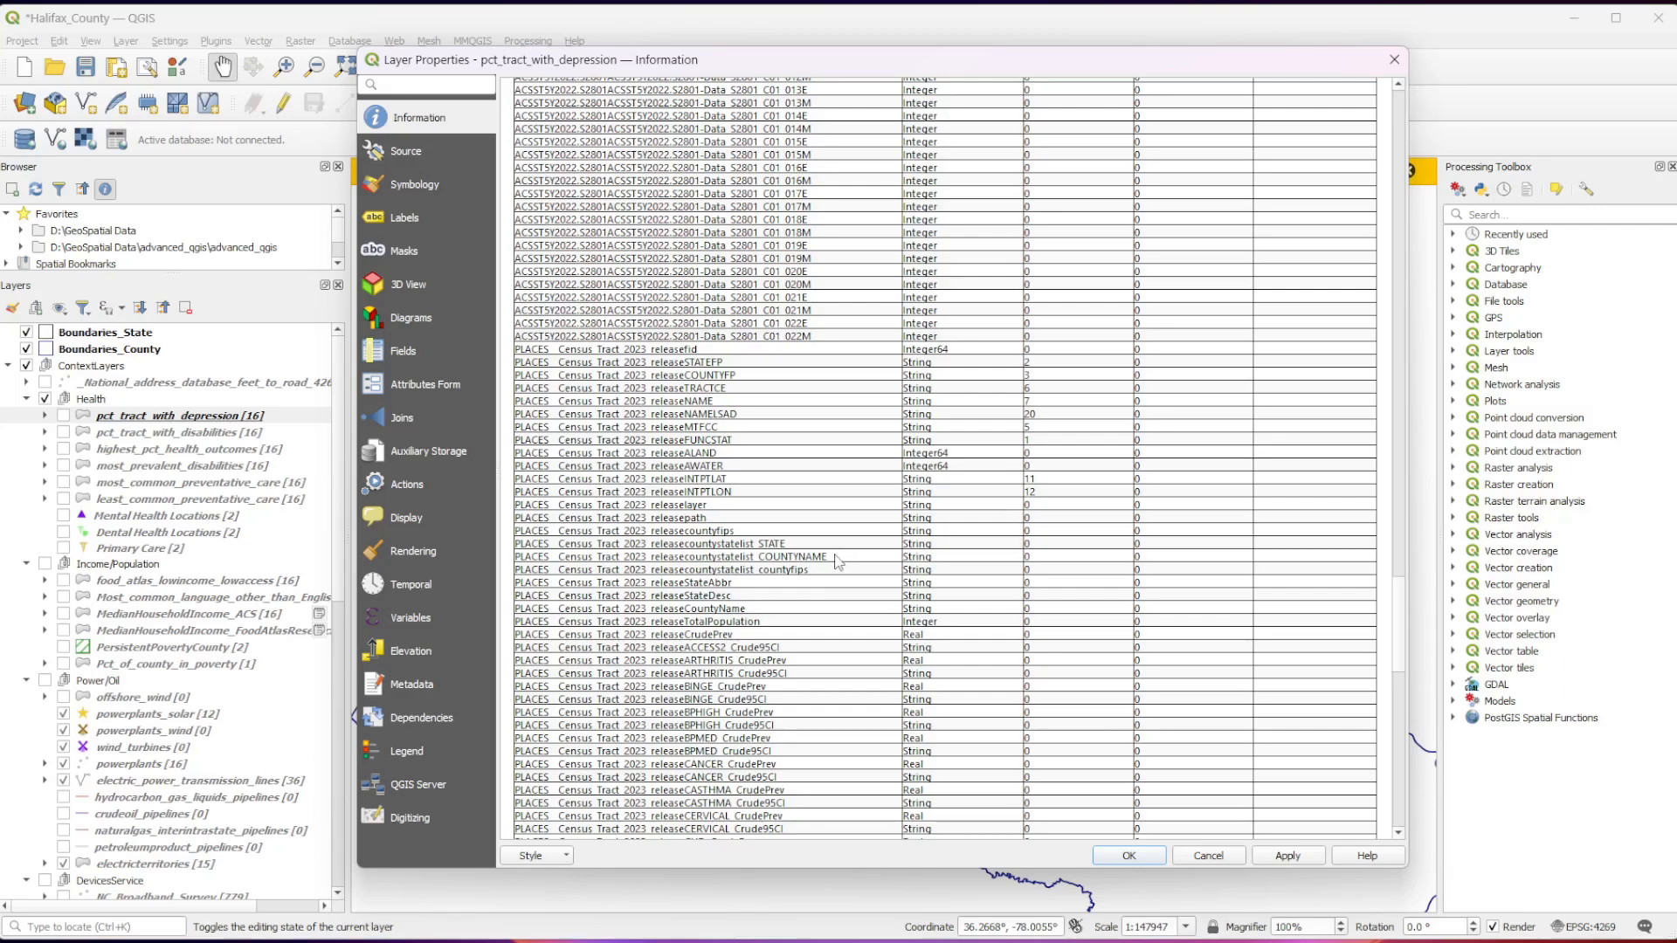
scroll(838, 559, "down", 3)
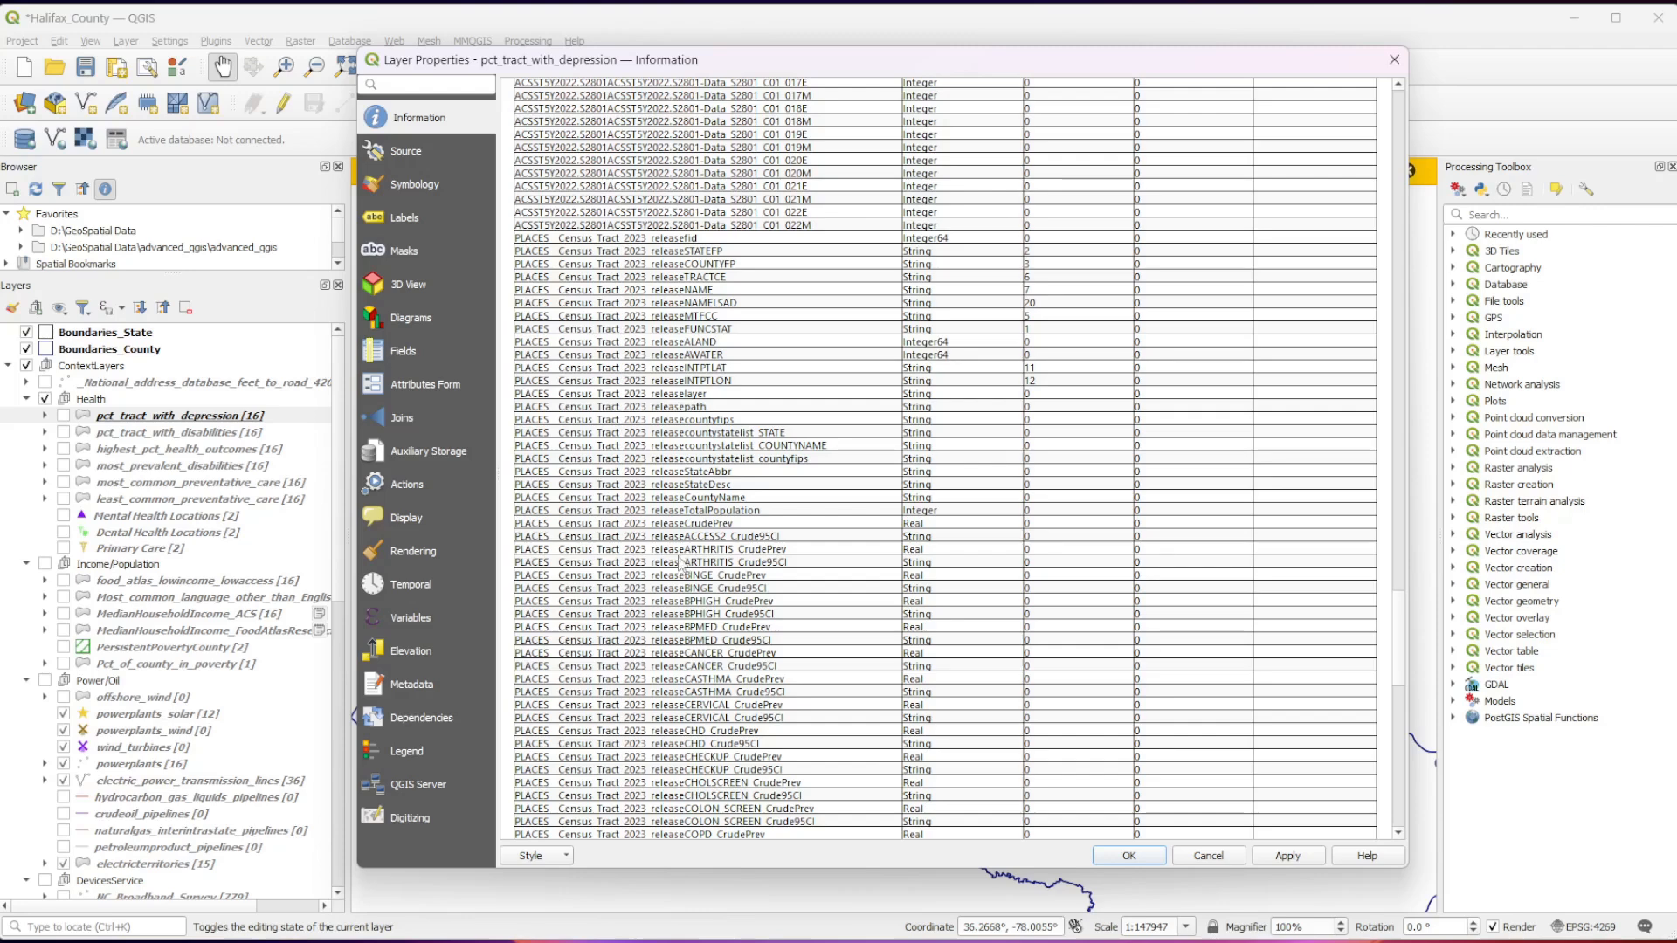
double_click(743, 550)
left_click_drag(739, 551, 813, 559)
double_click(772, 576)
left_click_drag(768, 577, 772, 630)
double_click(728, 602)
double_click(727, 627)
scroll(747, 638, "down", 1)
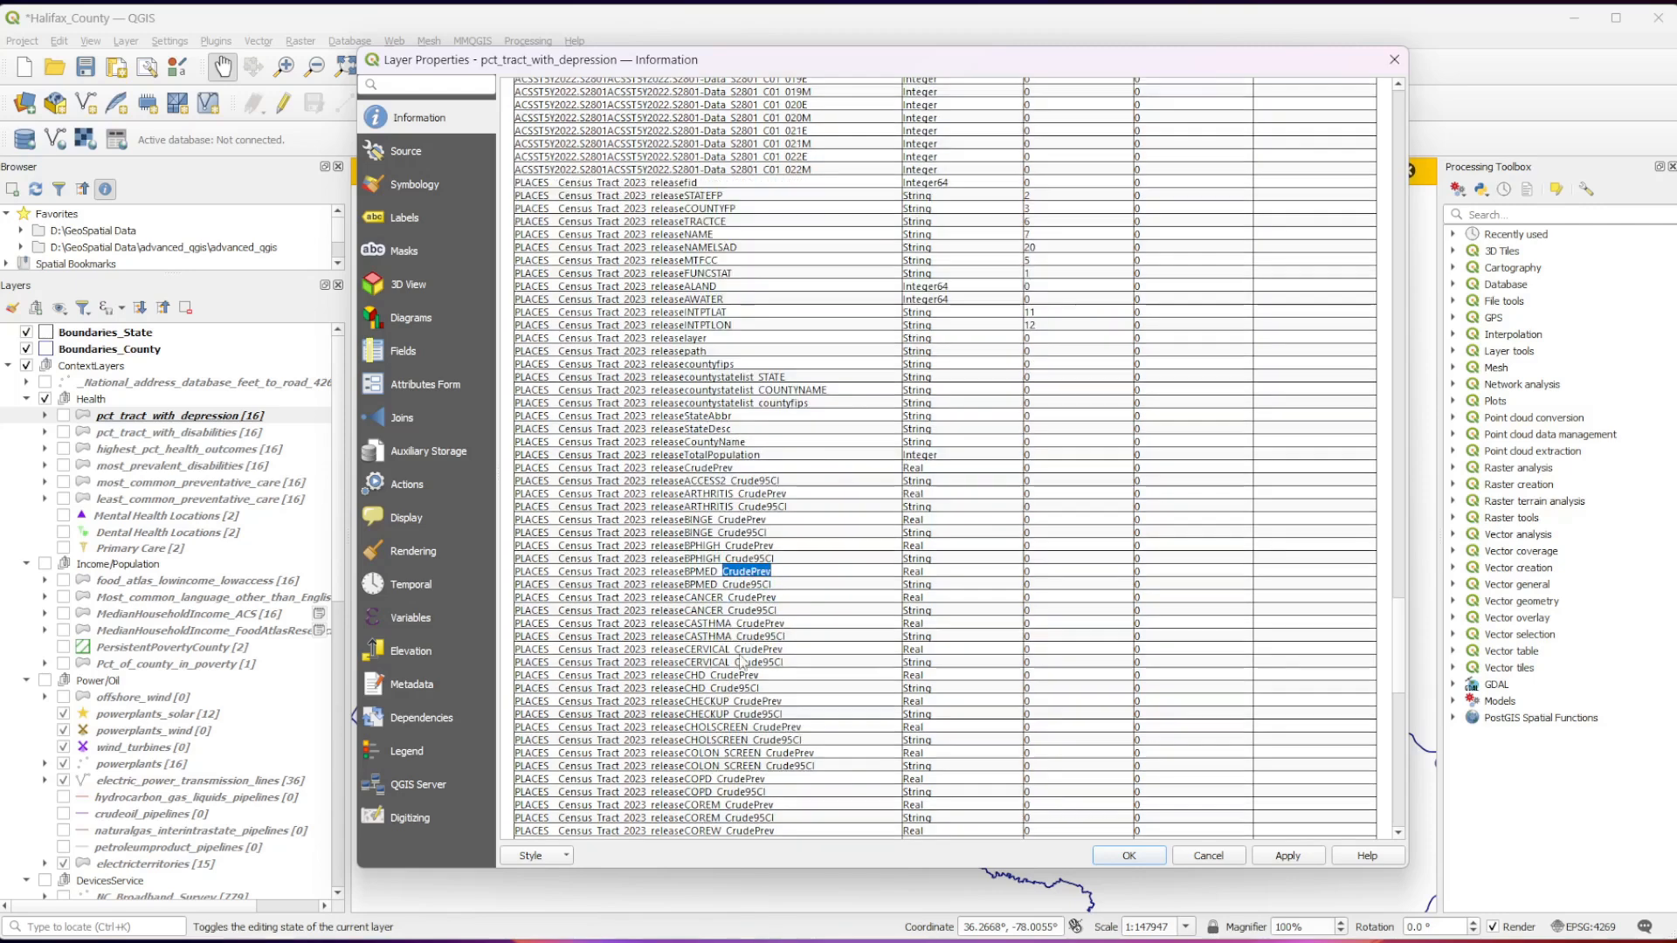
Review the remaining PLACES fields and the final fields from median_income to any_LILA_flag.
scroll(751, 651, "down", 12)
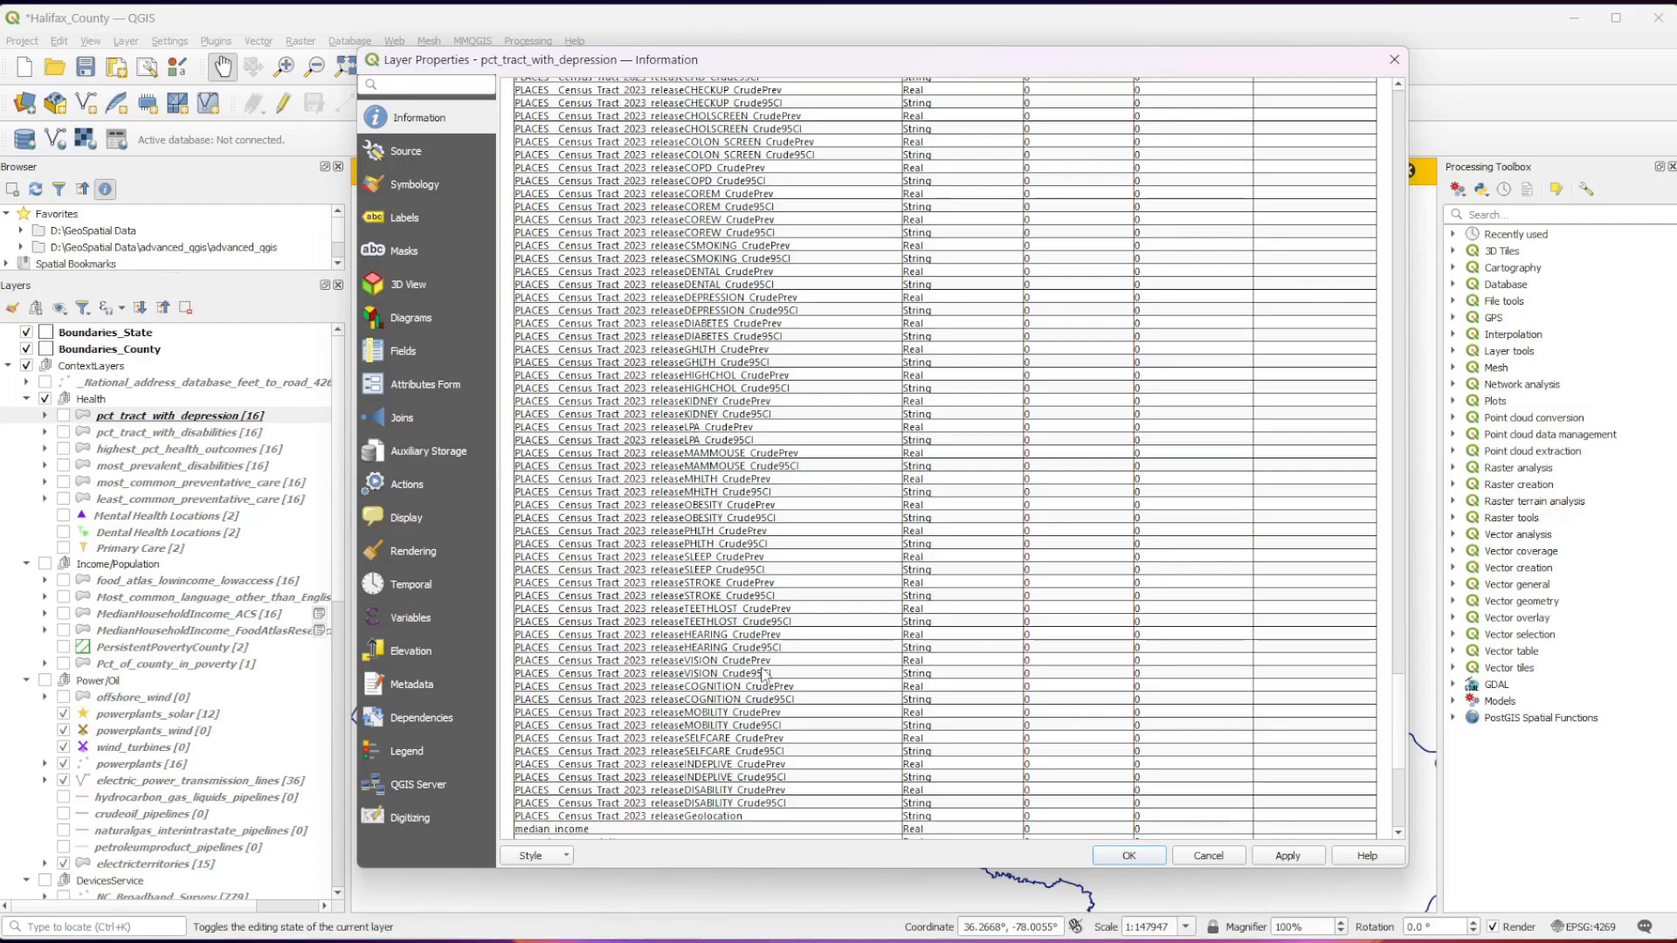
scroll(548, 622, "down", 1)
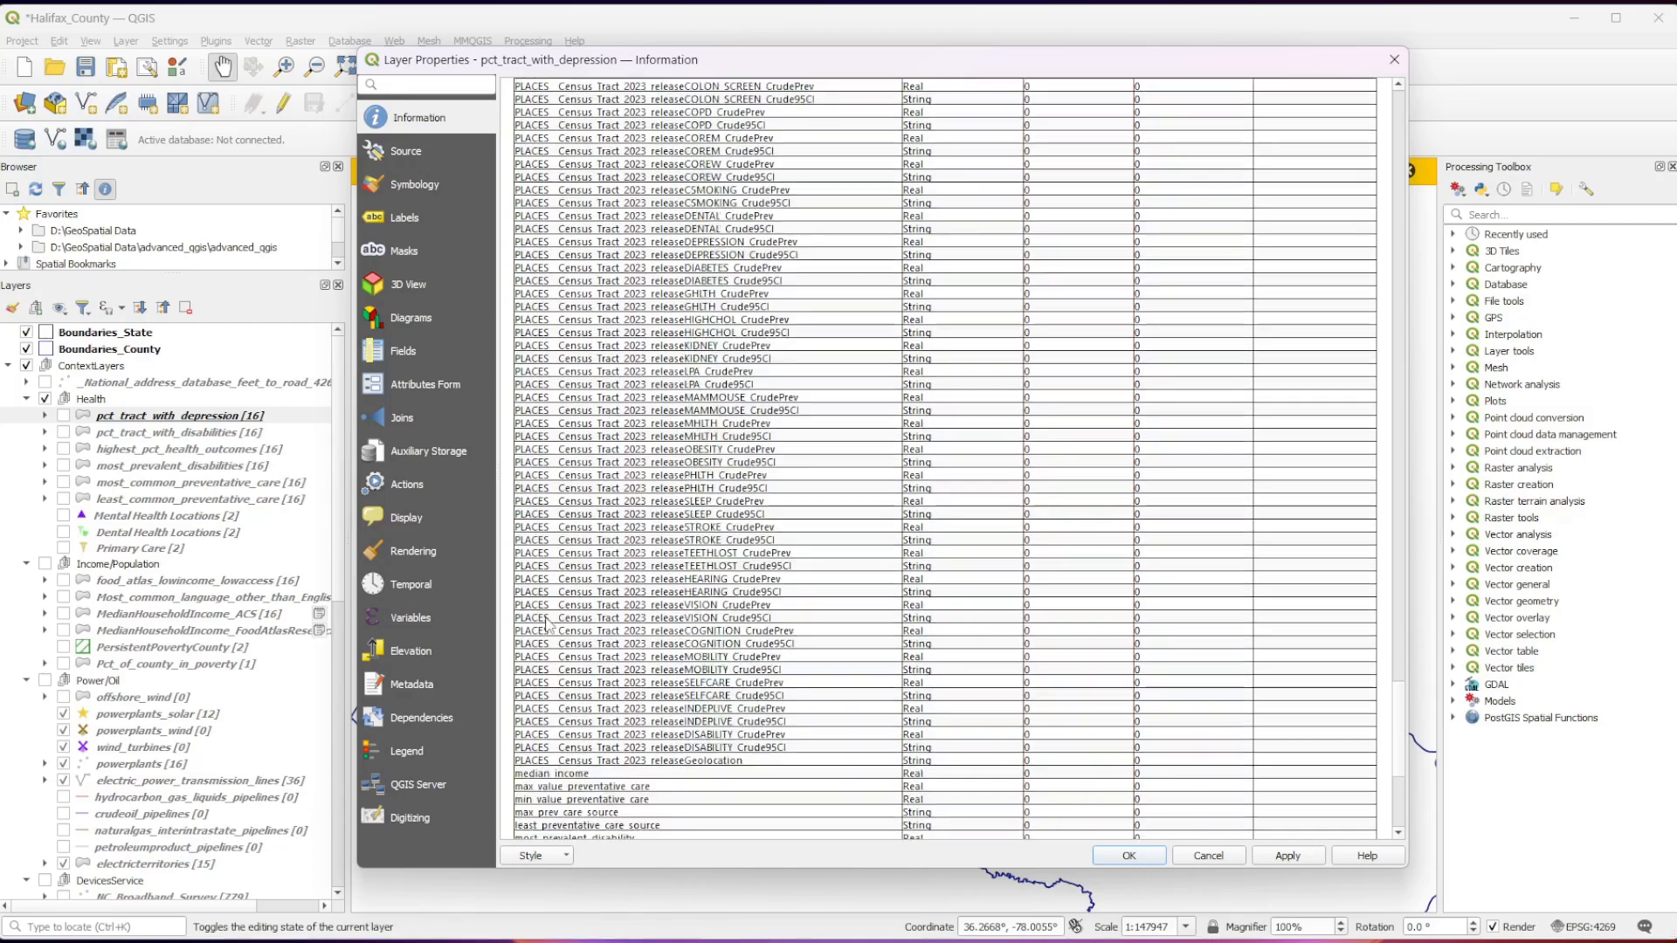
scroll(547, 622, "down", 2)
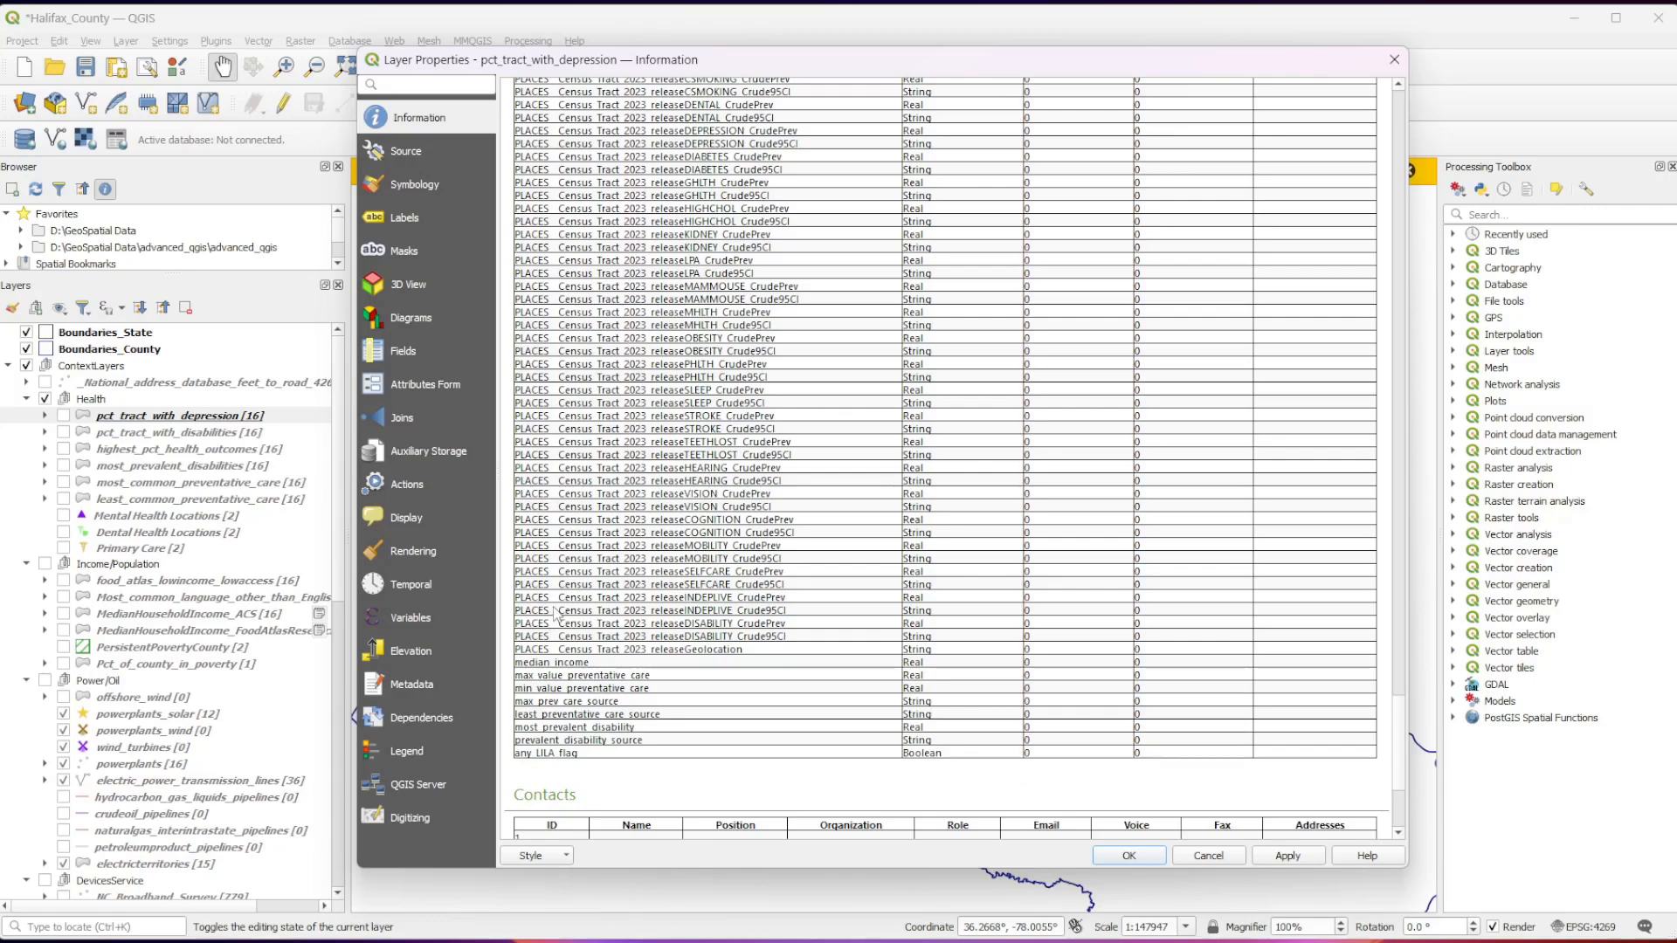
scroll(554, 611, "down", 1)
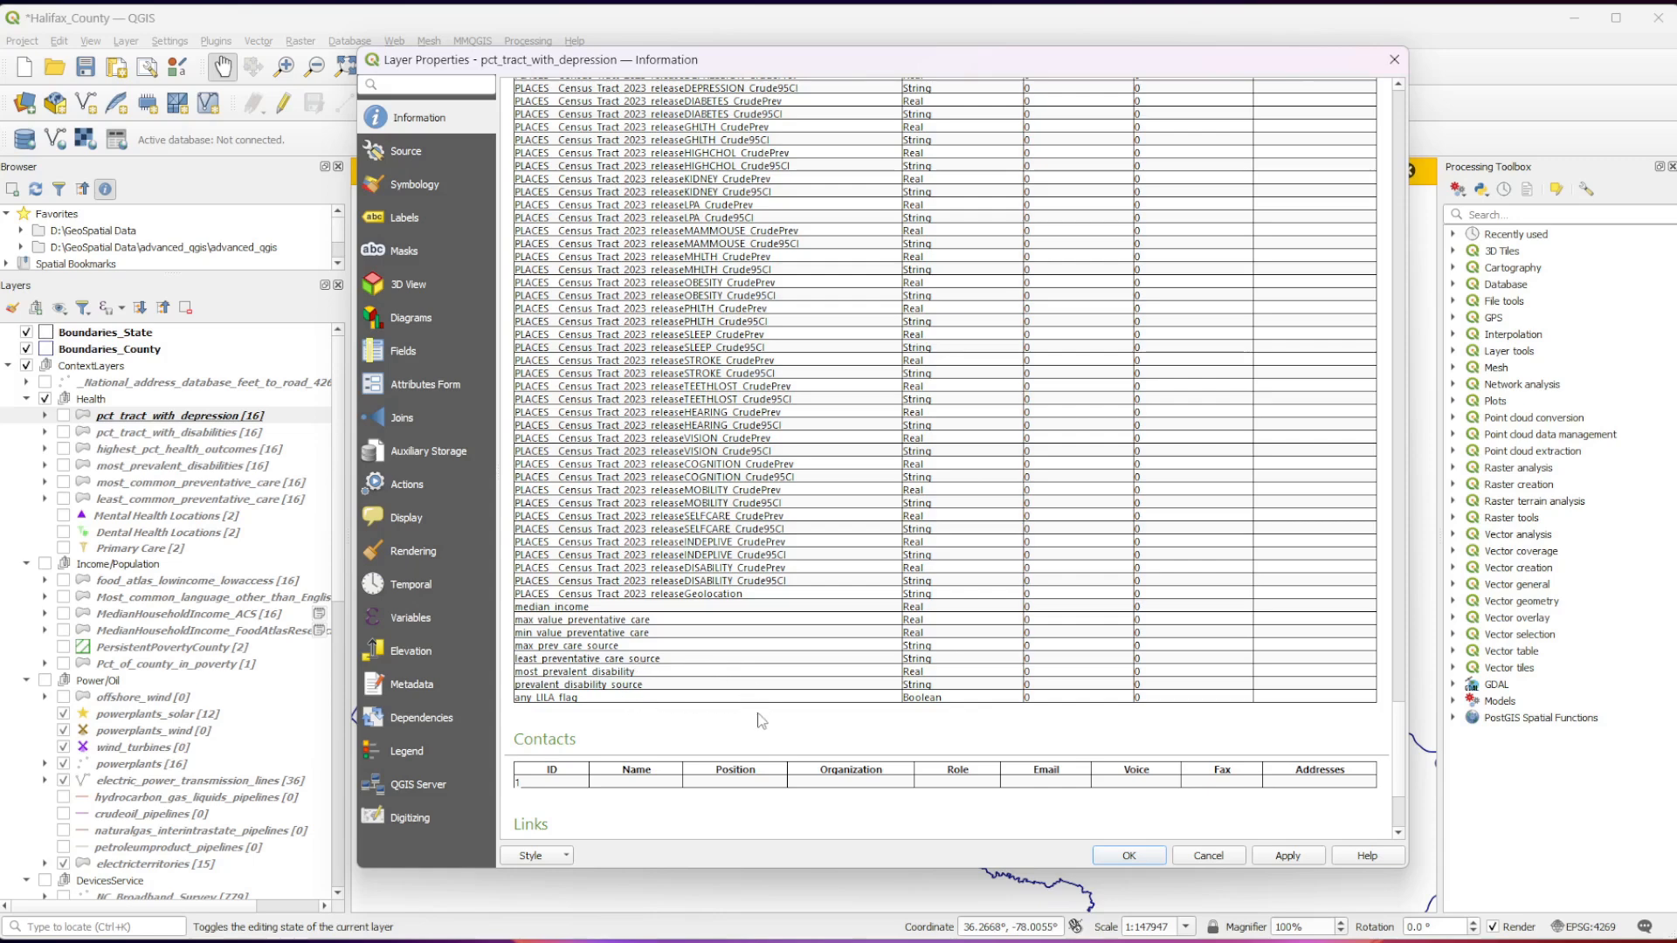
Look back over the PLACES fields and read the data source and data dictionary links below the field list.
scroll(760, 719, "up", 15)
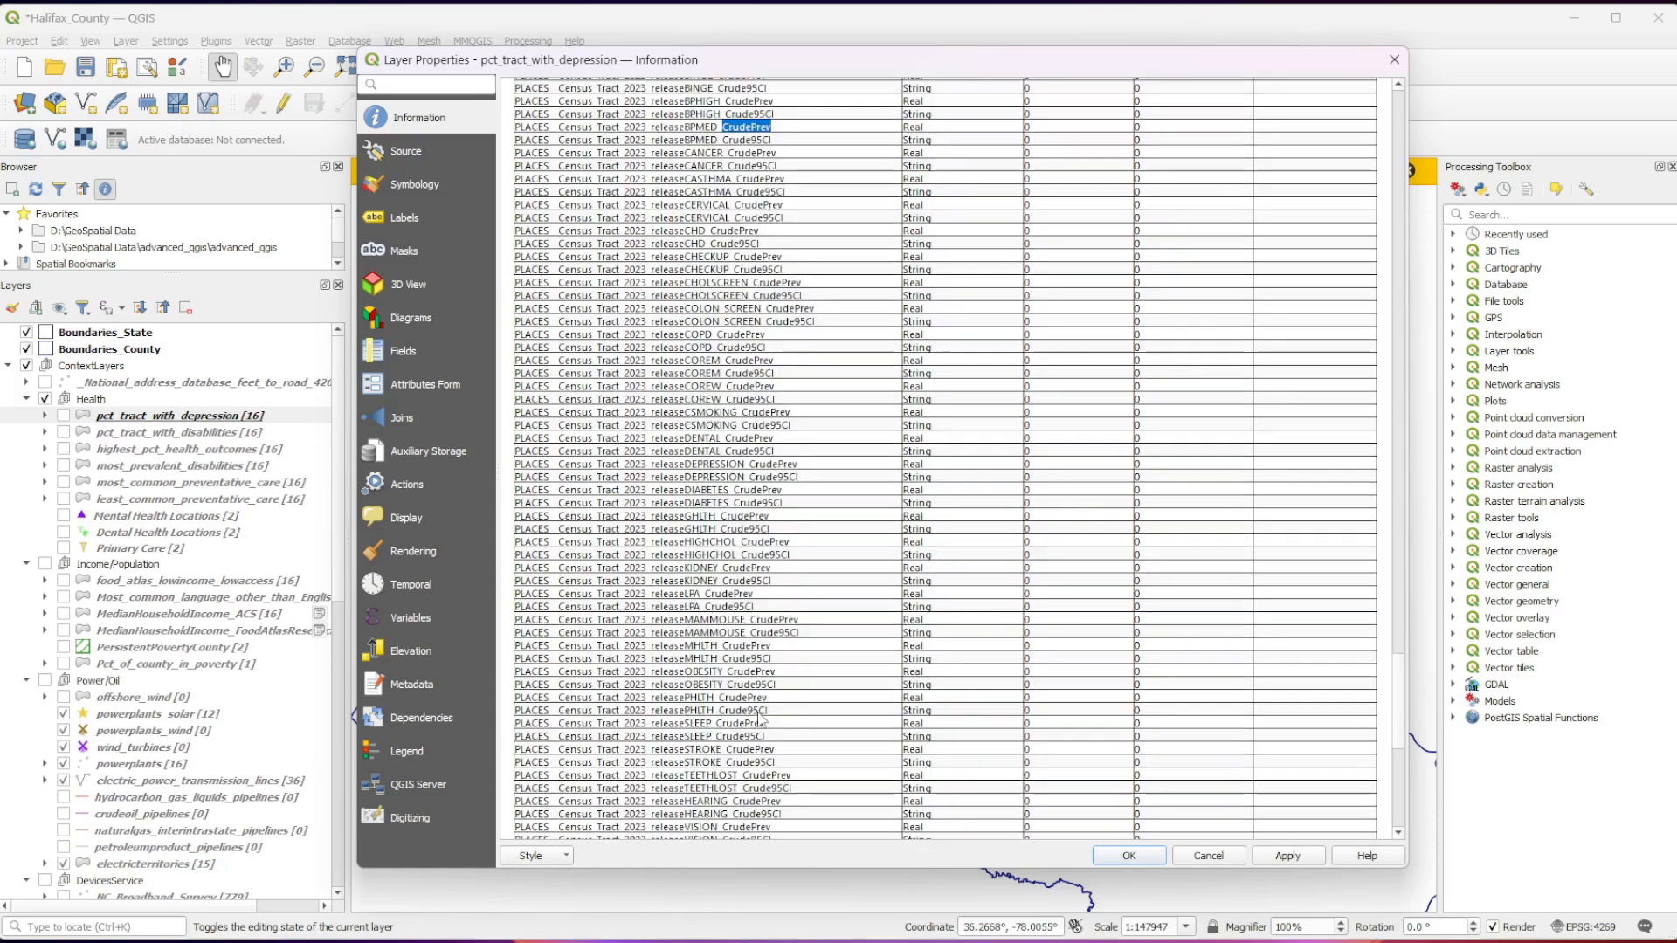
scroll(760, 720, "up", 12)
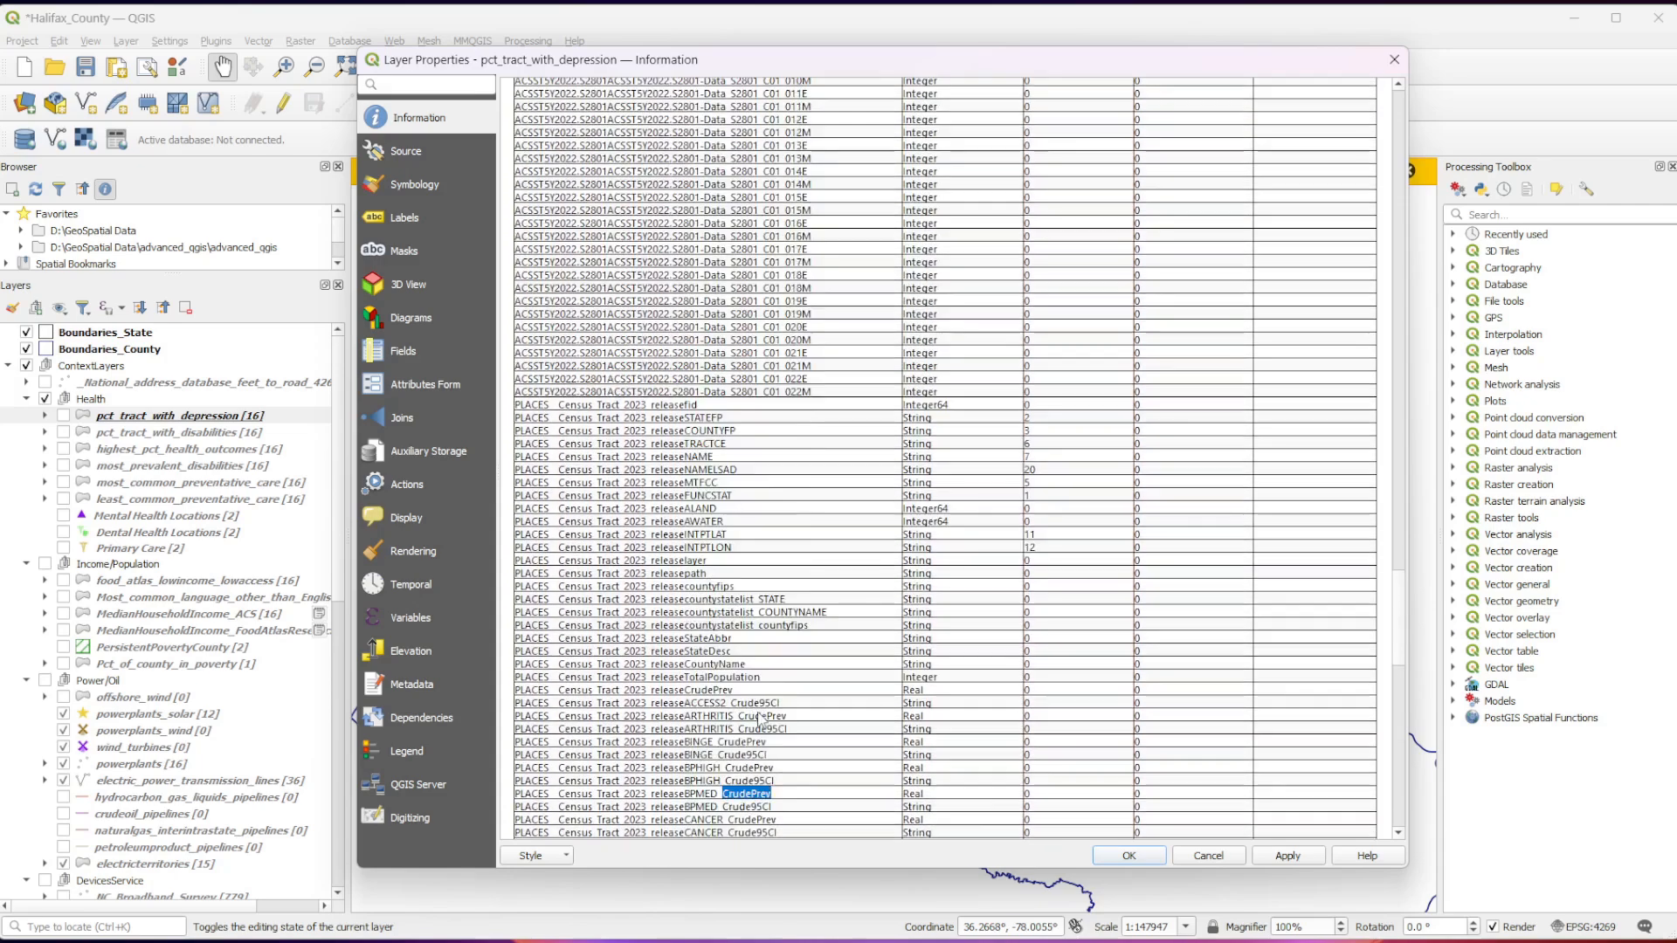
scroll(758, 712, "up", 1)
left_click_drag(1399, 537, 1390, 790)
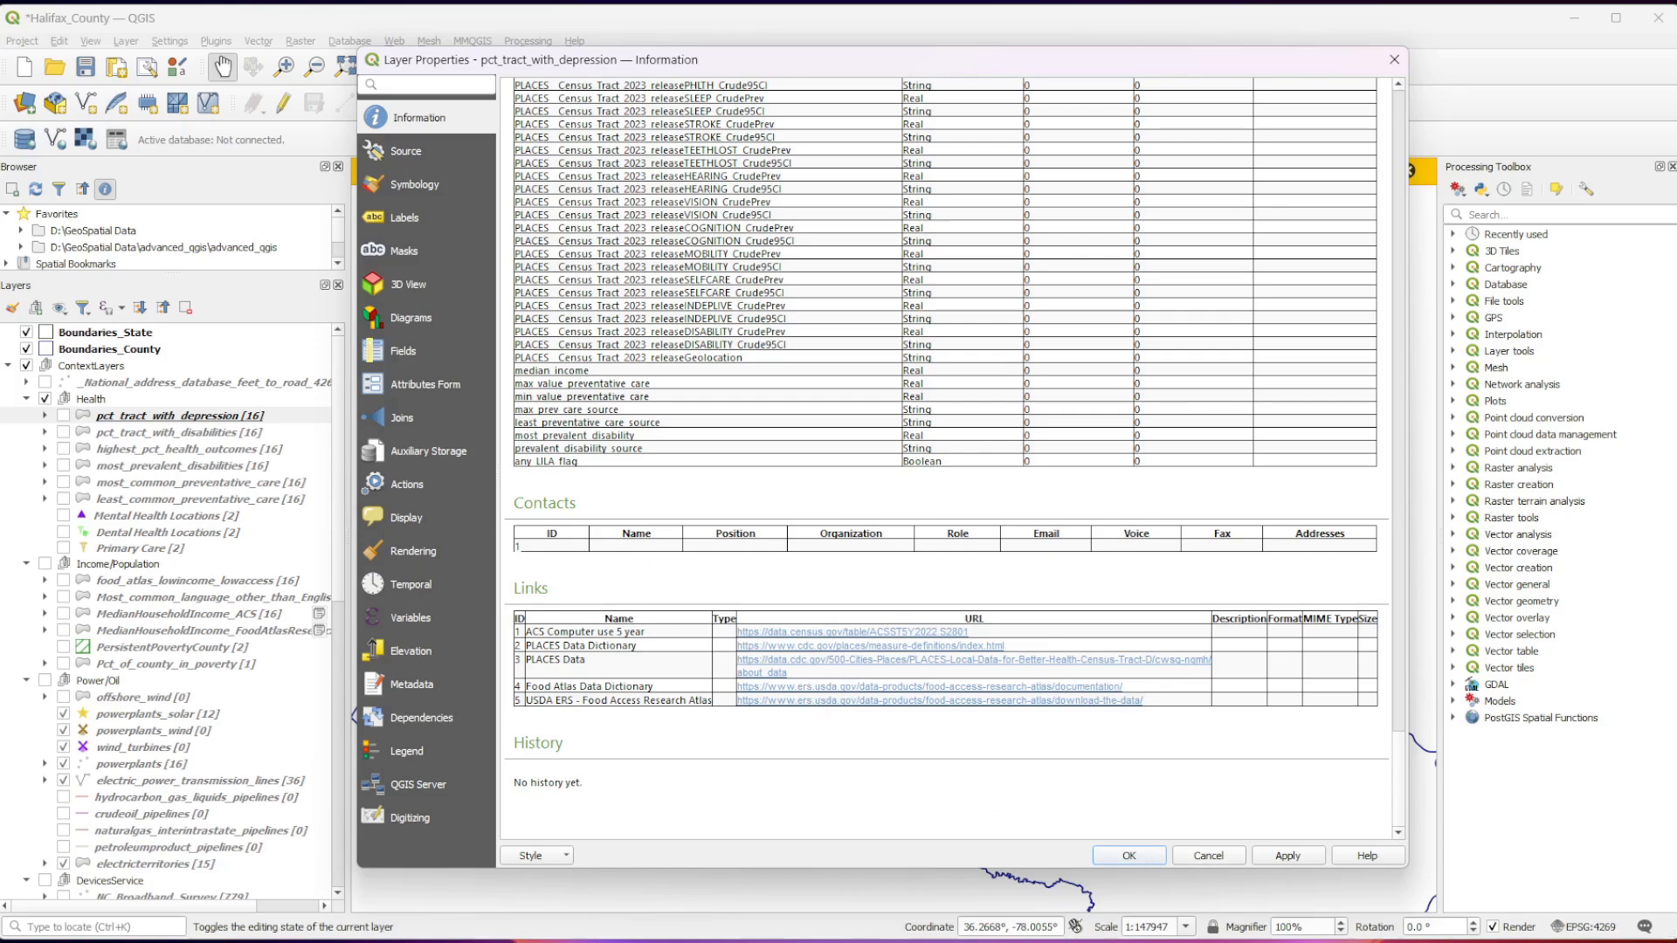
Find the CHD fields in the PLACES data and highlight the name CHD_CrudePrev.
scroll(945, 459, "up", 15)
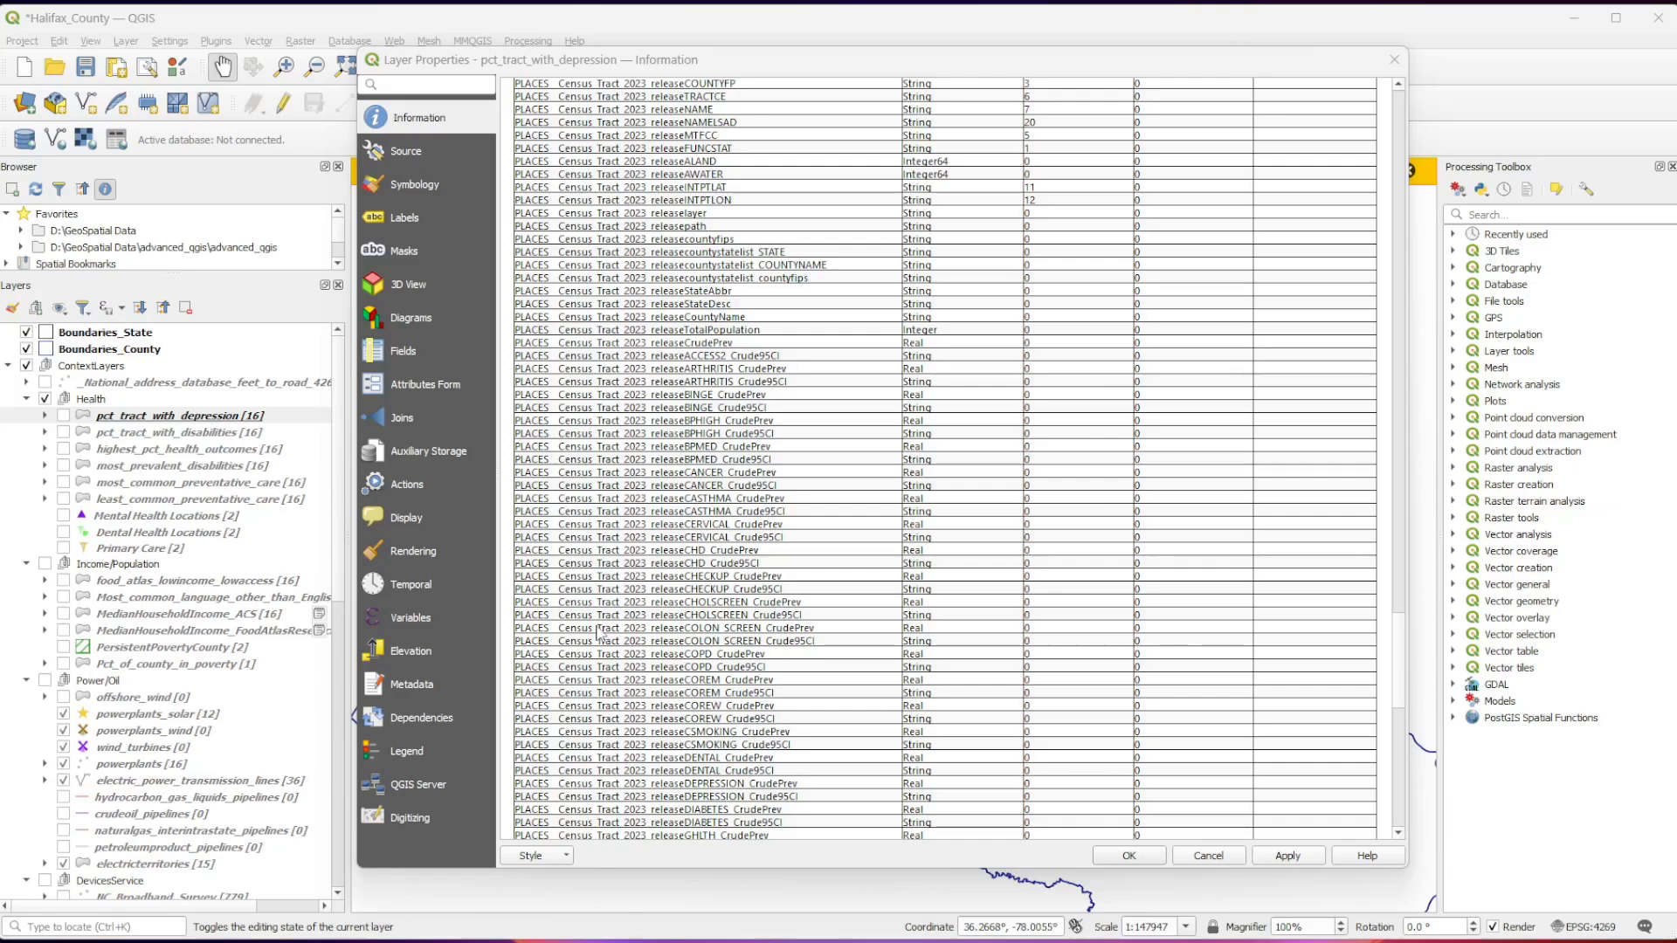
left_click_drag(688, 557, 784, 565)
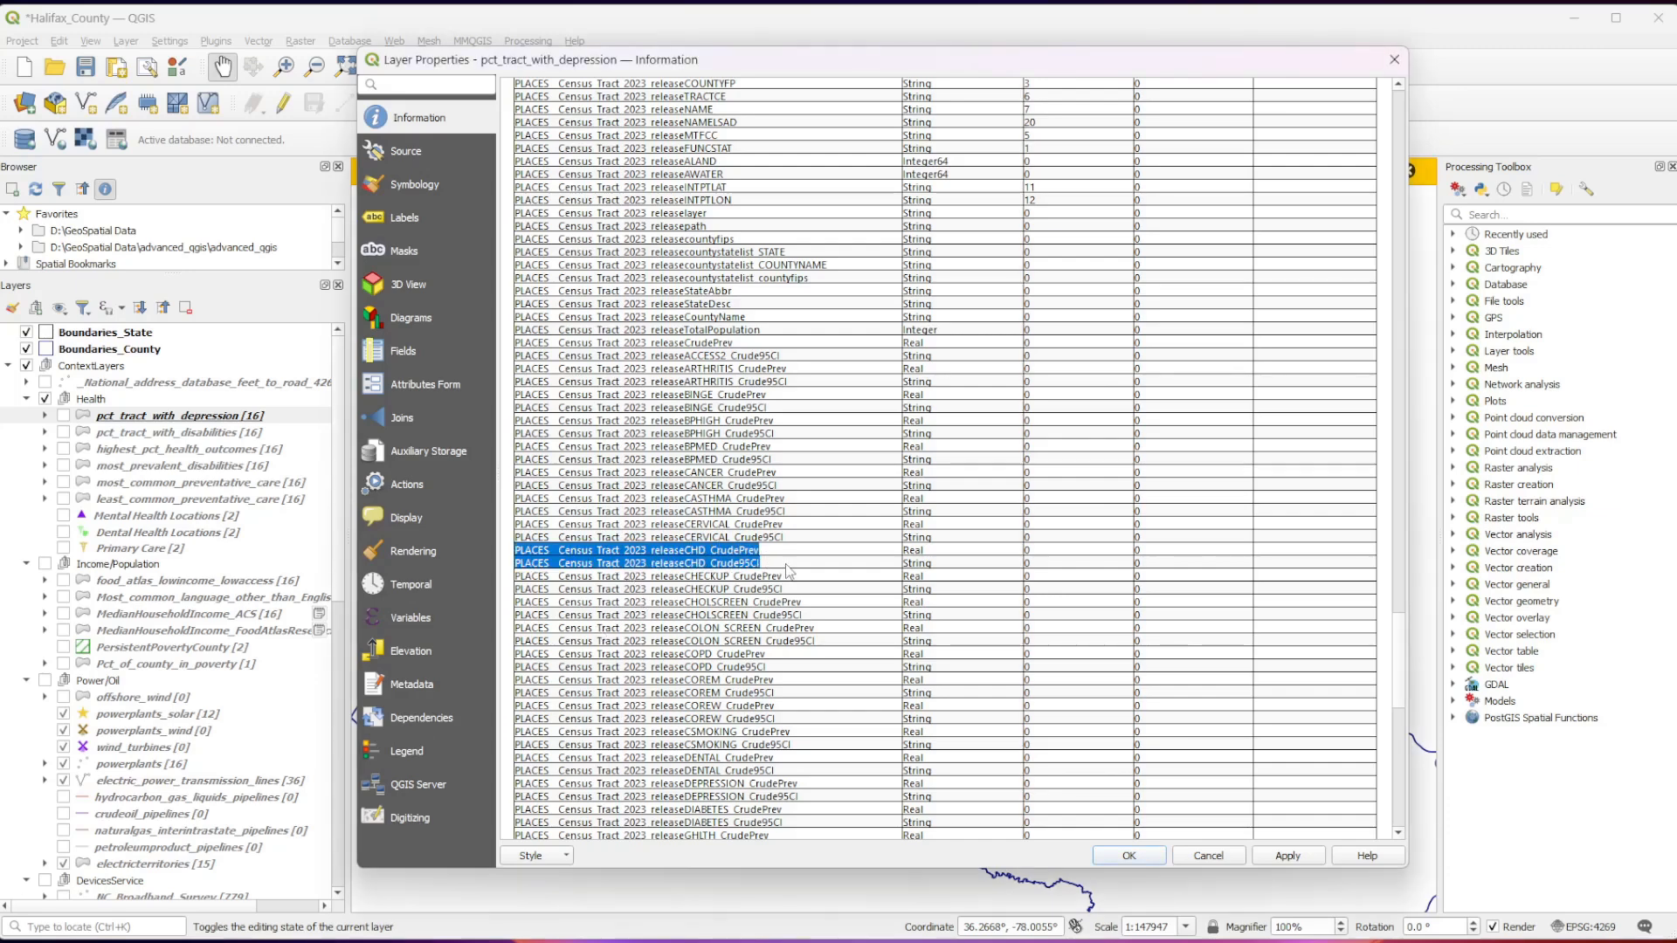
left_click(768, 572)
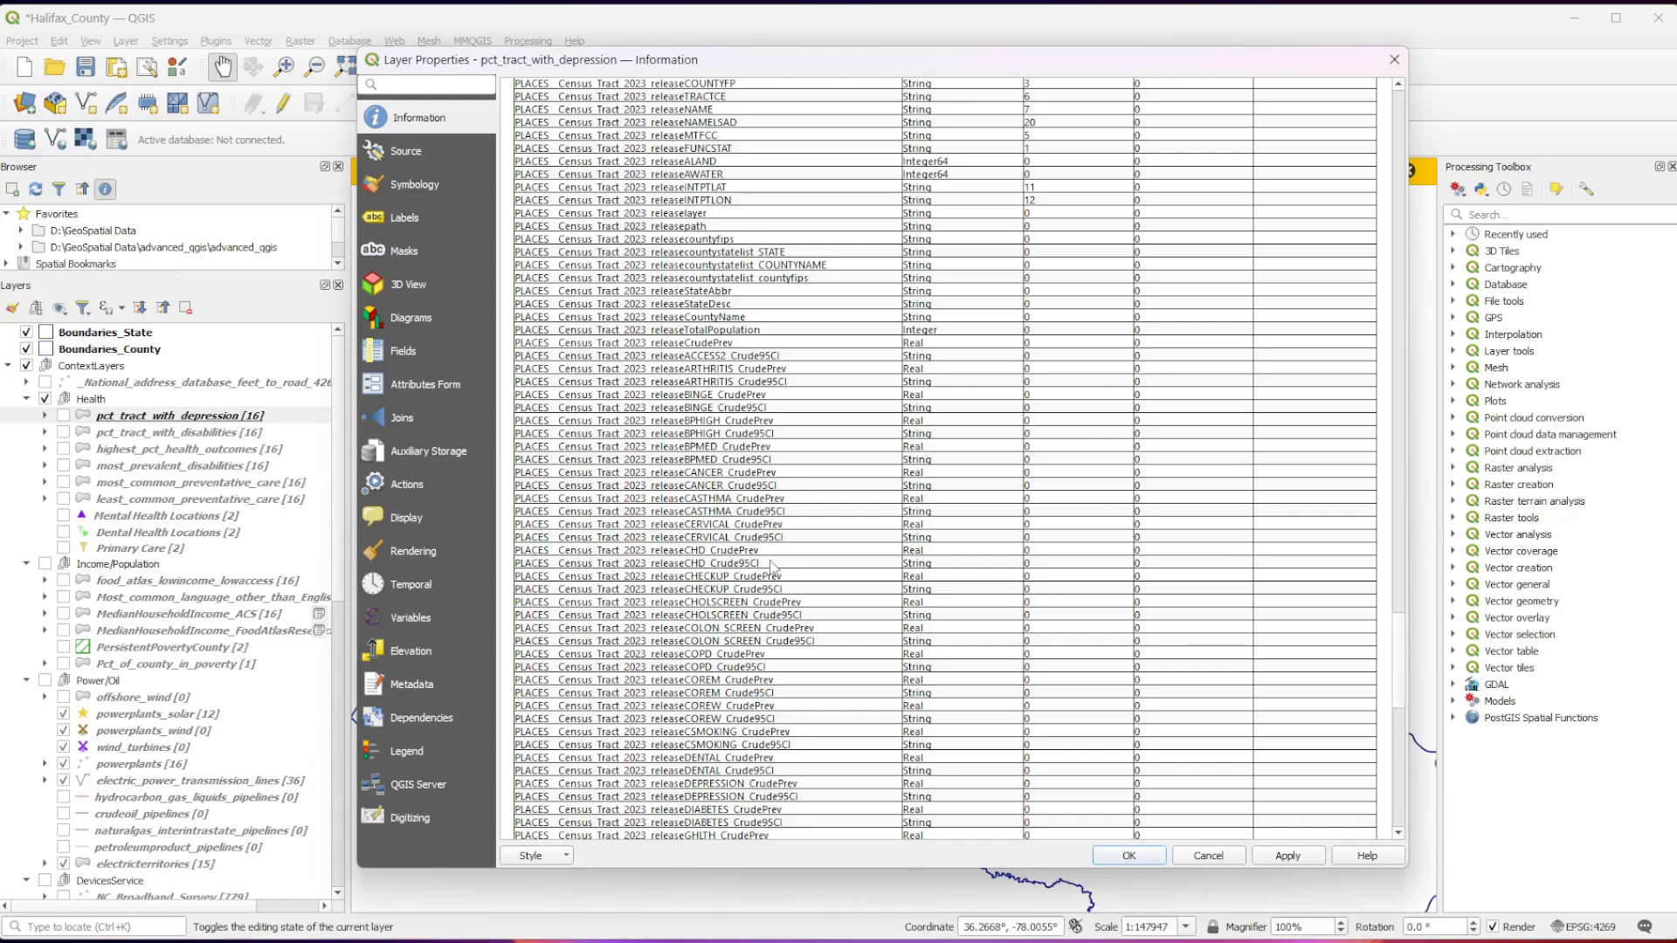
left_click_drag(758, 564, 750, 565)
left_click_drag(734, 565, 762, 568)
left_click(784, 566)
left_click_drag(774, 557, 690, 563)
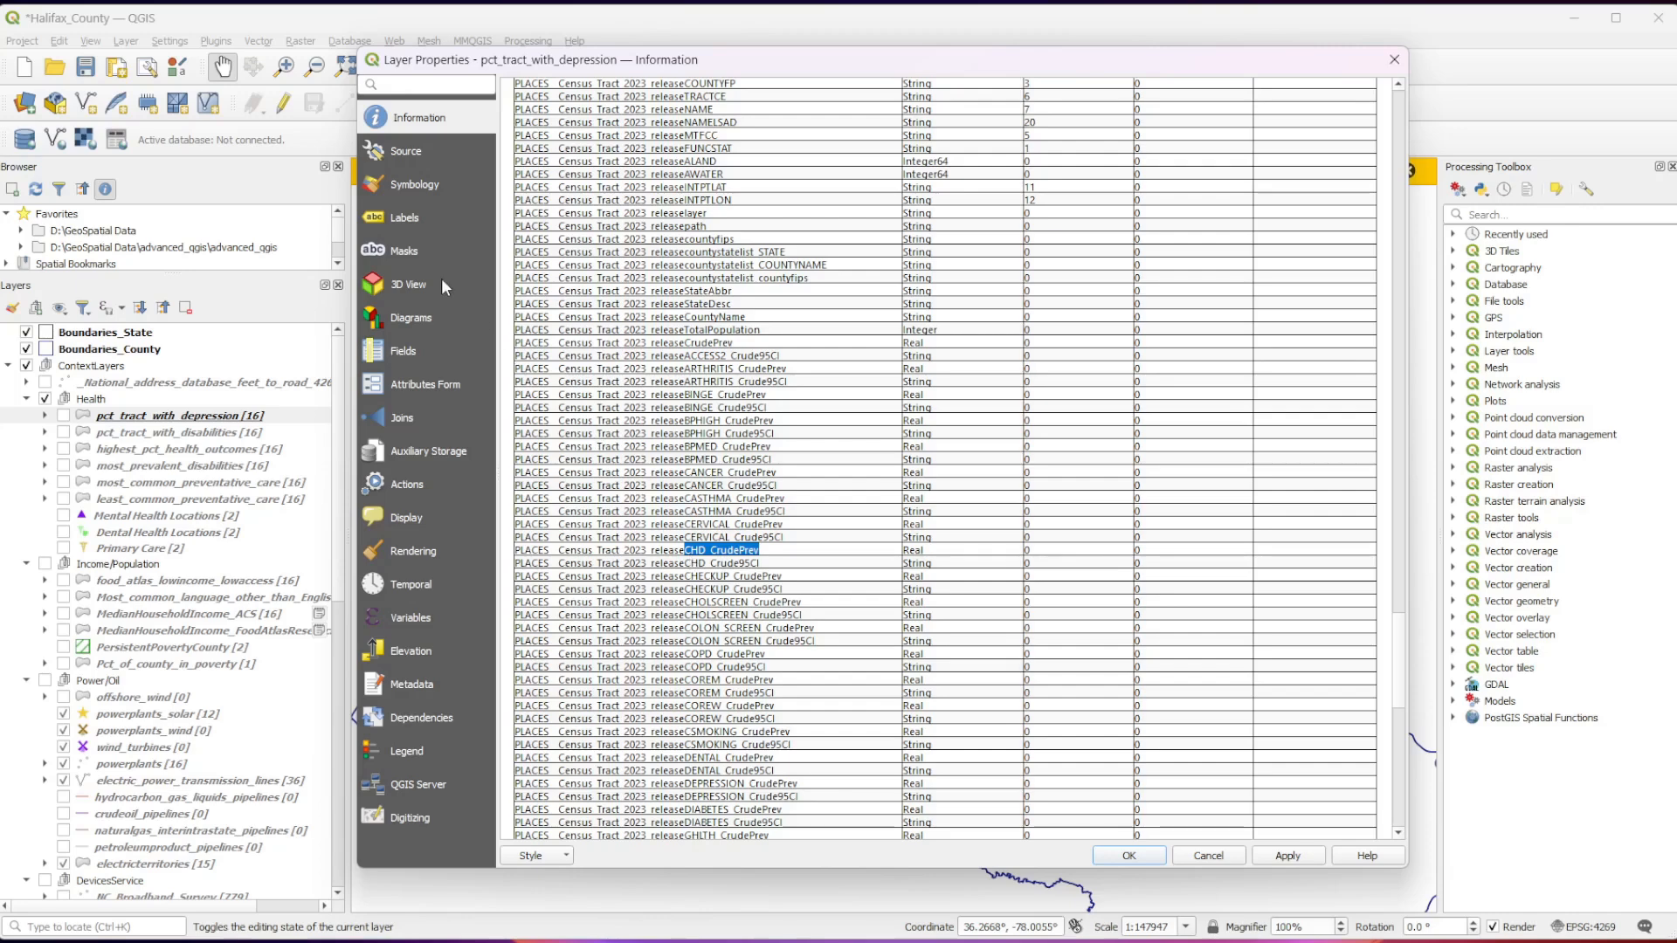
Set the graduated symbology value of pct_tract_with_depression to PLACES__Census_Tract_2023_releaseCHD_CrudePrev.
left_click(442, 185)
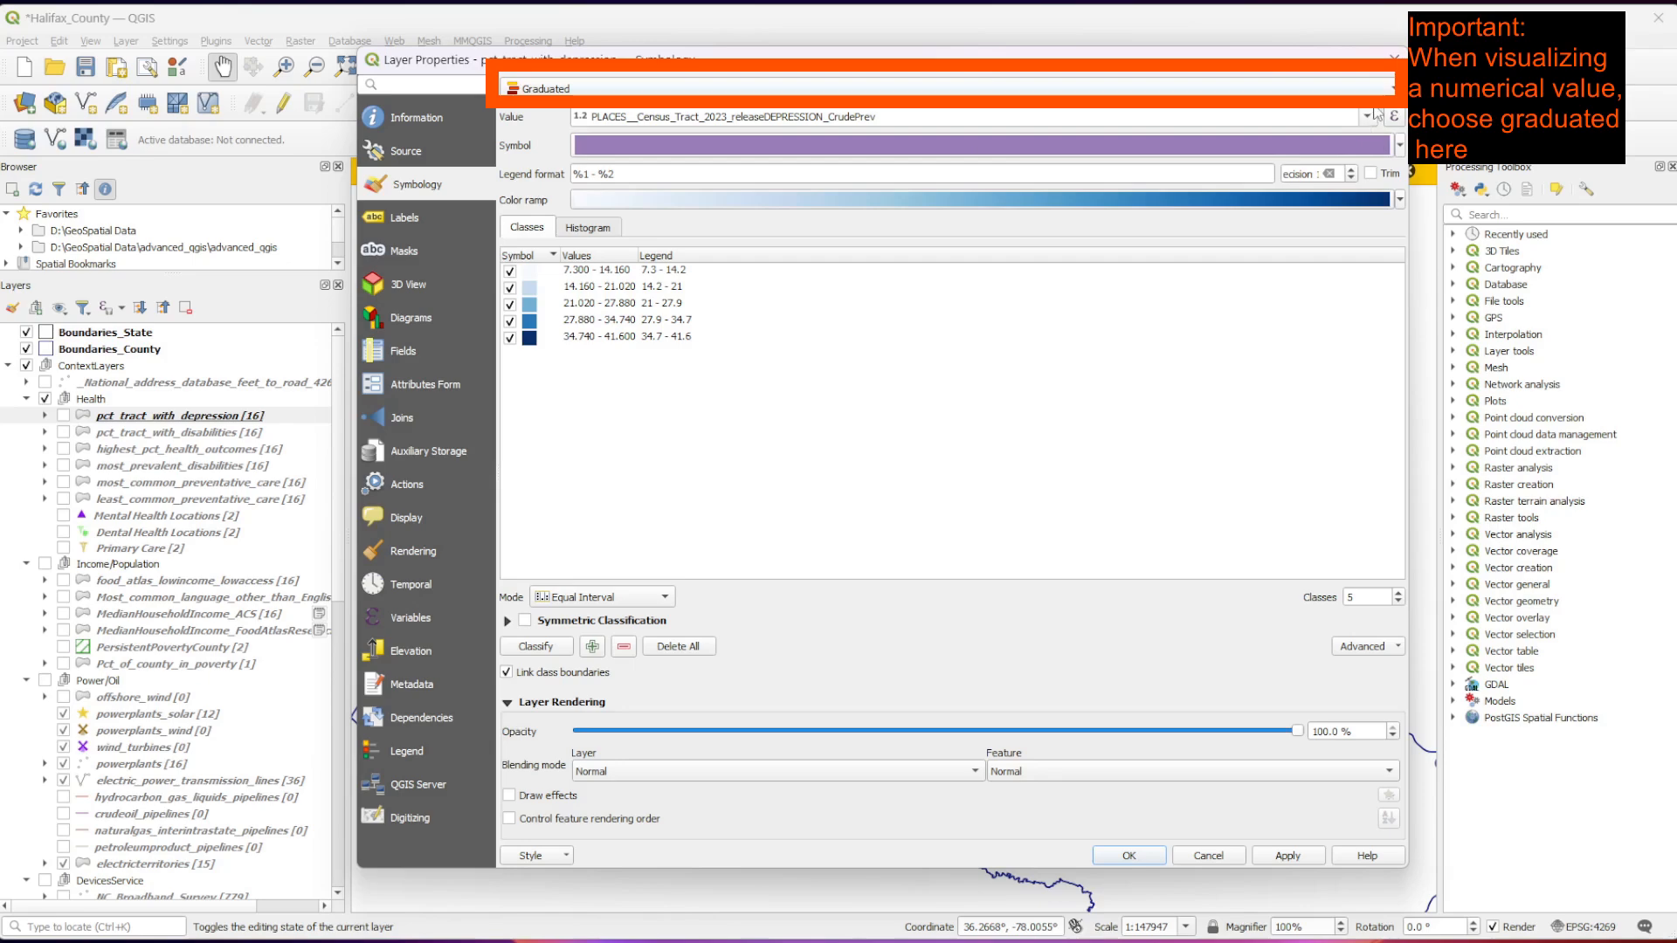
left_click(1370, 119)
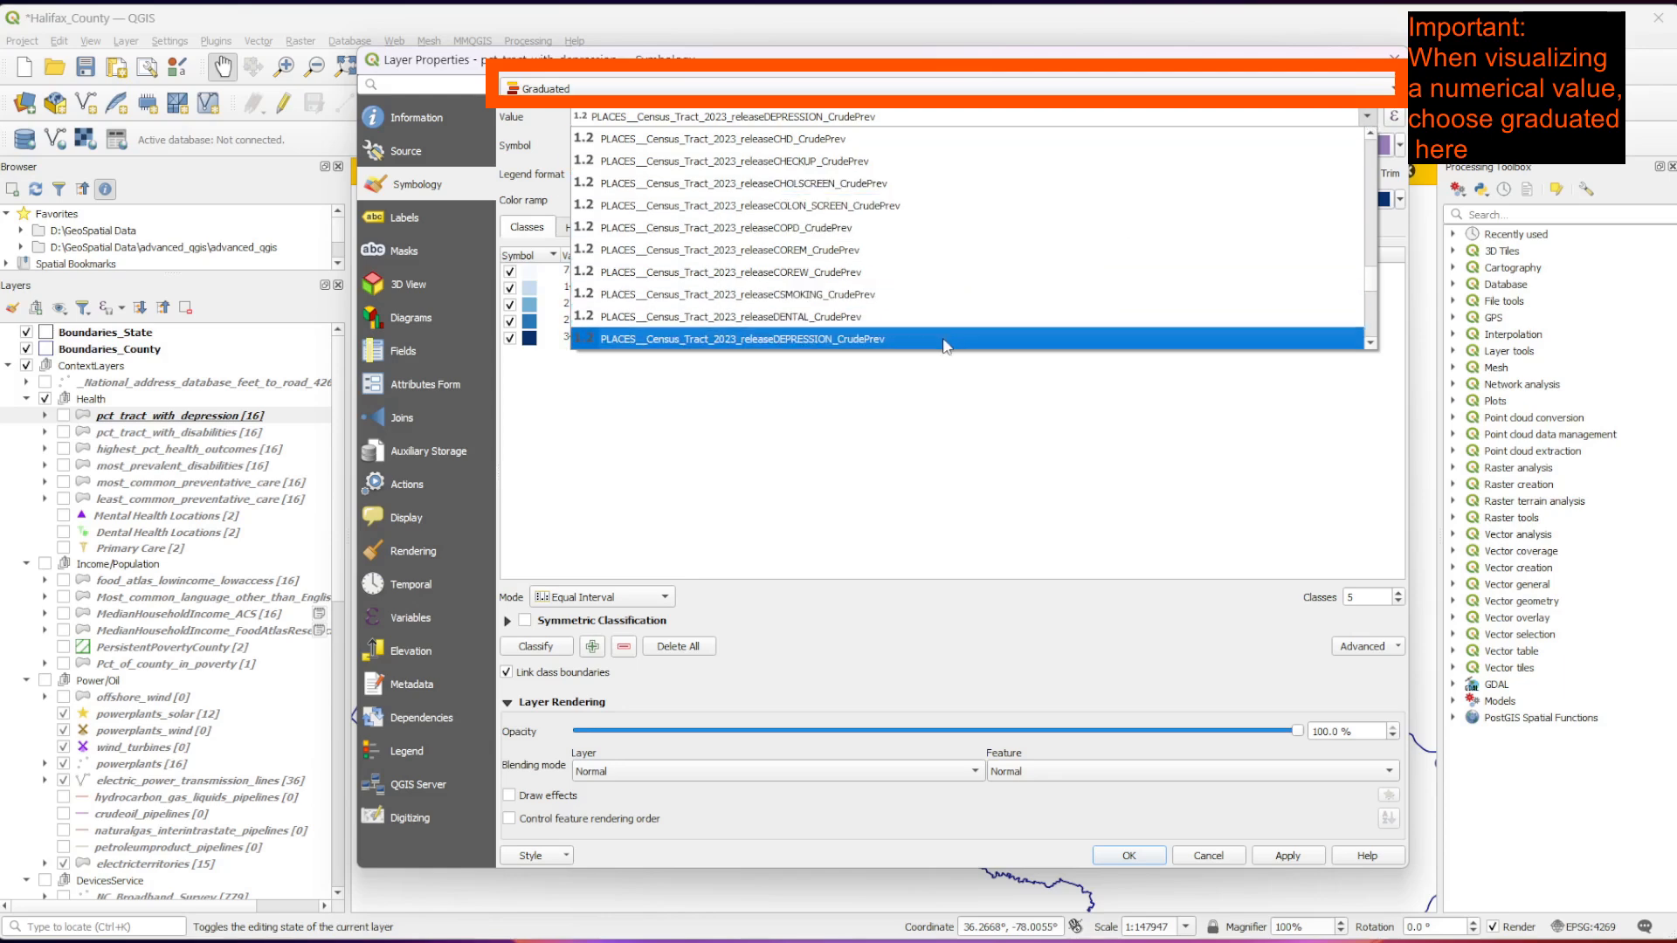
scroll(767, 209, "up", 1)
left_click(767, 208)
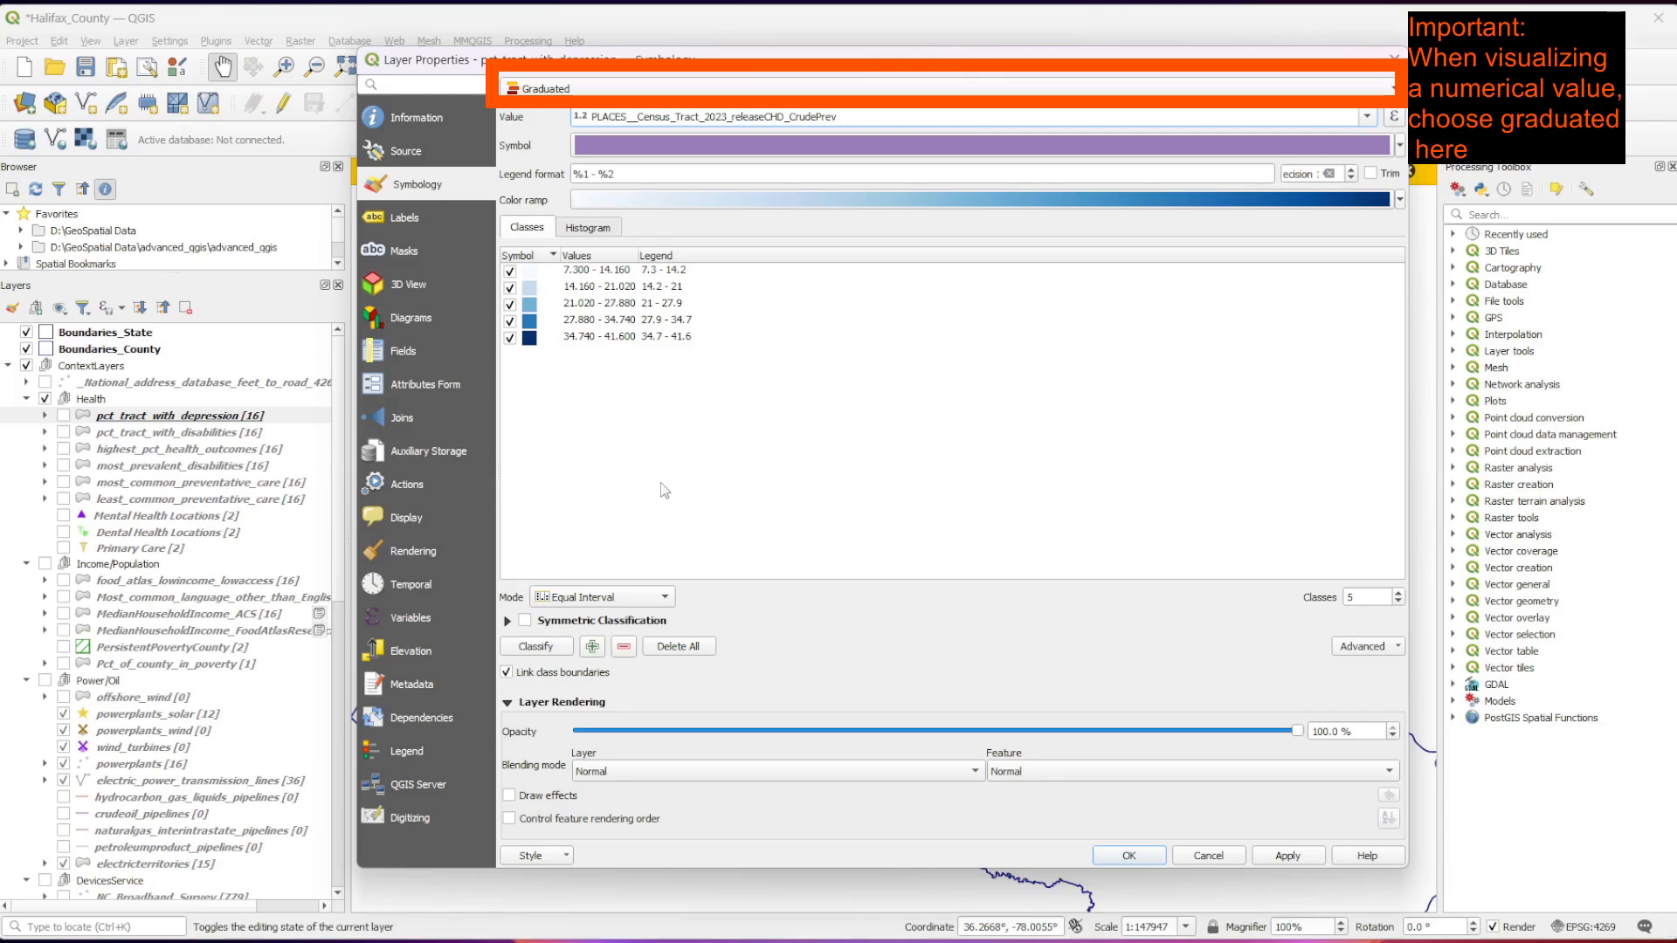
Reclassify the values in Equal Interval mode and apply the new symbology to the layer.
left_click(551, 601)
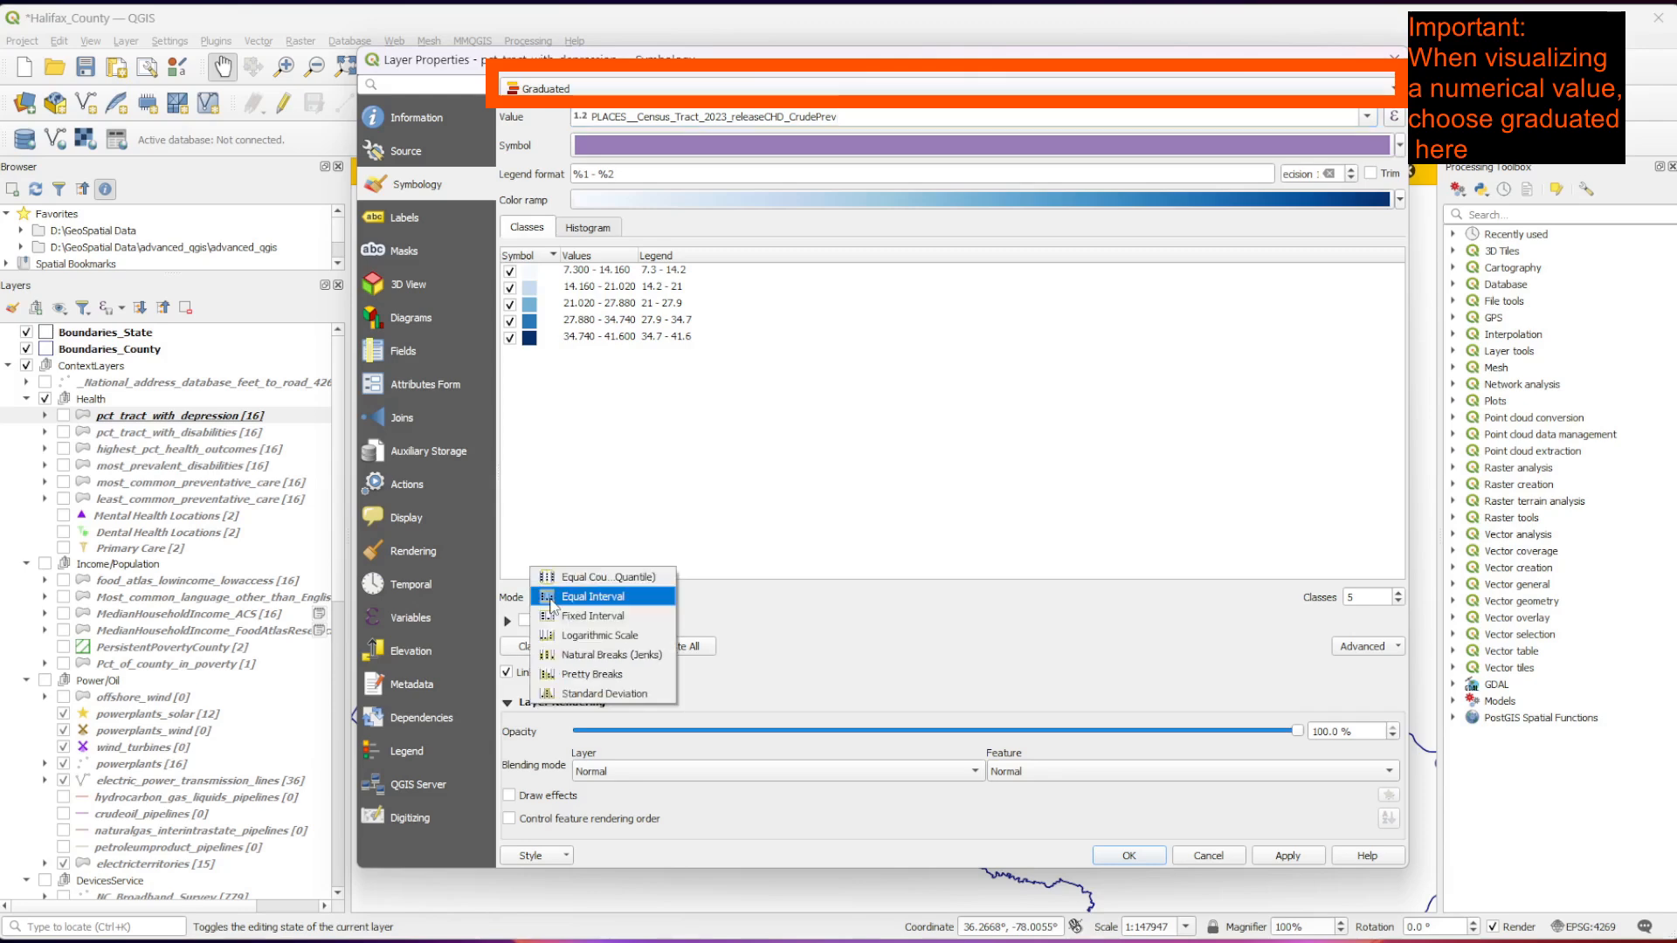
left_click(551, 602)
left_click(534, 647)
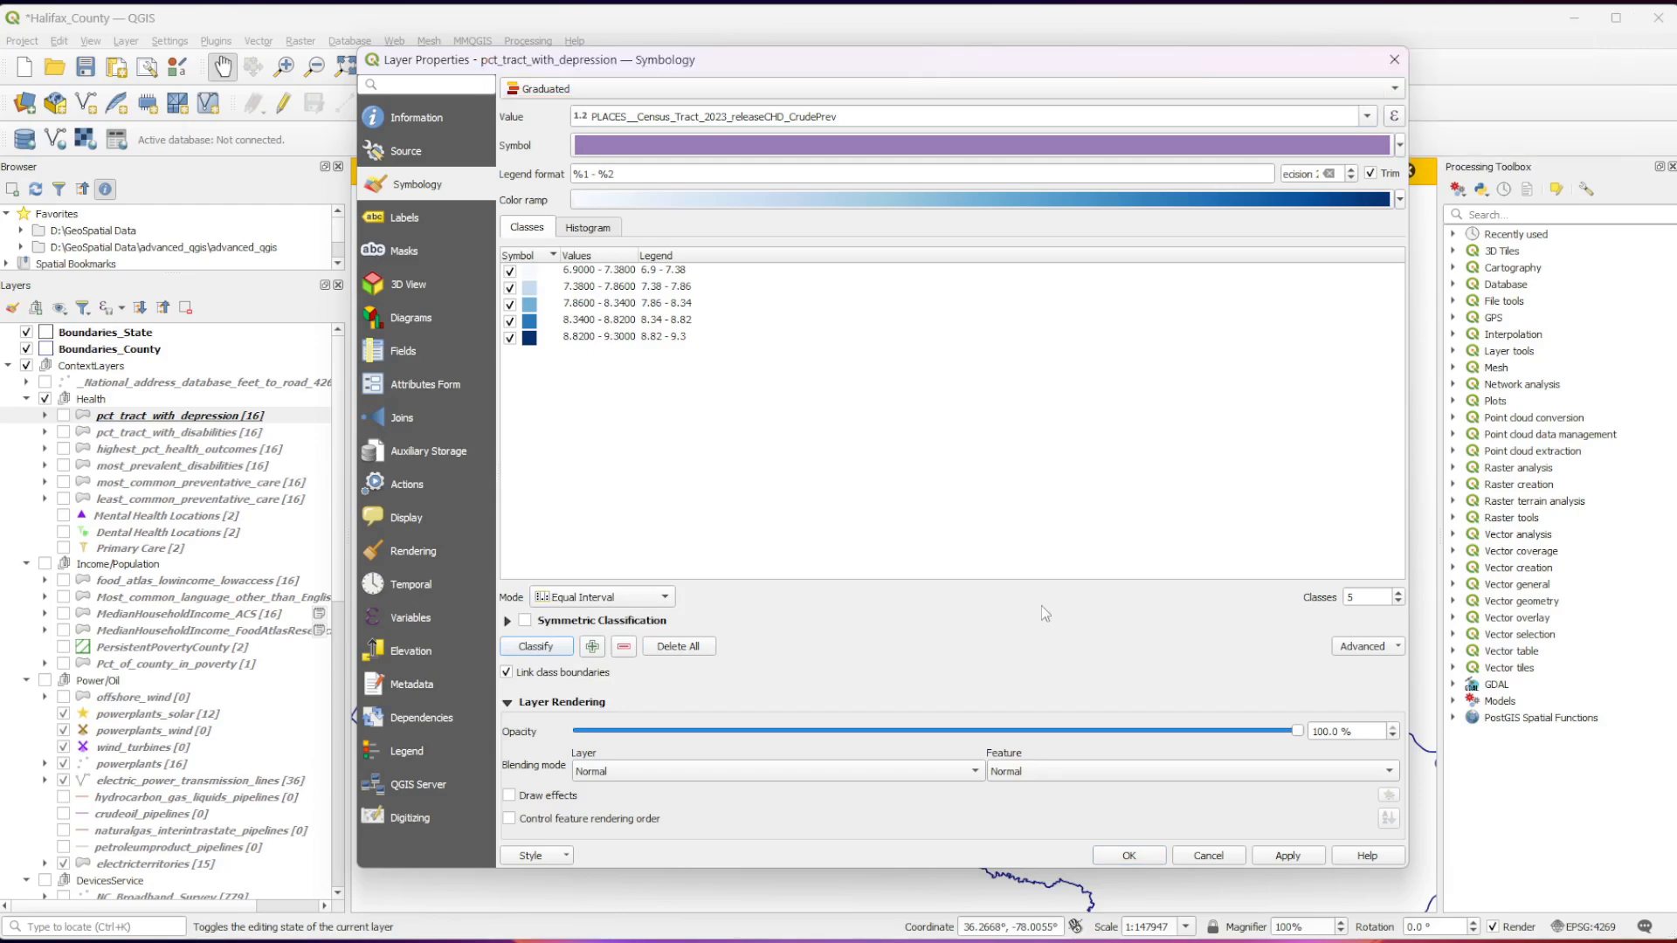
left_click(1280, 863)
left_click(1126, 857)
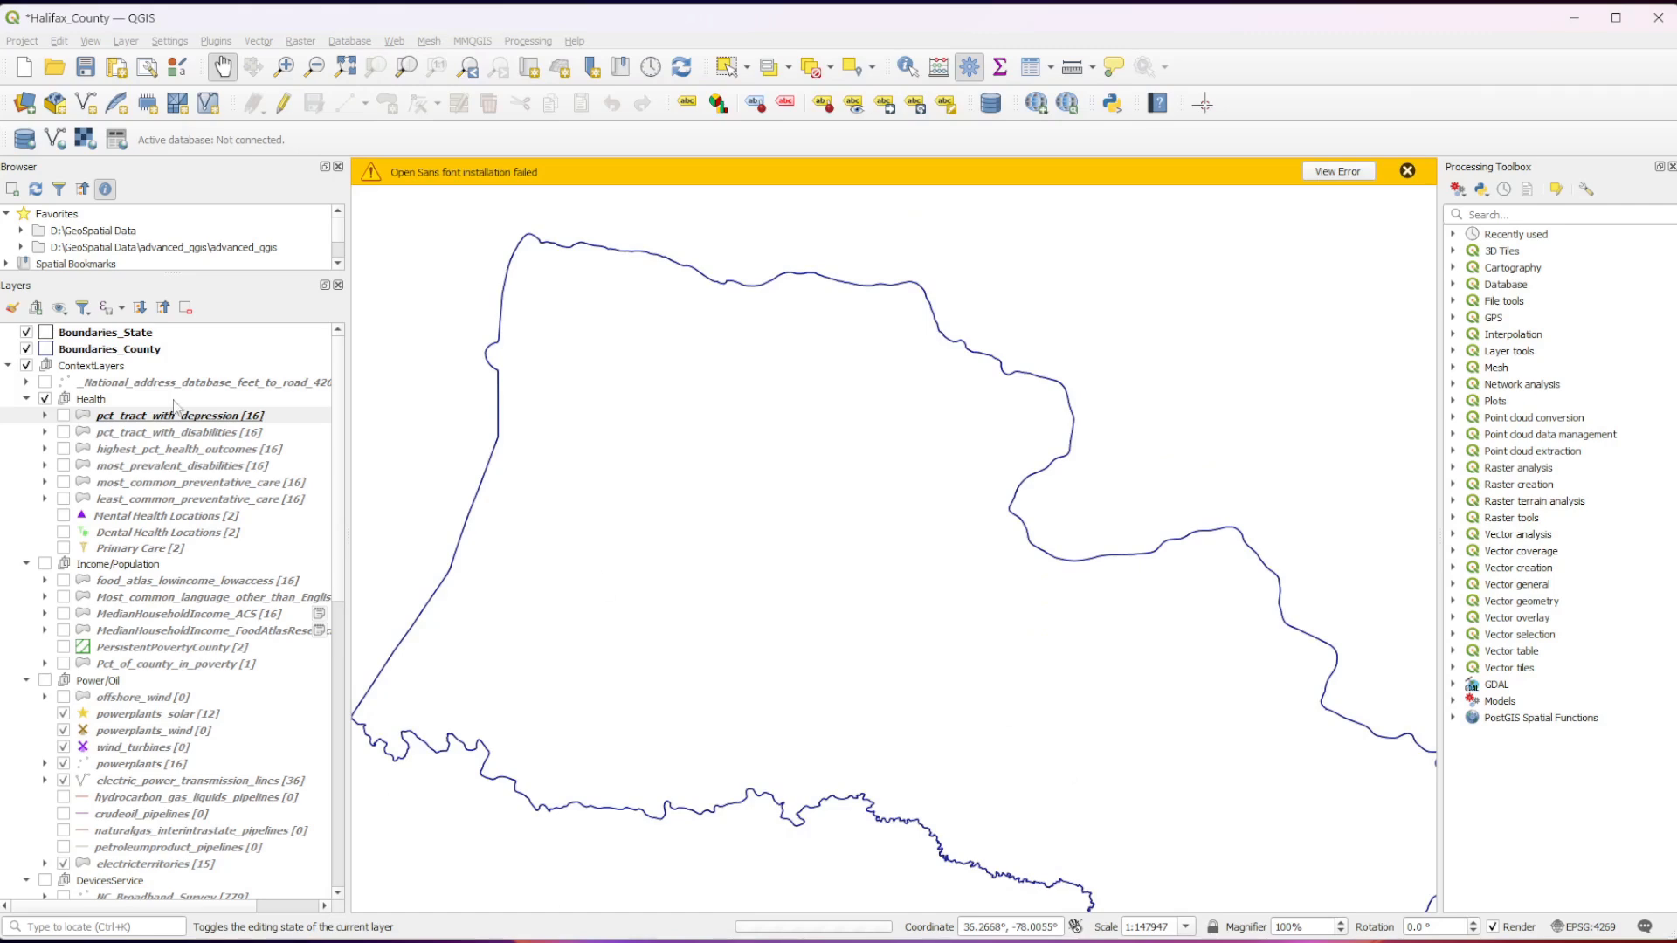
Rename the pct_tract_with_depression layer to pct_tract_with_CHD.
left_click(63, 415)
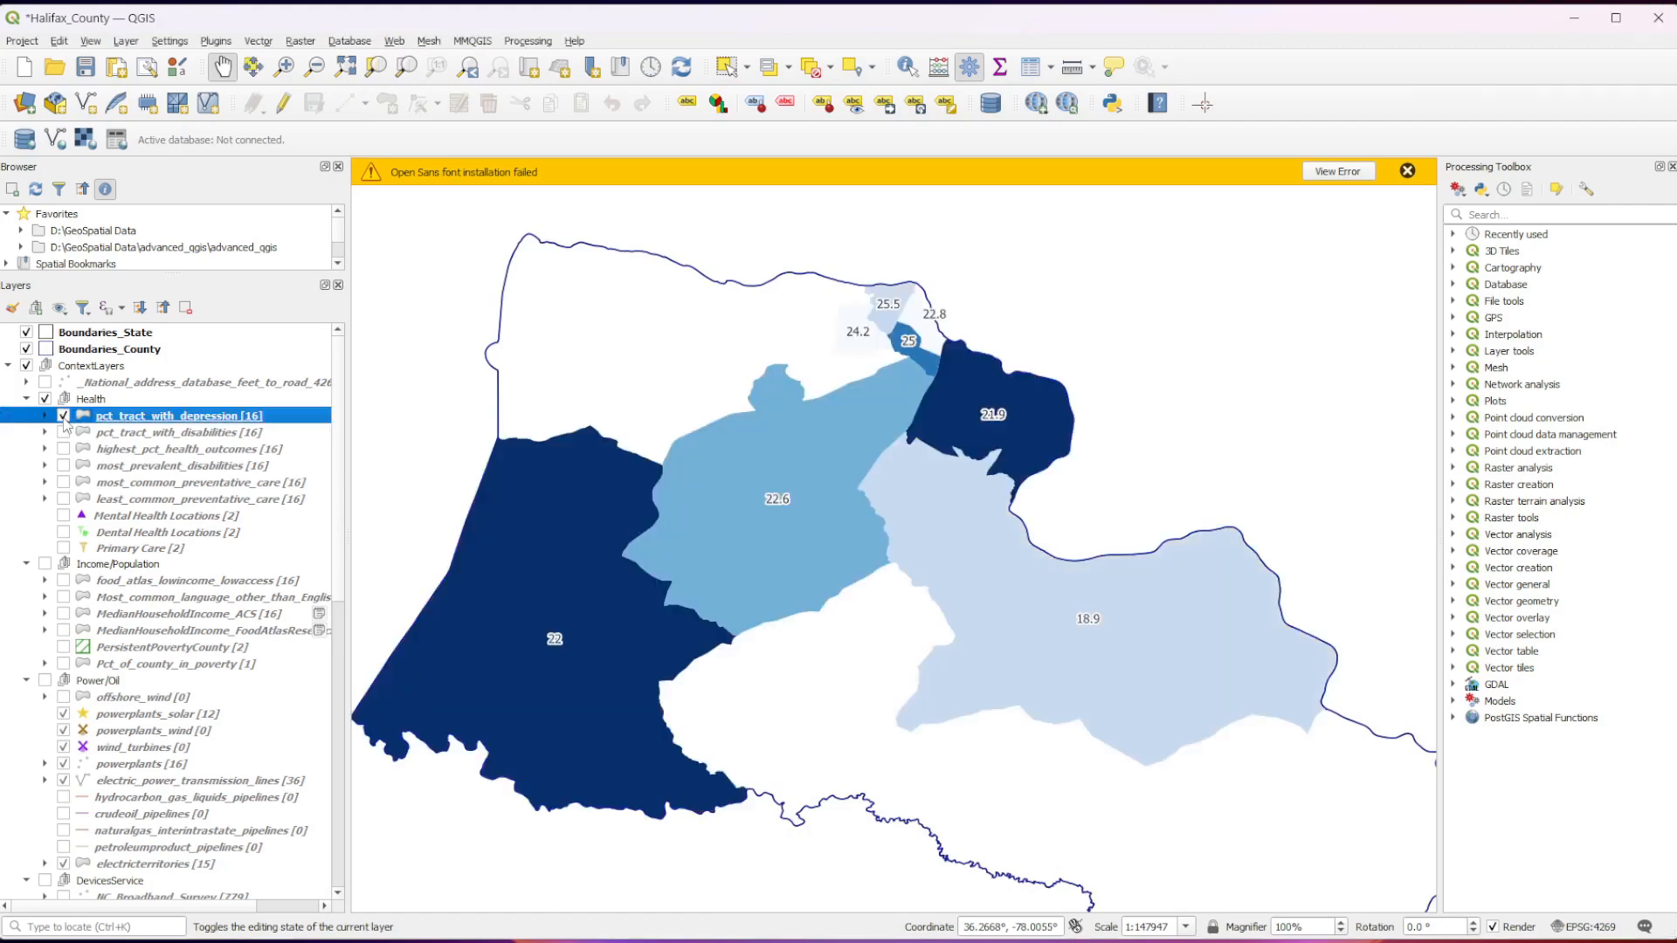
right_click(119, 416)
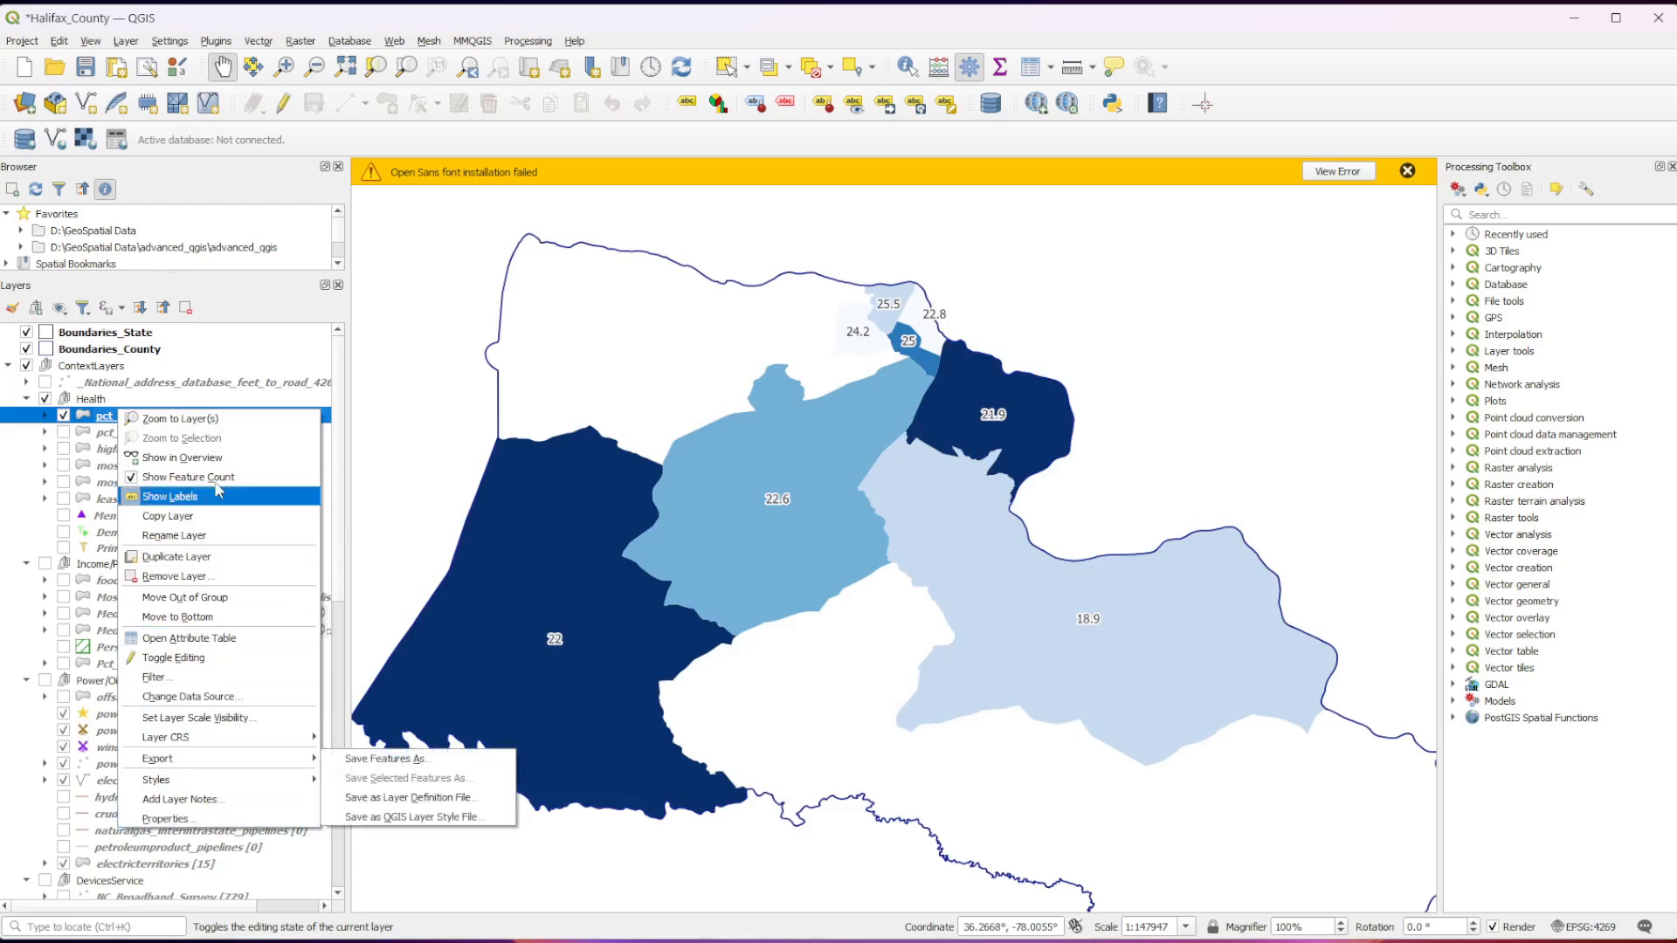
left_click(192, 535)
left_click_drag(142, 418, 217, 417)
type("with ")
type("CHD")
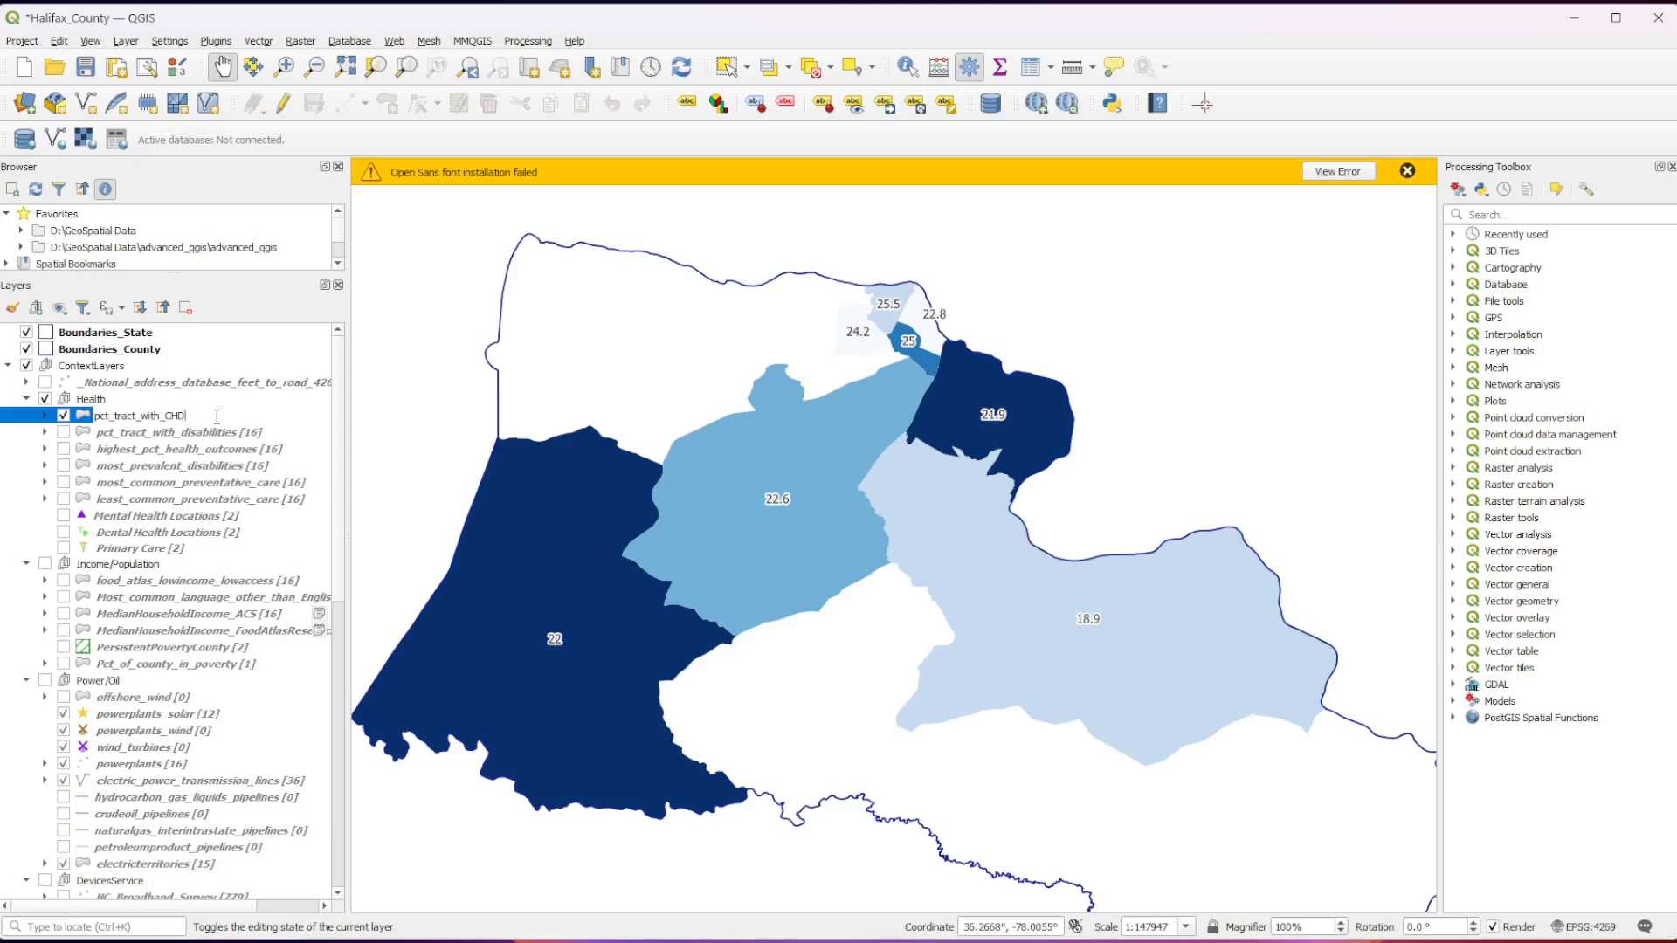
left_click(400, 460)
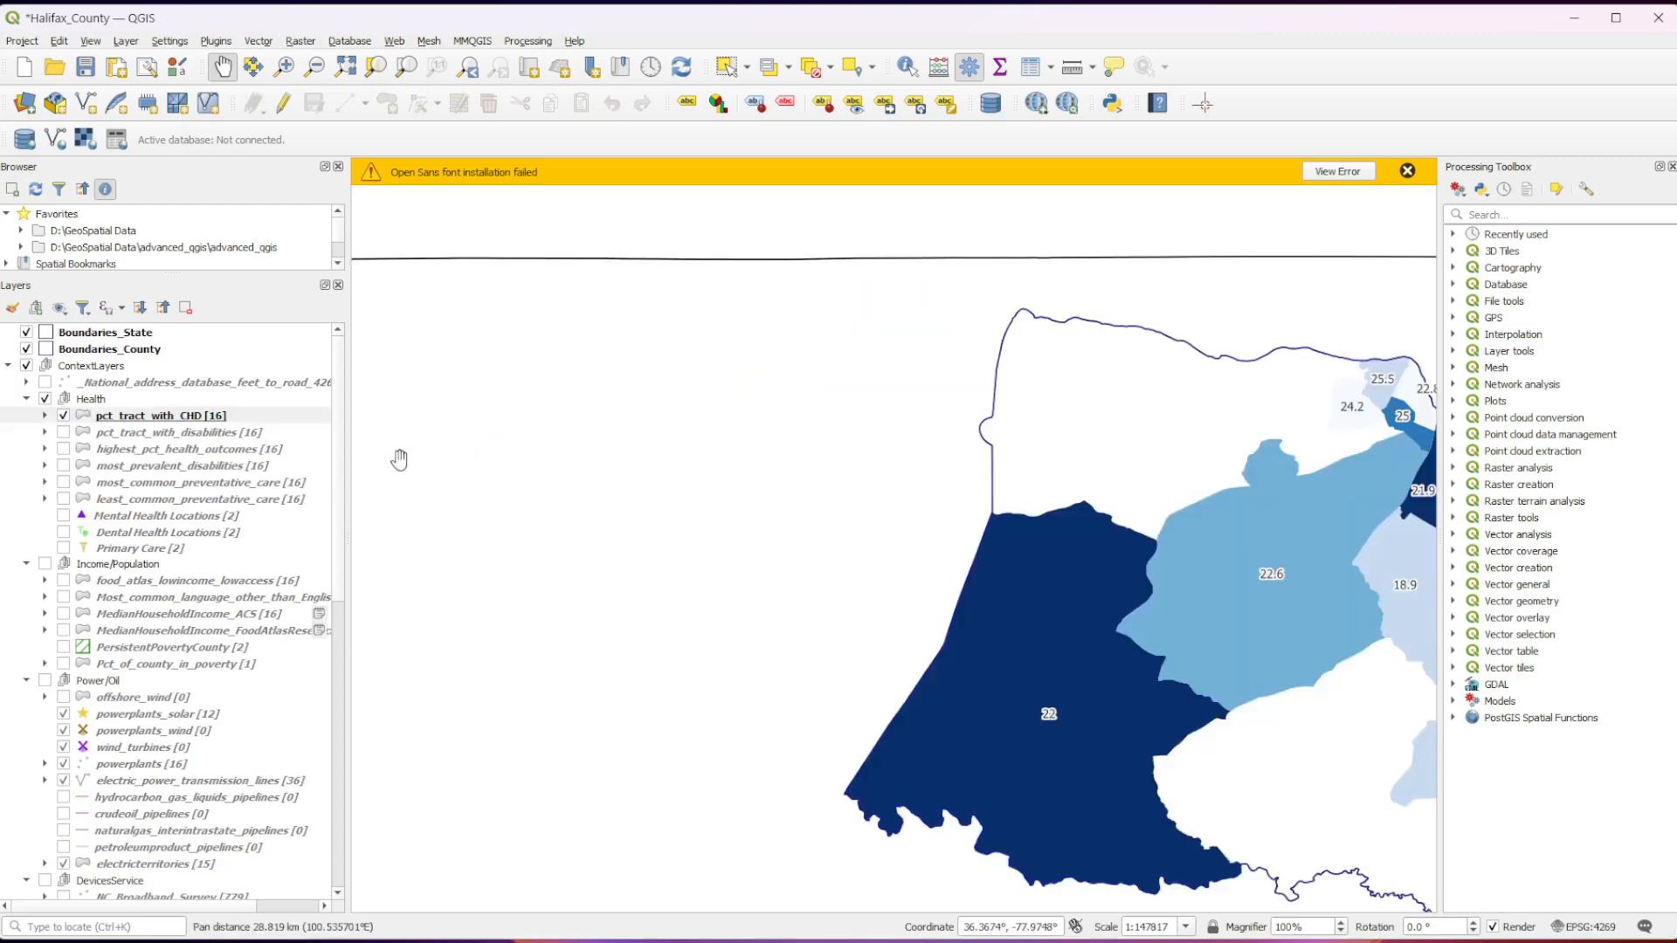
Expand the class legend of pct_tract_with_CHD and turn off the layer's labels.
left_click_drag(1040, 646, 585, 547)
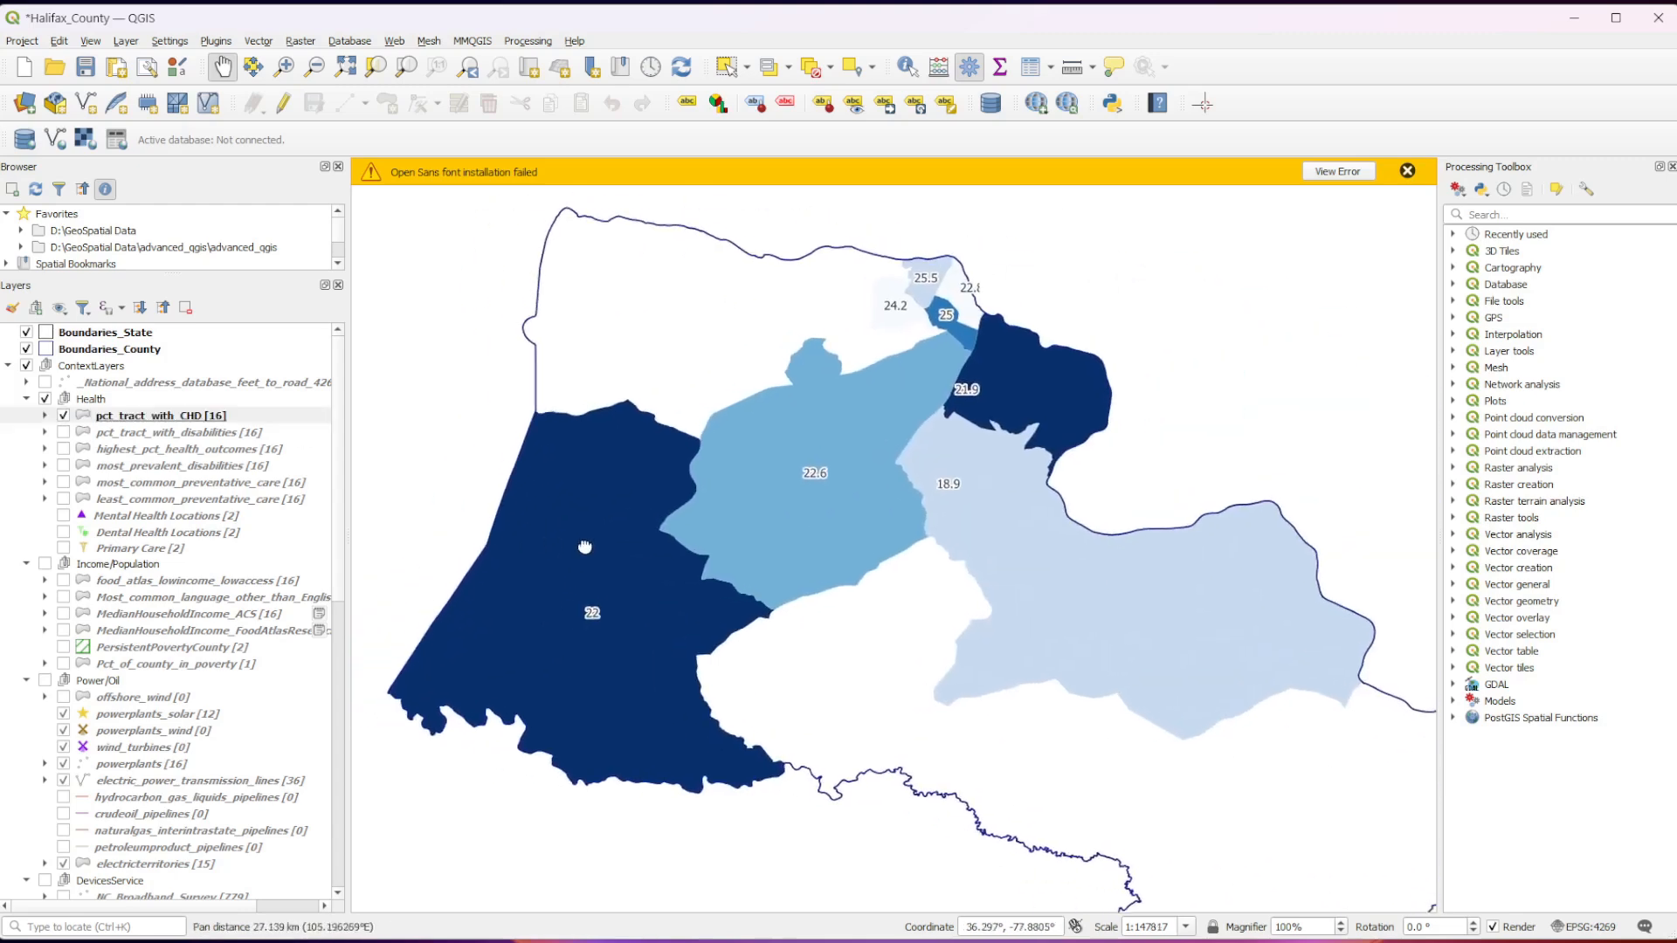
left_click(44, 416)
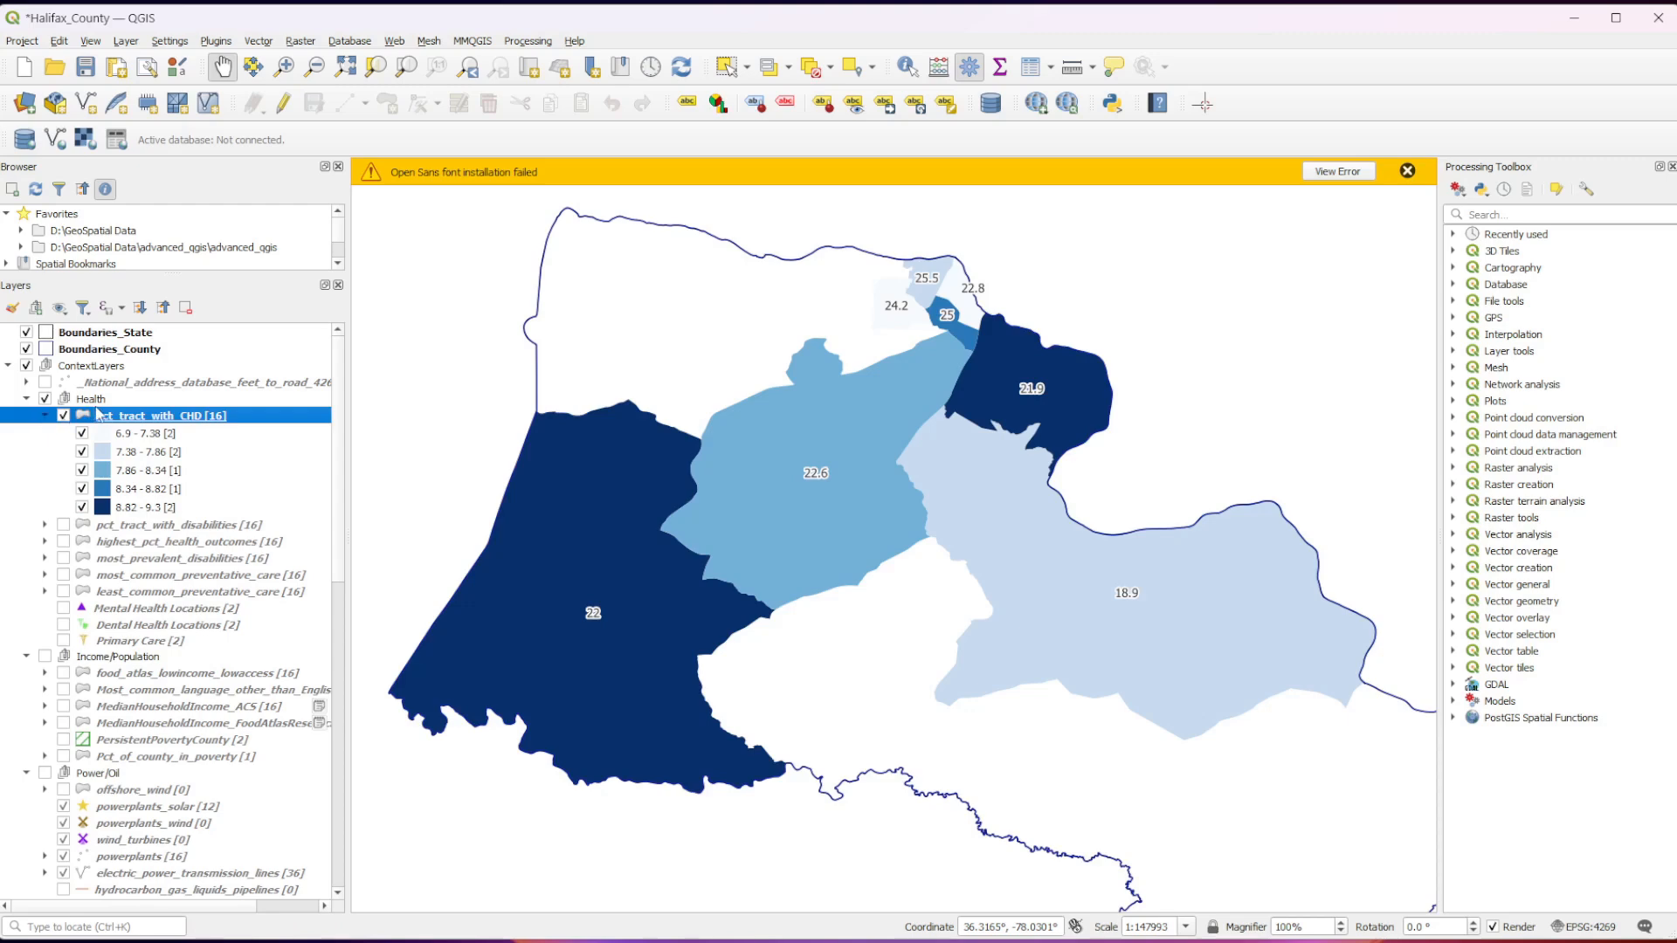
right_click(158, 422)
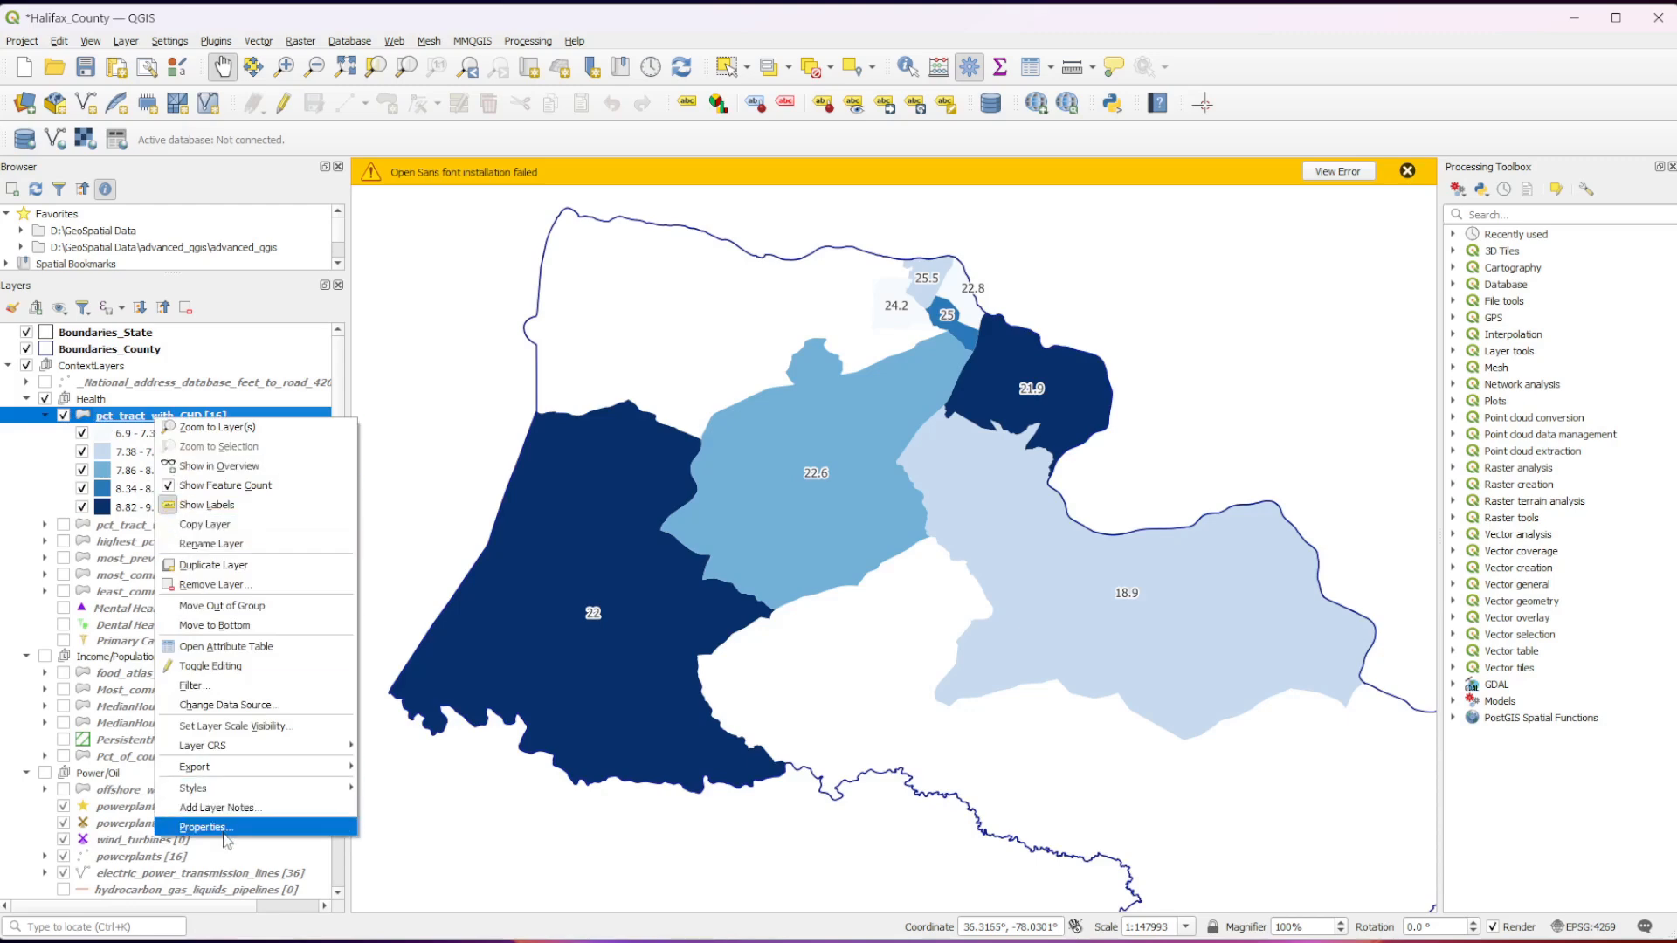
left_click(236, 505)
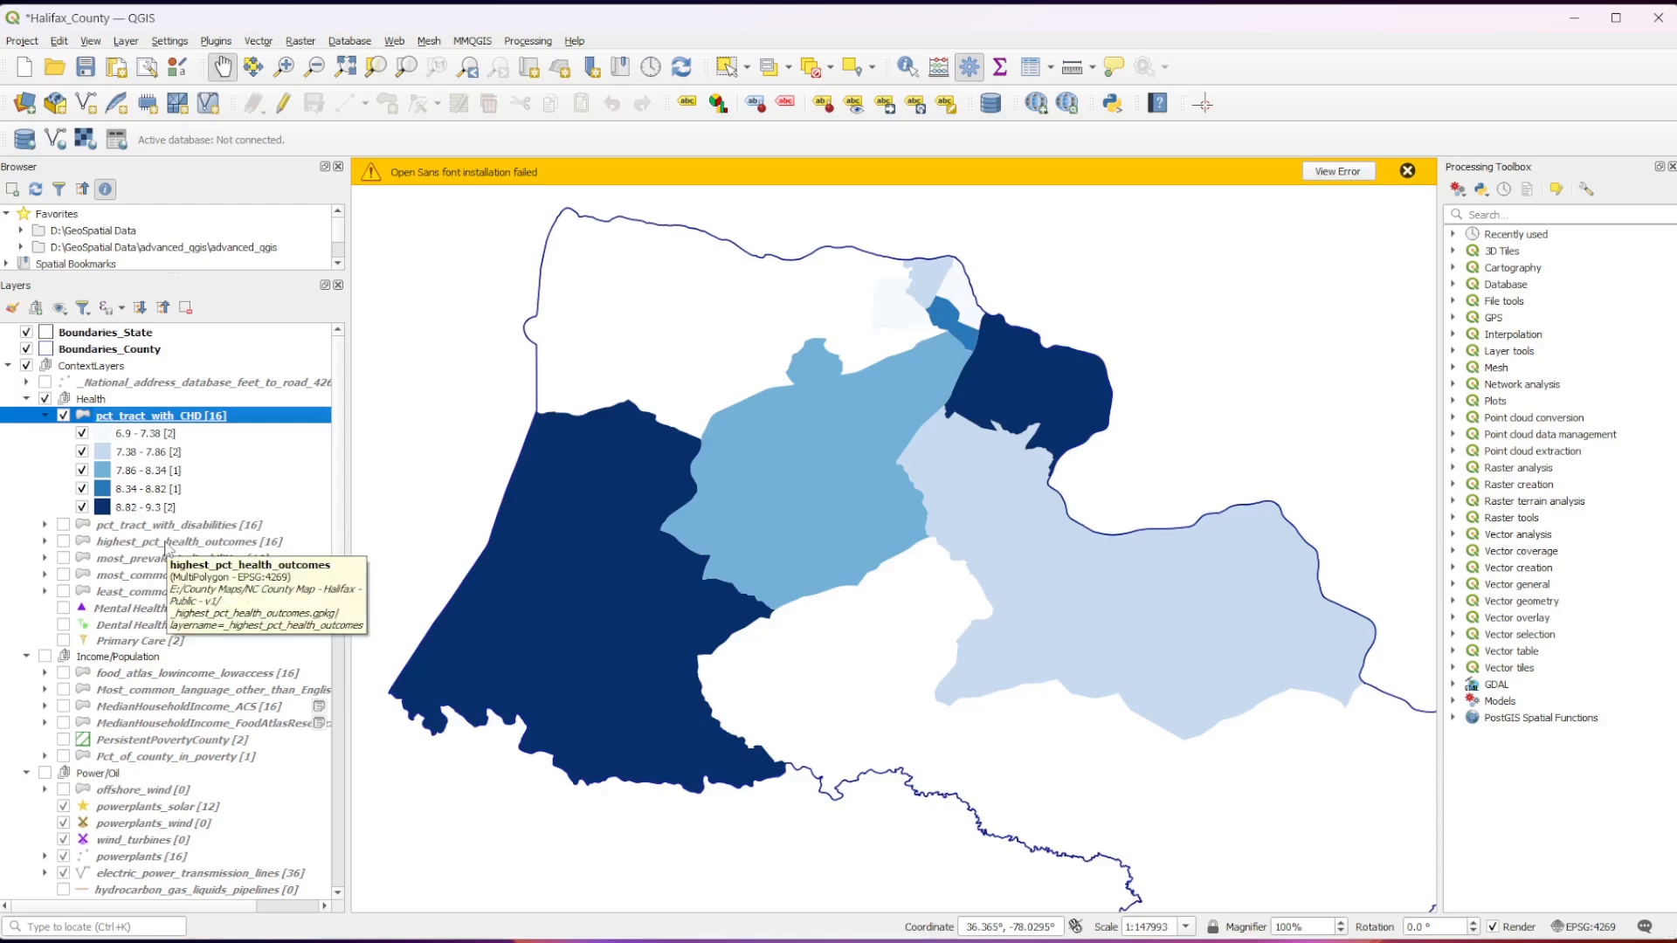
Hide the four lower classes of pct_tract_with_CHD so that only the 8.82 - 9.3 class is drawn.
left_click(81, 433)
left_click(81, 451)
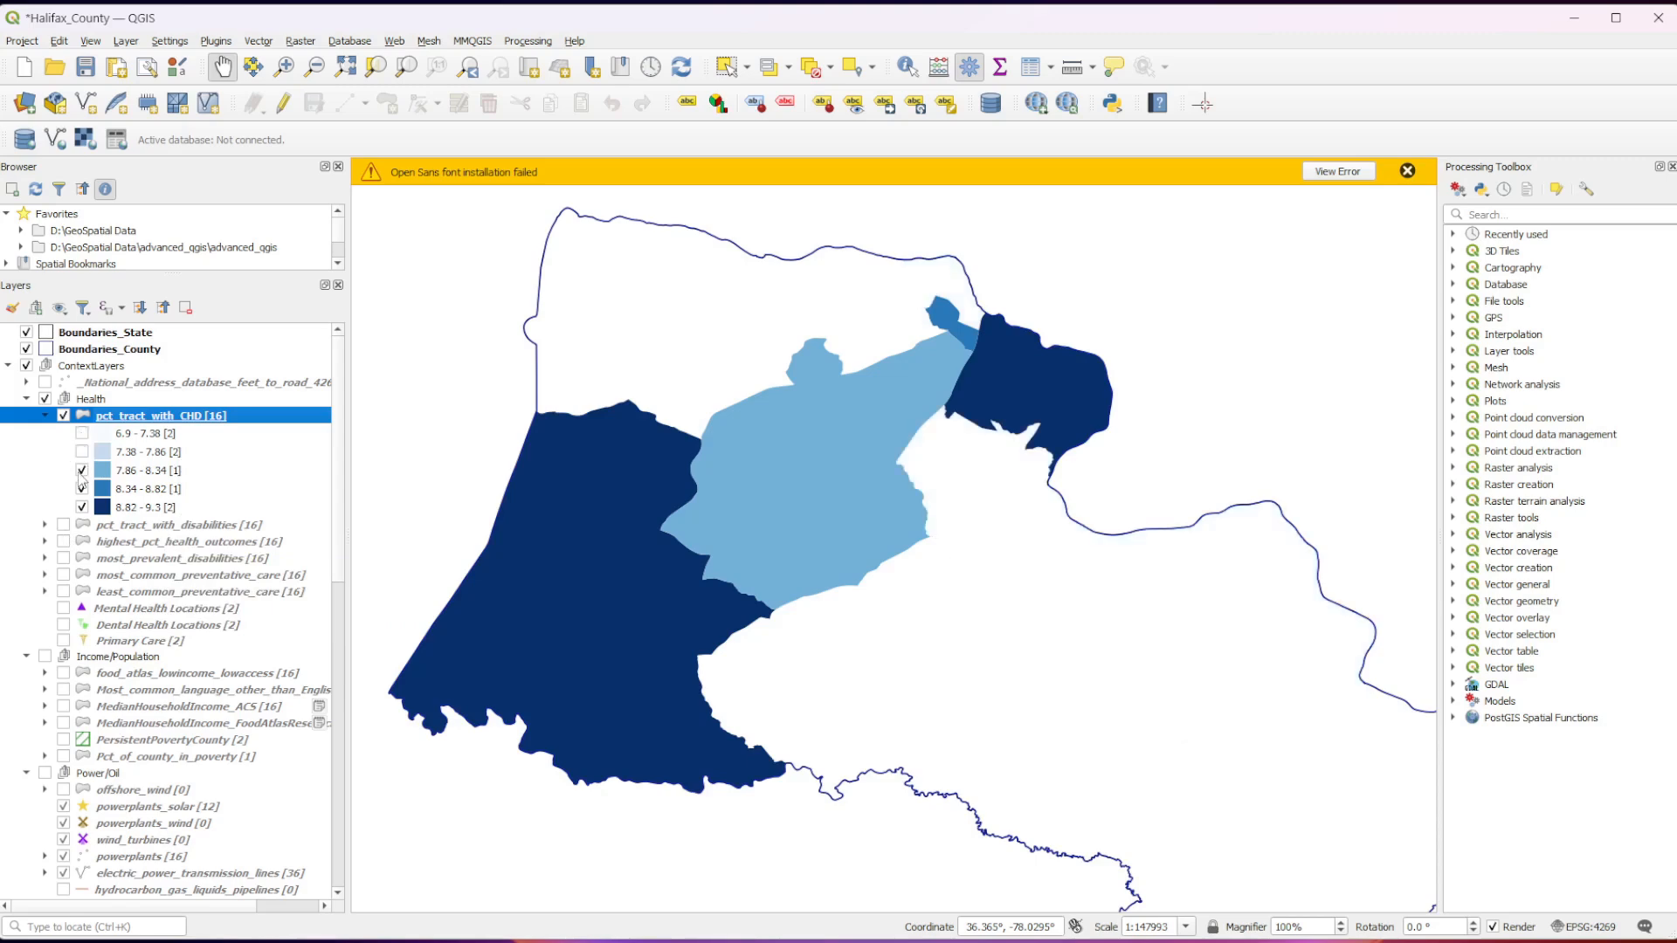
left_click(81, 470)
left_click(81, 488)
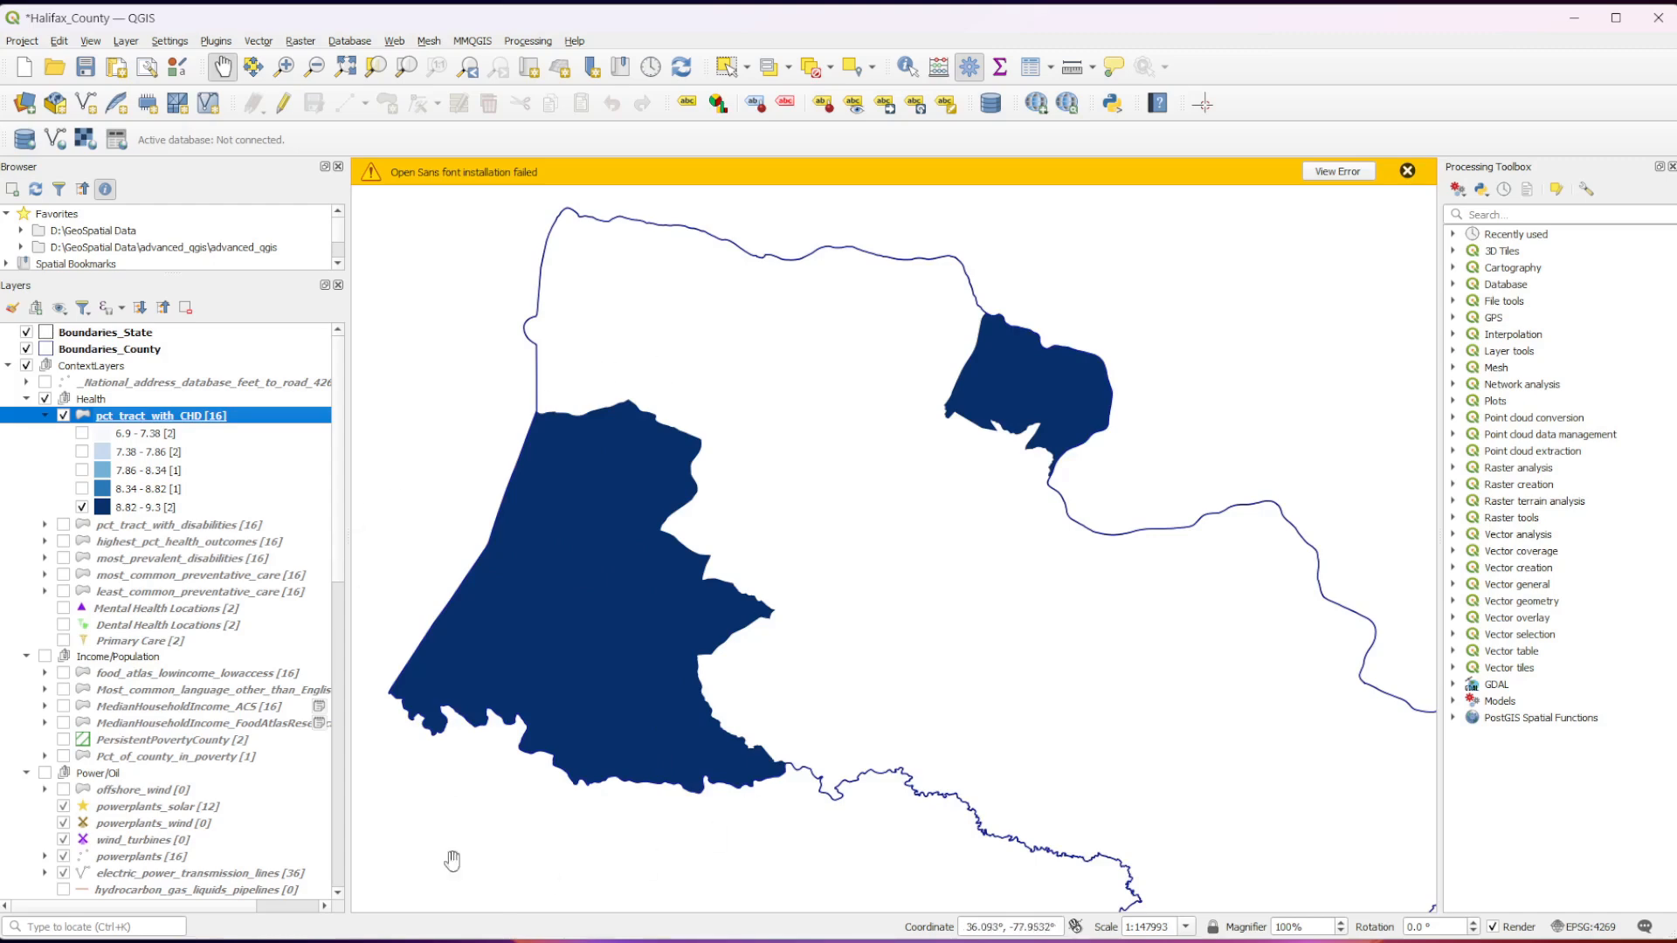
Show the four hidden classes of pct_tract_with_CHD again and turn the layer's labels back on.
left_click(82, 489)
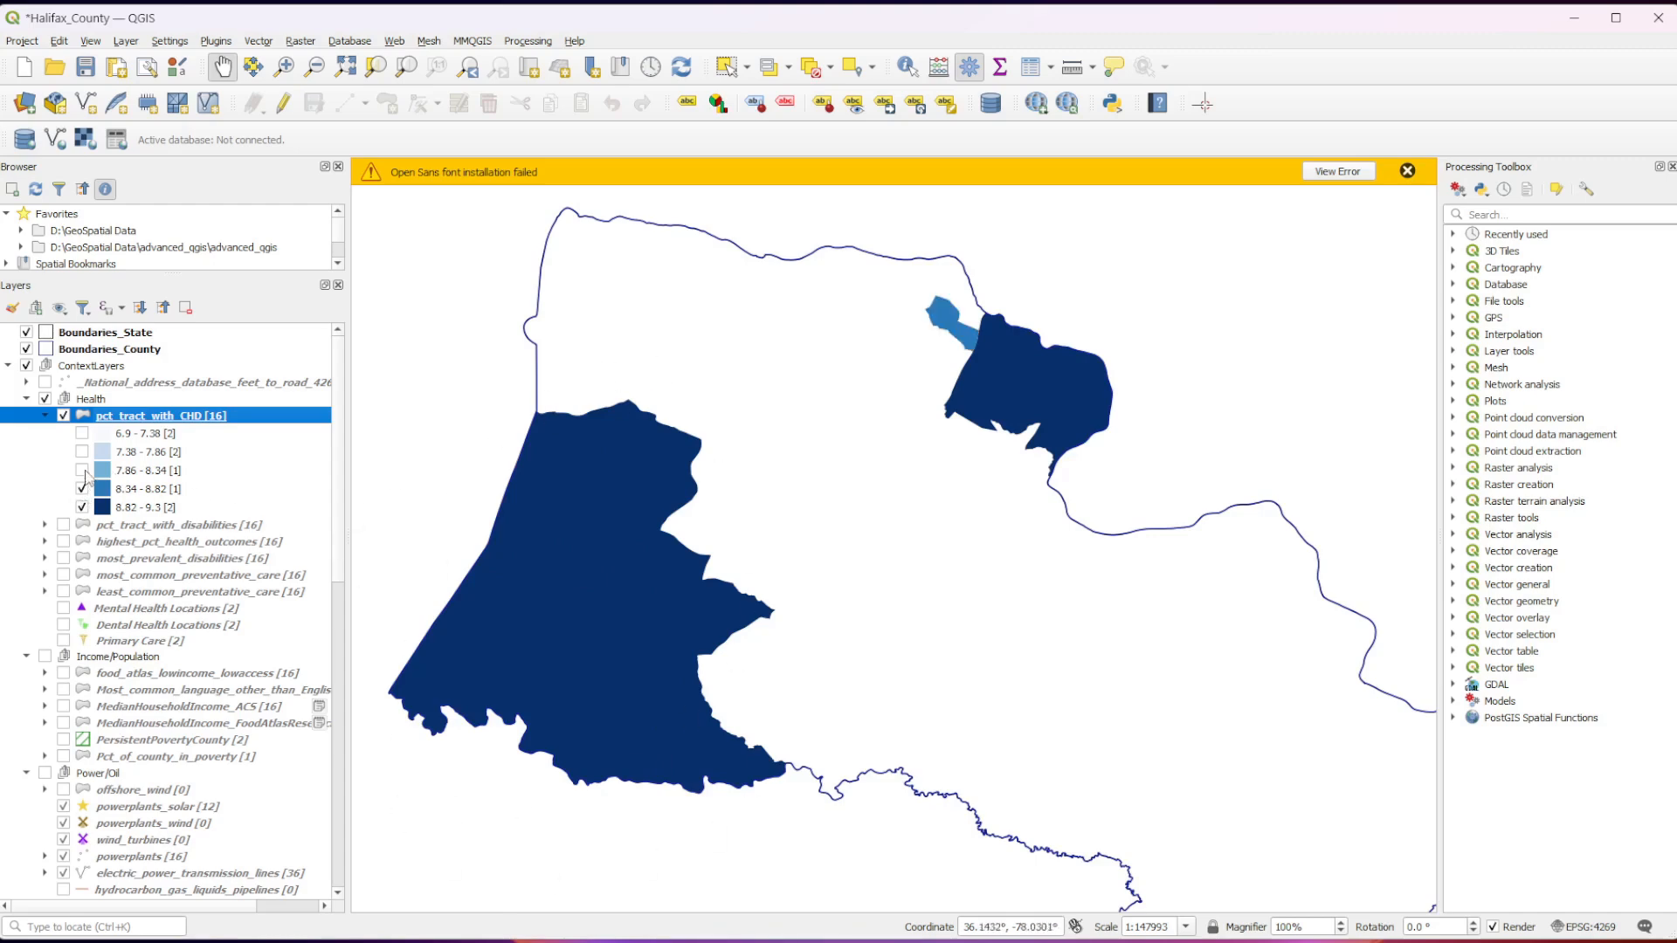
left_click(82, 470)
left_click(82, 451)
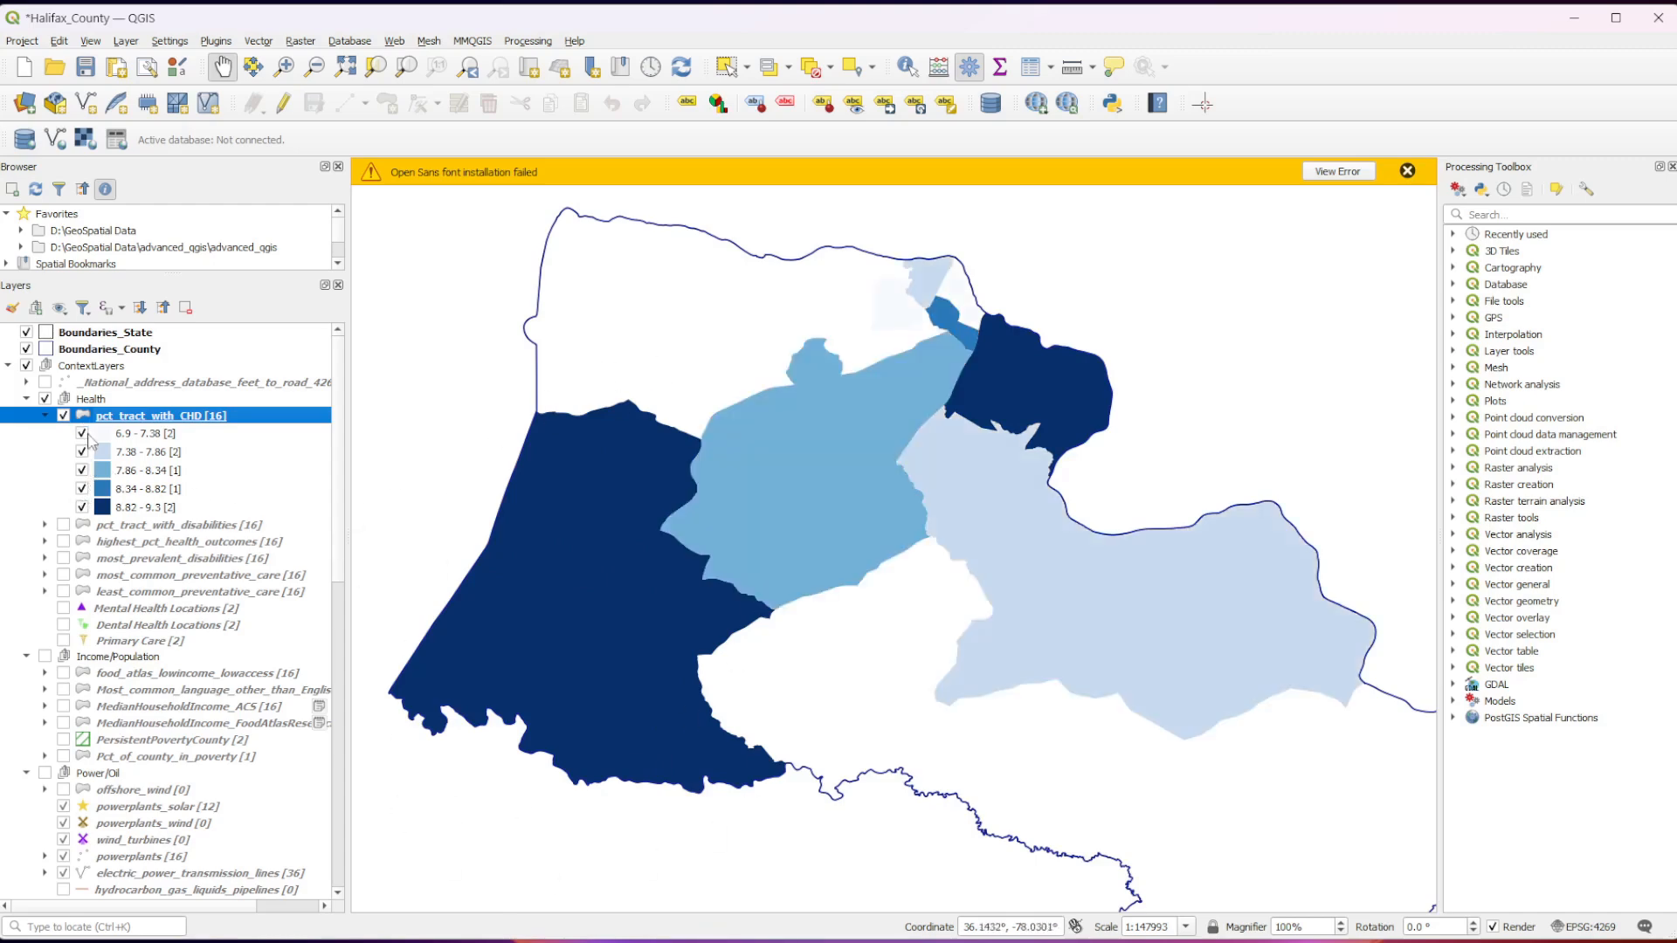
right_click(151, 417)
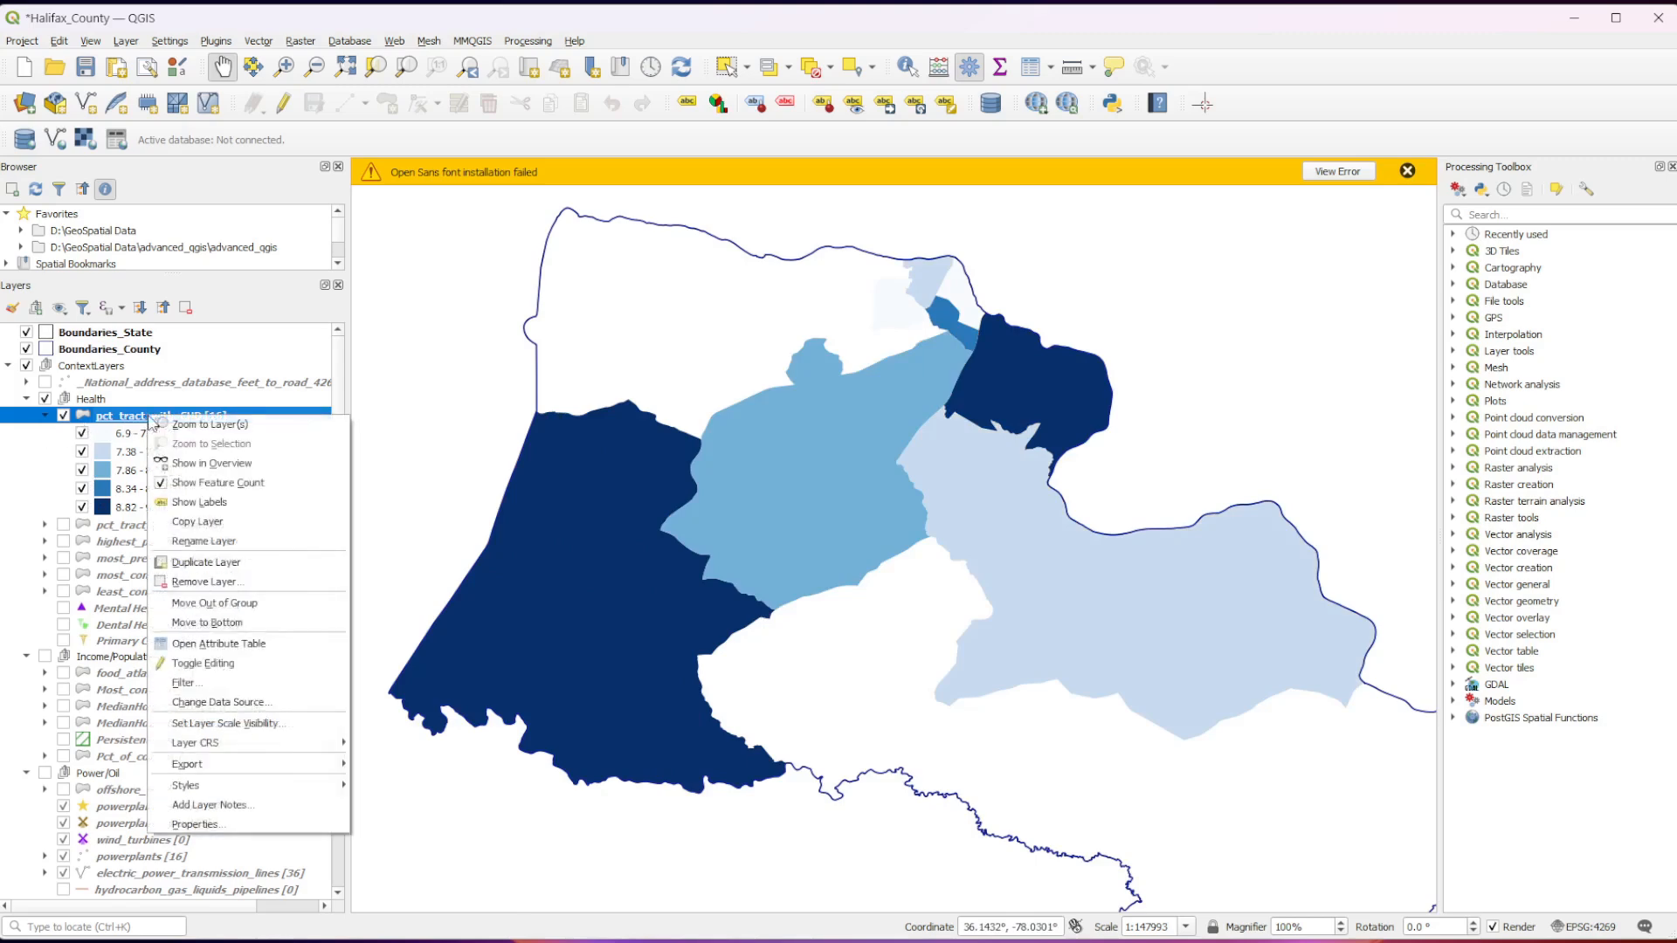
left_click(199, 504)
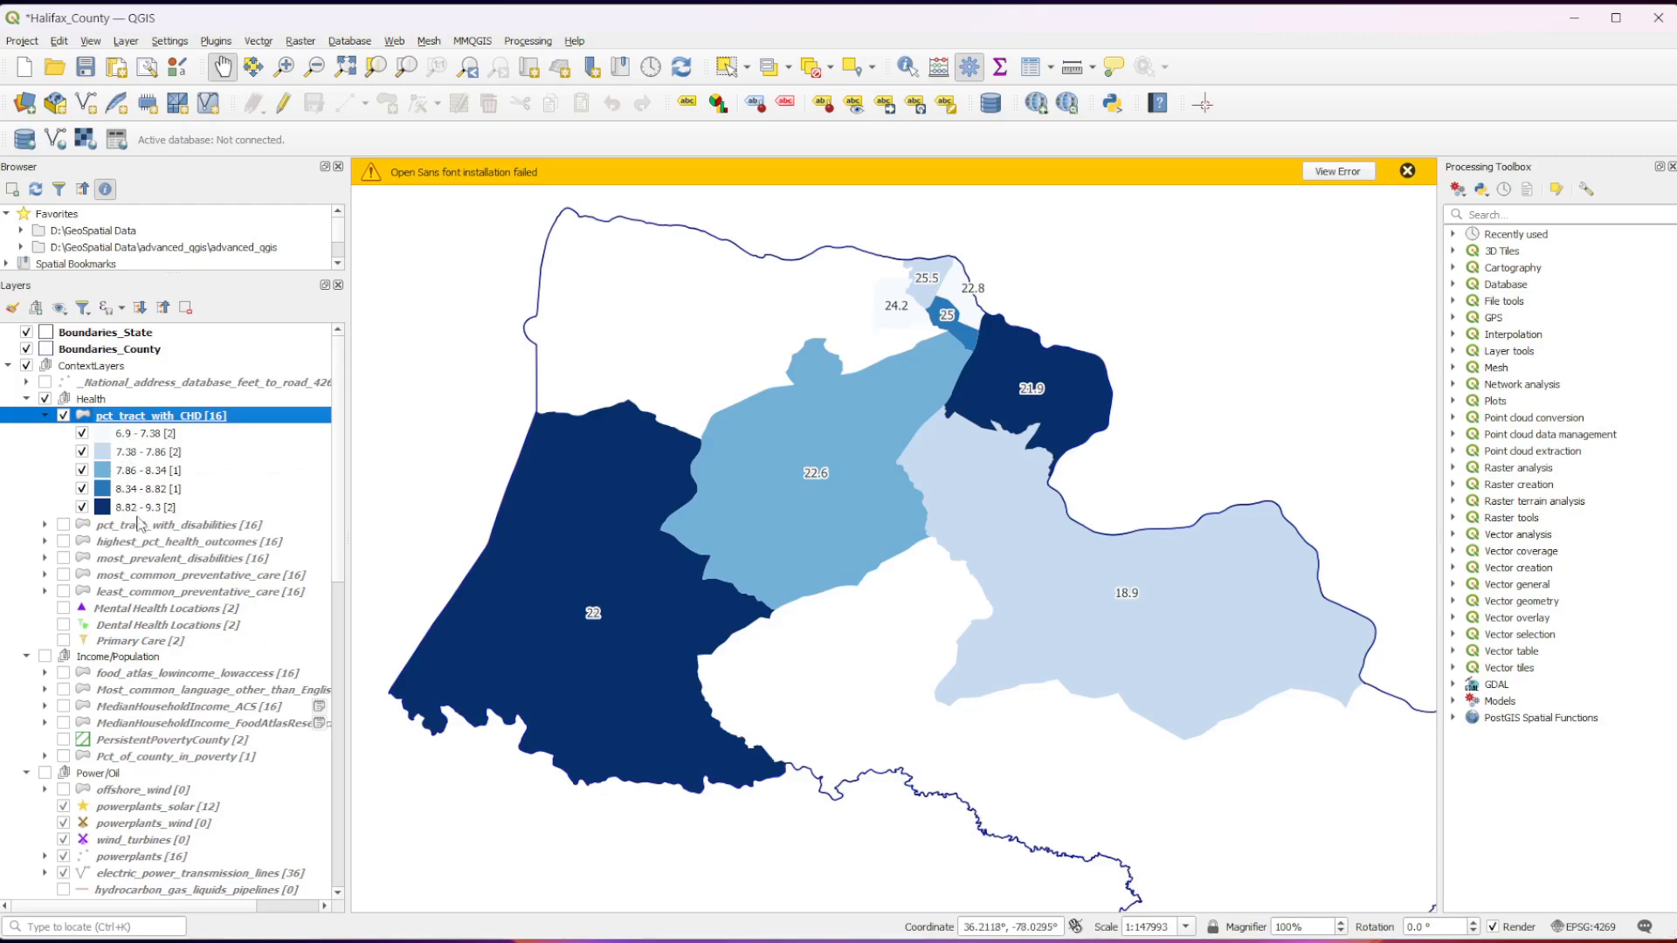
Set the label value of pct_tract_with_CHD to PLACES__Census_Tract_2023_releaseCHD_CrudePrev and apply it.
right_click(163, 425)
left_click(247, 829)
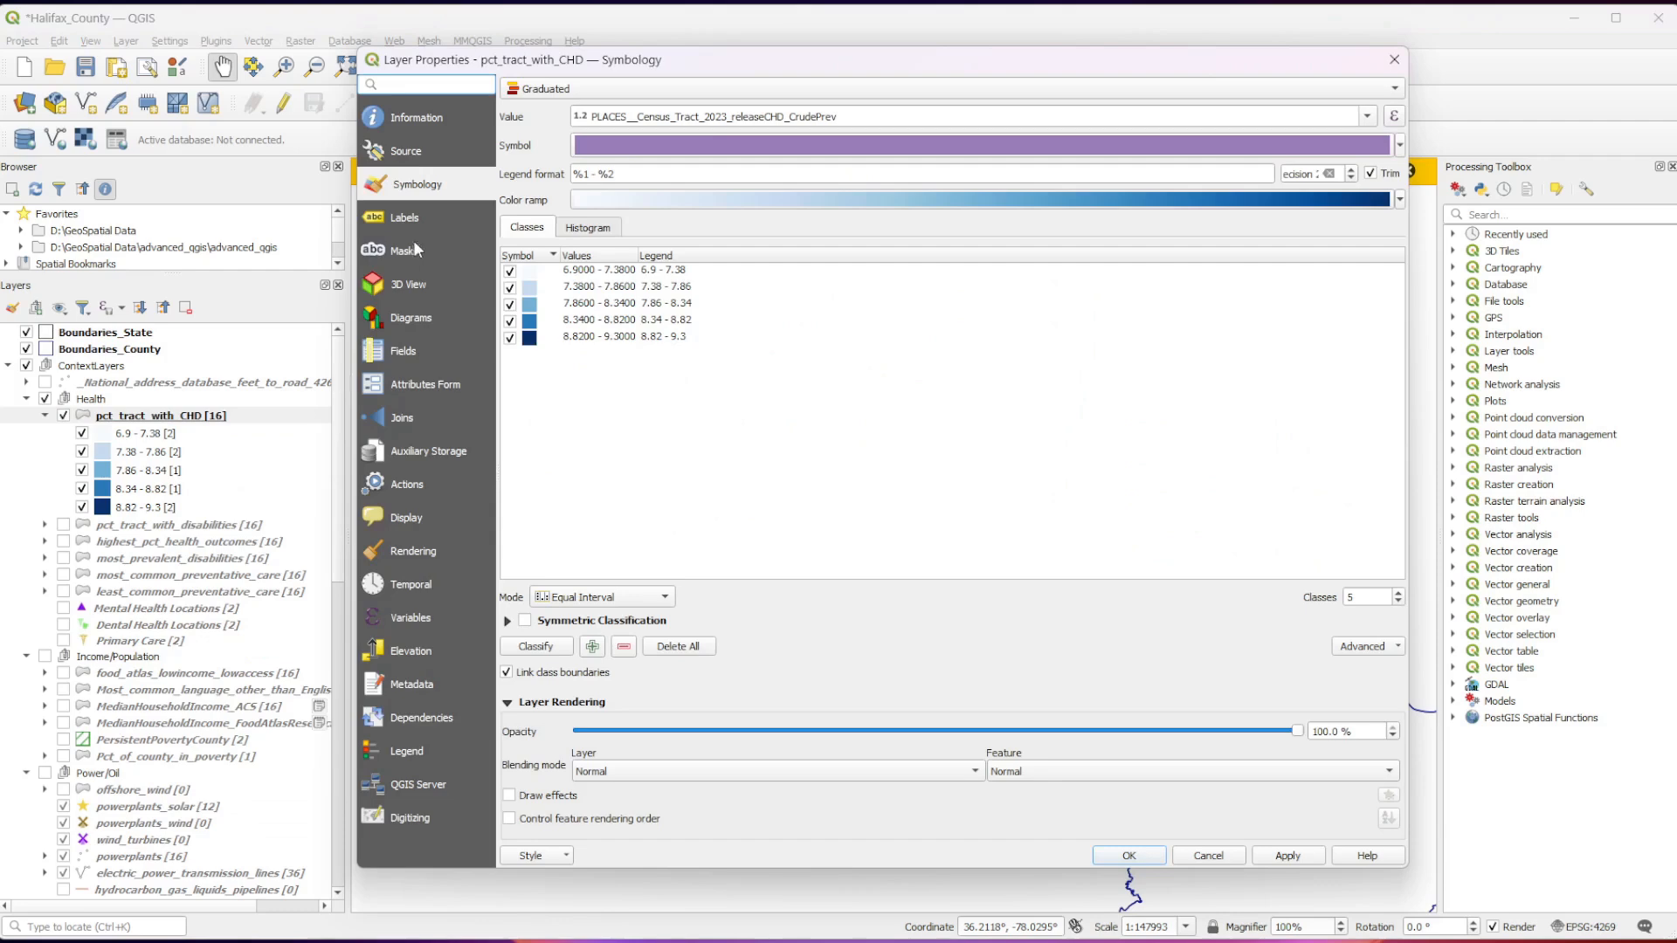
left_click(404, 218)
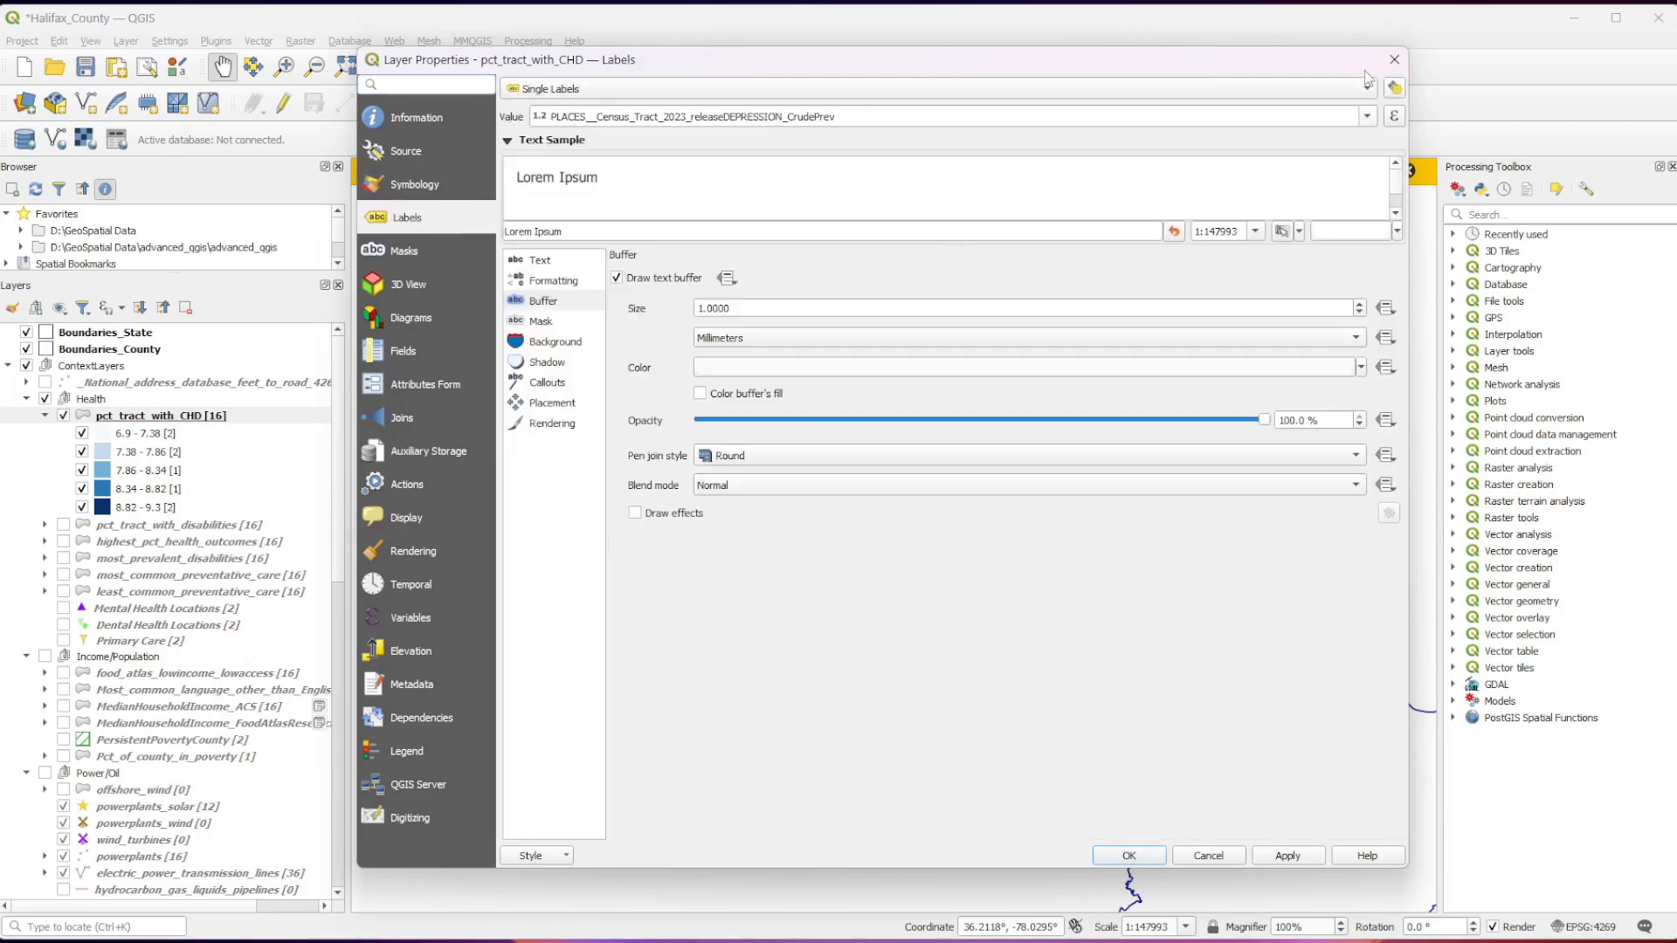
left_click(1367, 121)
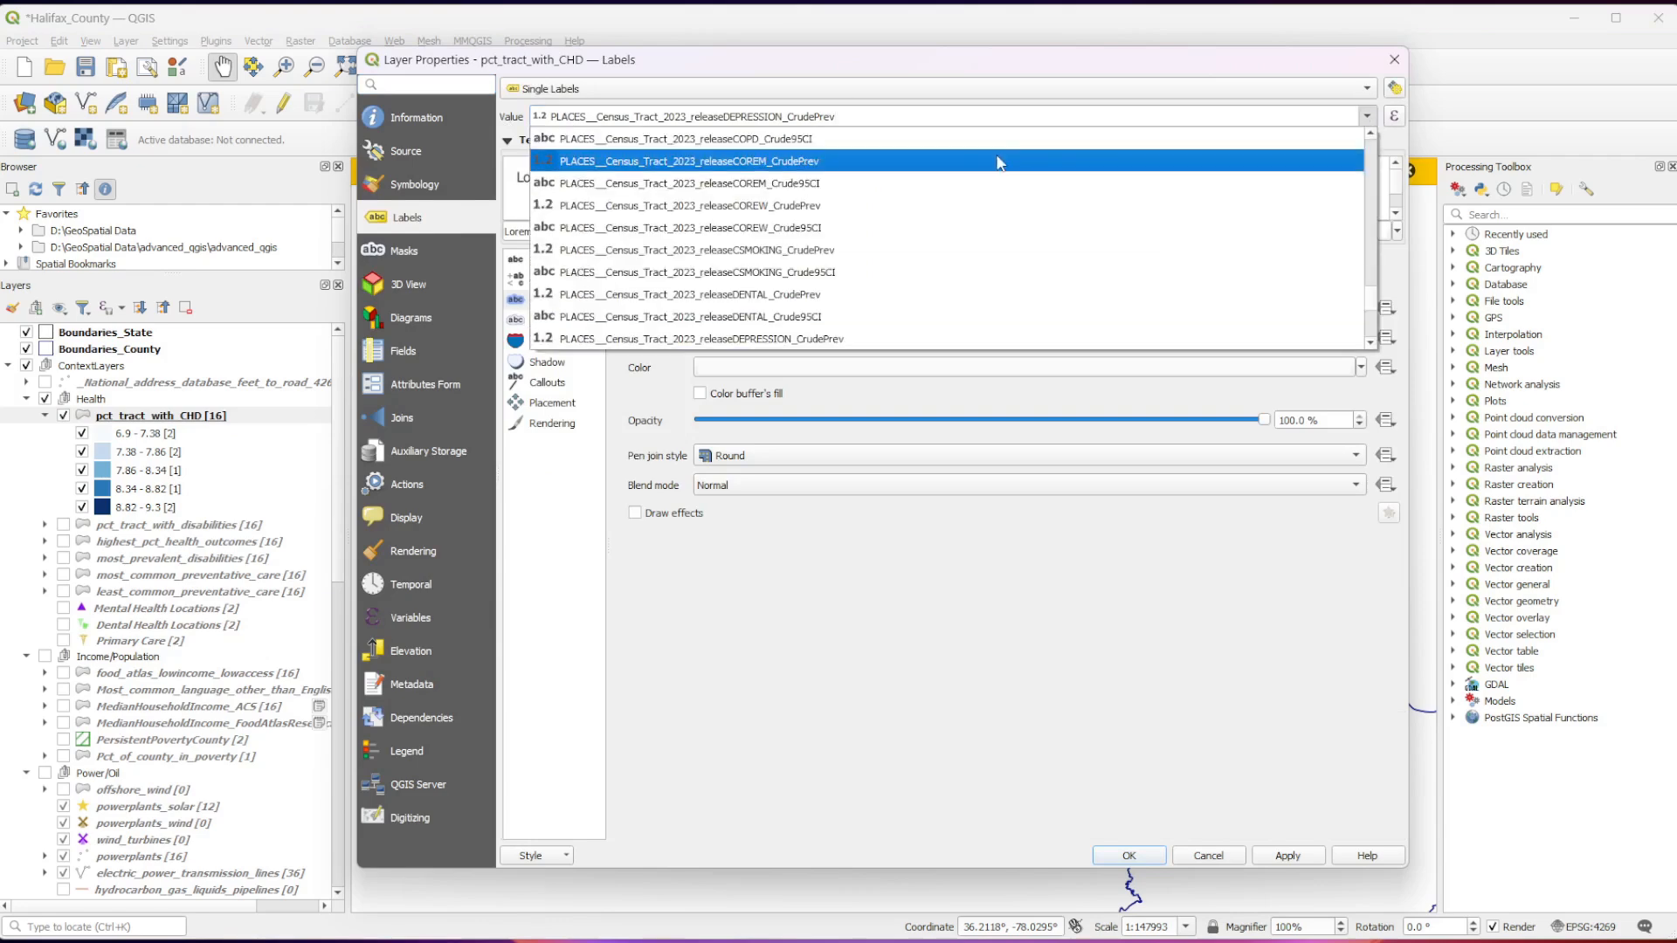
scroll(884, 310, "up", 1)
scroll(885, 311, "up", 1)
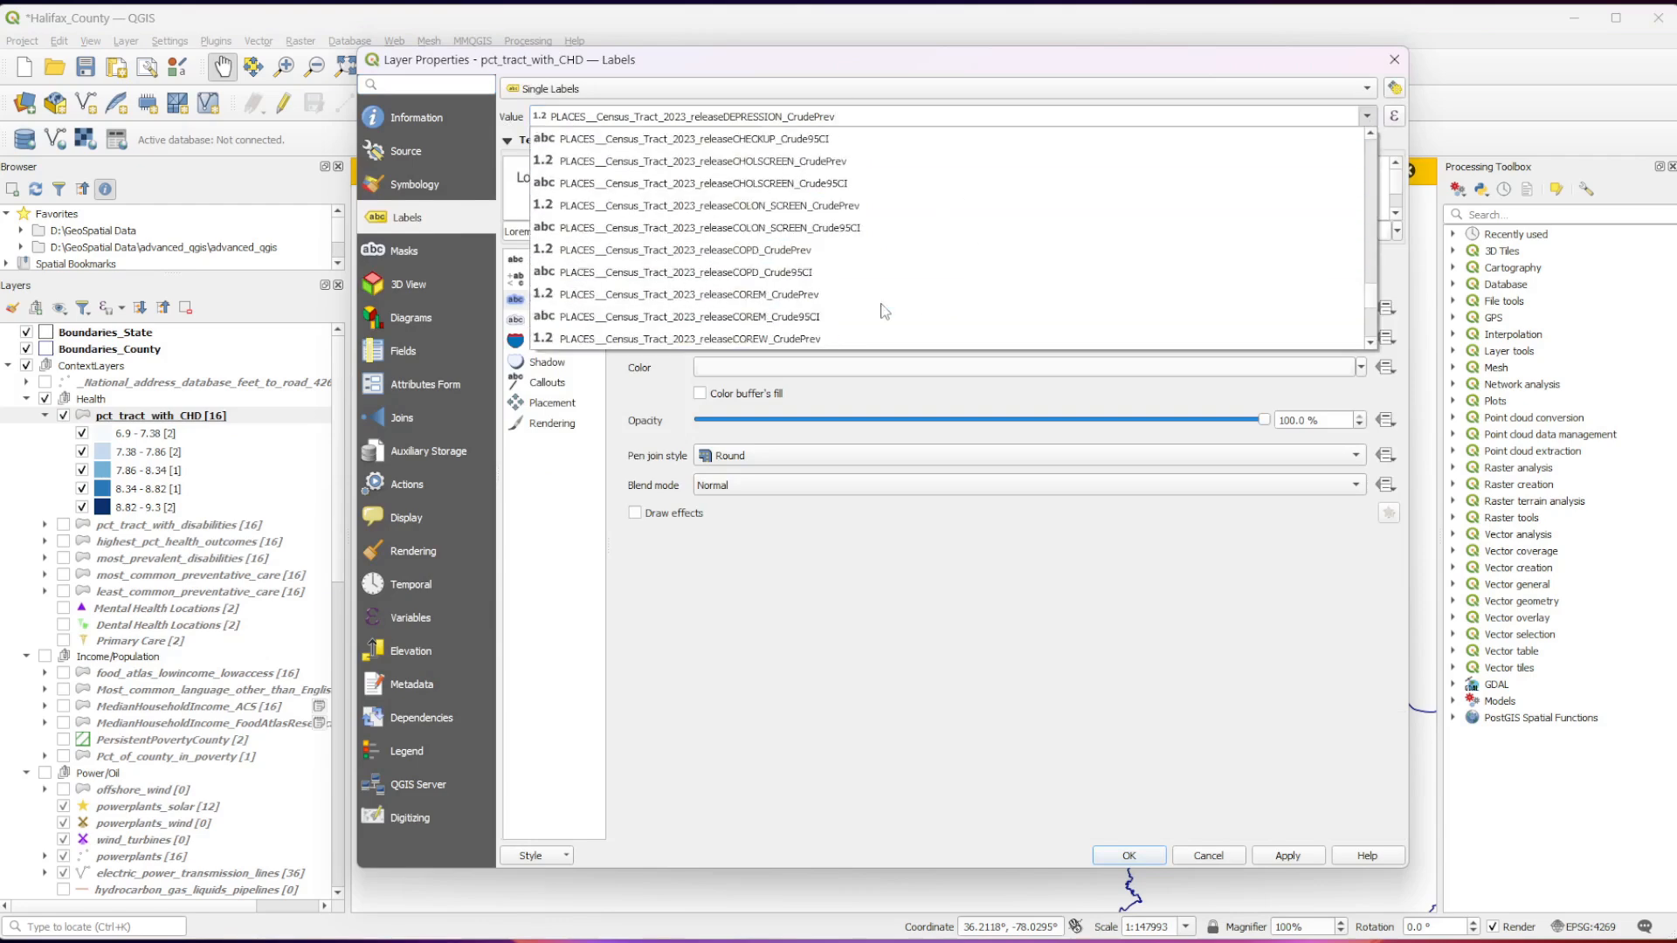
scroll(884, 311, "up", 3)
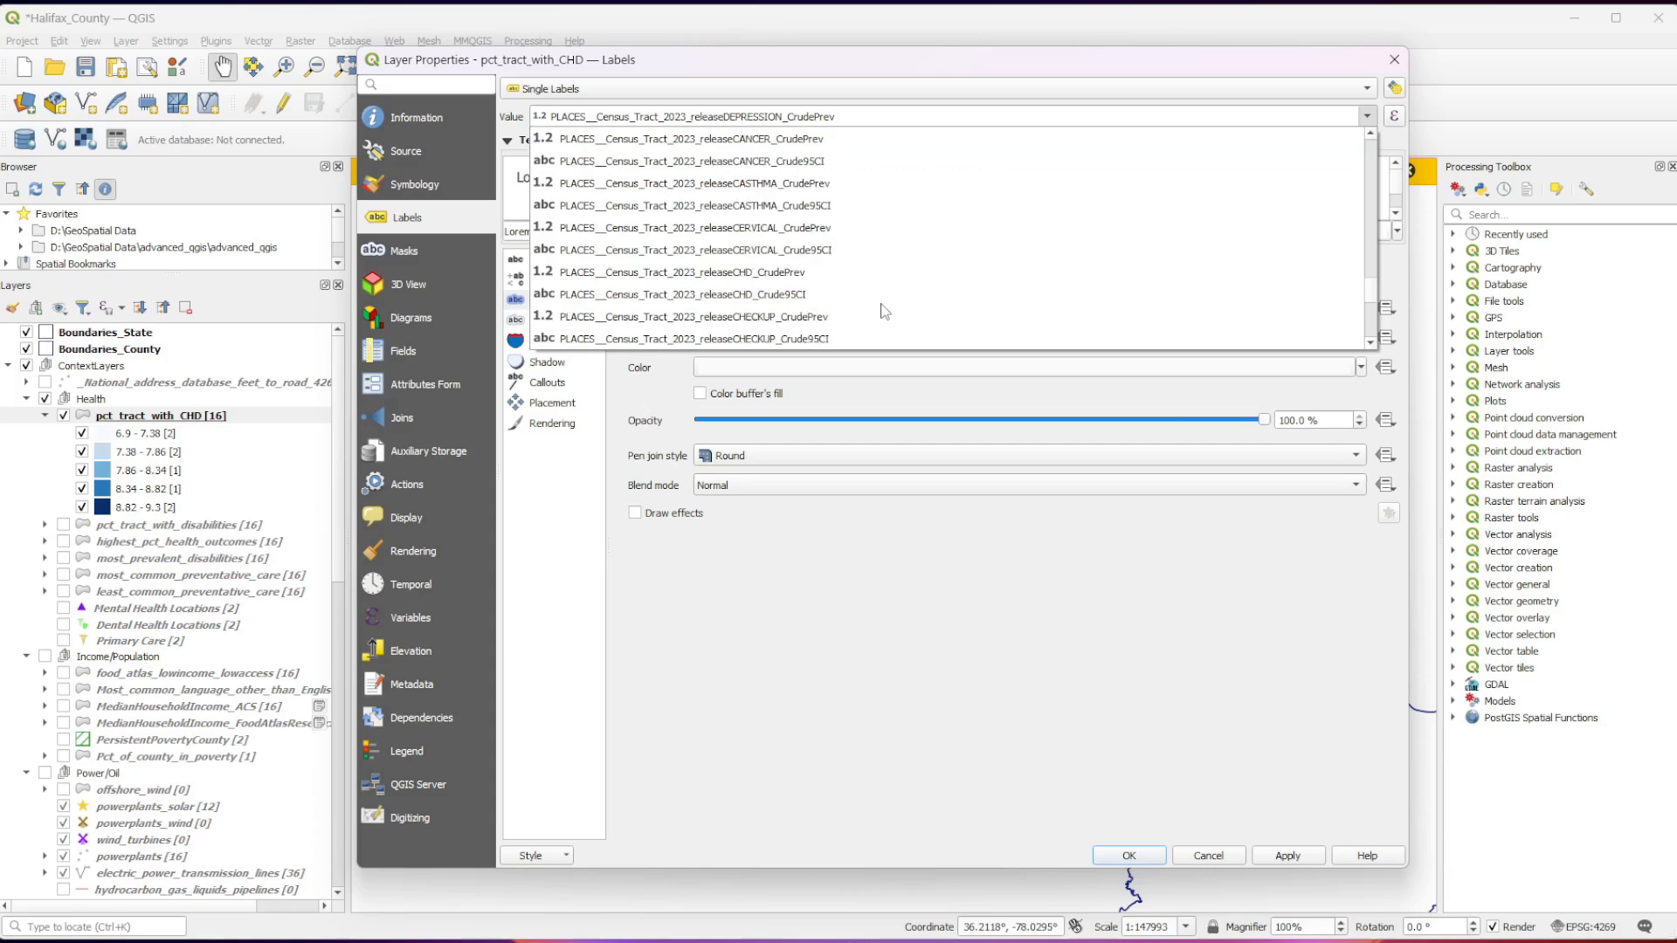
left_click(816, 274)
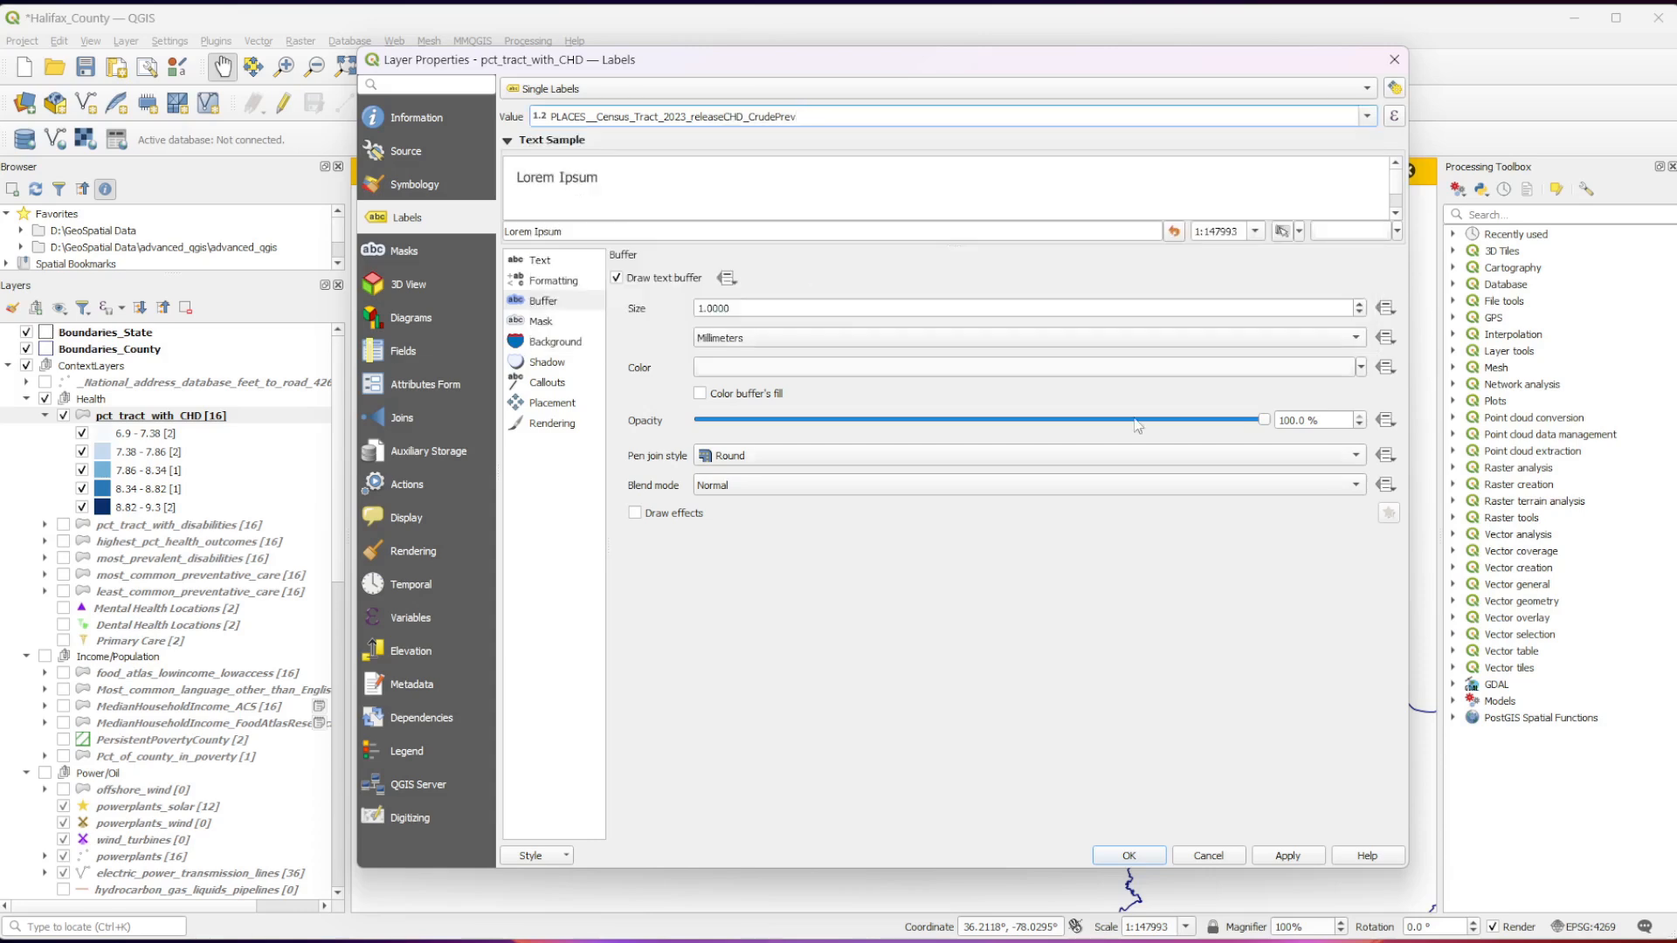
left_click(1284, 859)
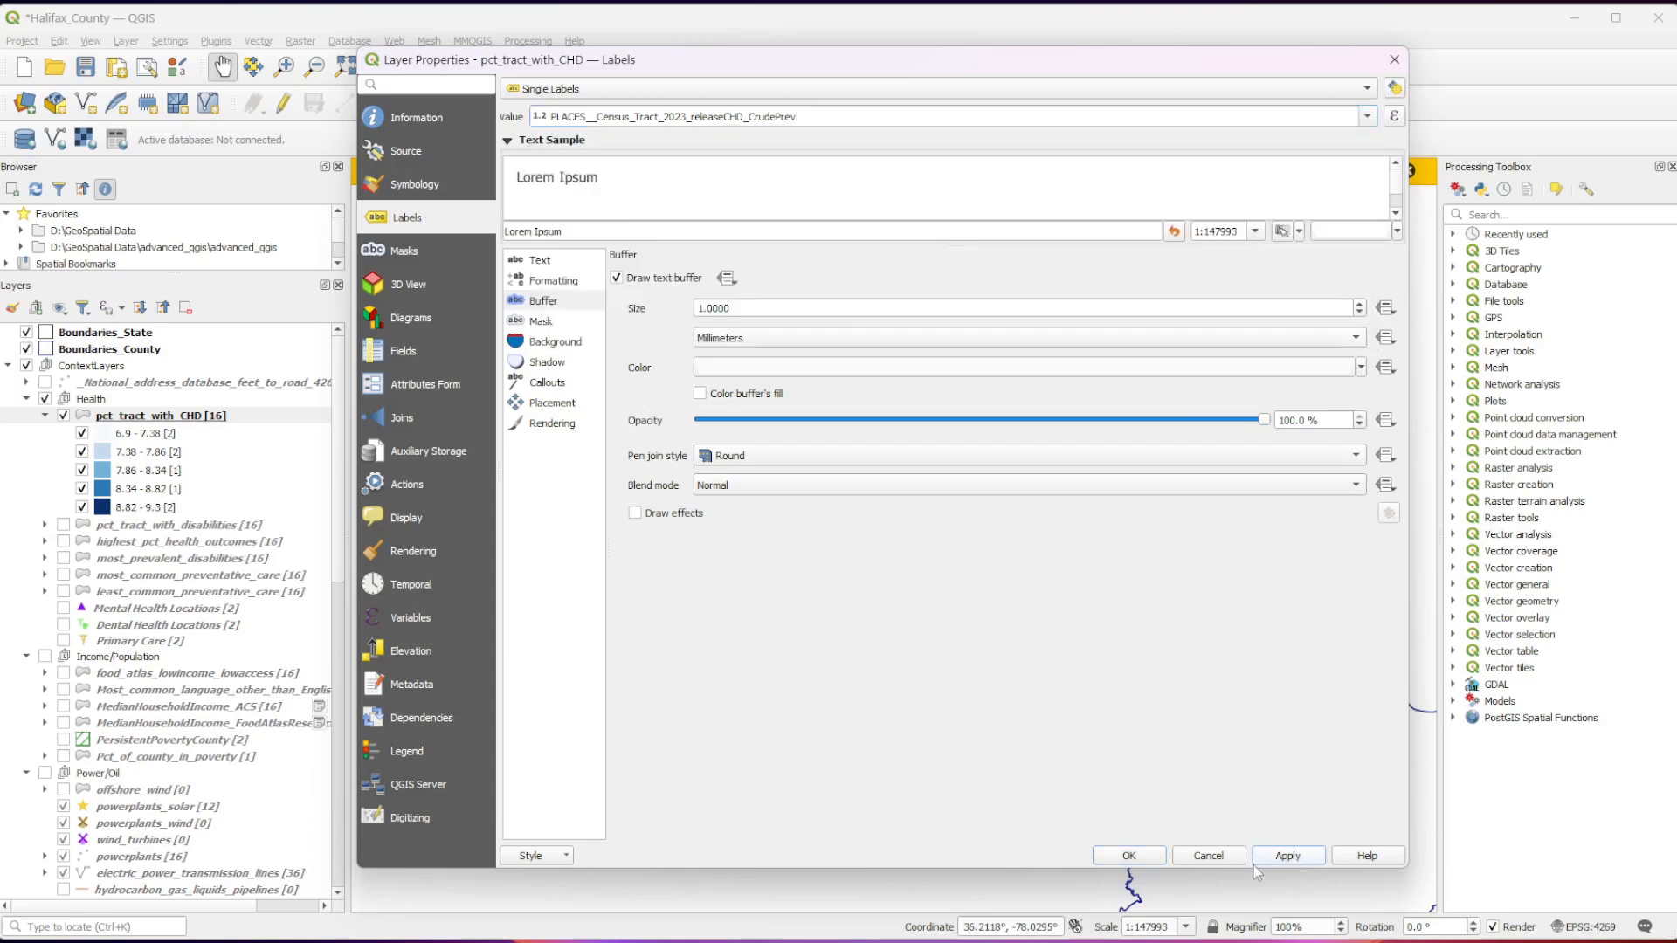
left_click(1129, 856)
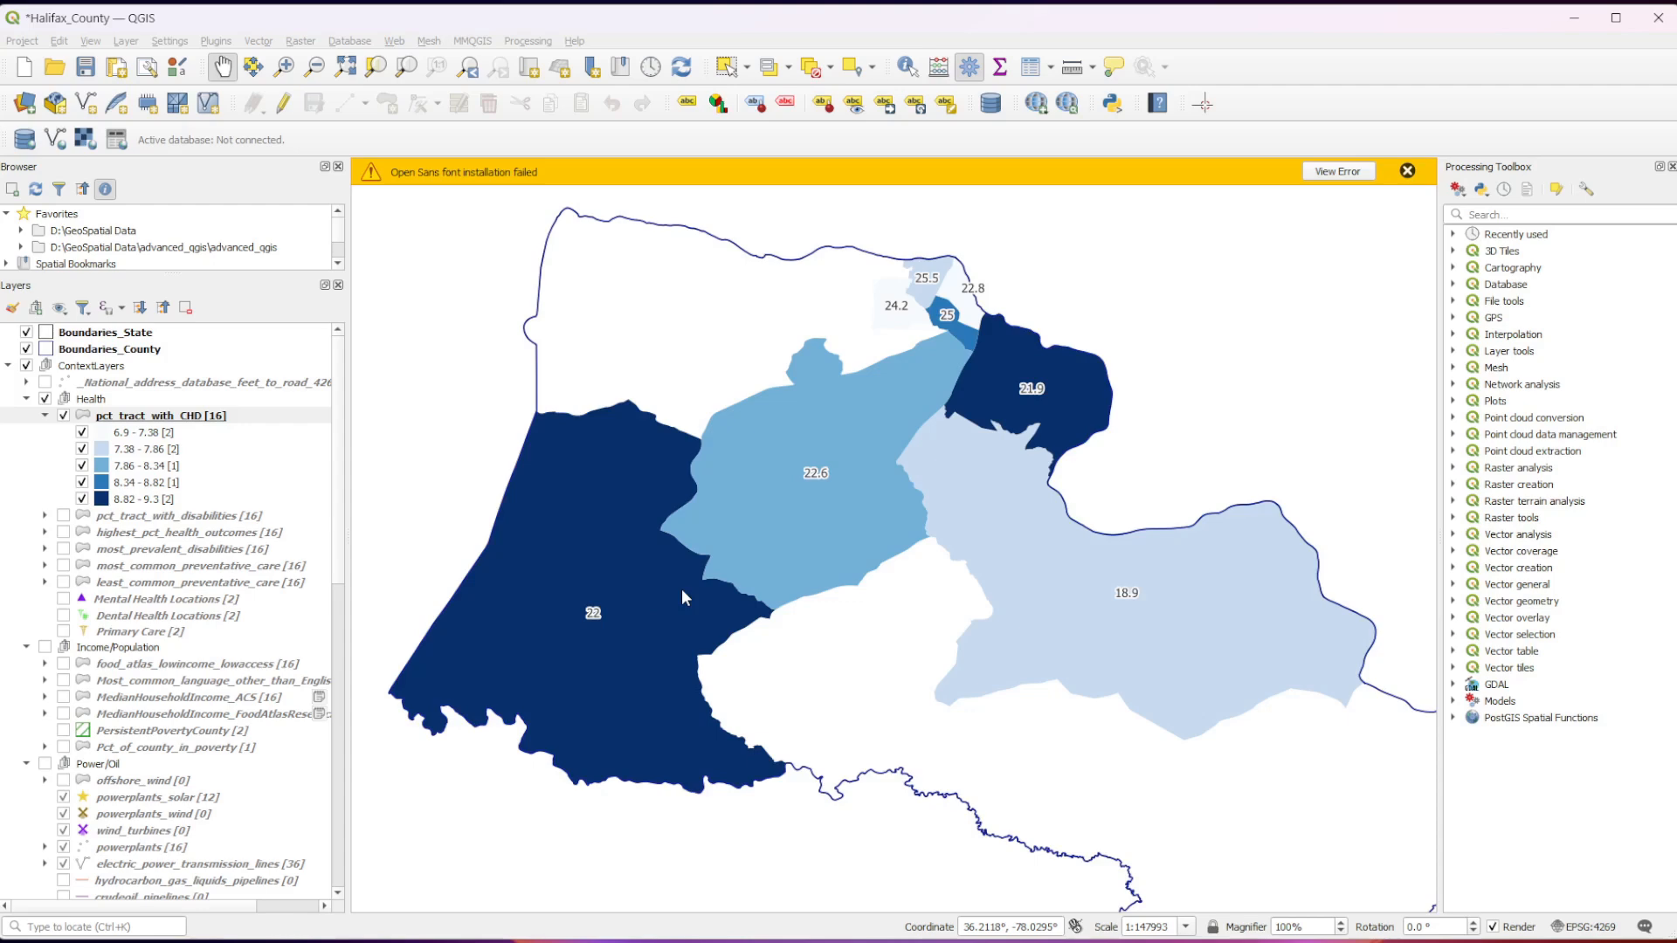
Check the updated CHD labels on the census tracts and collapse the layer's class legend.
scroll(682, 588, "down", 1)
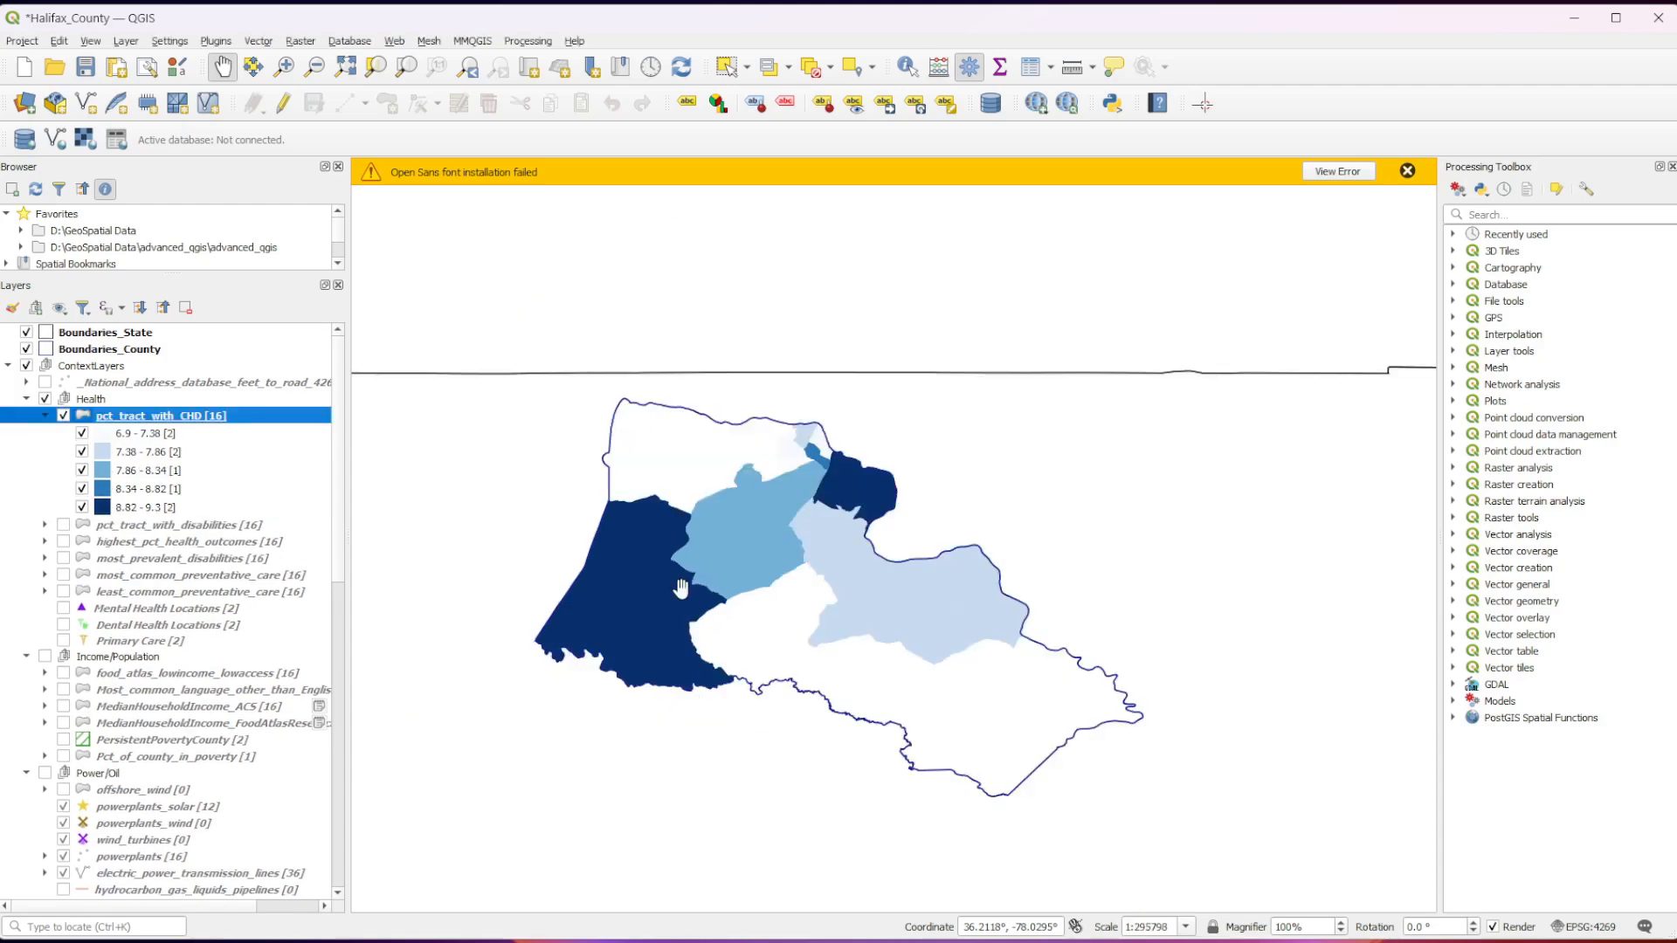
scroll(682, 588, "up", 2)
scroll(681, 589, "down", 1)
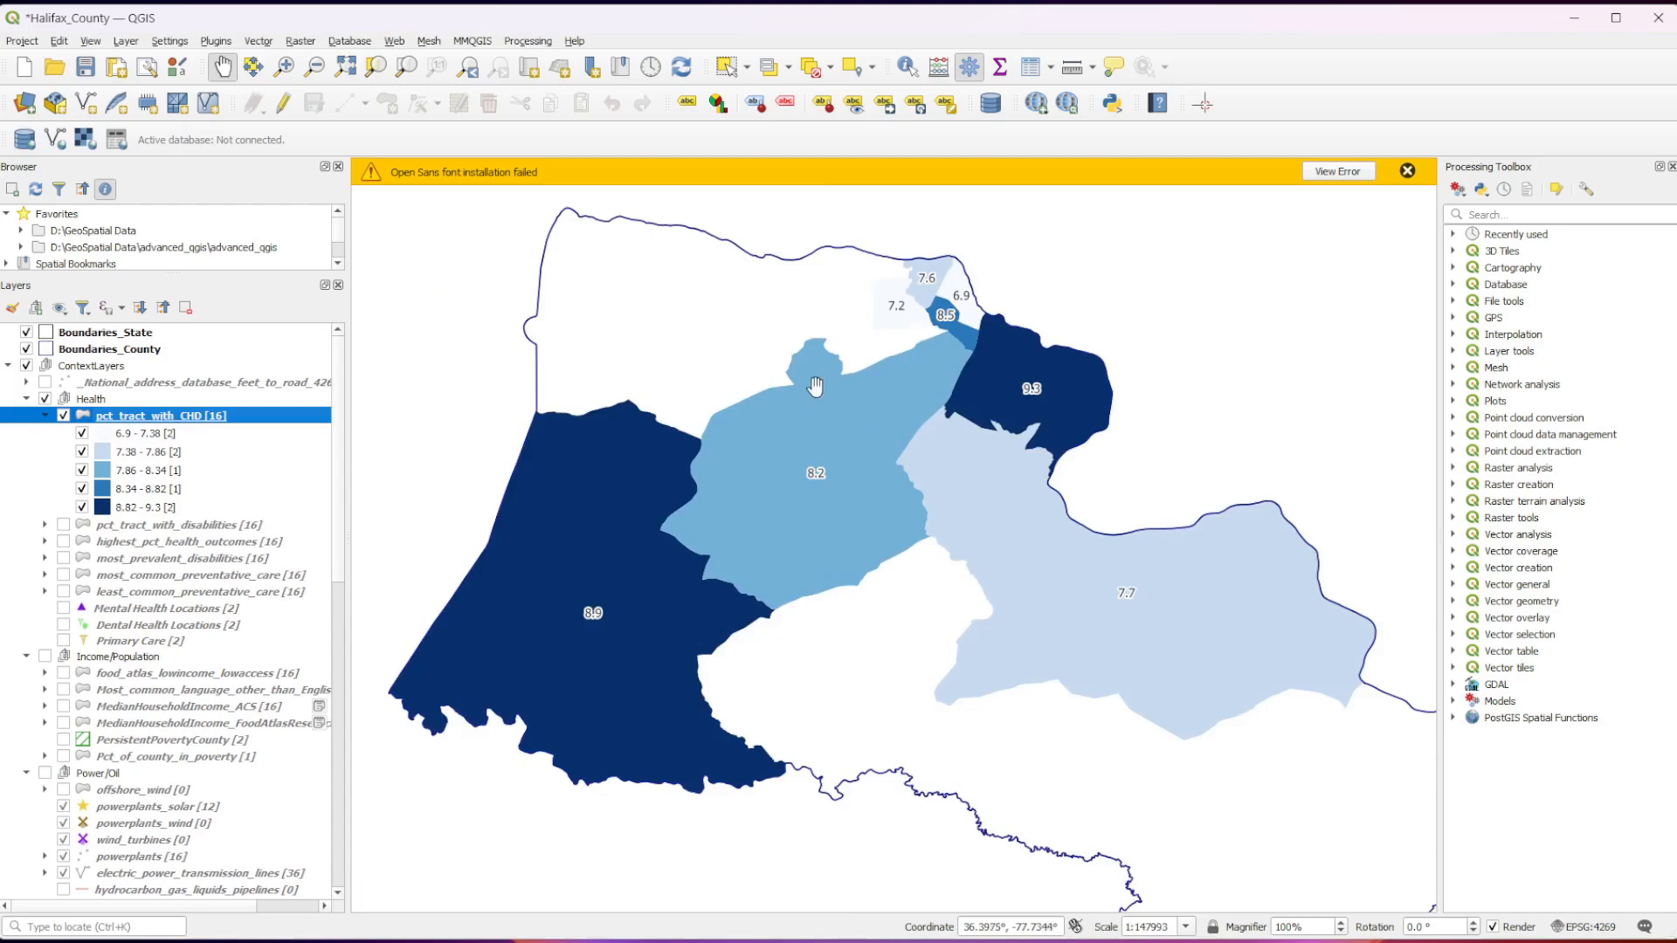
left_click(44, 416)
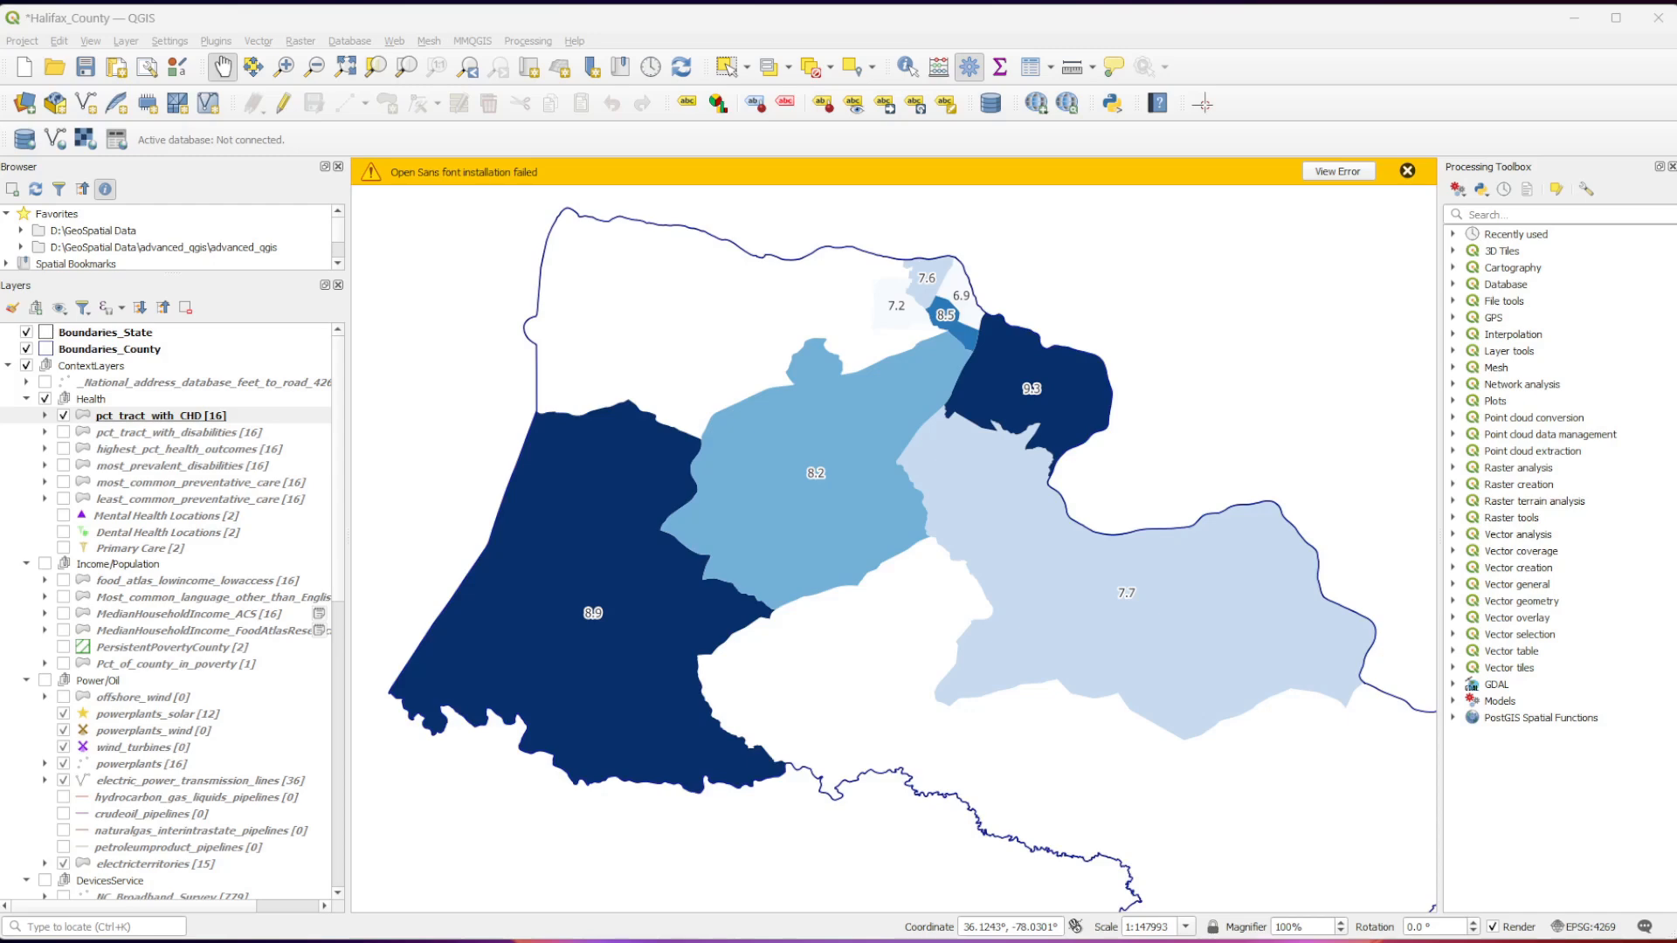
Review the pct_tract_with_CHD layer's information, from the general details and abstract through the field list to the source links.
left_click(147, 416)
right_click(148, 422)
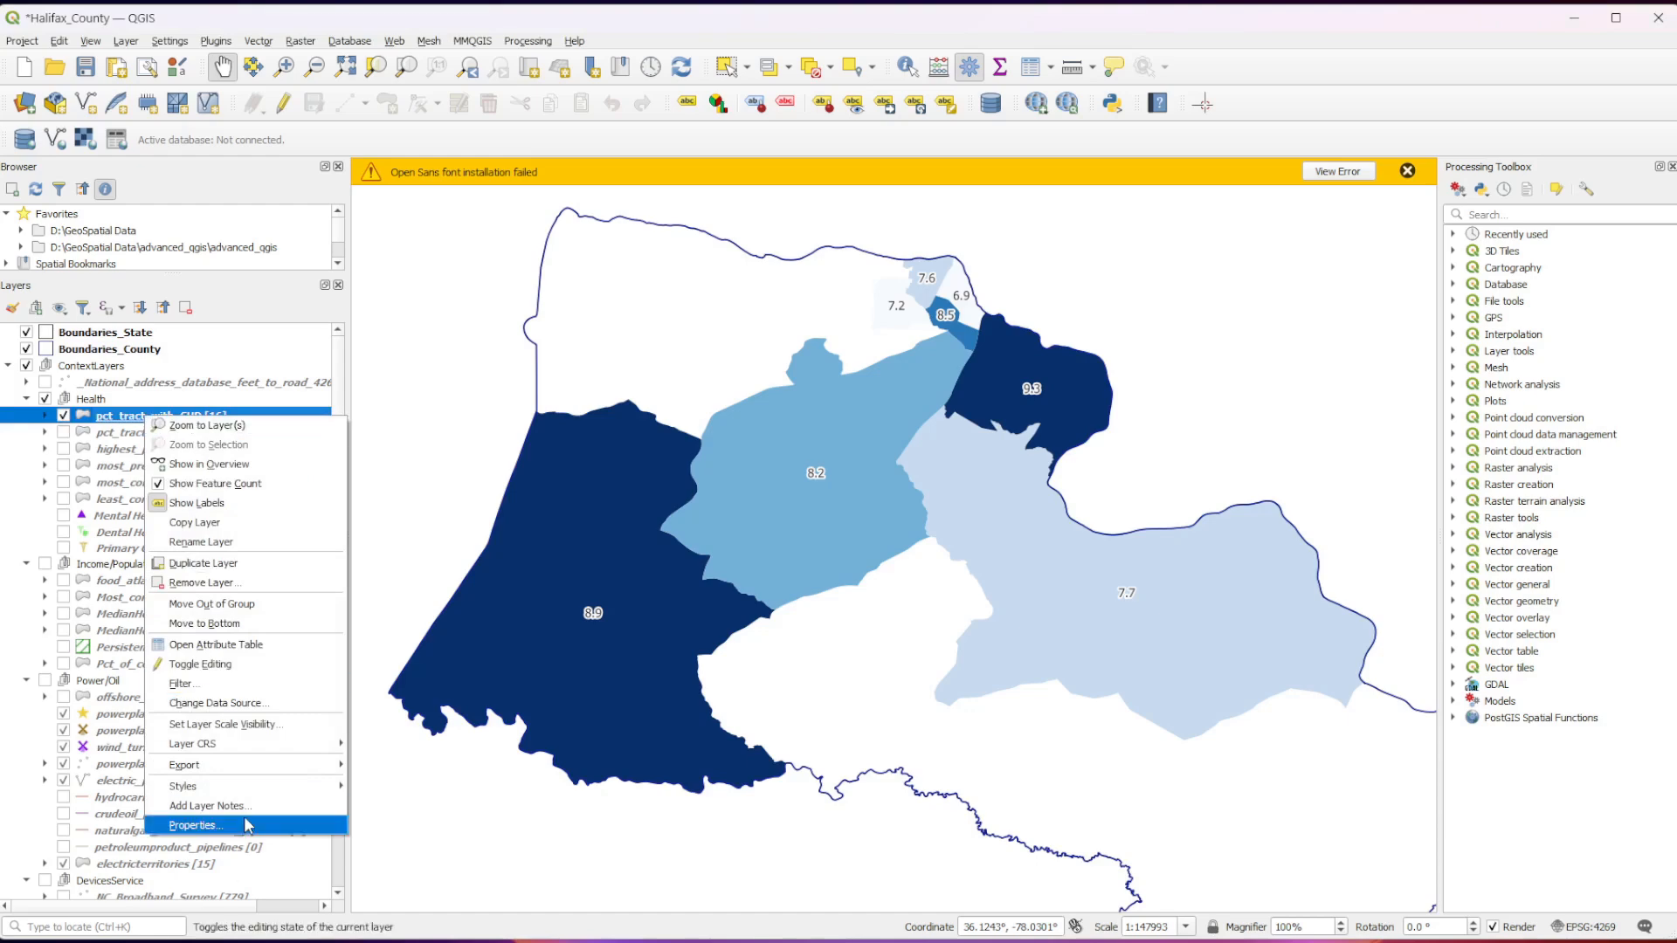
left_click(248, 825)
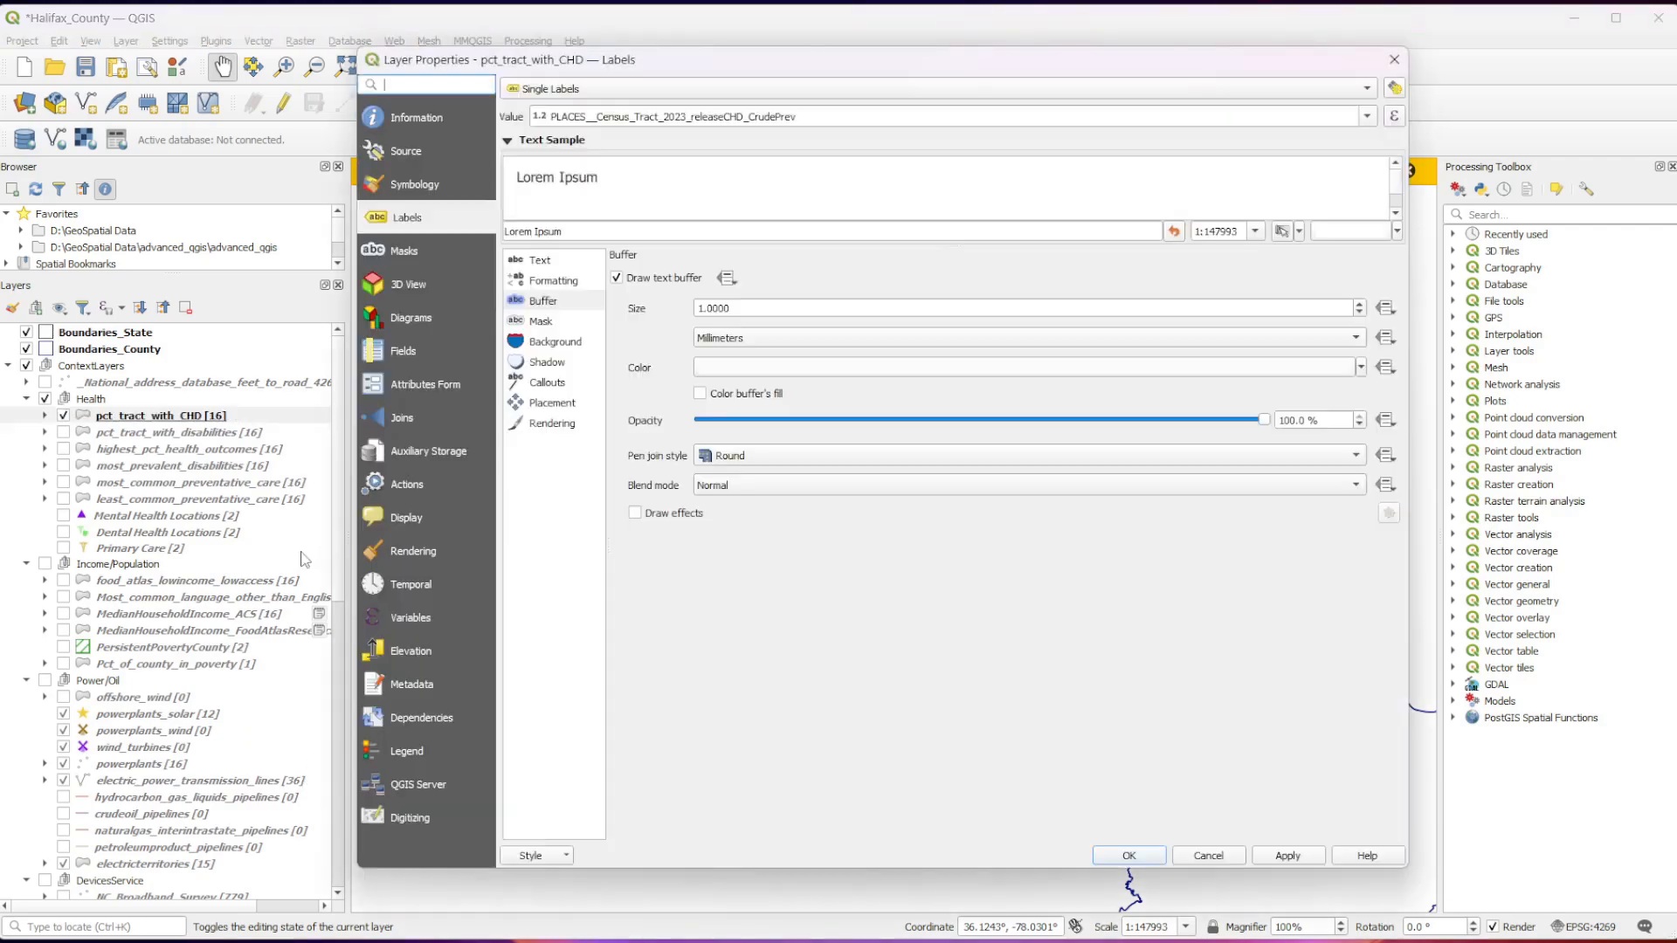
left_click(425, 116)
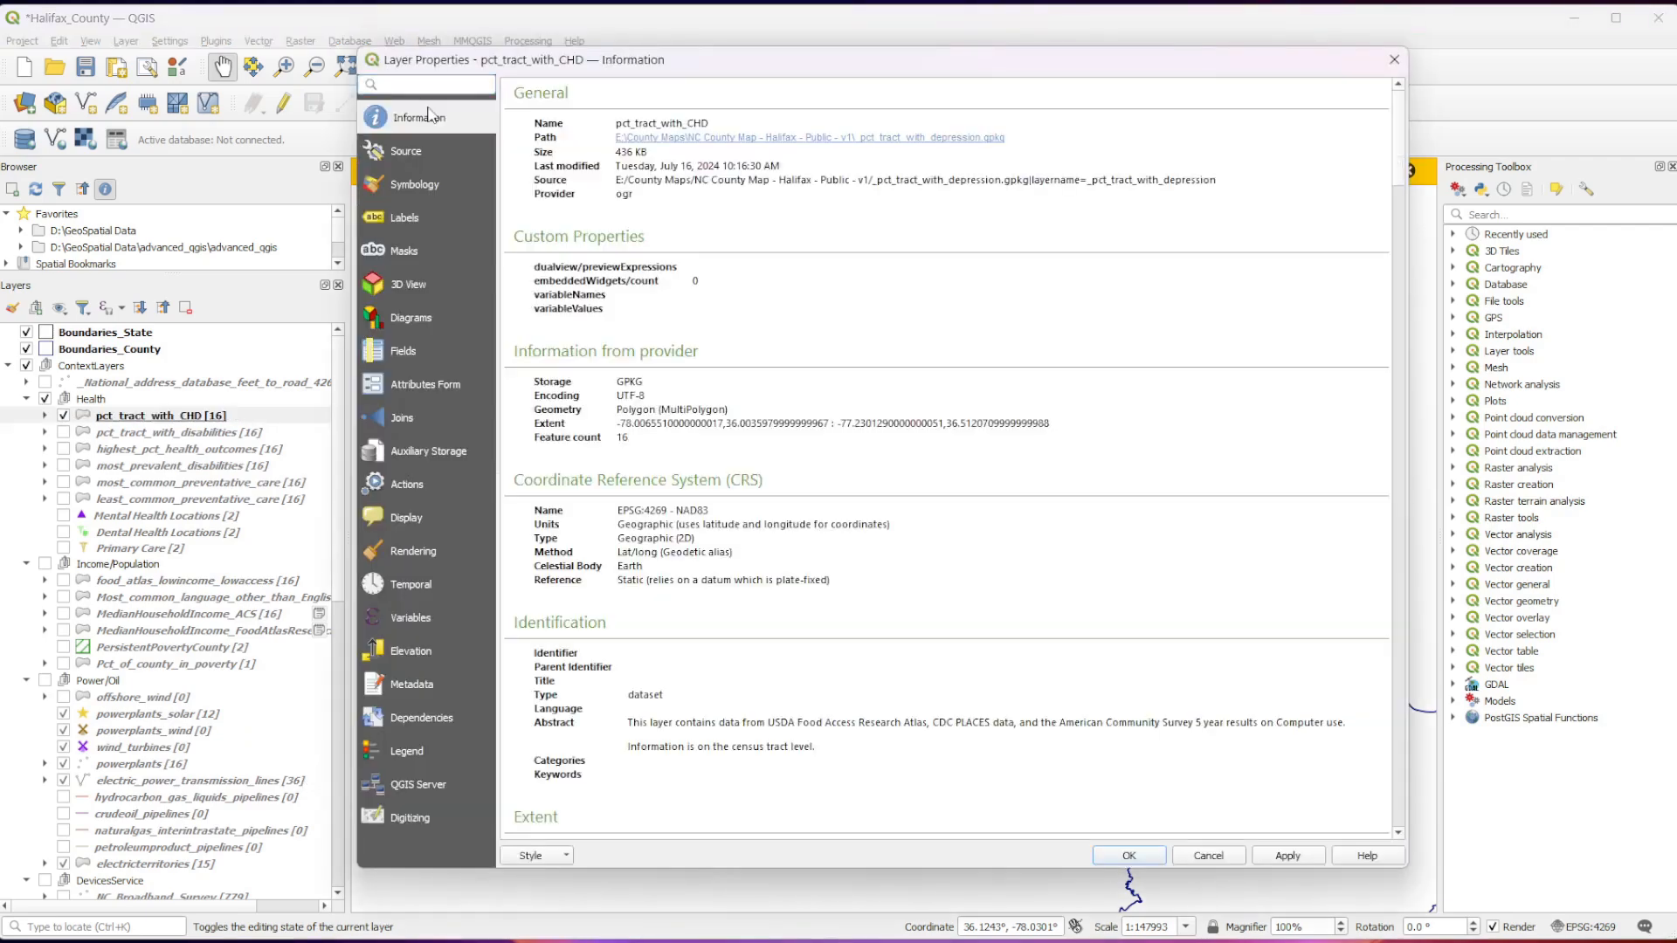
scroll(863, 559, "down", 15)
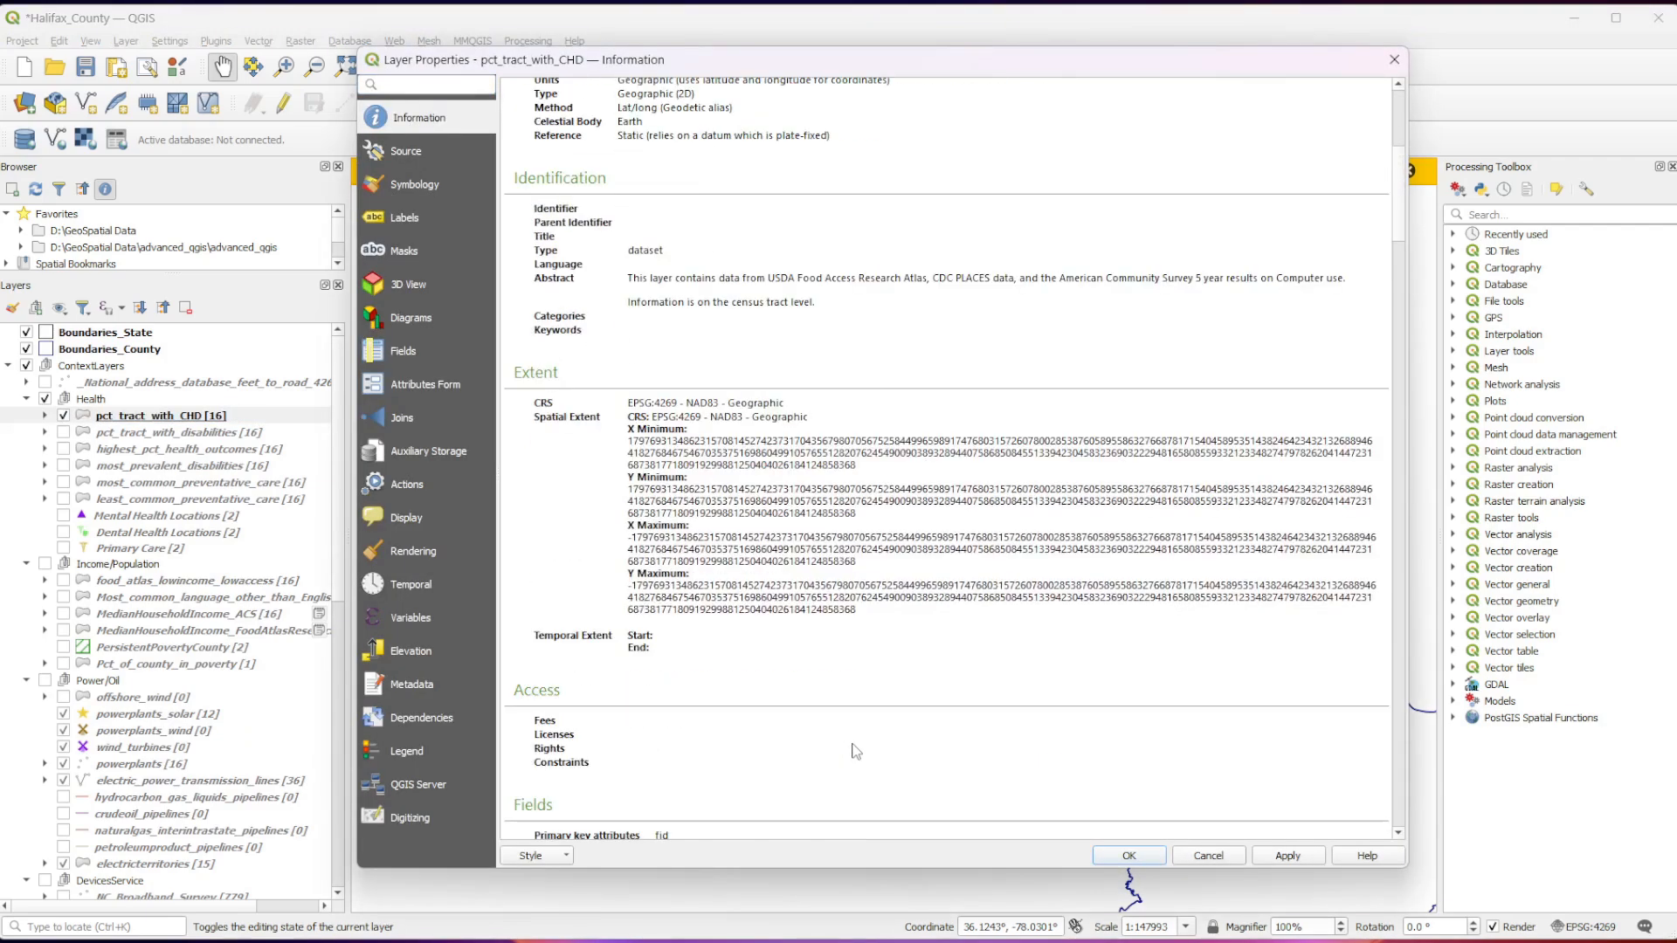
scroll(855, 751, "down", 5)
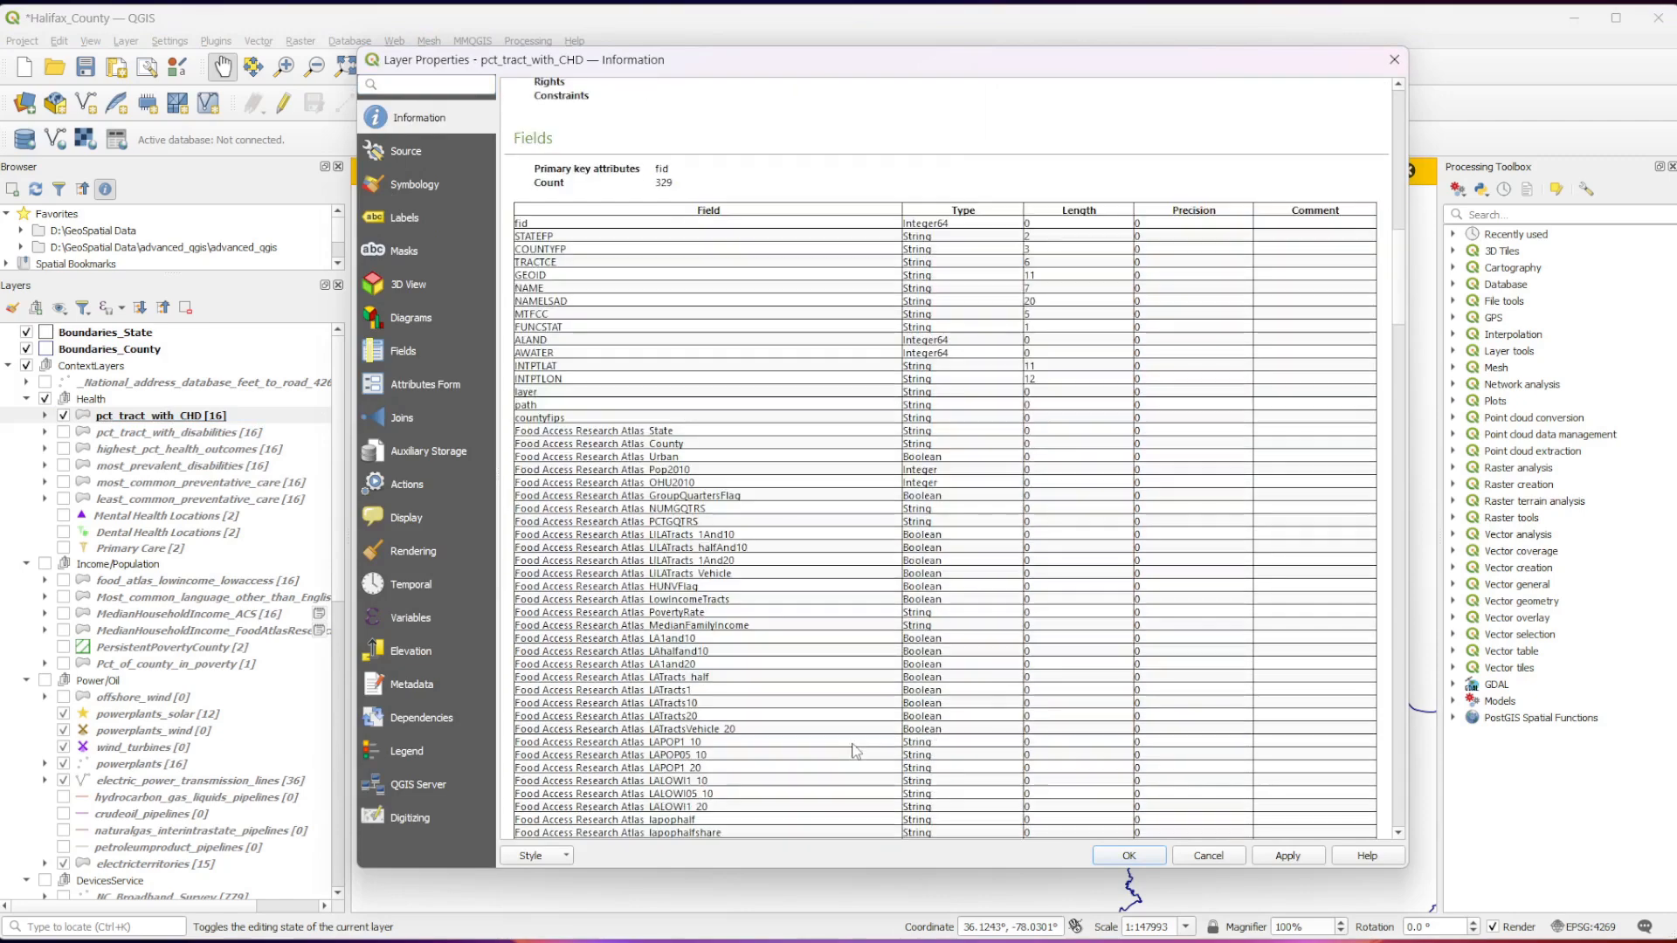
scroll(855, 752, "down", 2)
scroll(855, 751, "down", 10)
scroll(855, 751, "down", 15)
scroll(855, 751, "down", 6)
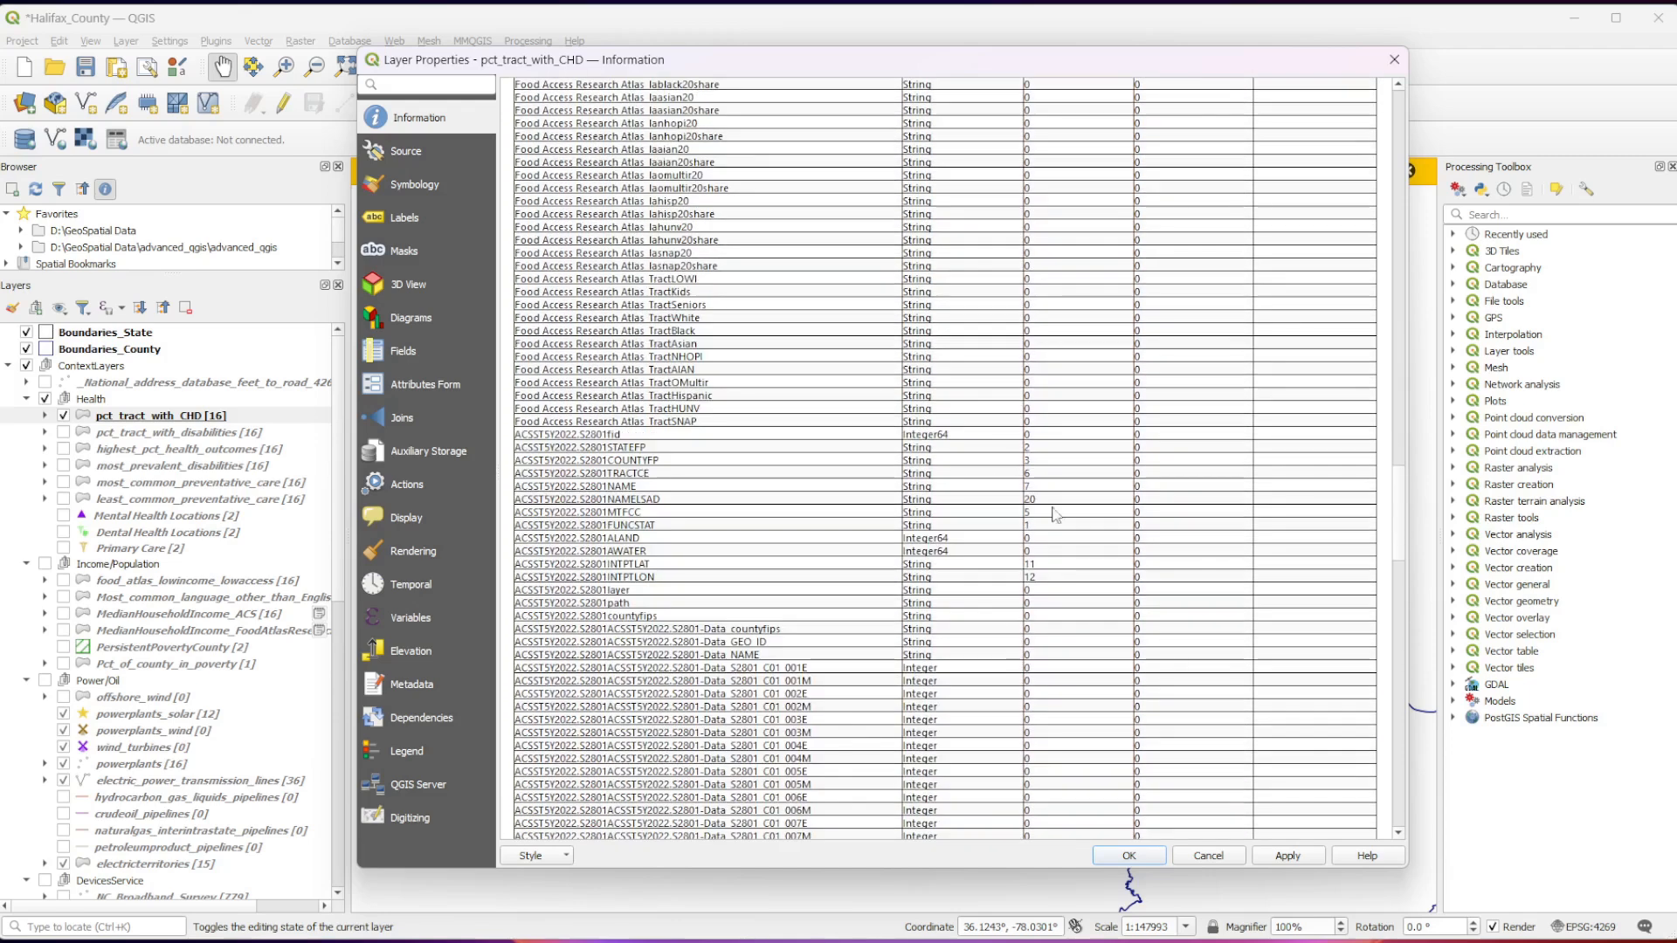
left_click(1400, 621)
left_click_drag(1400, 622, 1398, 869)
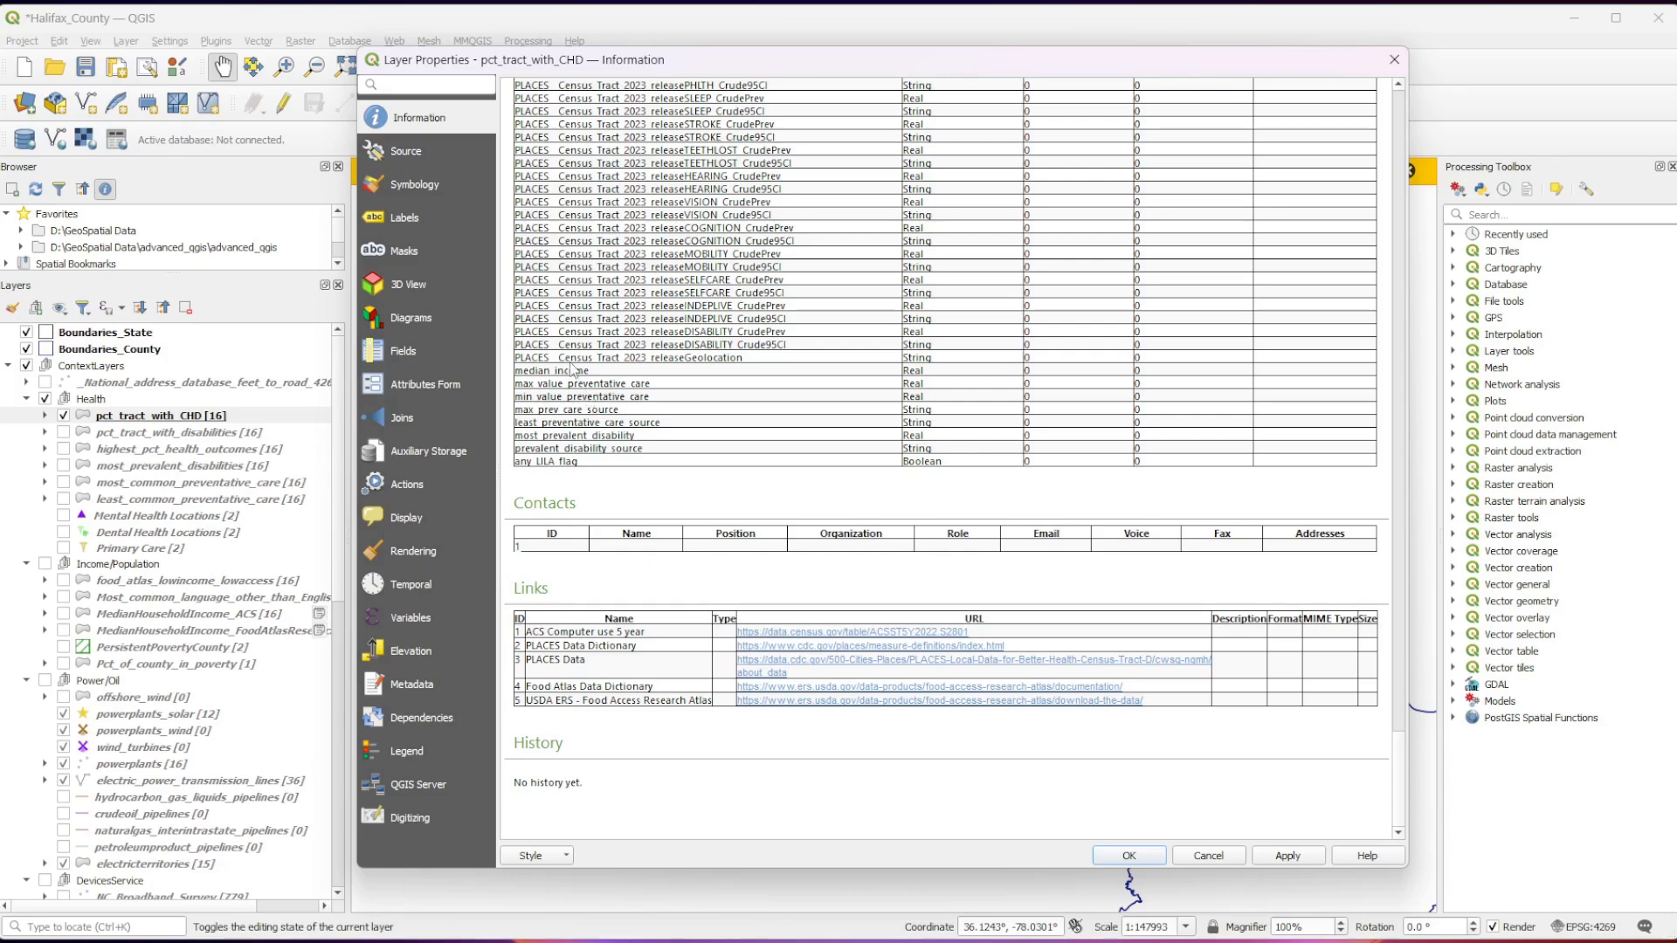
Set the graduated symbology value of pct_tract_with_CHD to median_income.
left_click(405, 188)
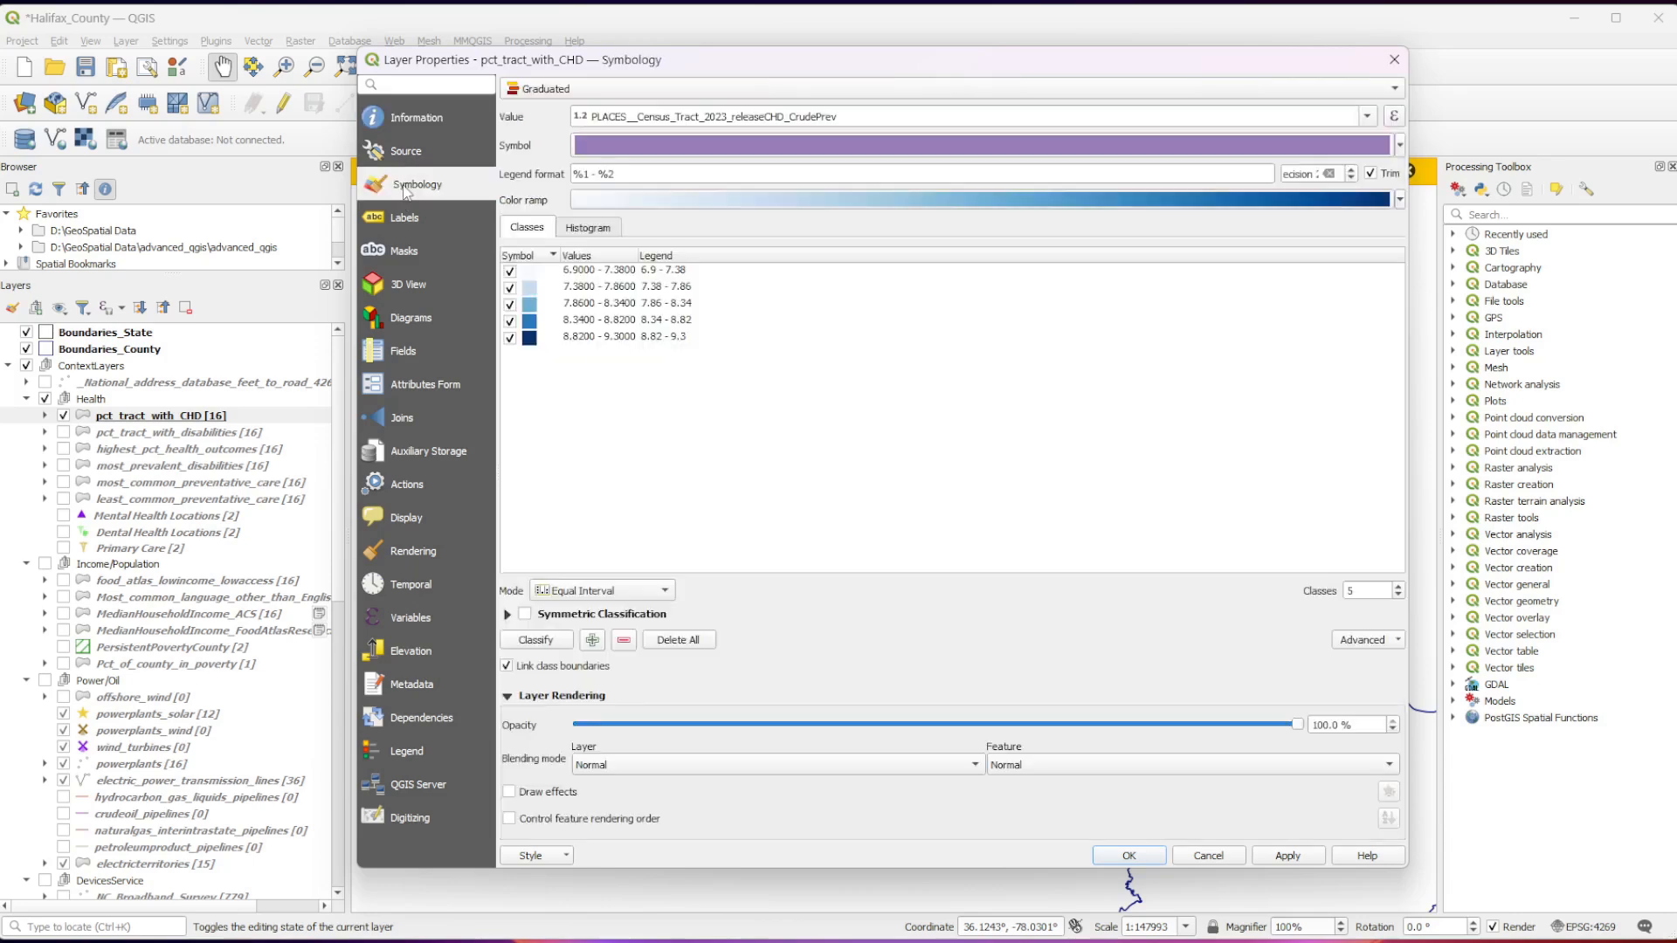
left_click(1368, 117)
scroll(1310, 201, "down", 10)
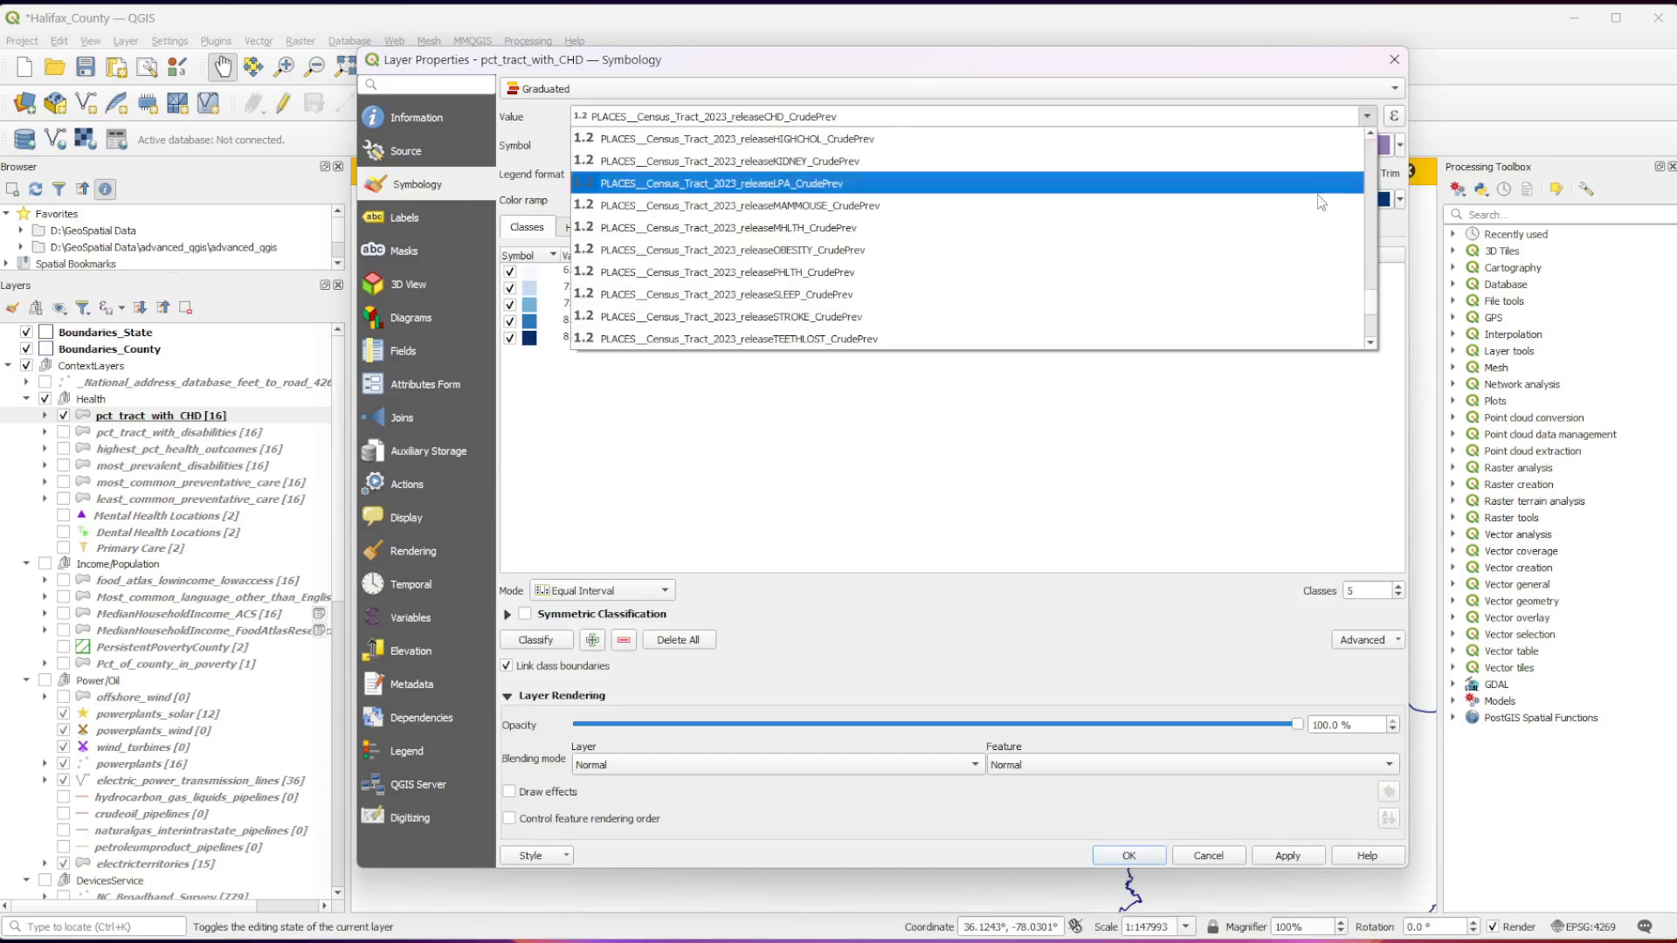
left_click(796, 274)
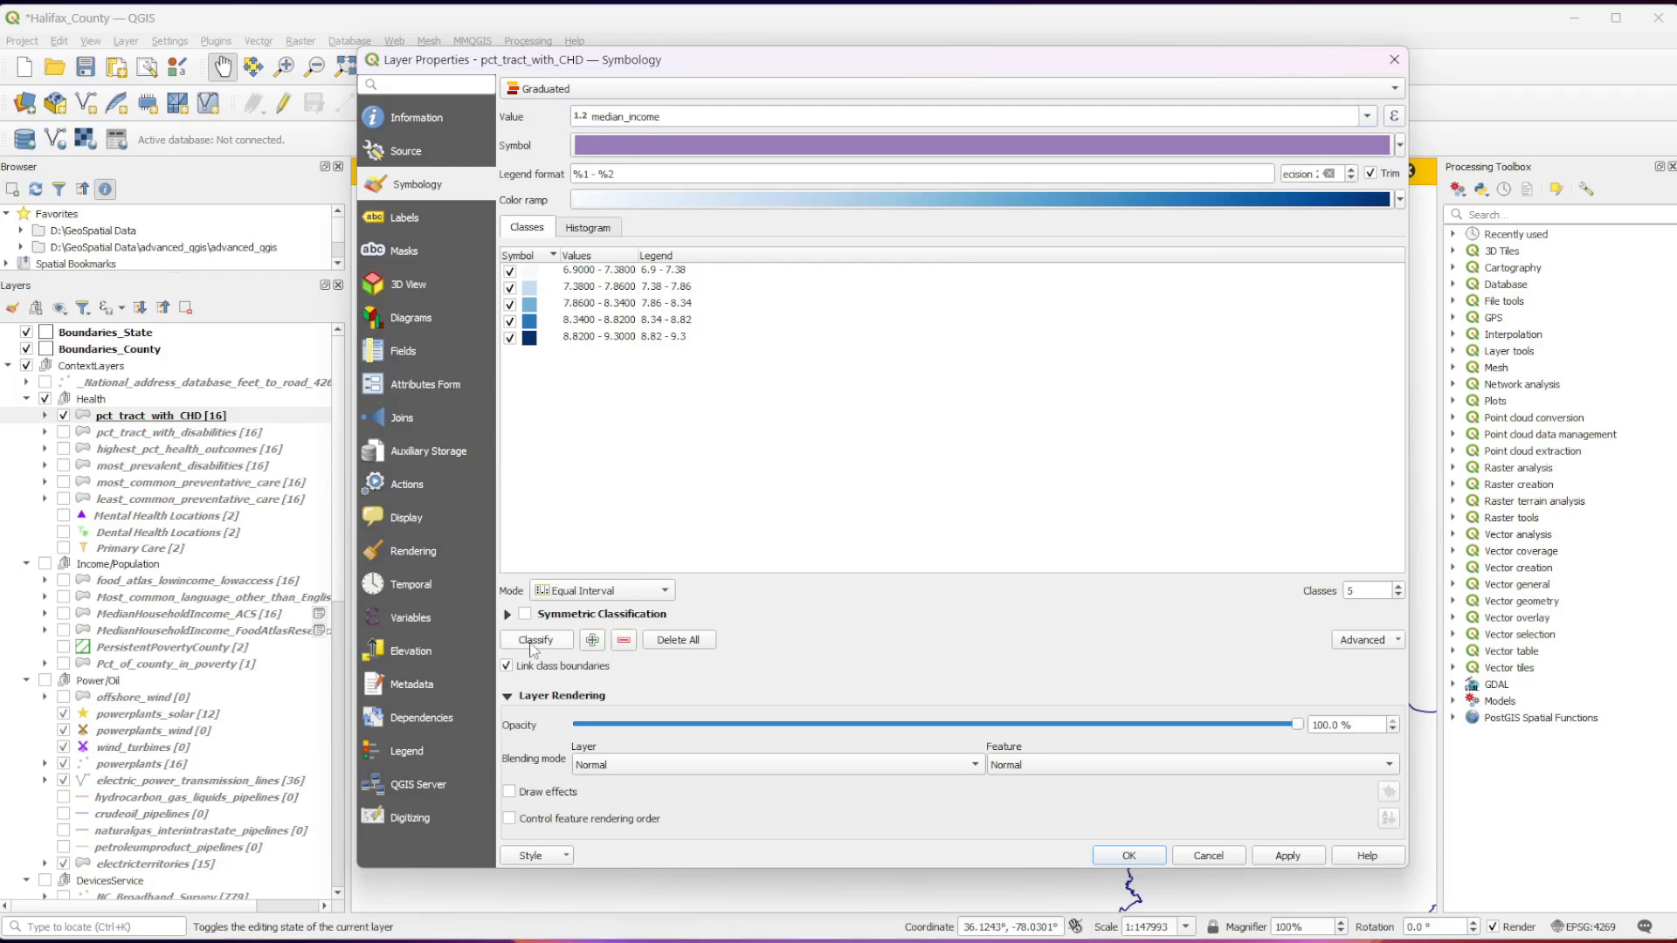
Classify the layer's median_income values into 10 classes using the Equal Interval mode.
left_click(534, 642)
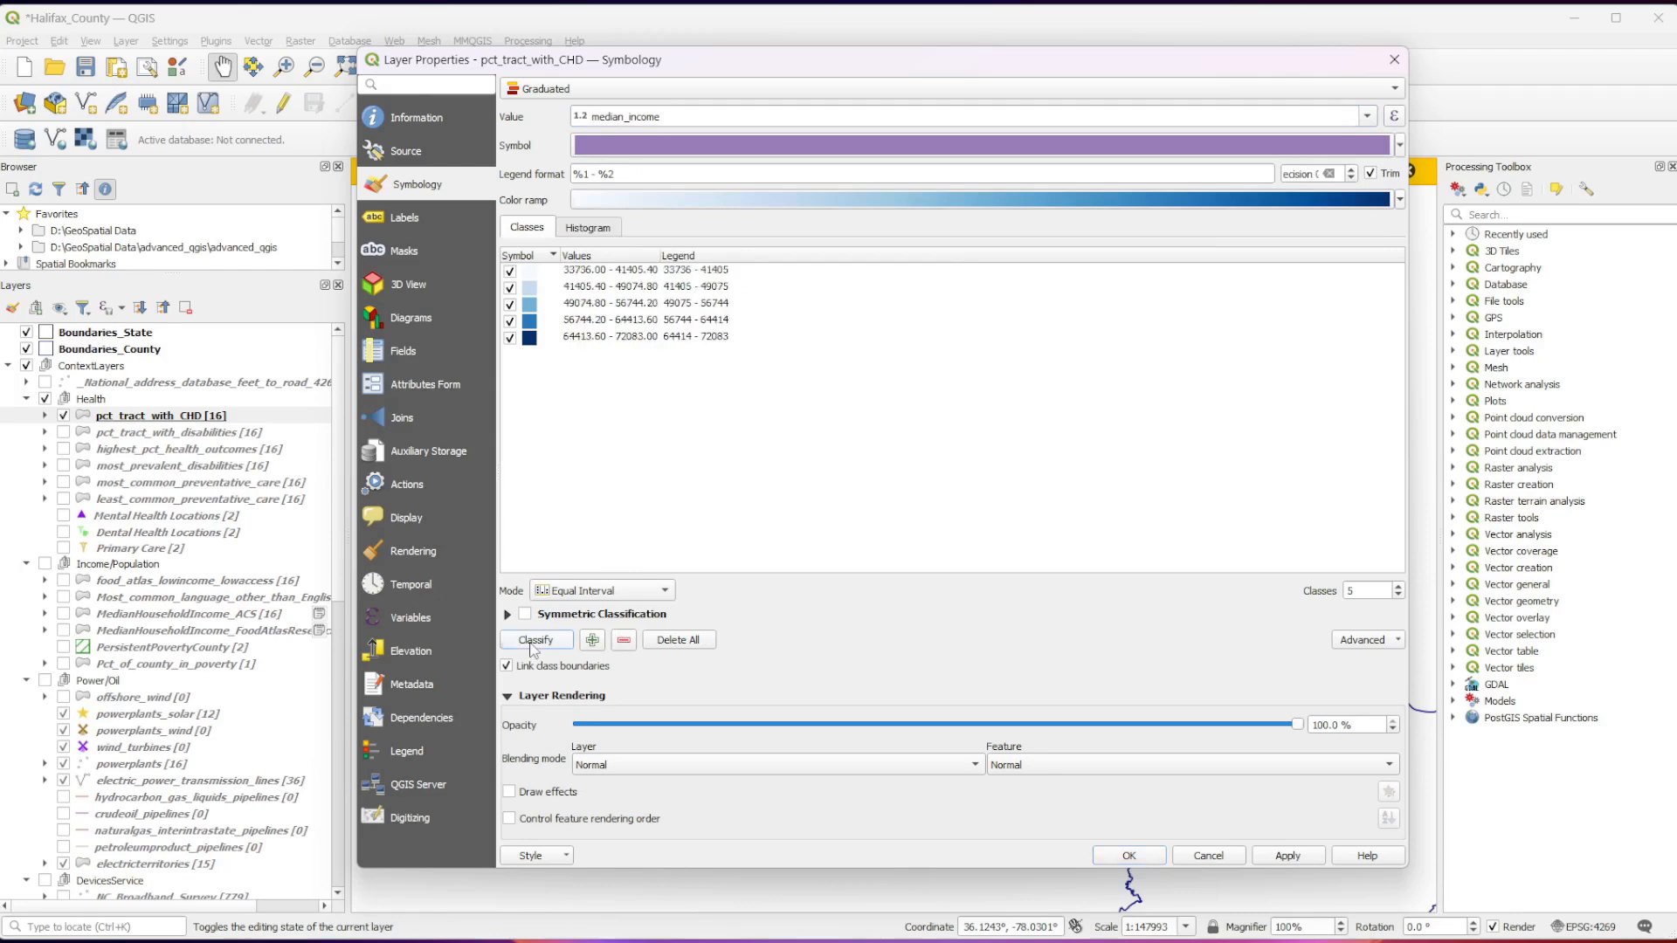
left_click(603, 591)
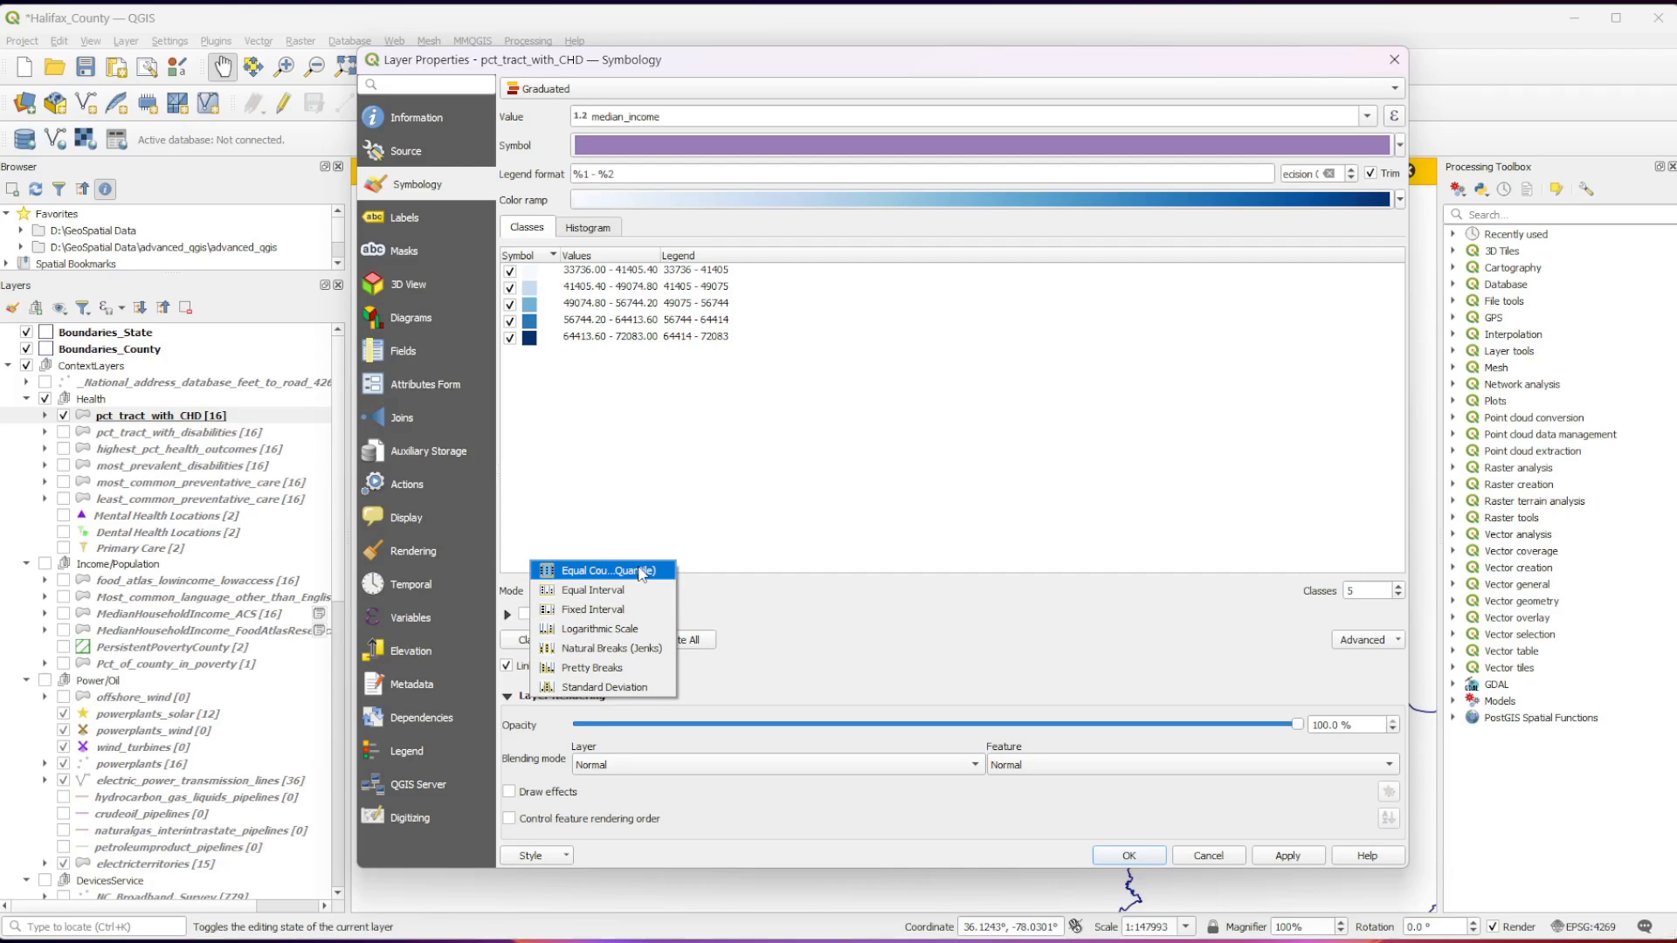
left_click(601, 591)
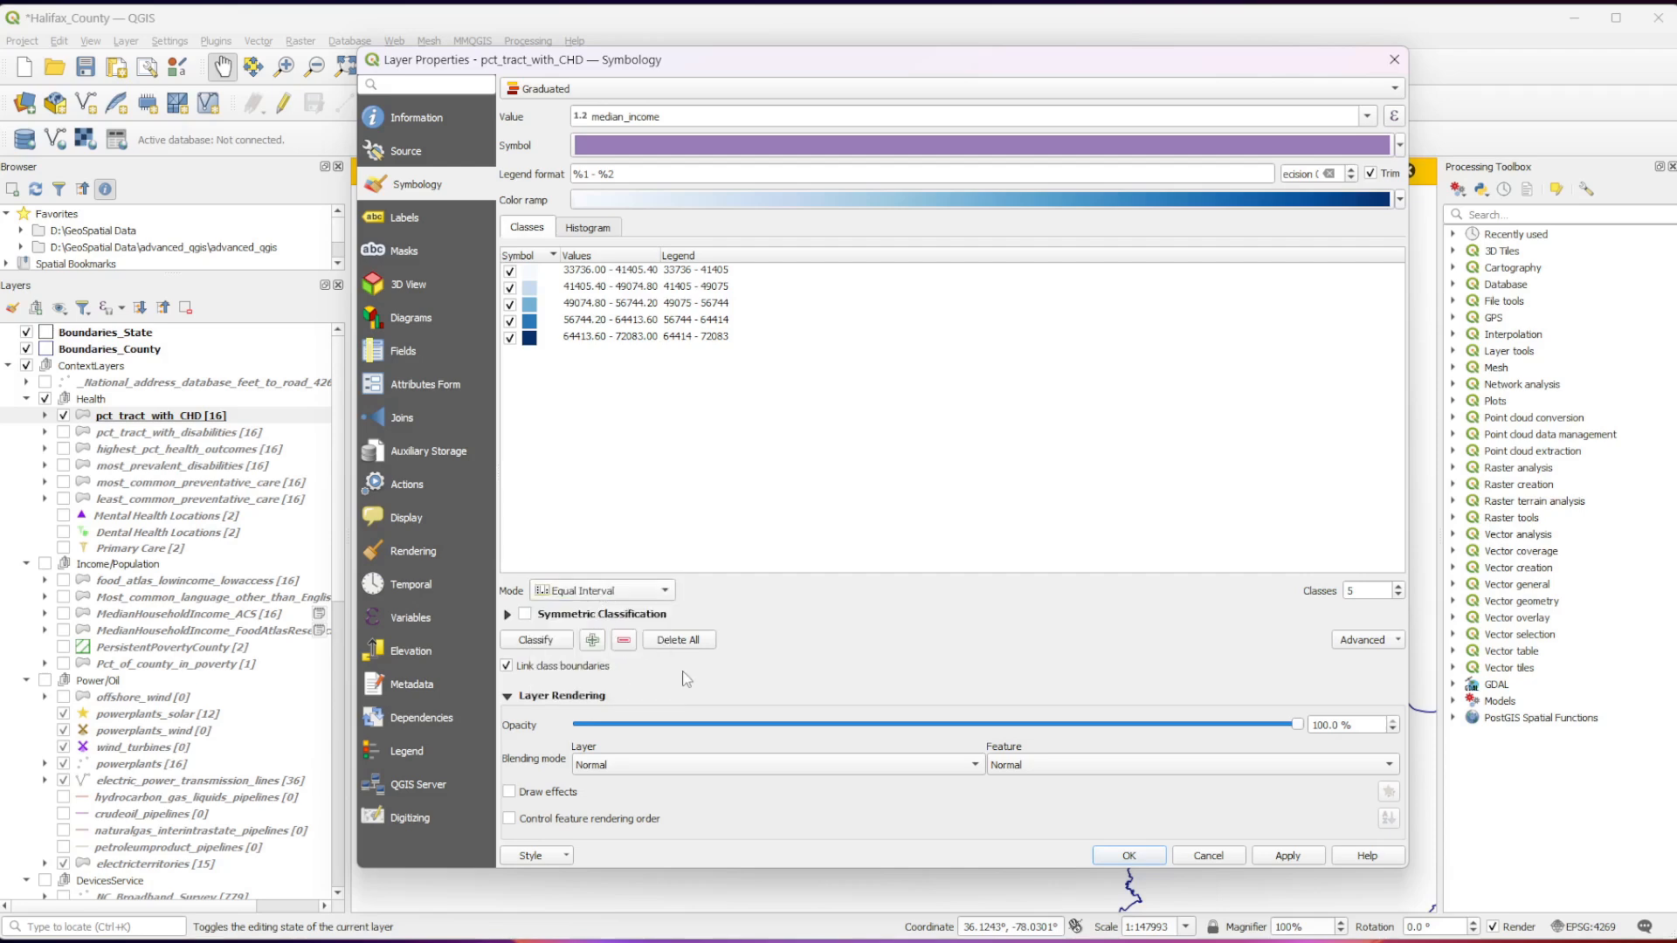
left_click(1369, 590)
double_click(1350, 590)
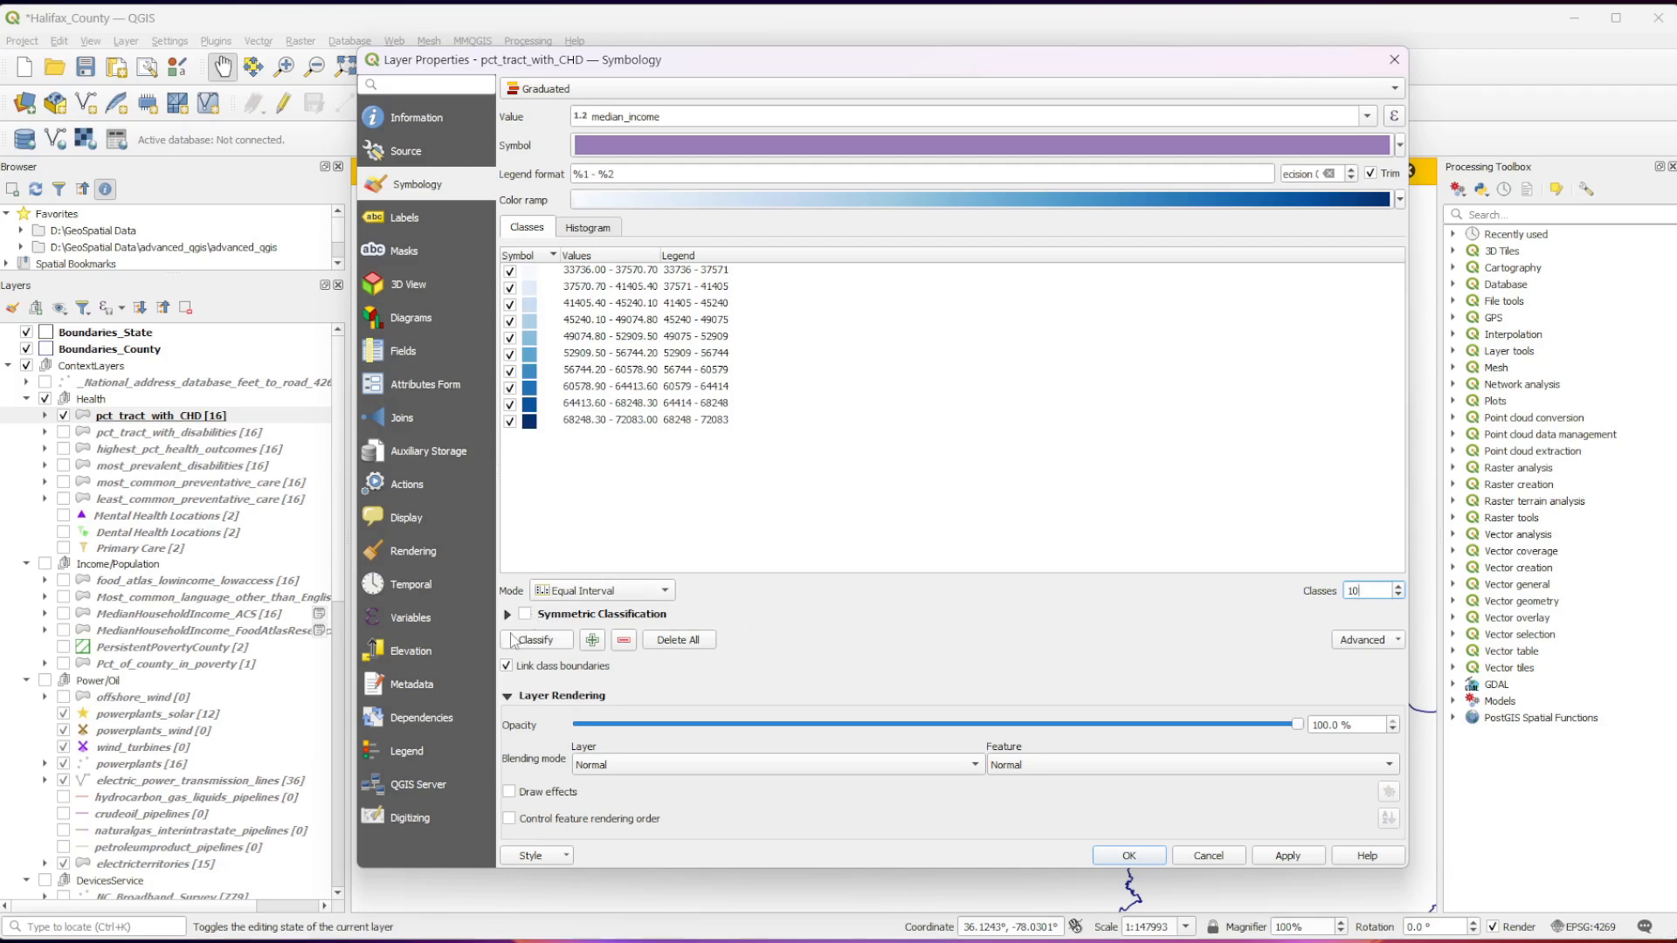
left_click(514, 640)
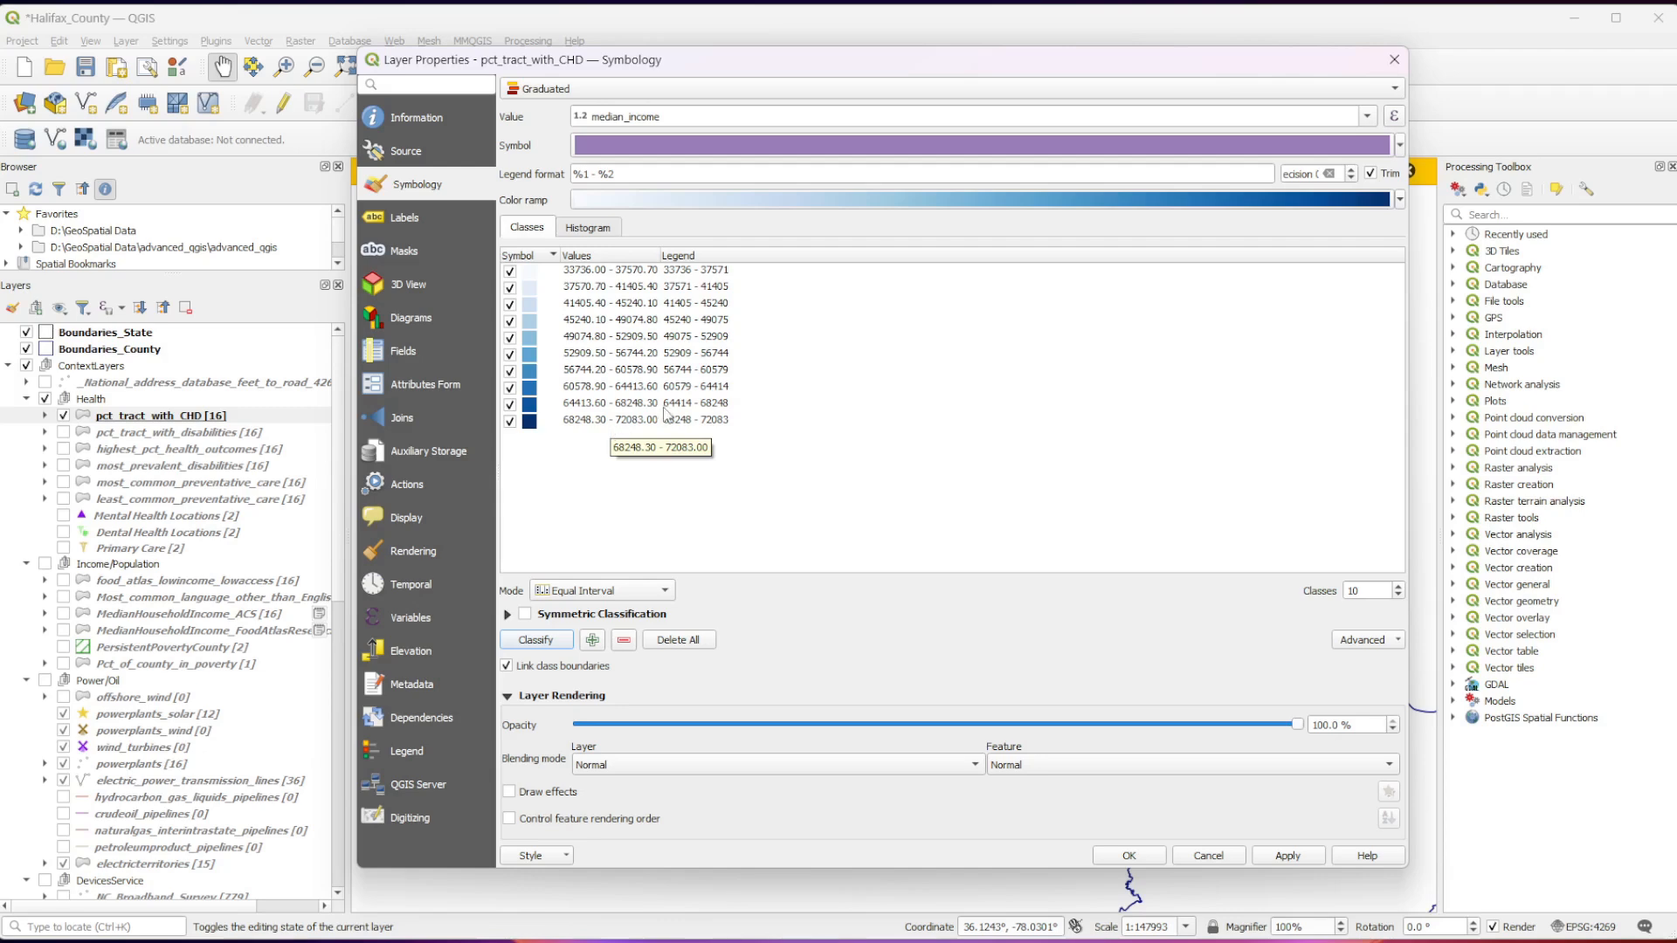
Set the label value of pct_tract_with_CHD to median_income and apply the changes.
left_click(432, 218)
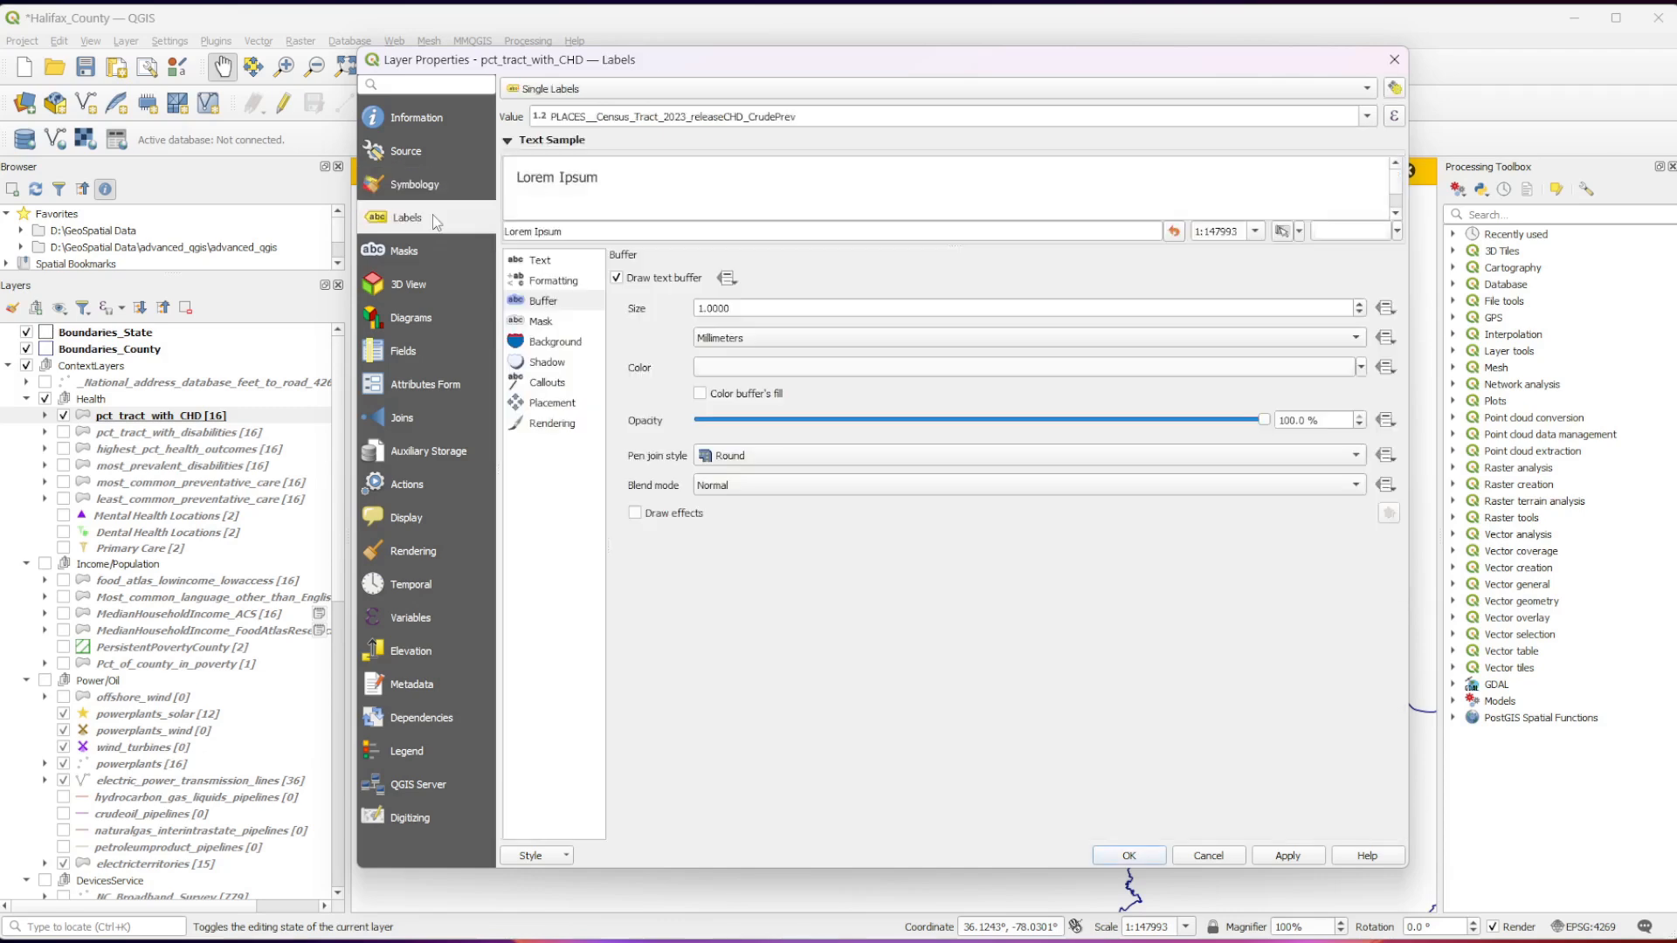
left_click(1367, 119)
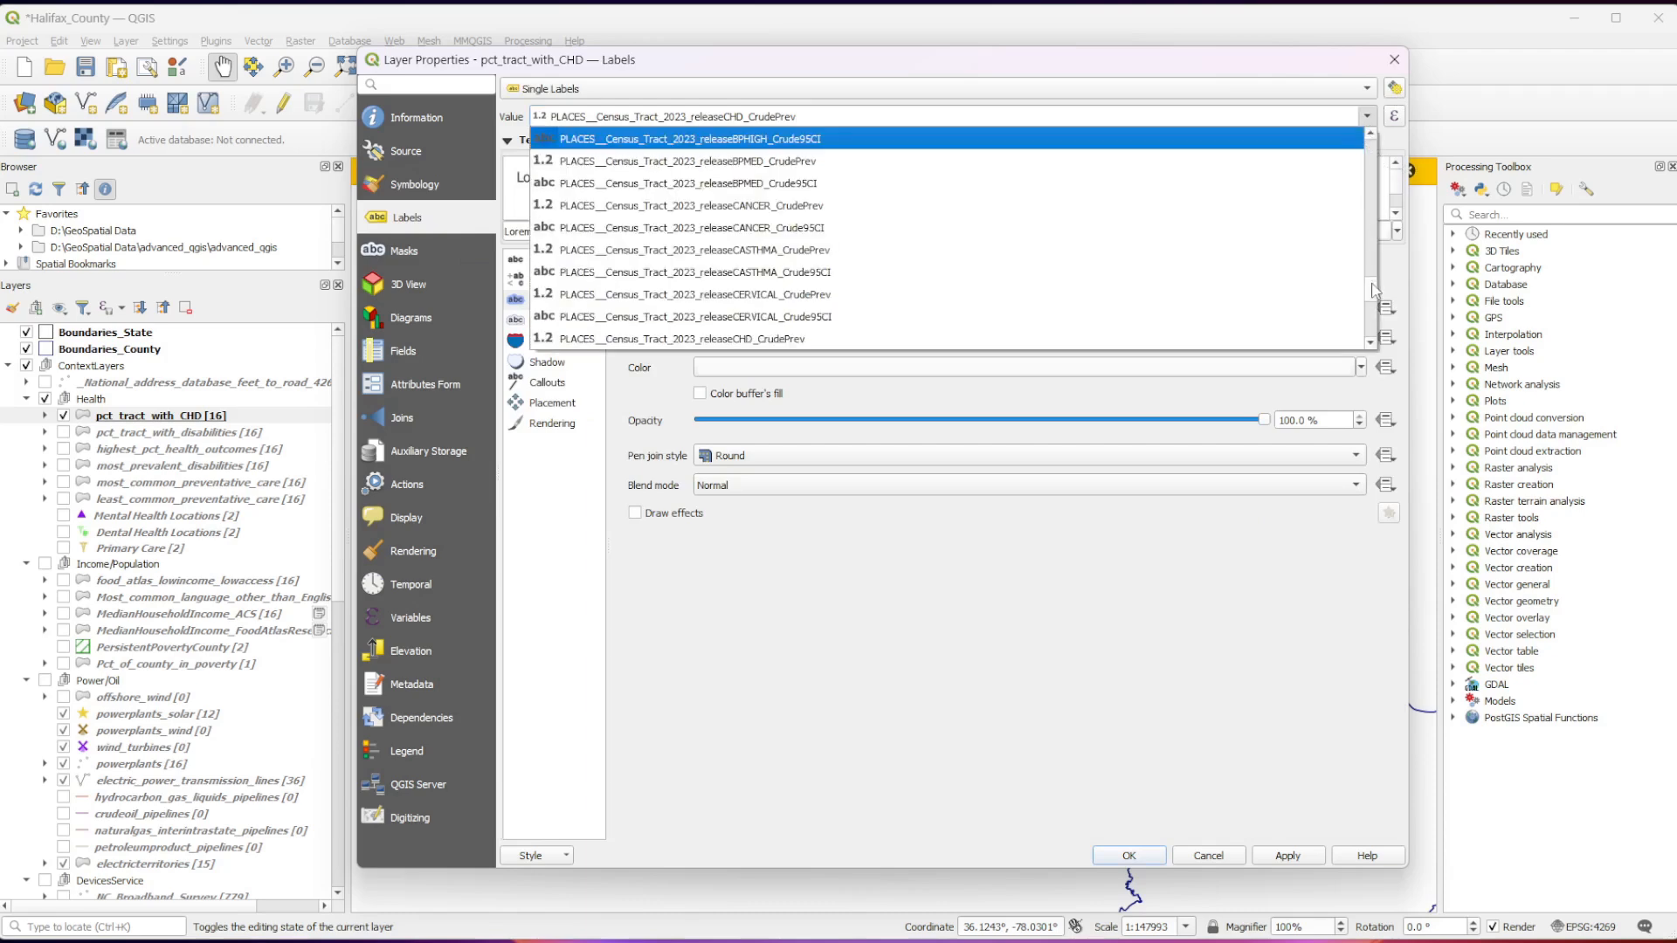
left_click_drag(1372, 284, 1362, 353)
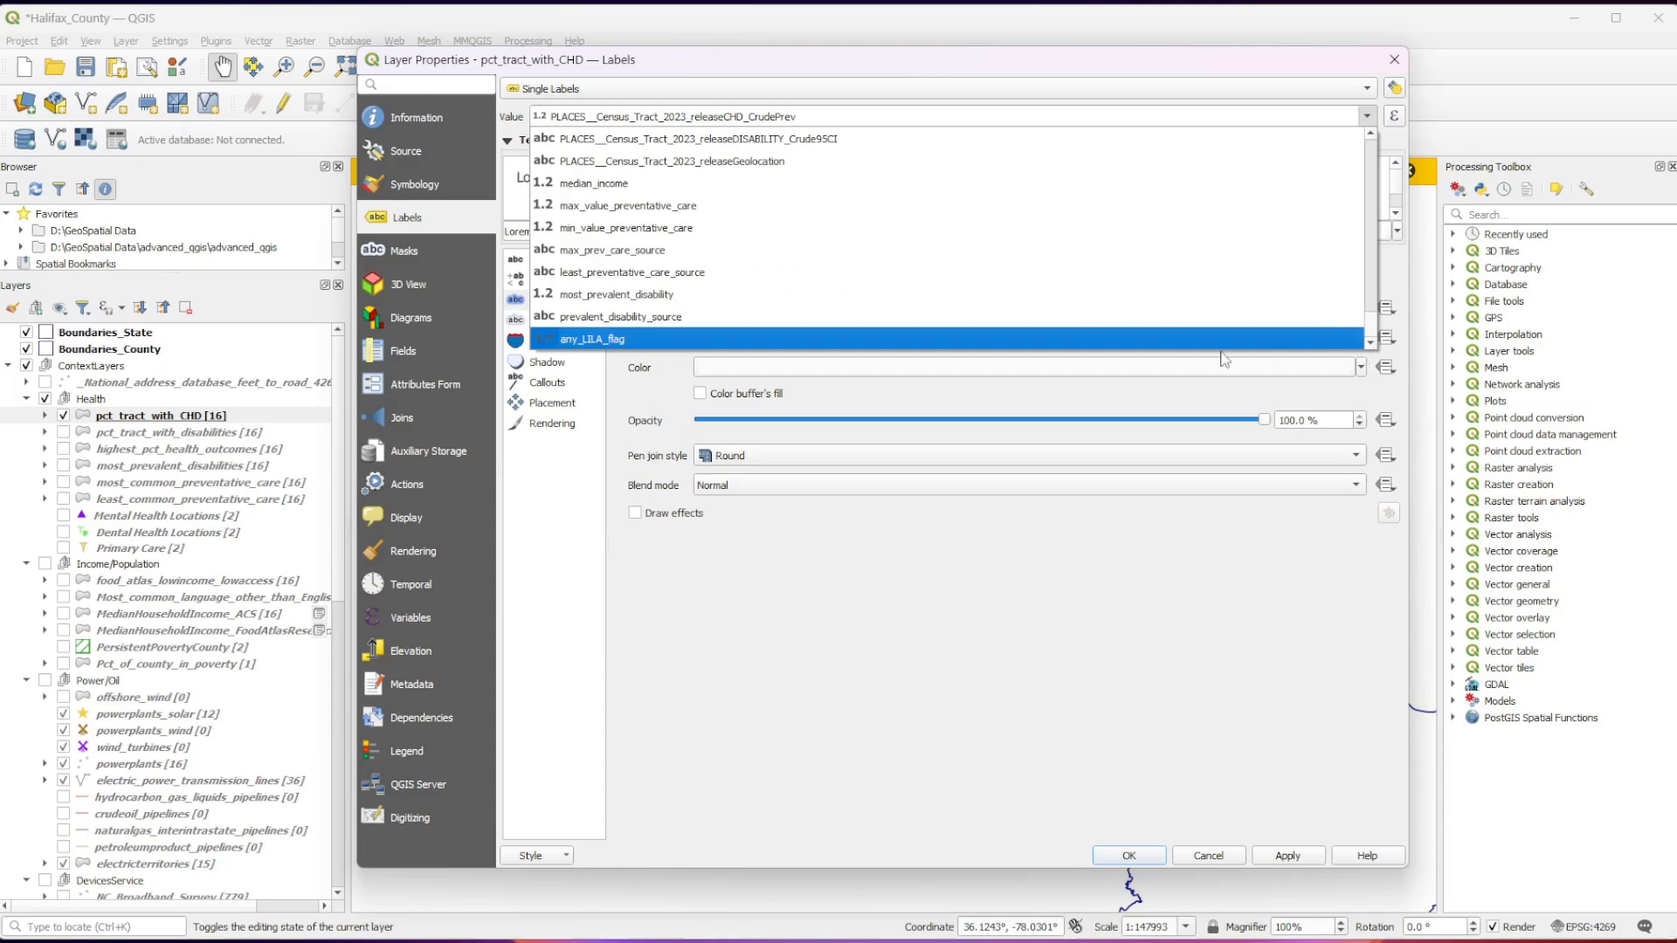
left_click(577, 184)
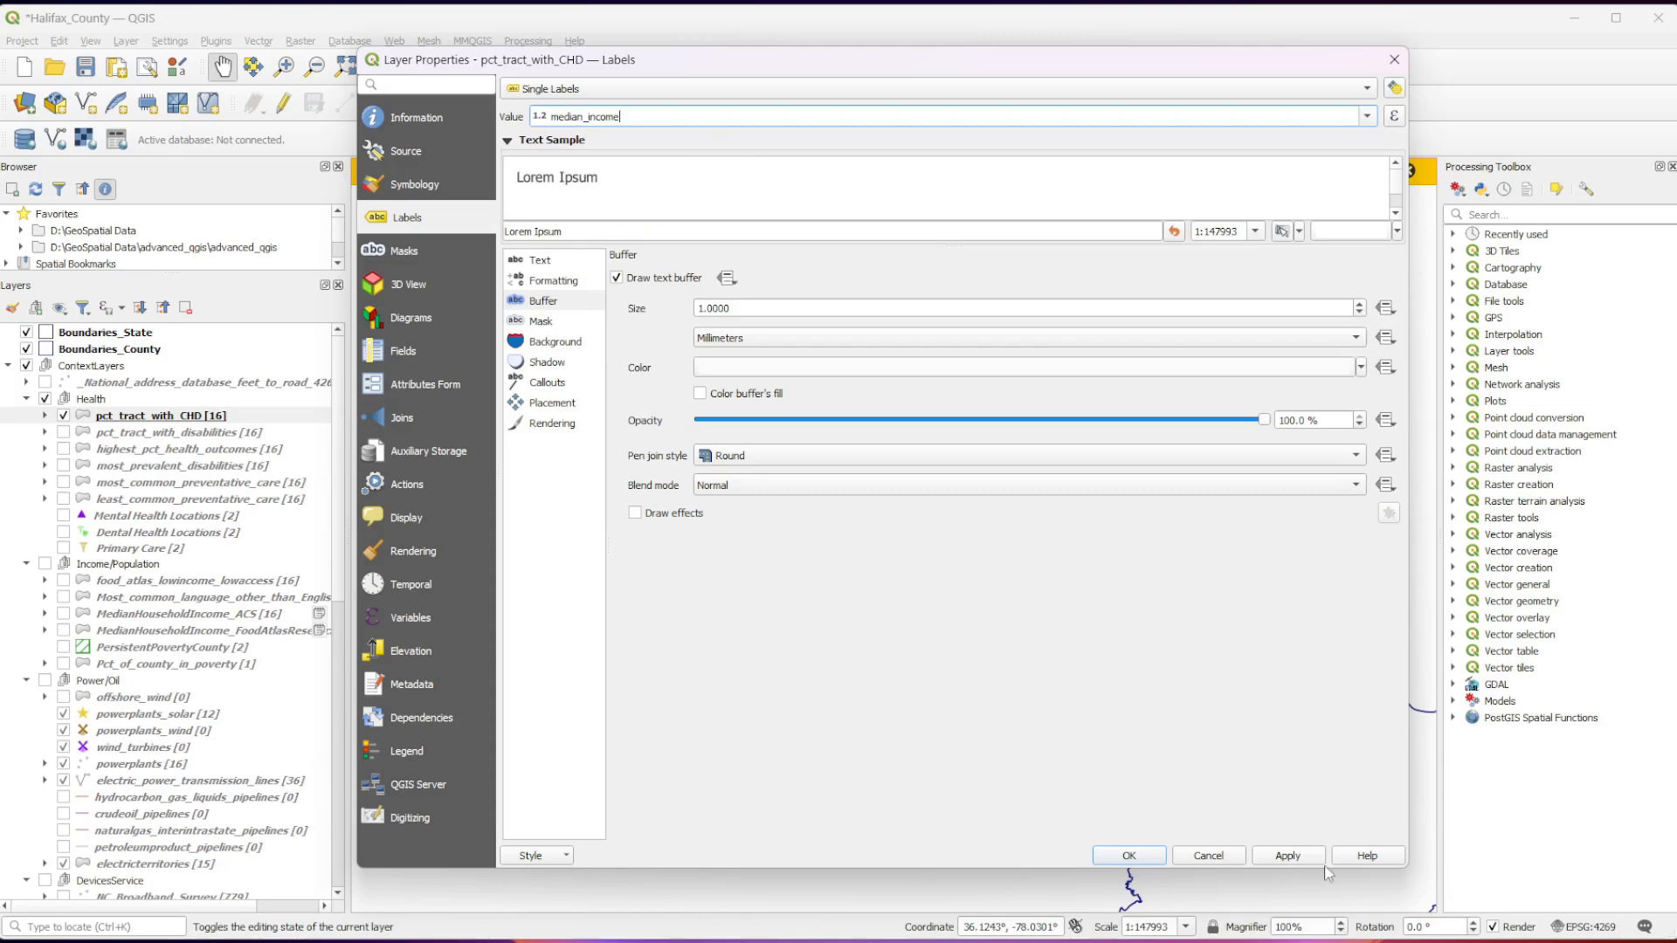
left_click(1285, 861)
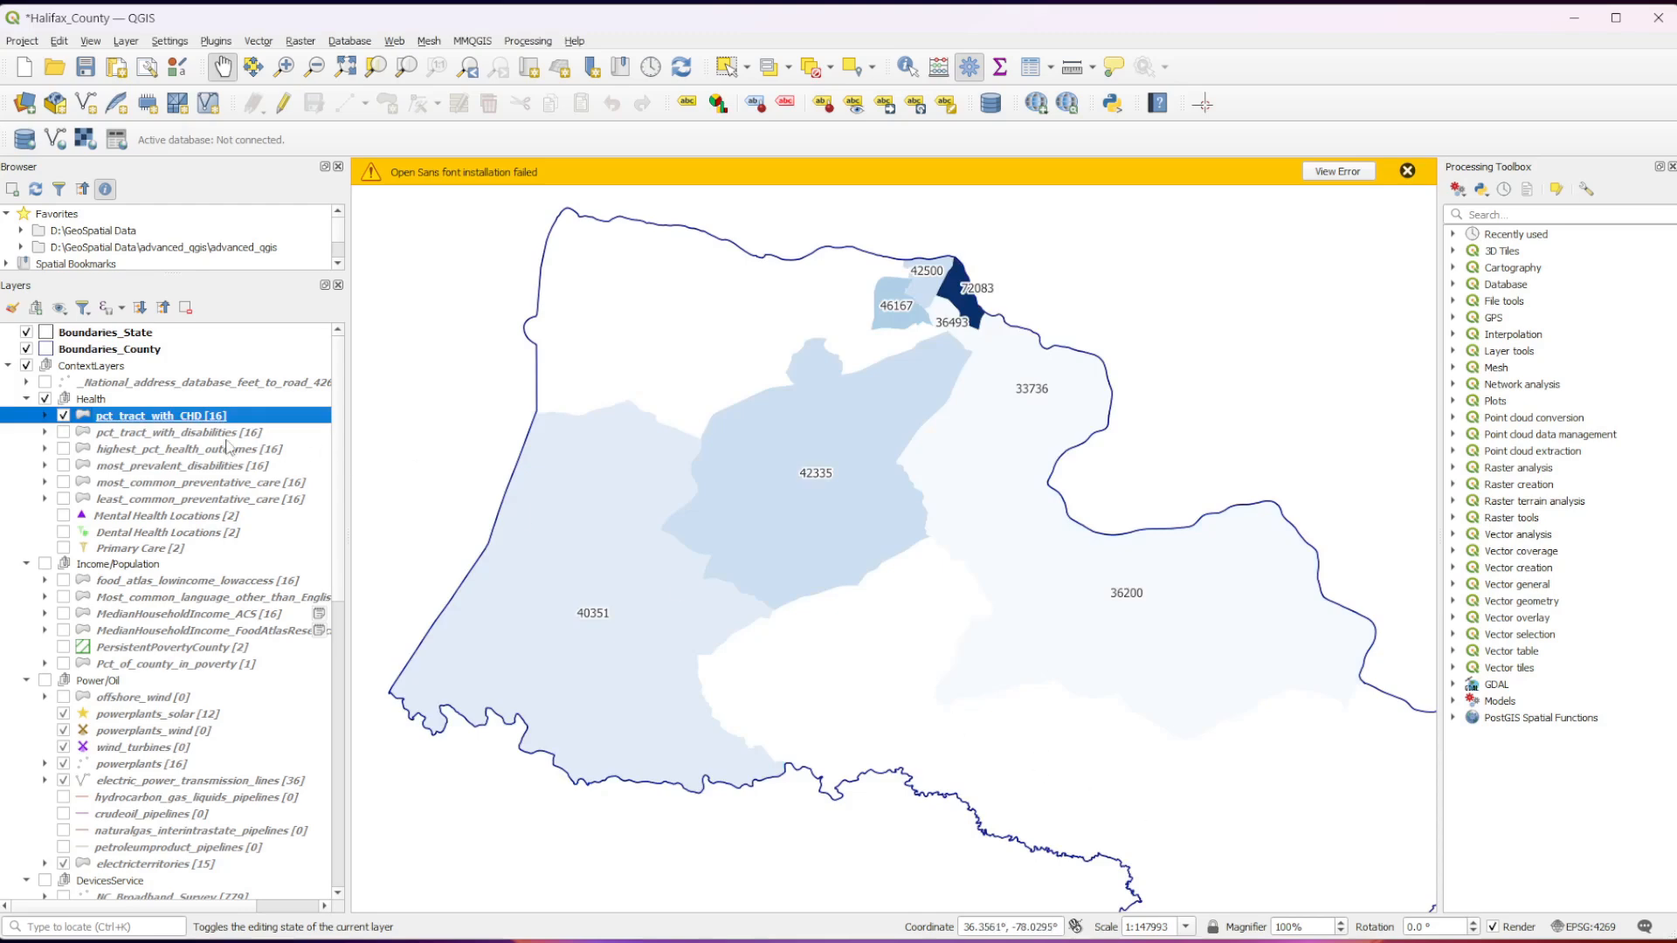
Expand the class legend of pct_tract_with_CHD and rename the layer as MedianIncome.
left_click(45, 416)
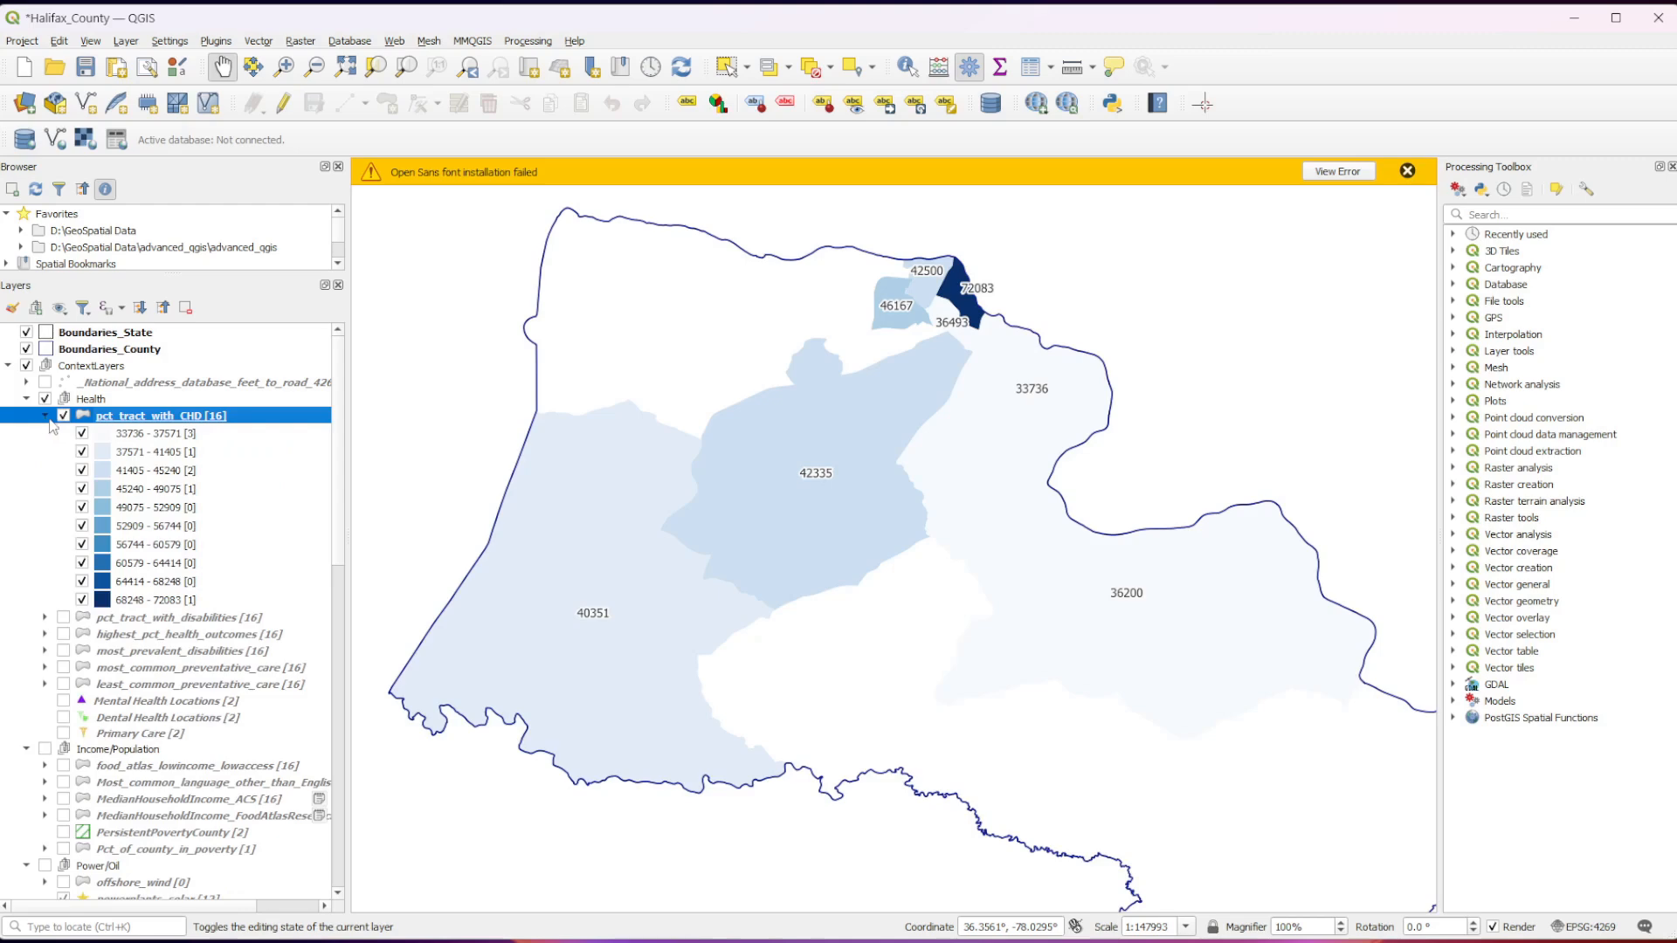
right_click(142, 417)
mouse_move(222, 780)
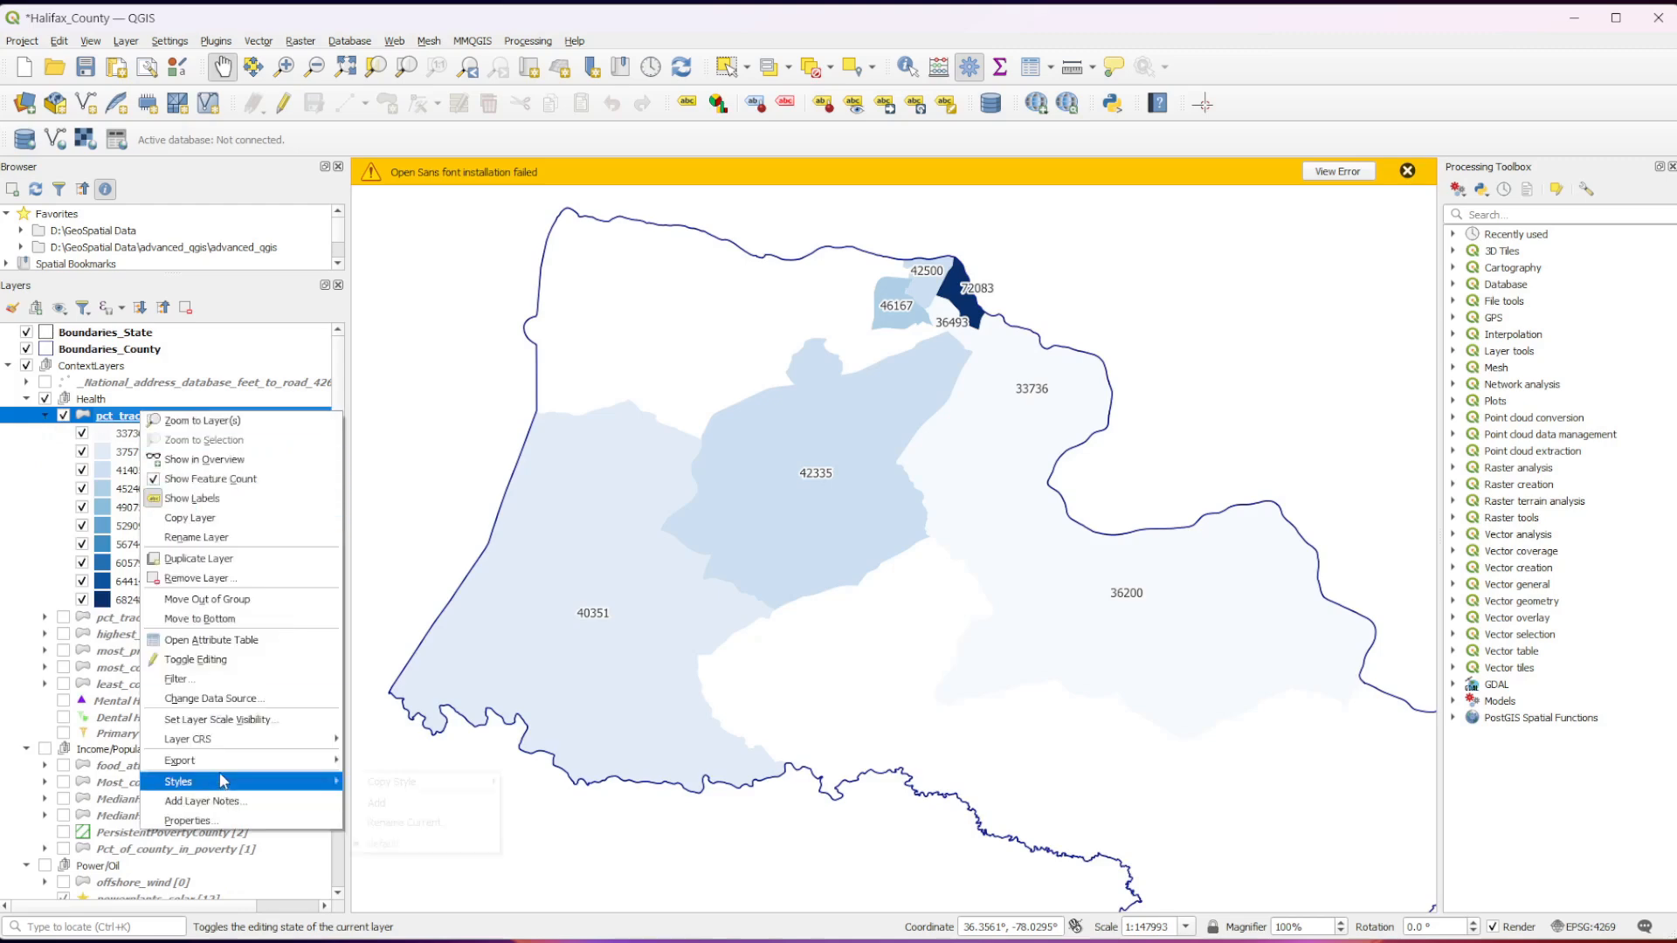
left_click(202, 539)
type("Median")
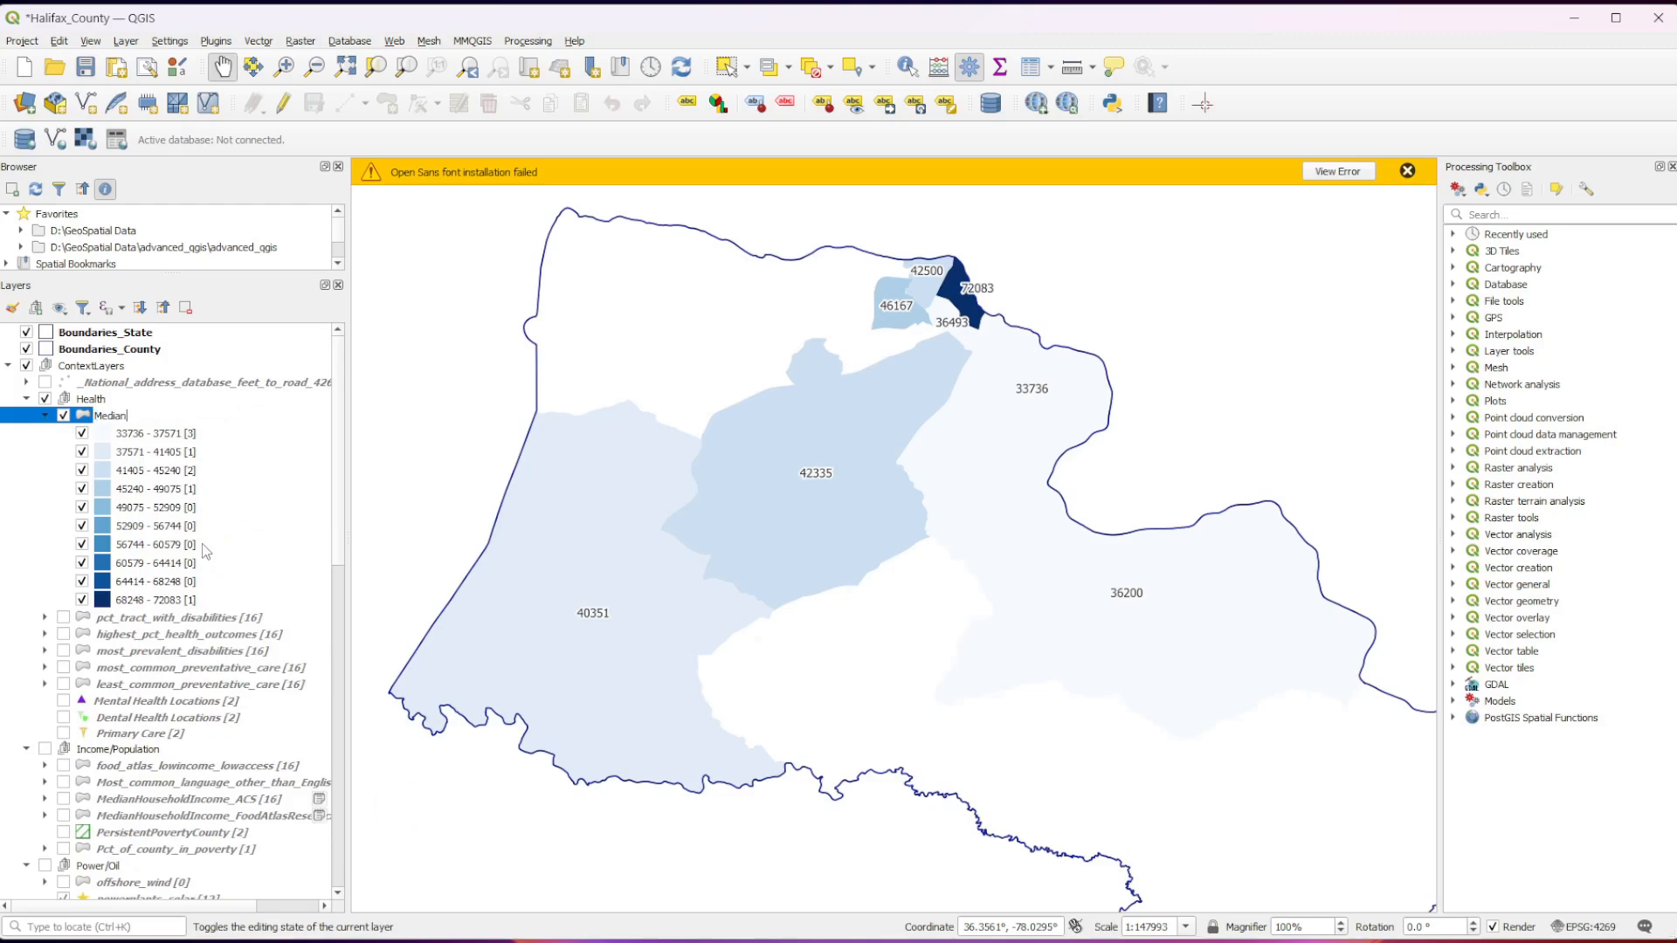
type("Income")
key("Return")
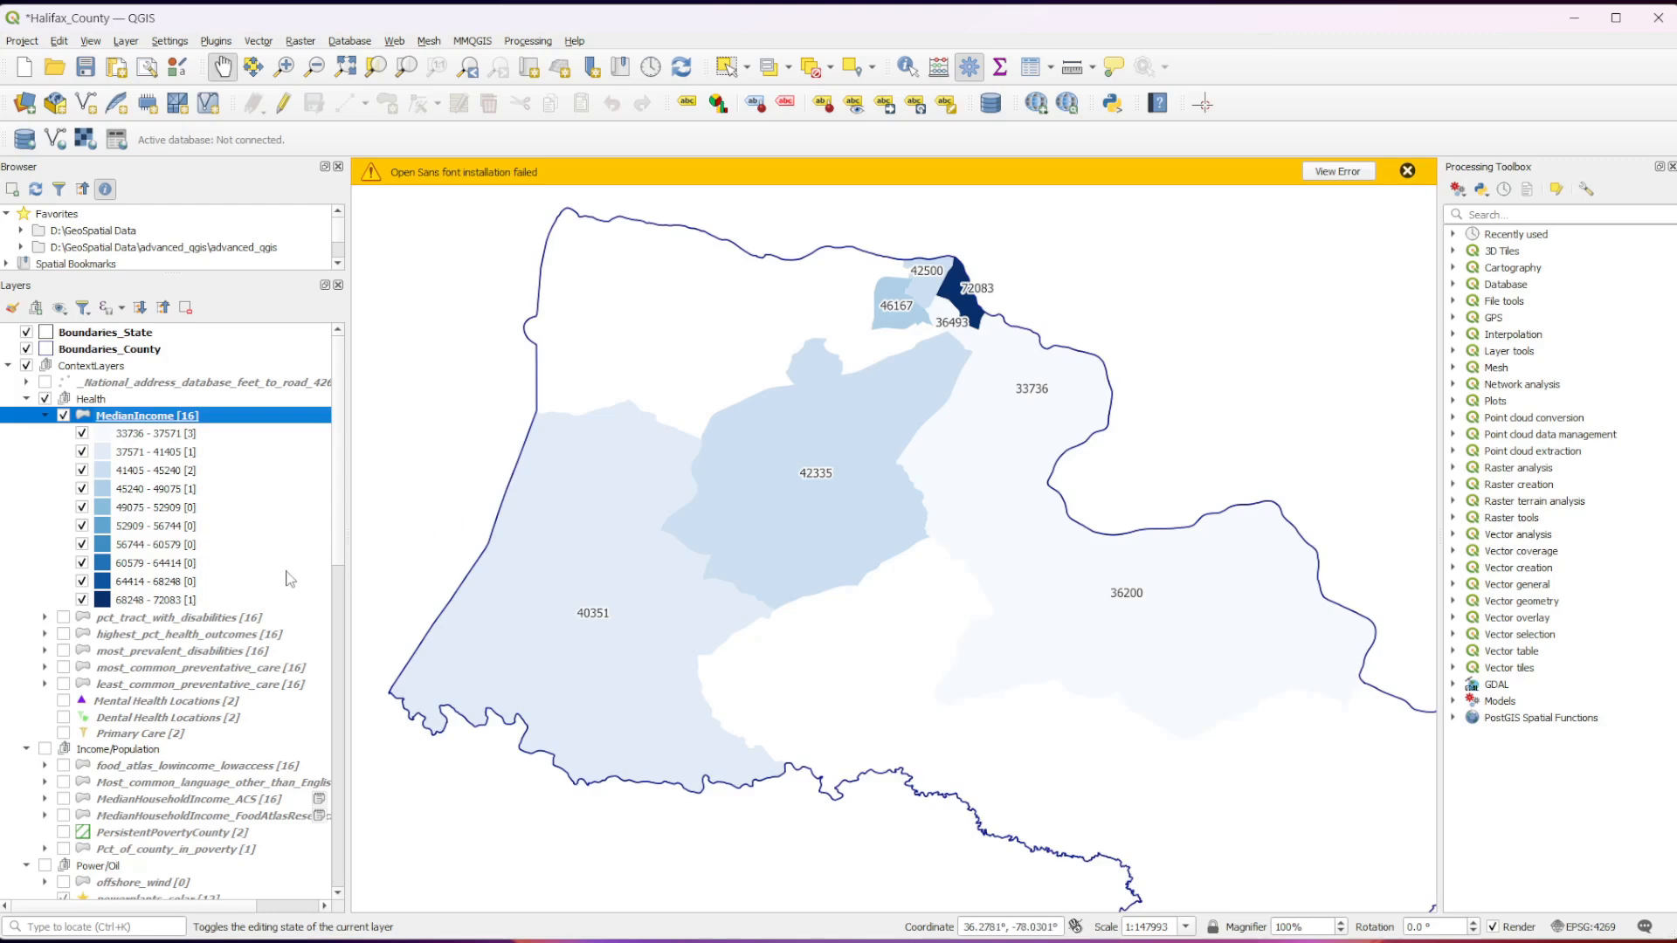
Open the MedianIncome layer's symbology and set the lower value of its first class to 0.
scroll(966, 550, "up", 1)
scroll(968, 550, "down", 1)
right_click(145, 418)
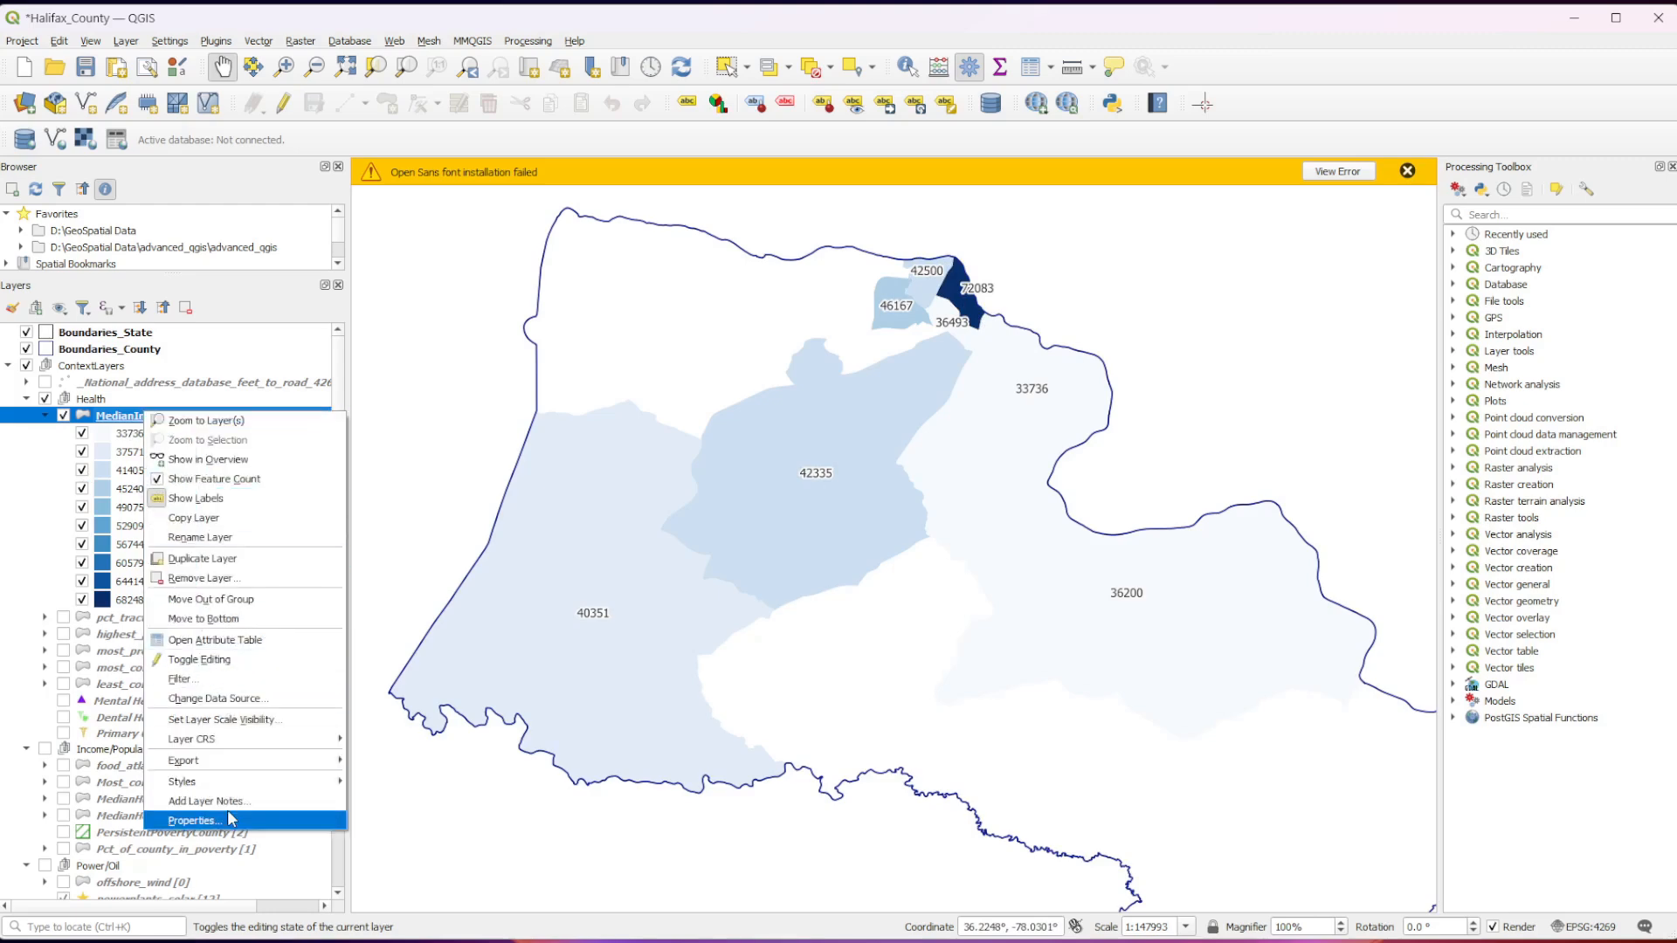
left_click(232, 818)
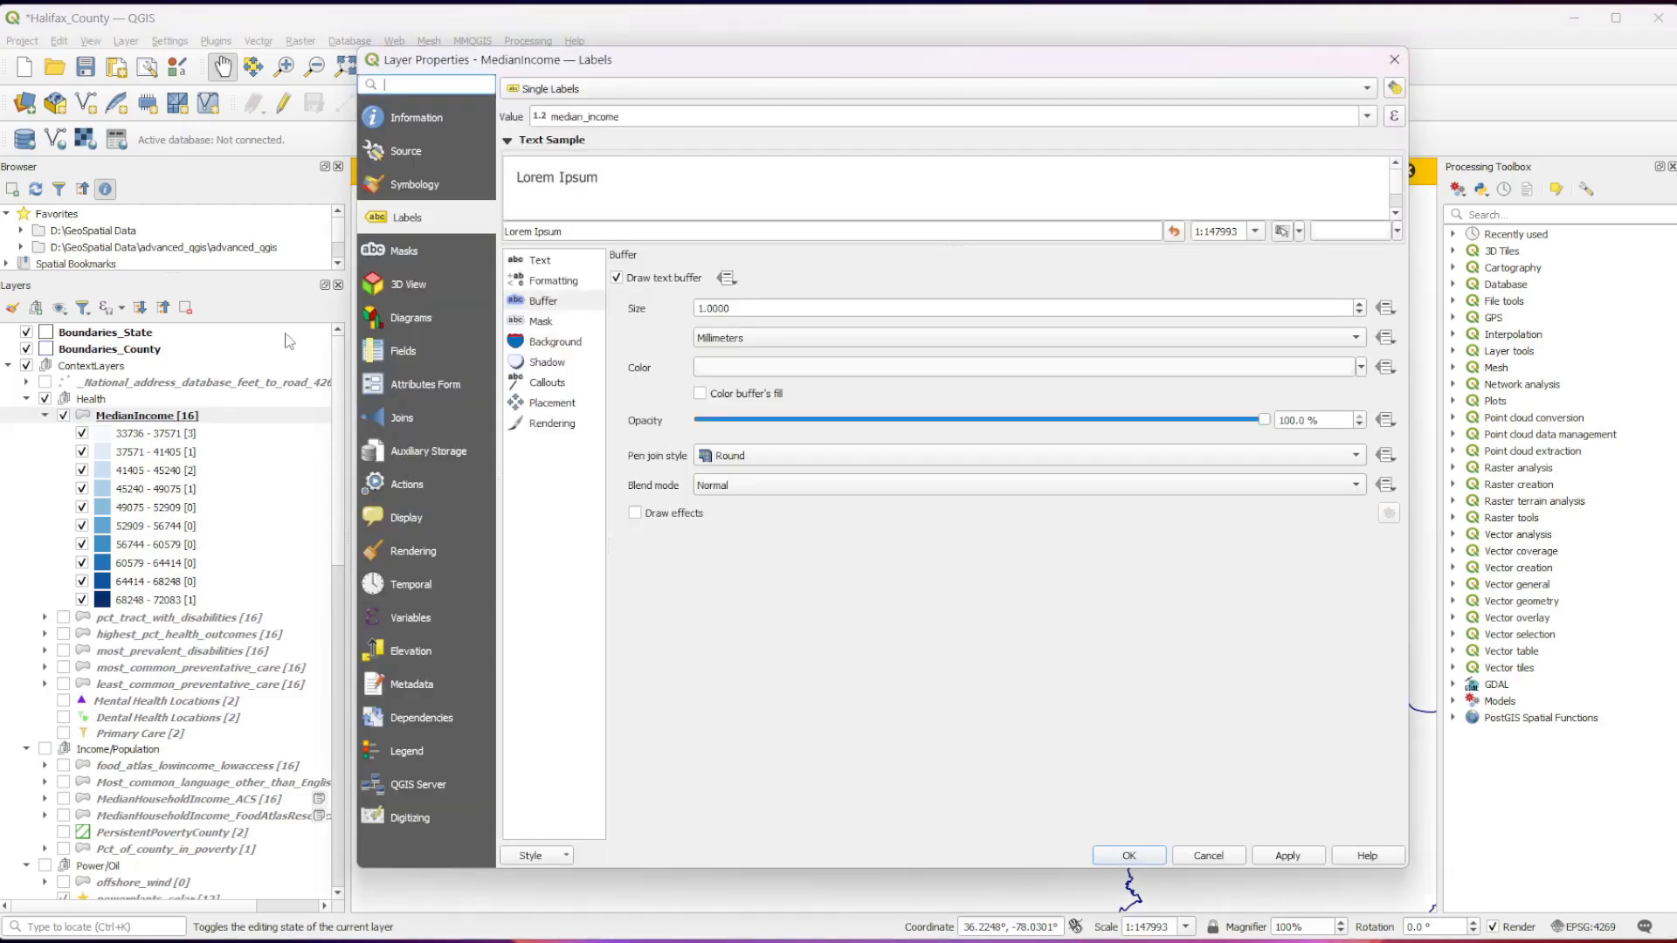
left_click(428, 192)
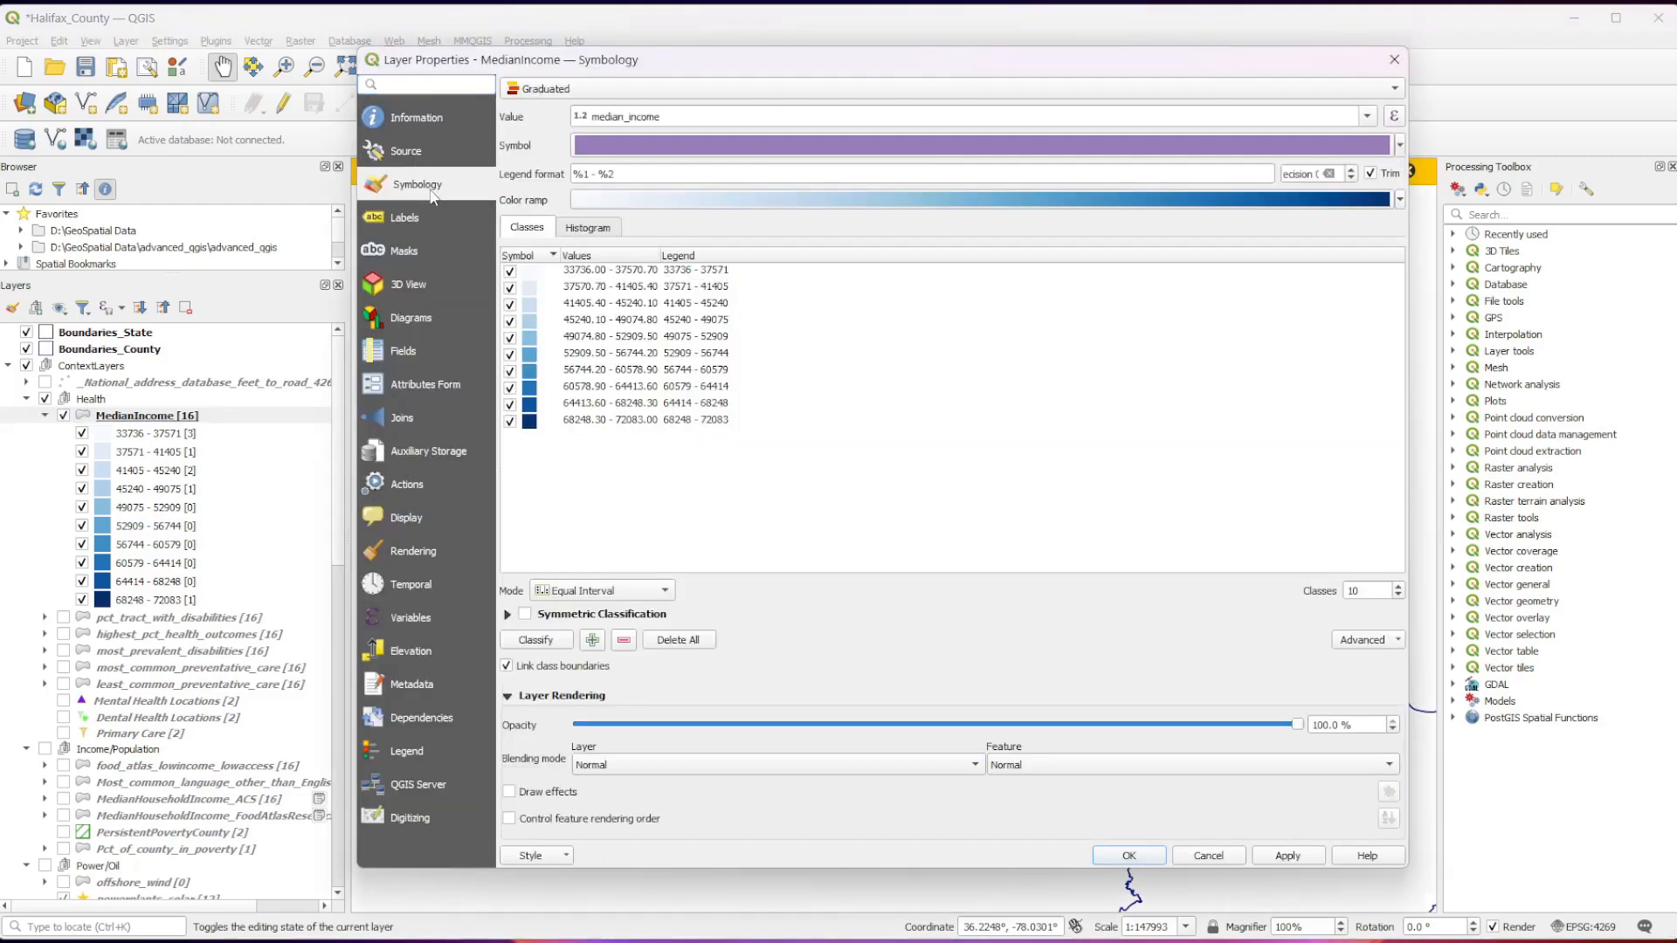
double_click(599, 270)
double_click(905, 434)
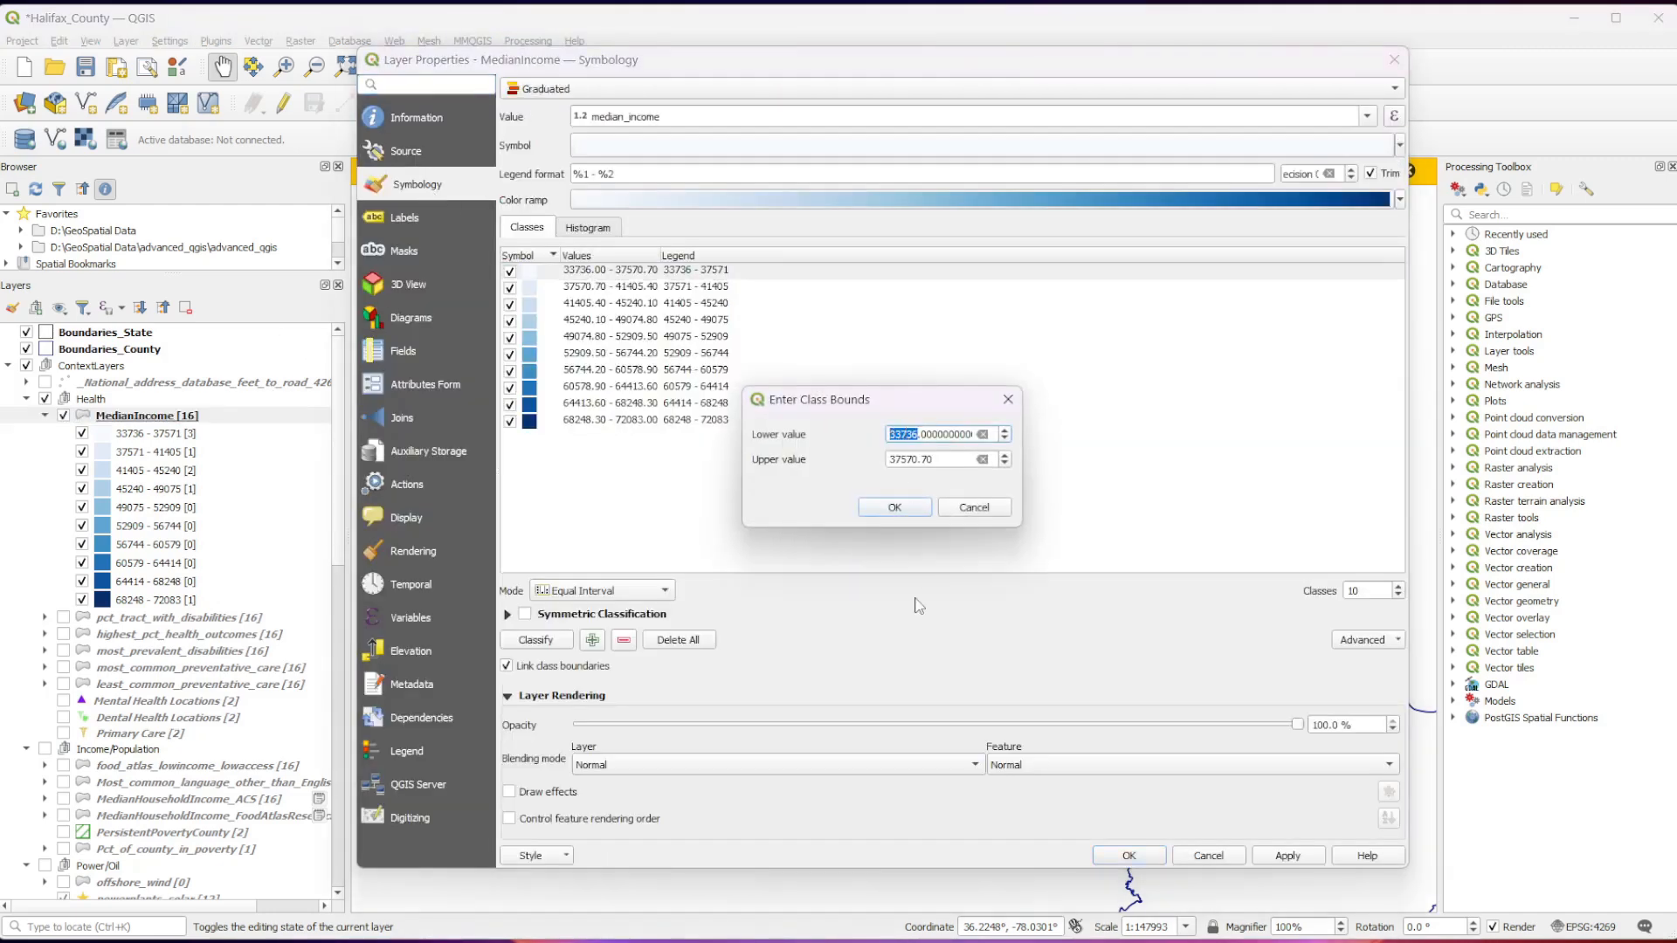
type("0")
left_click(894, 507)
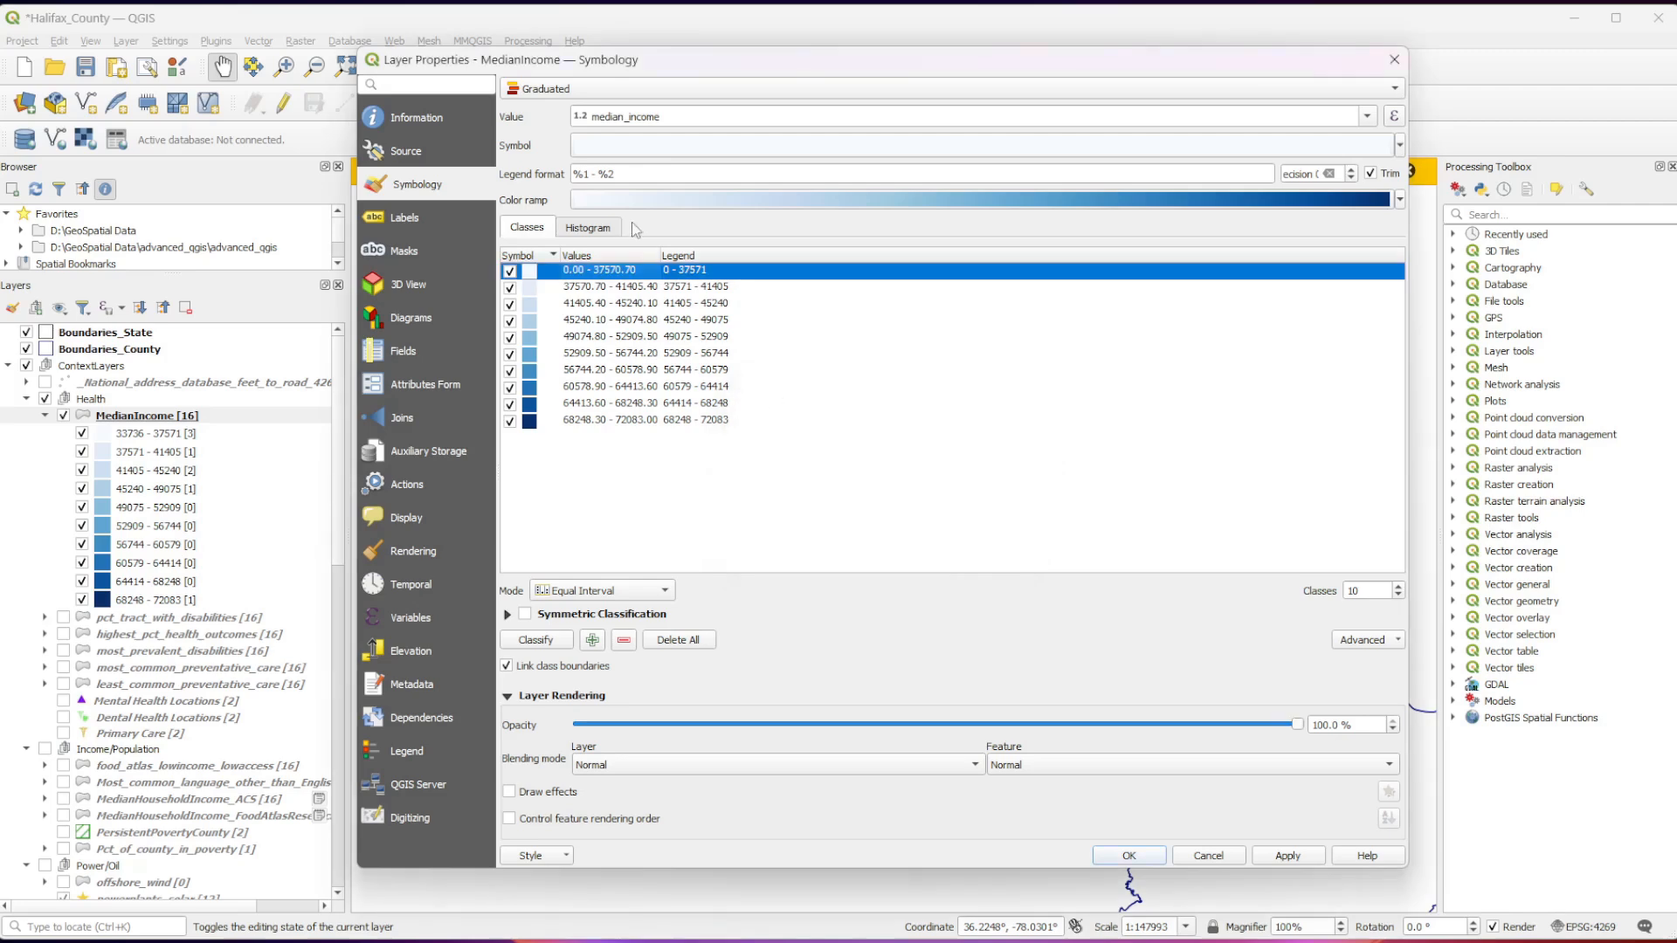
Set the lower value of the second income class to 35000.
double_click(574, 285)
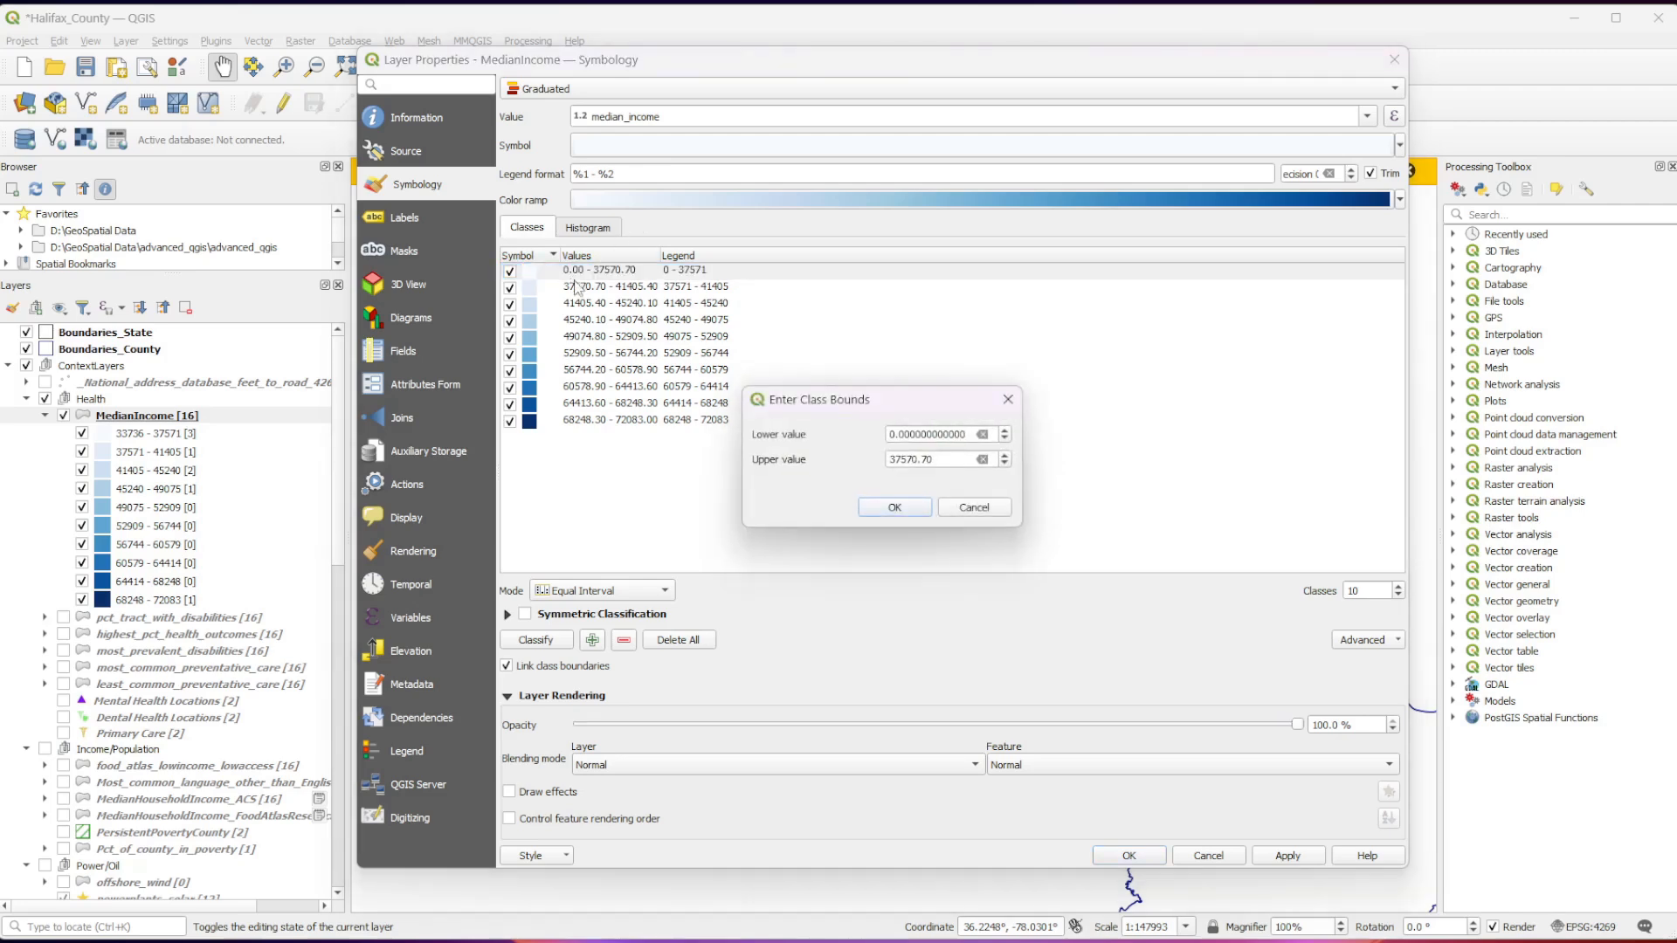
left_click(946, 510)
double_click(585, 287)
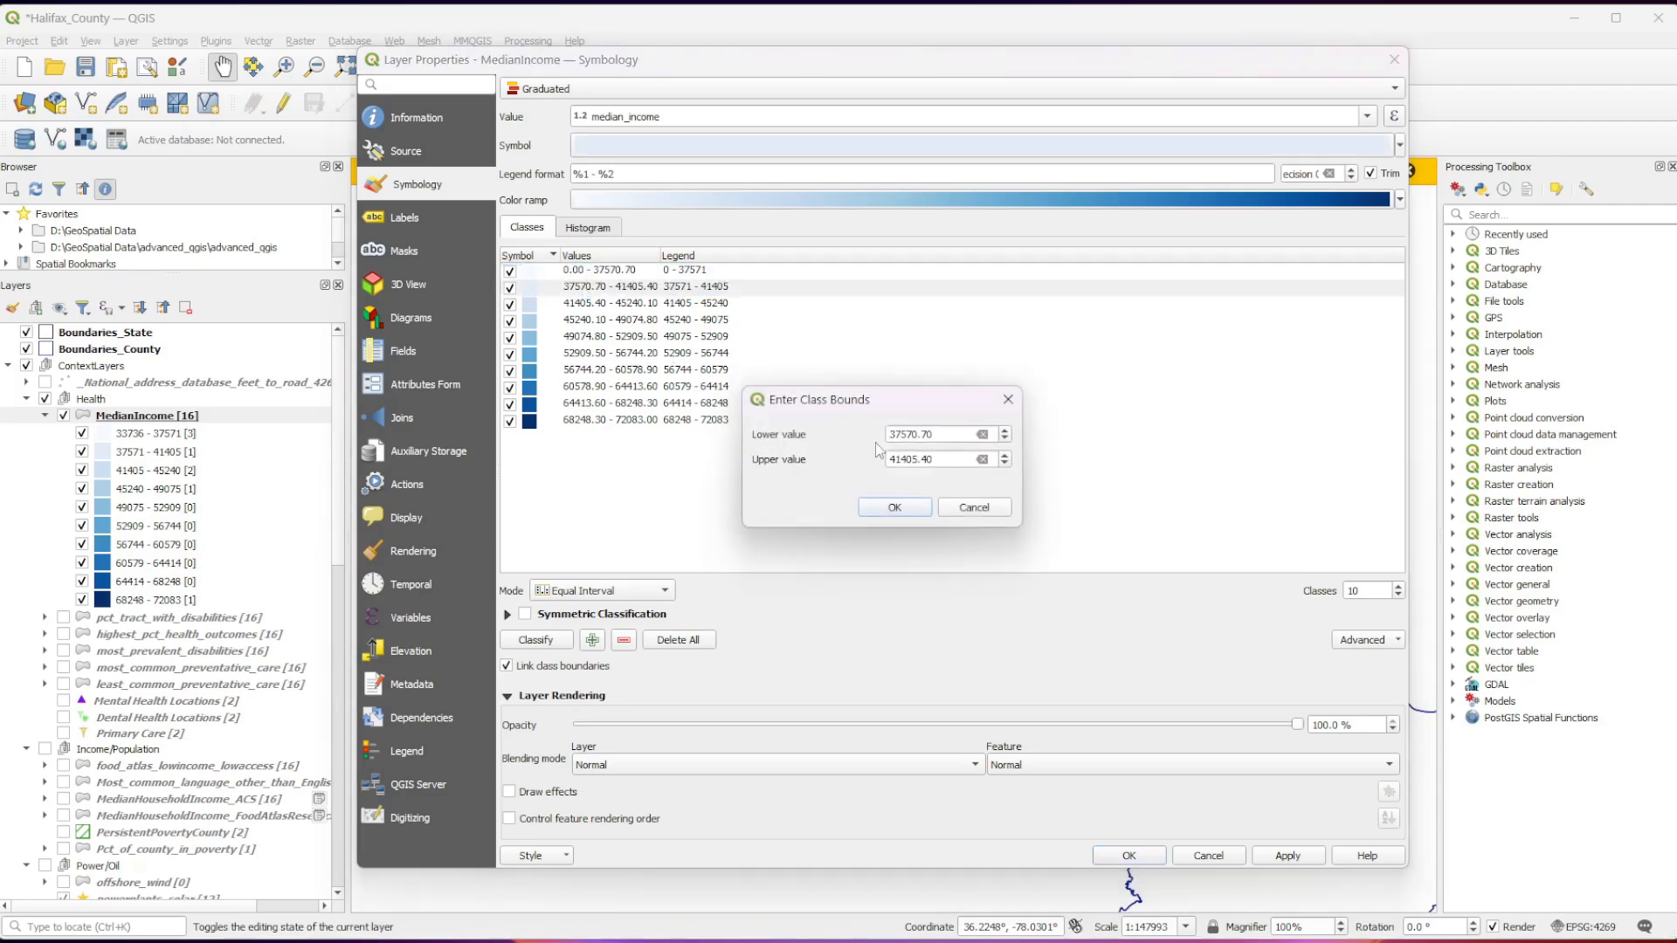
left_click_drag(939, 434, 828, 435)
type("35000")
key("Return")
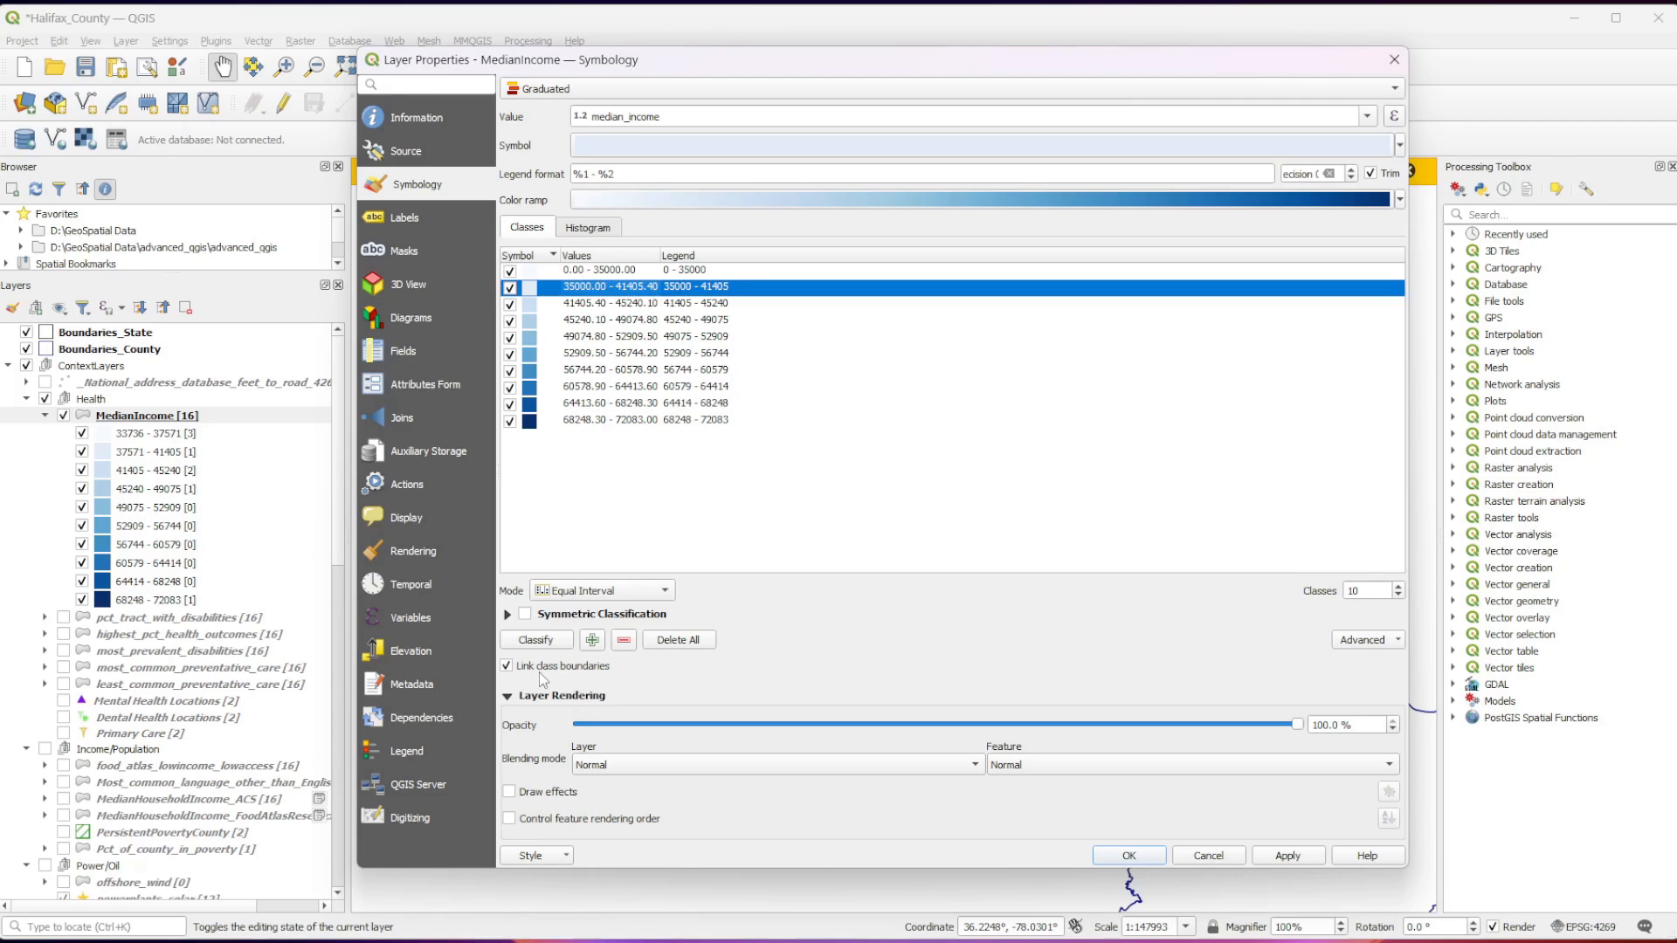
Set the lower value of the third income class to 45000.
double_click(587, 305)
left_click_drag(948, 430, 870, 425)
type("450")
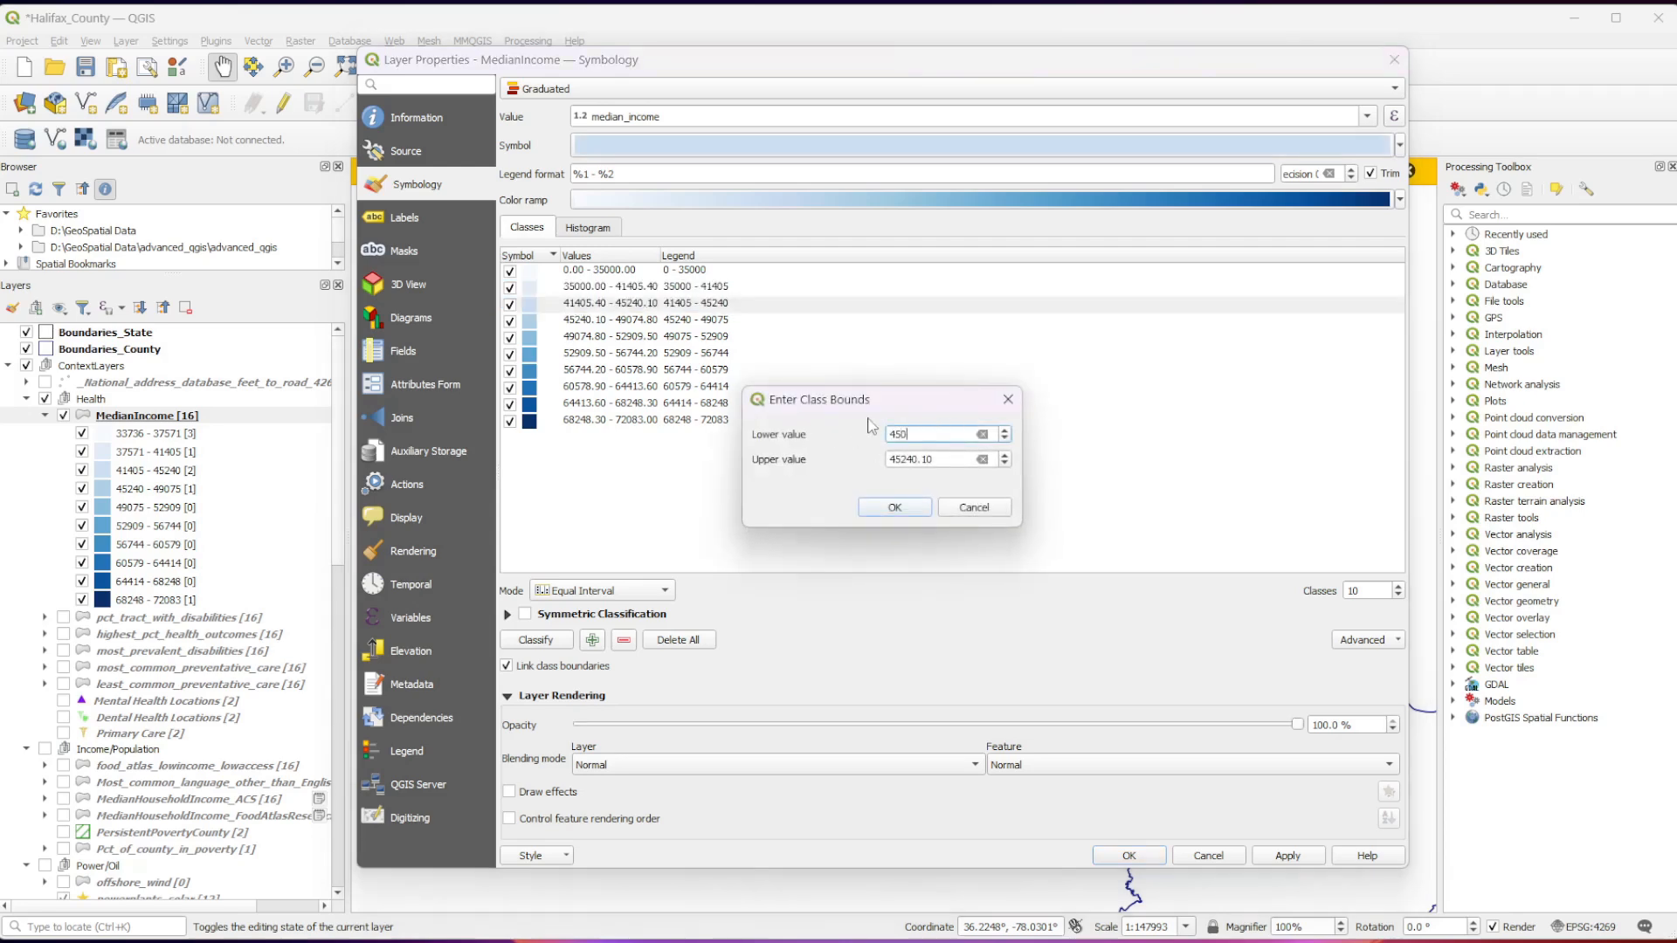
type("00")
key("Return")
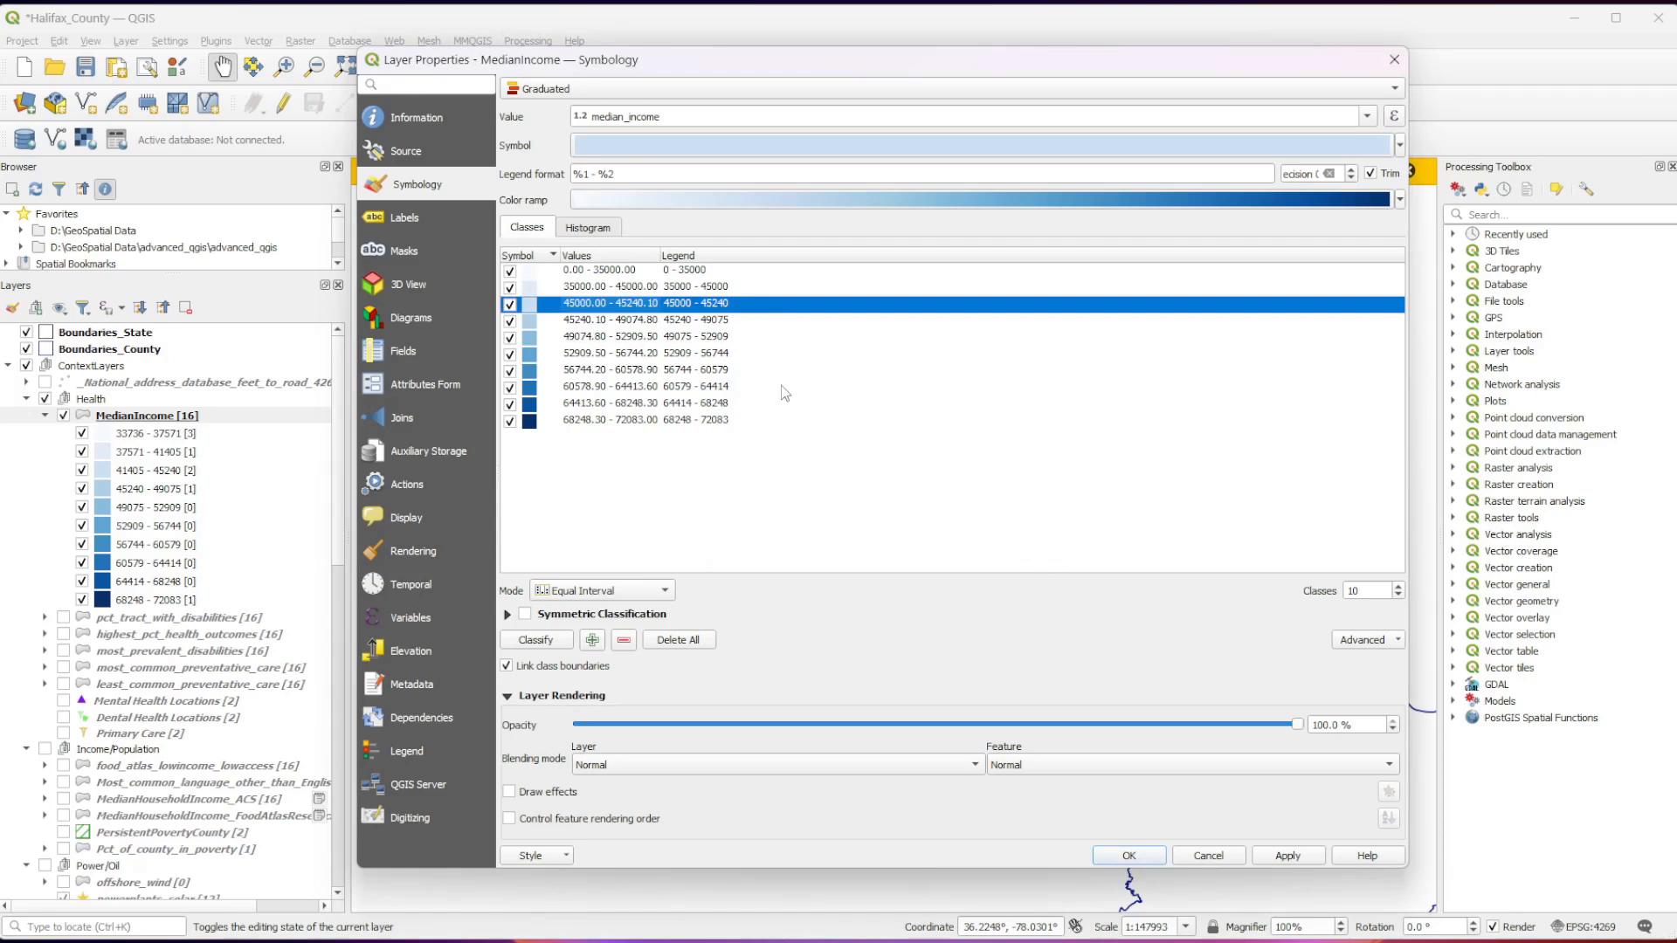
Set the lower value of the fourth income class to 55000.
left_click(584, 323)
double_click(584, 324)
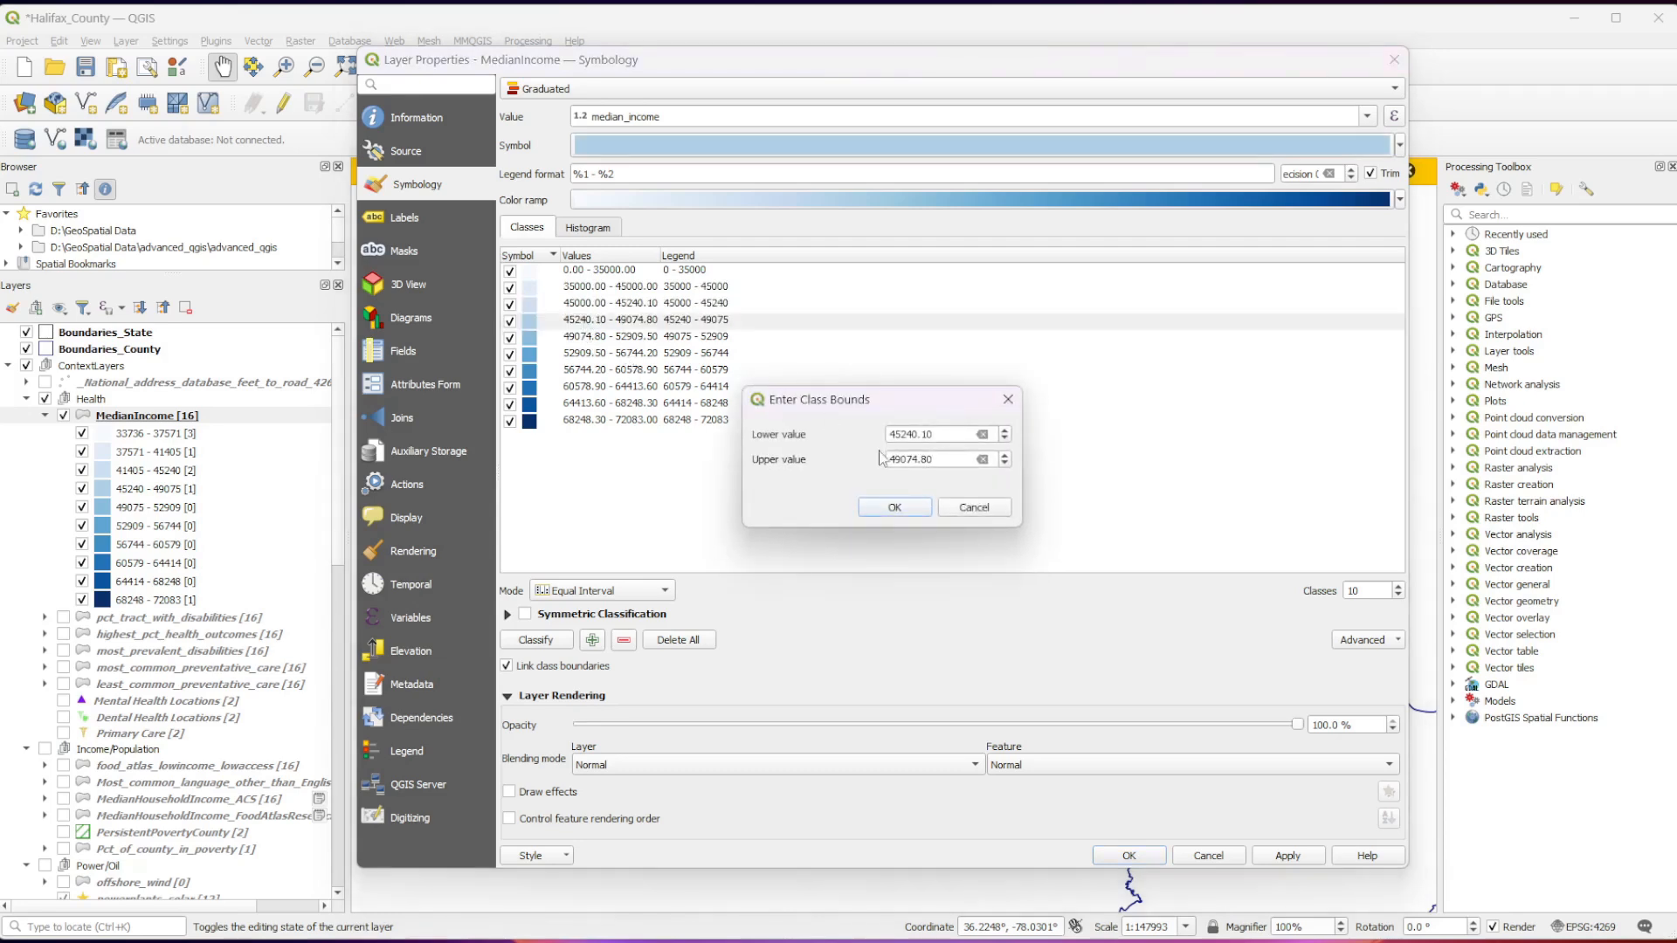
left_click_drag(943, 434, 780, 441)
type("55000")
key("Return")
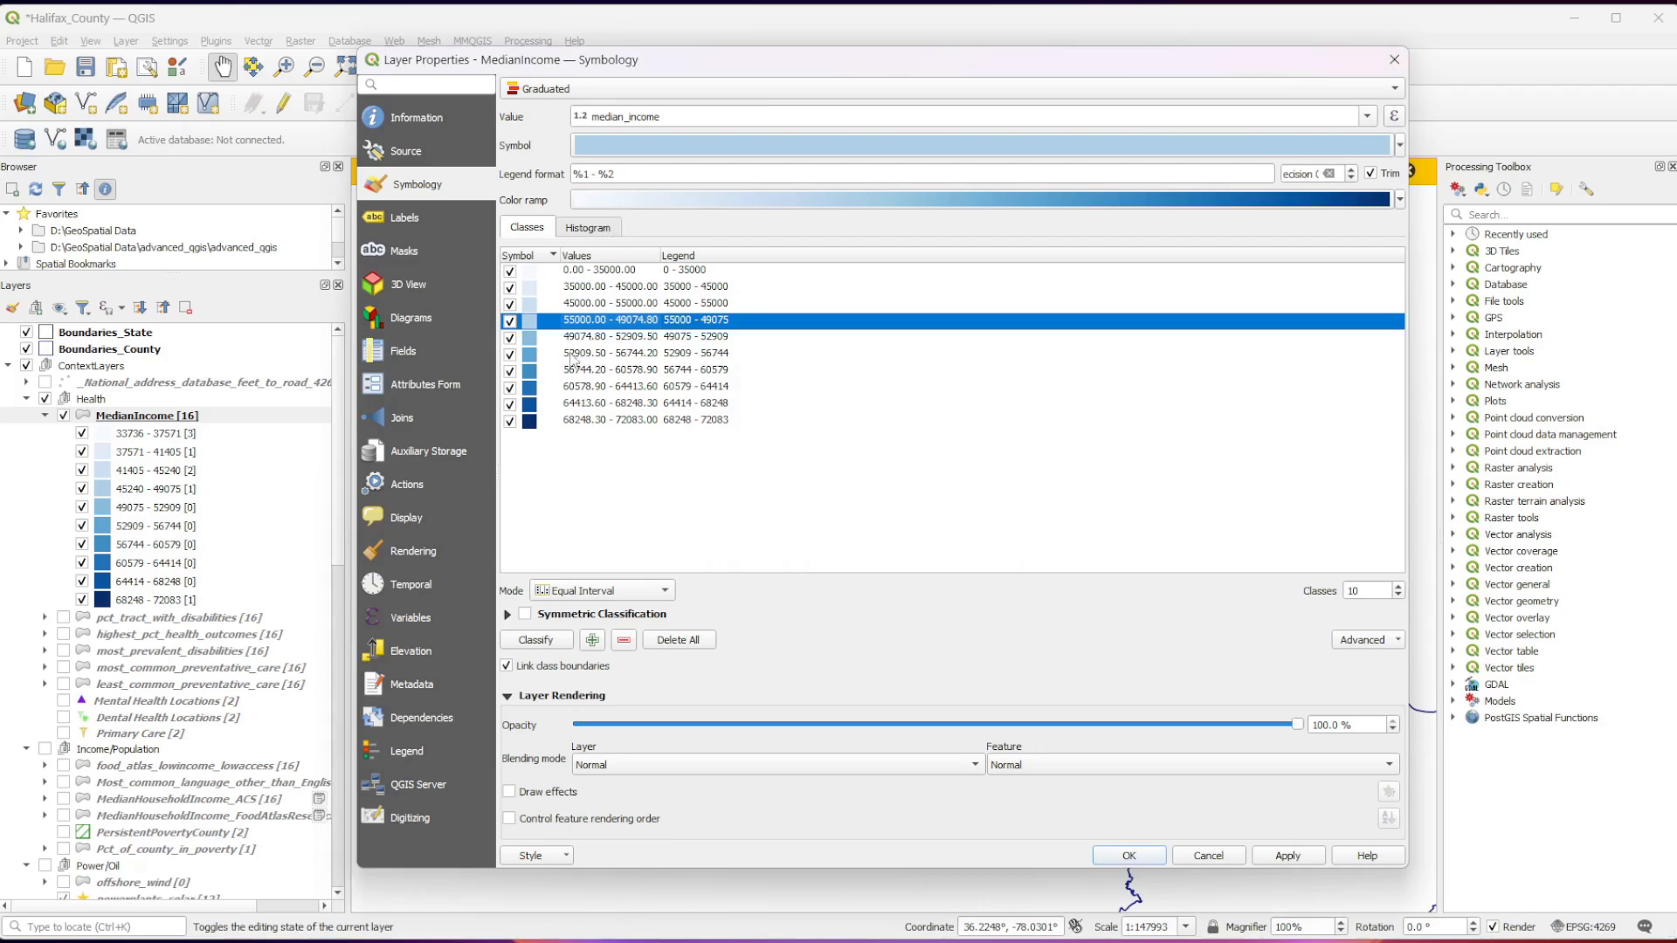
Set the lower value of the fifth income class to 65000.
left_click(599, 339)
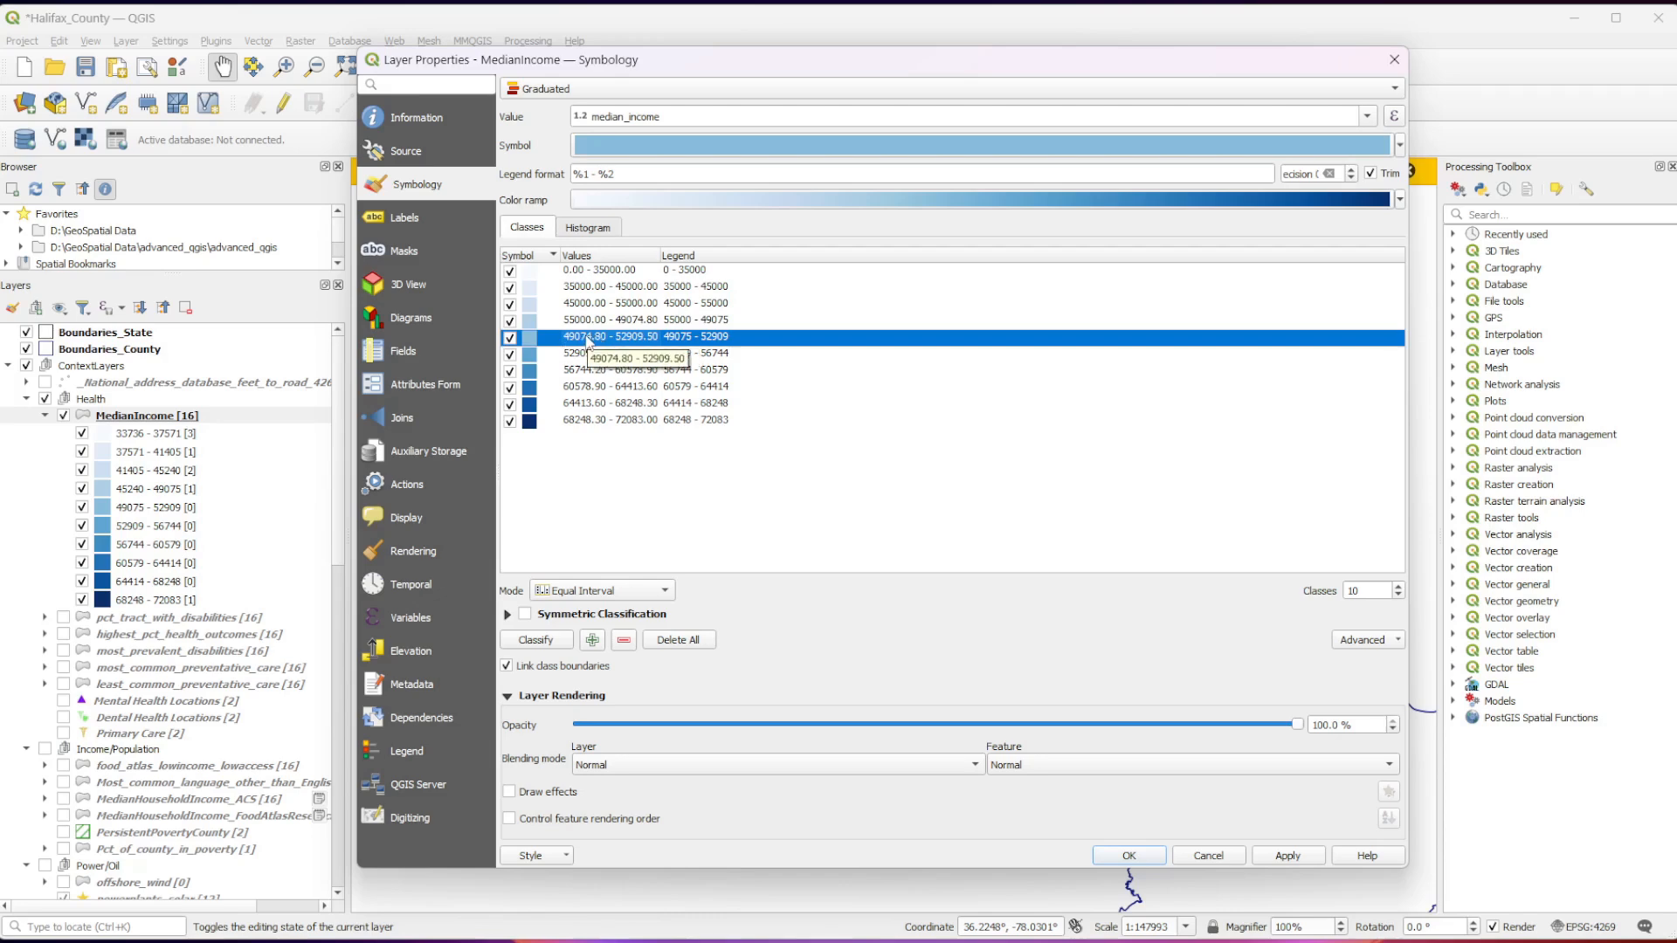
double_click(587, 342)
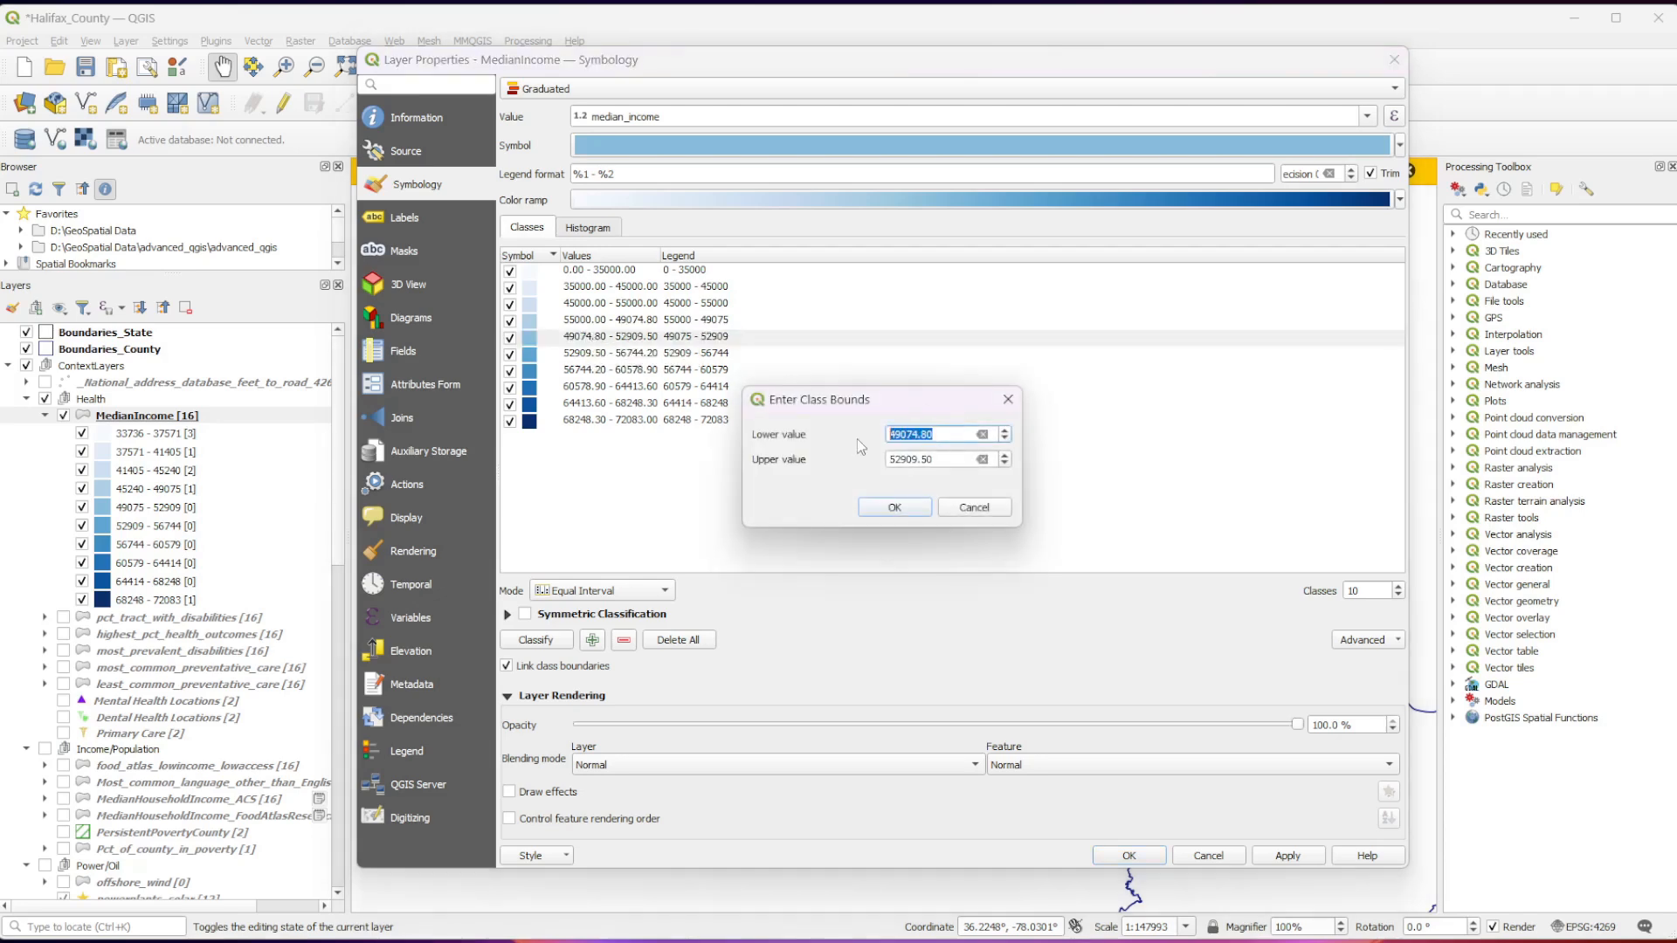
type("65000")
key("Return")
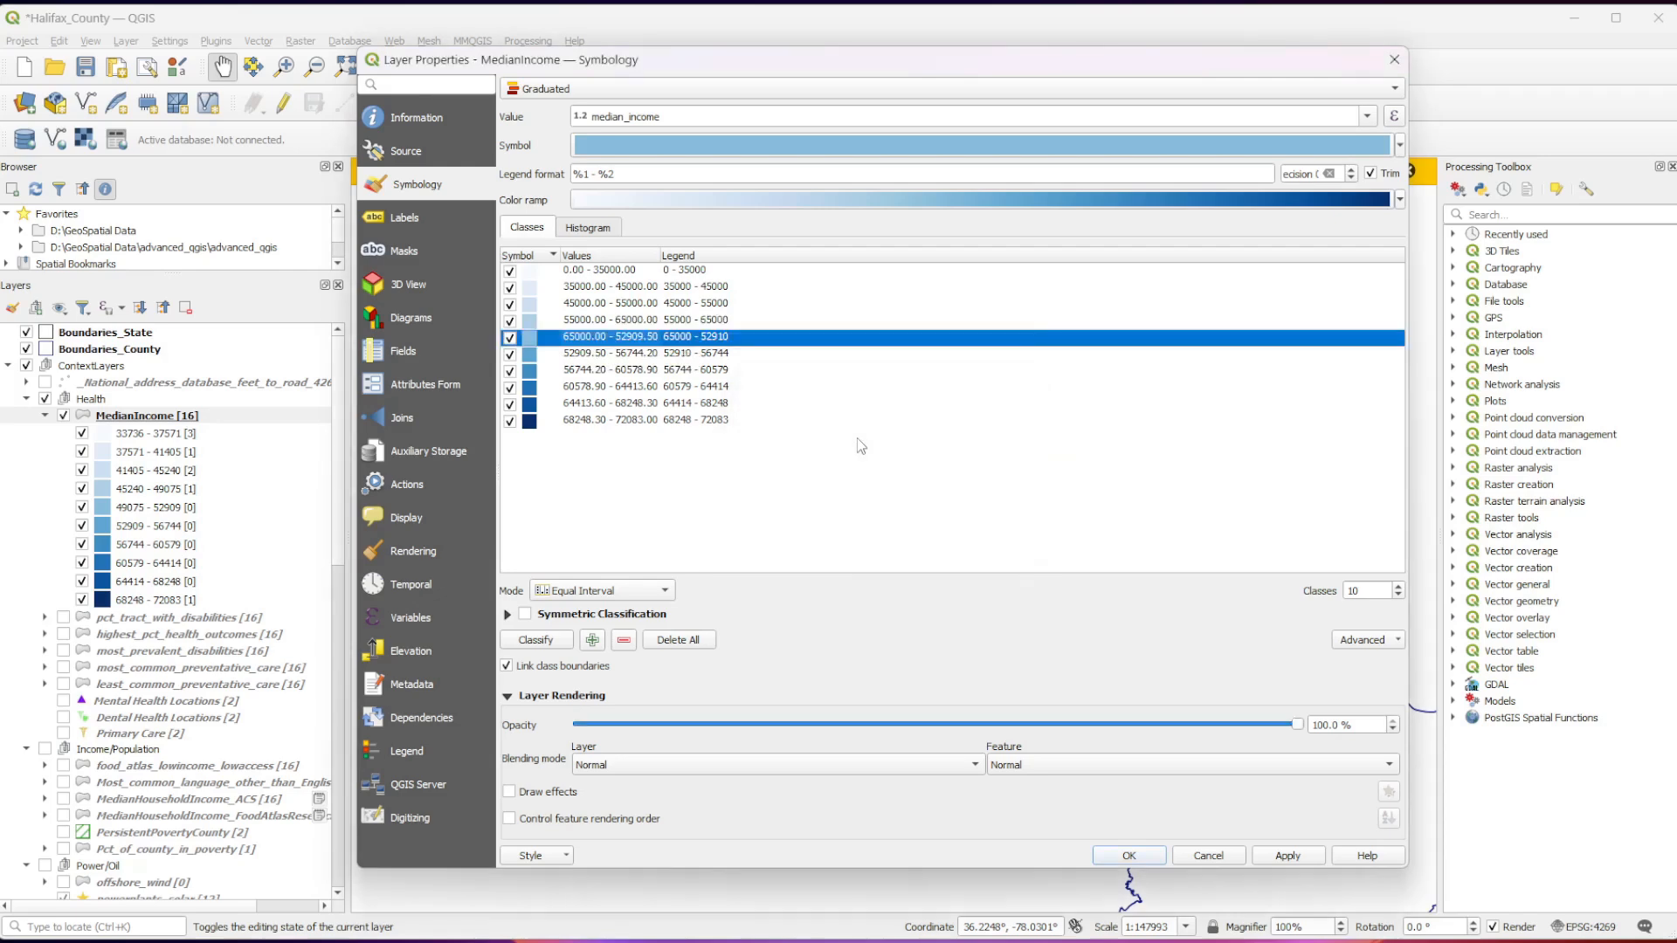
Set the bounds of the sixth income class to a lower value of 75000 and an upper value of 10000000.
double_click(645, 353)
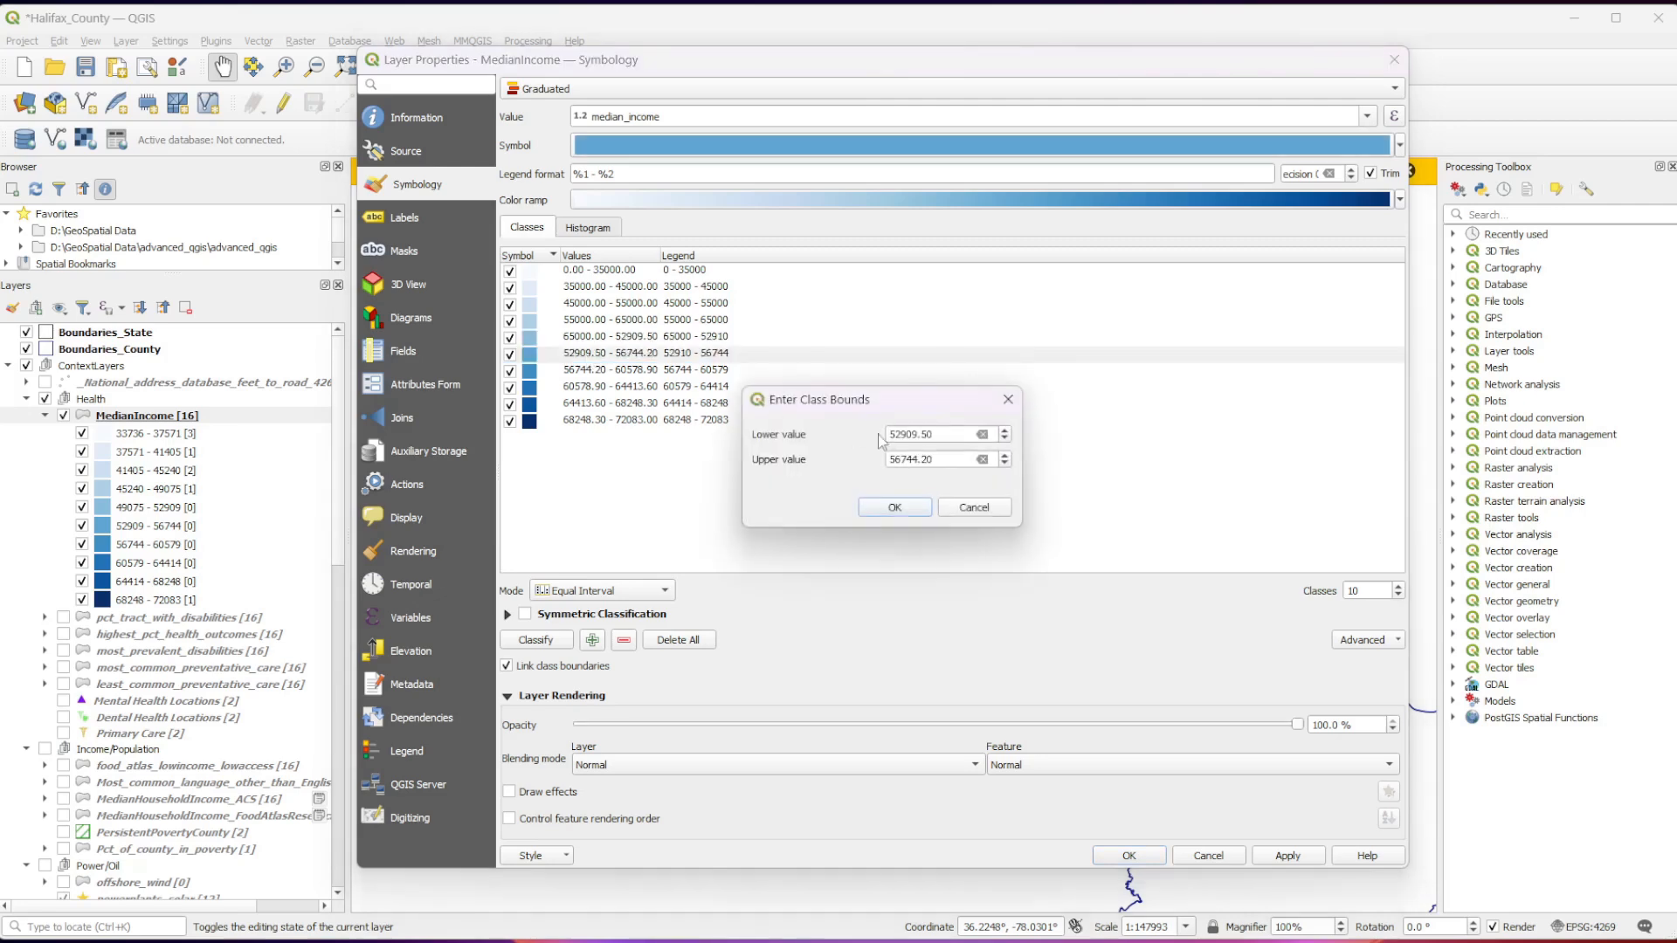
type("75000")
key("Tab")
left_click_drag(956, 464, 887, 461)
type("10000000")
left_click(886, 512)
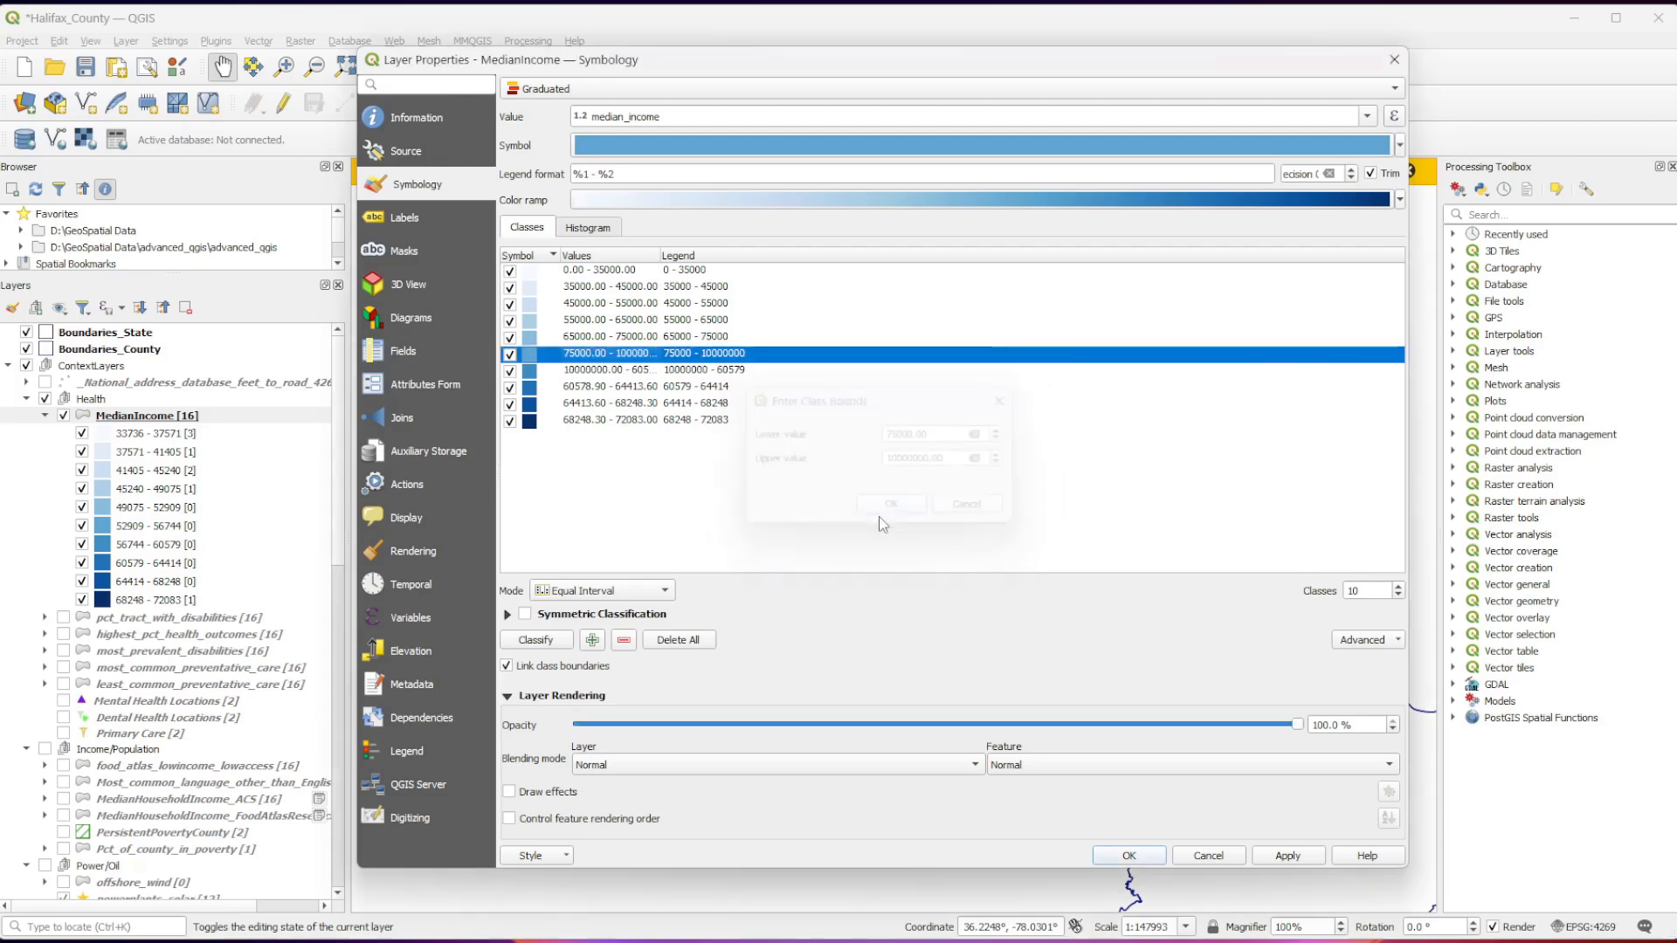
Delete the four leftover classes below the 75000–10000000 class, apply the MedianIncome symbology, and collapse its legend.
left_click(606, 373)
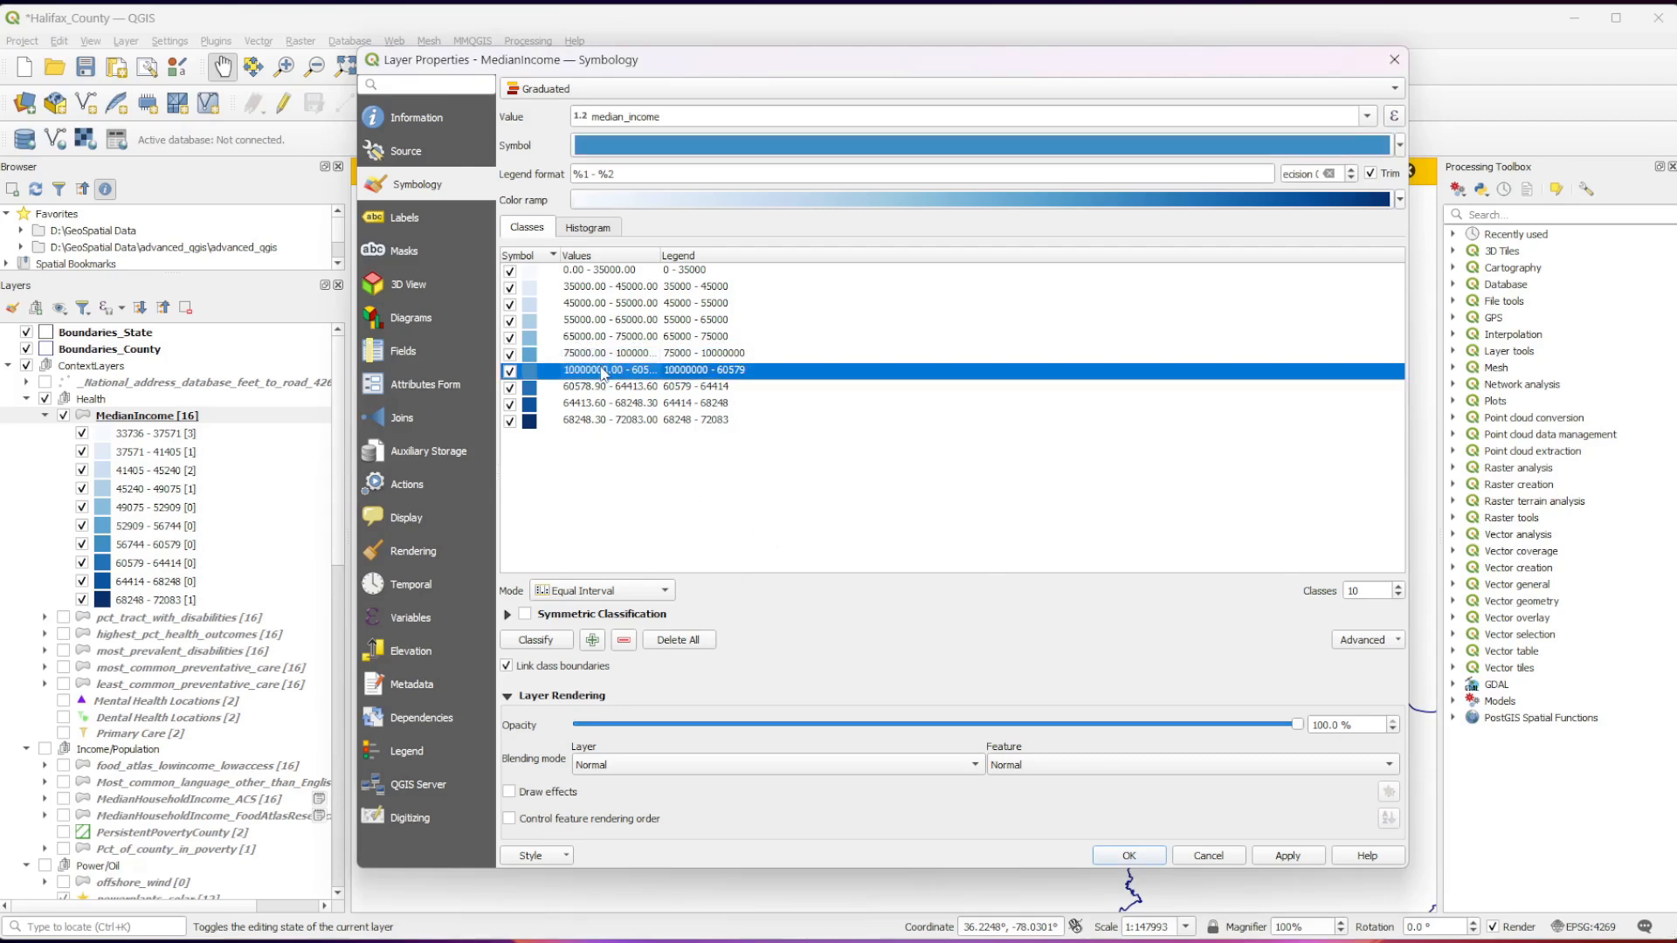
left_click(585, 420, "shift")
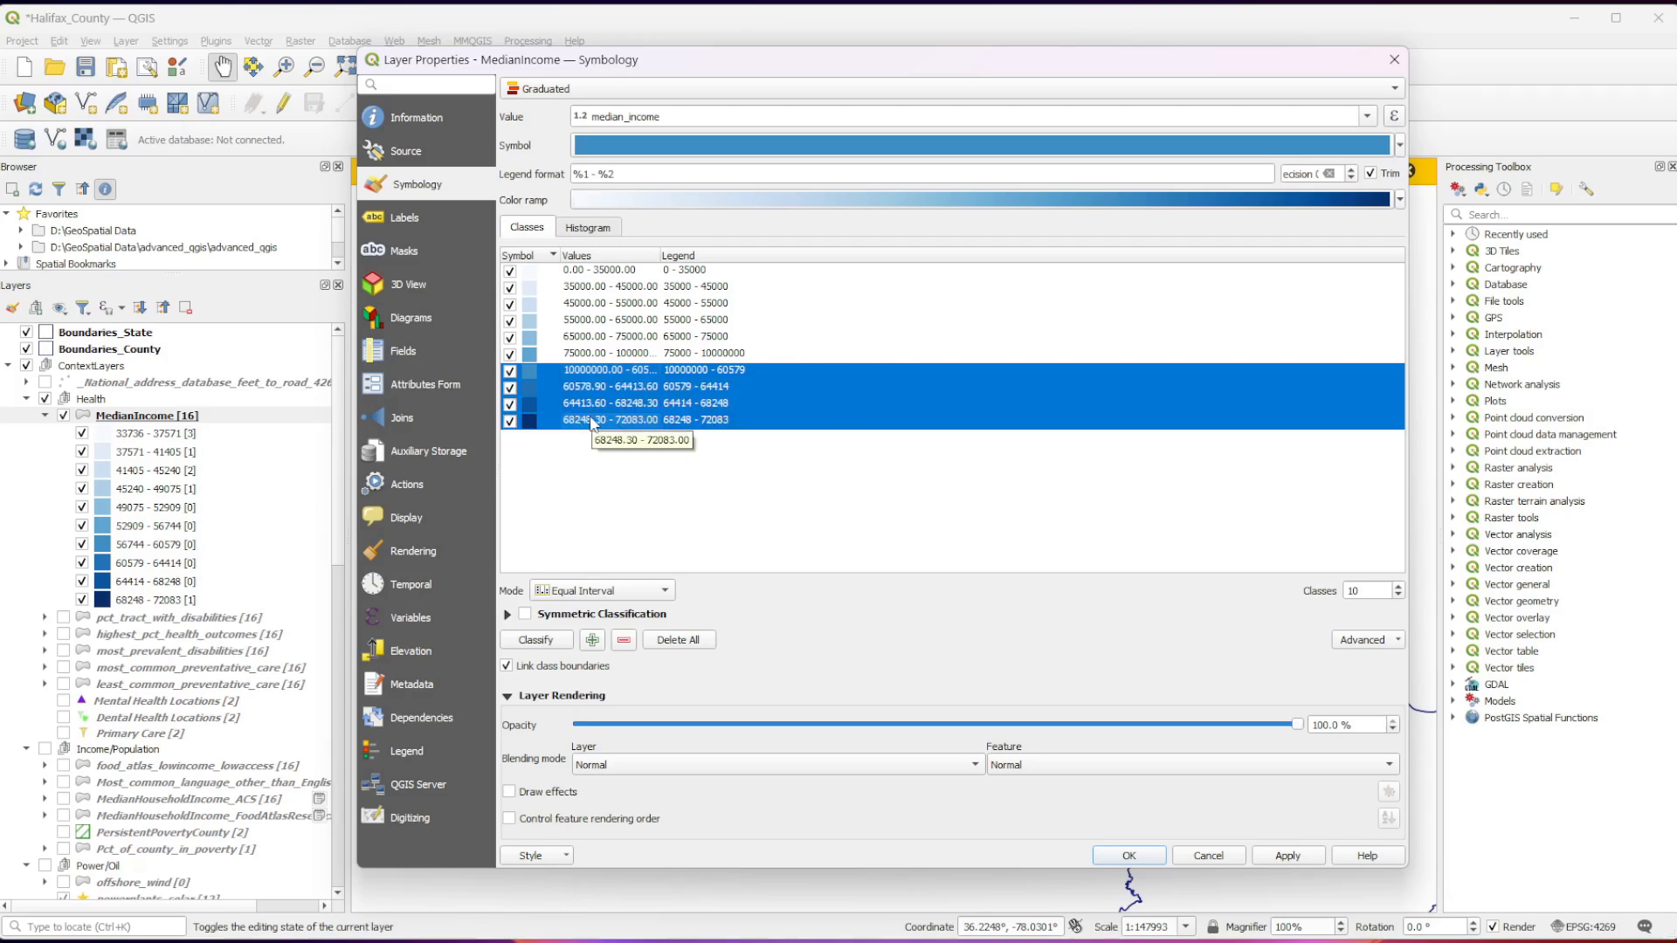
left_click(609, 374)
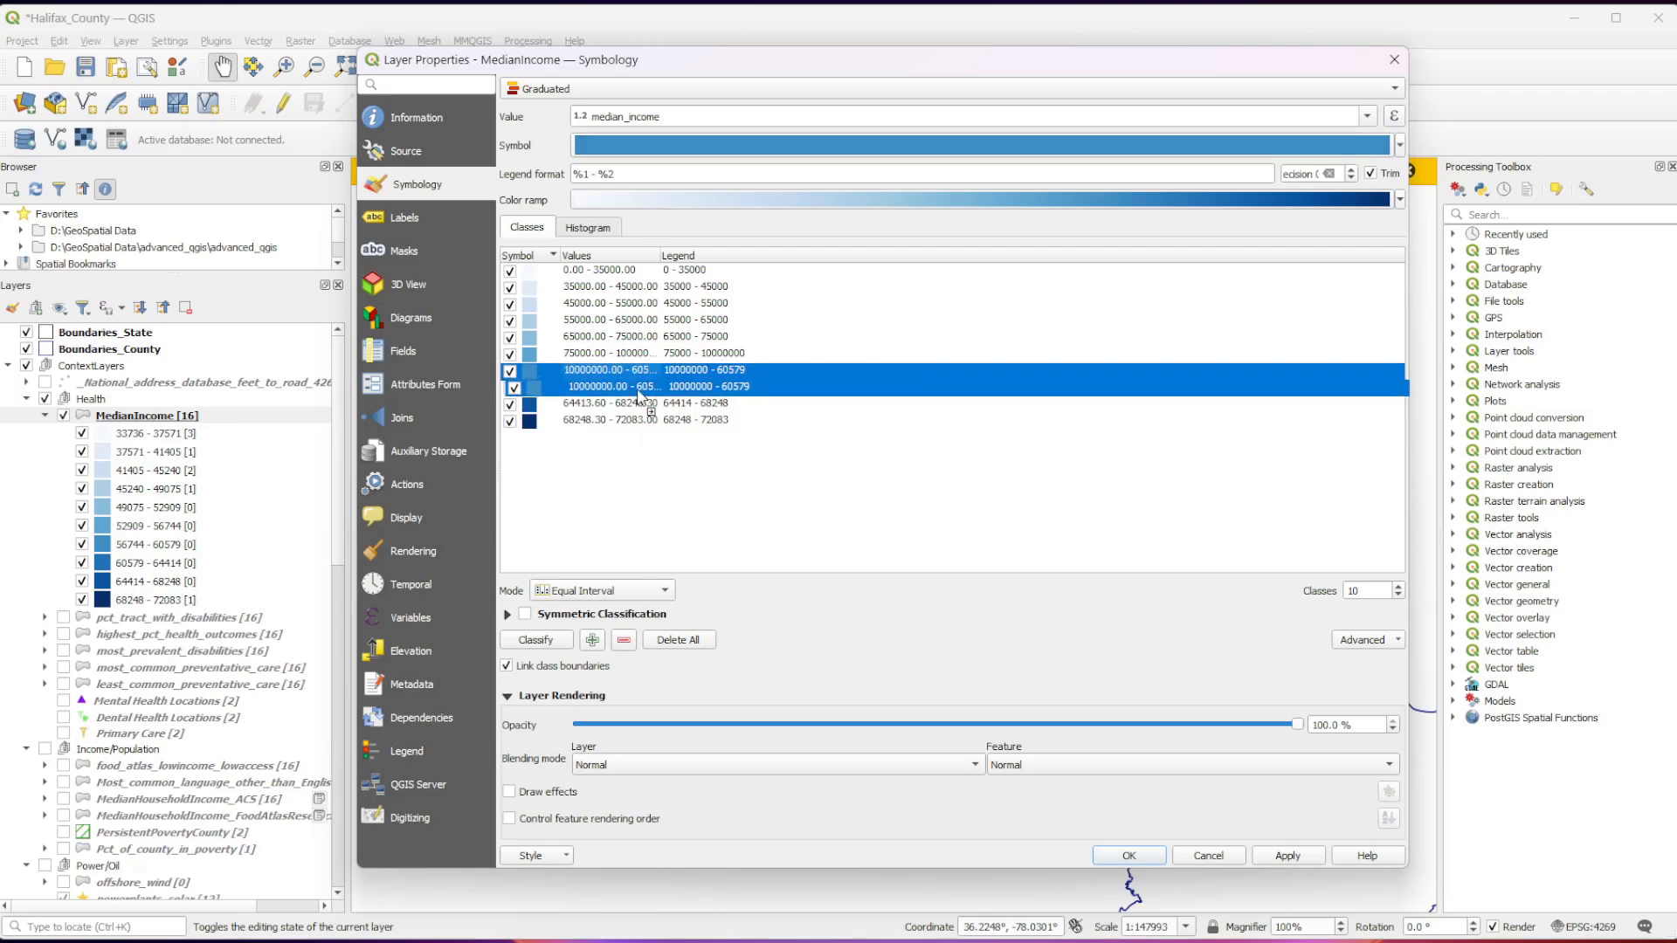
left_click(605, 421, "shift")
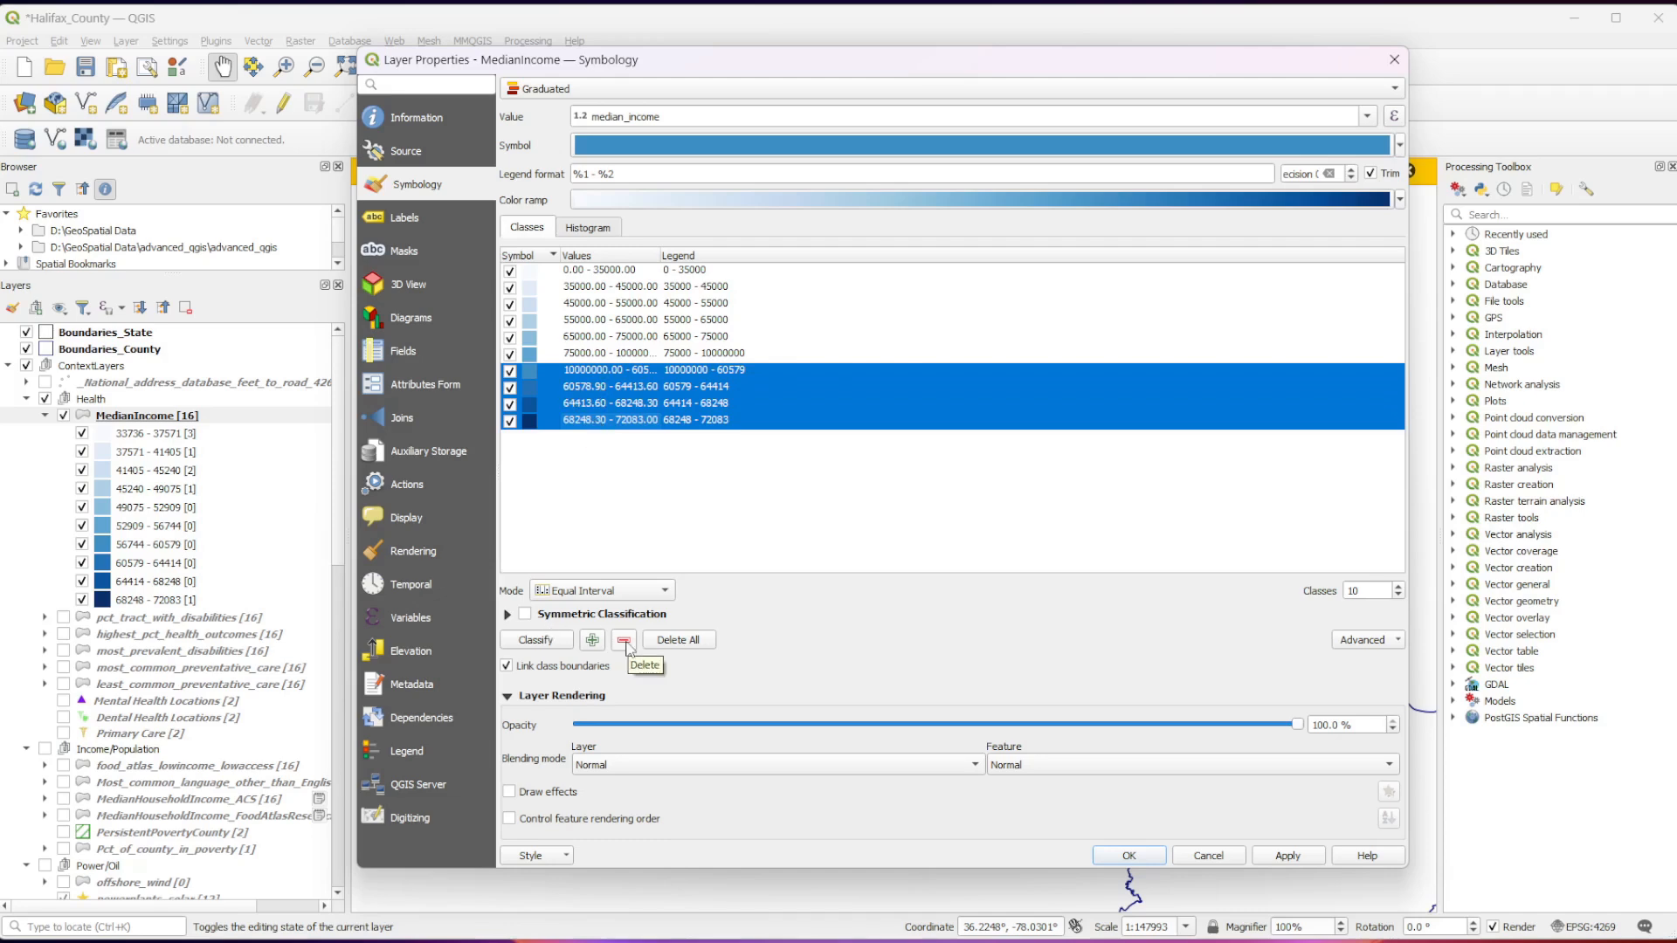
left_click(624, 641)
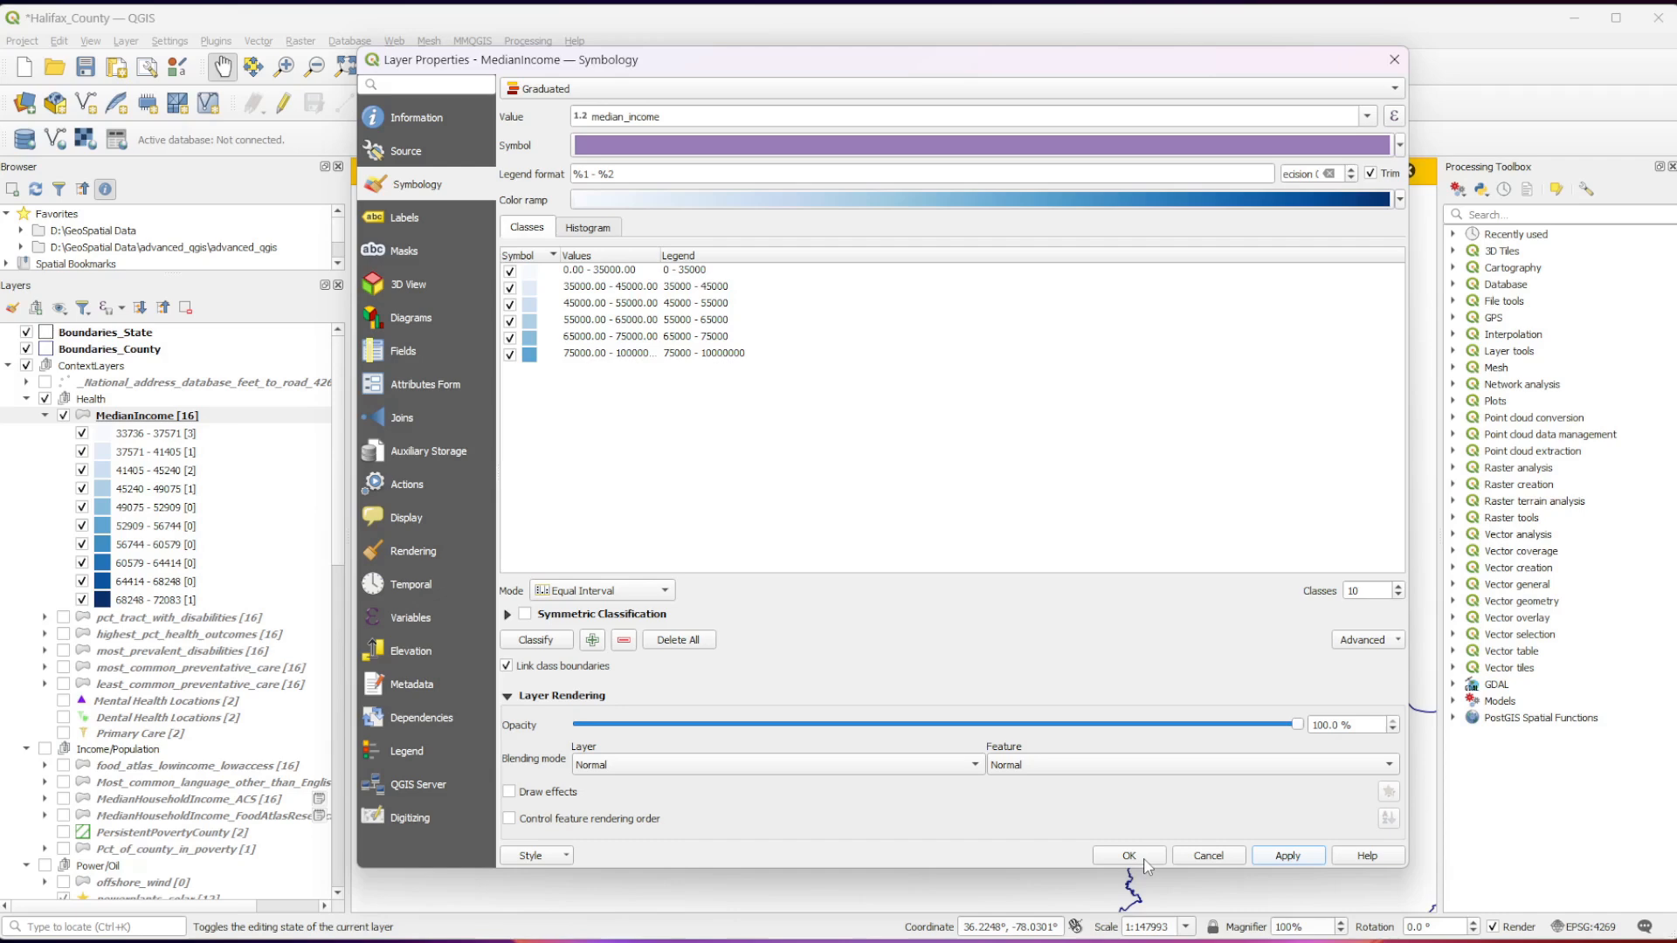
left_click(1159, 854)
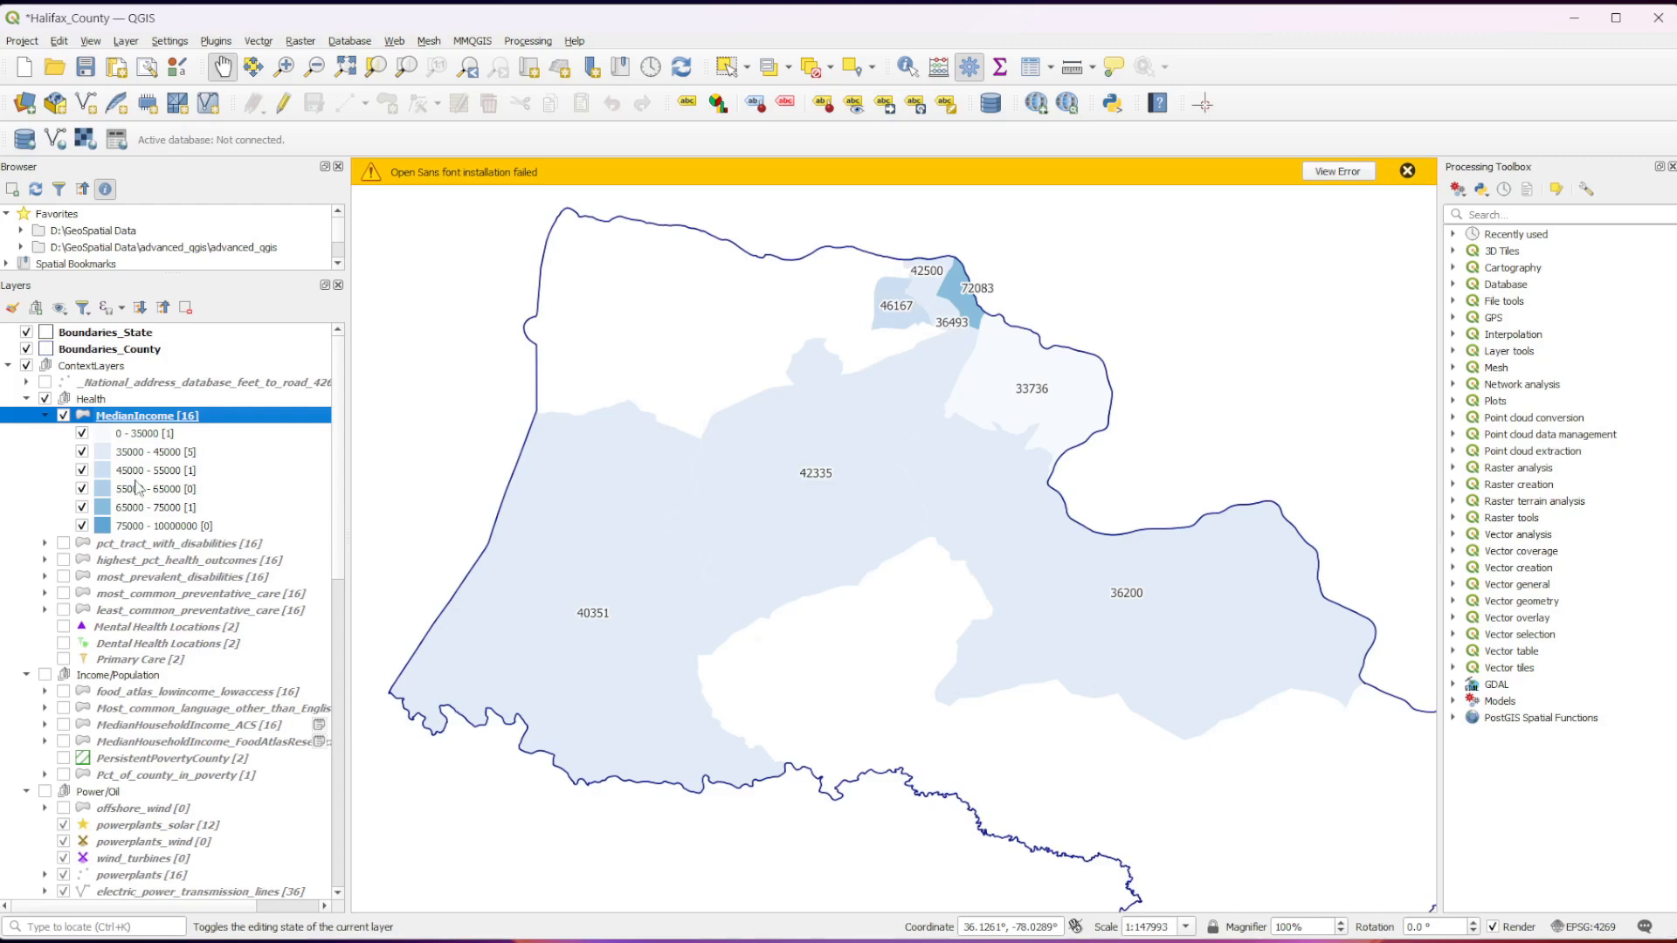
left_click(46, 418)
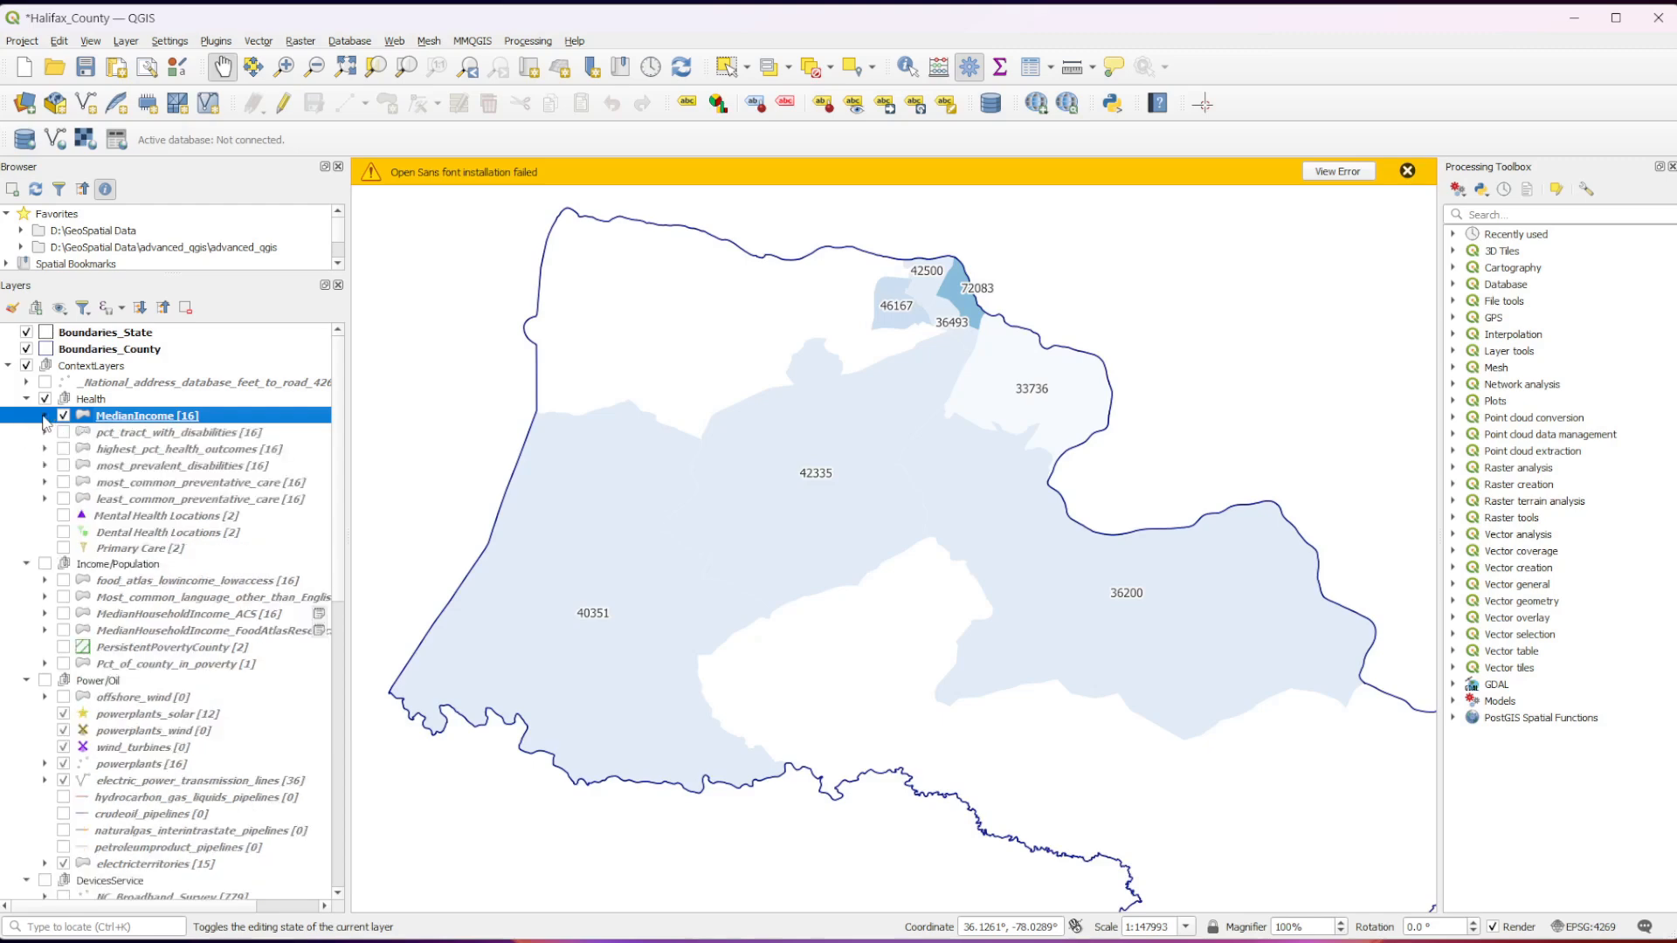
Open the powerplants layer's information and examine its general metadata and abstract.
scroll(121, 470, "down", 3)
scroll(120, 470, "down", 2)
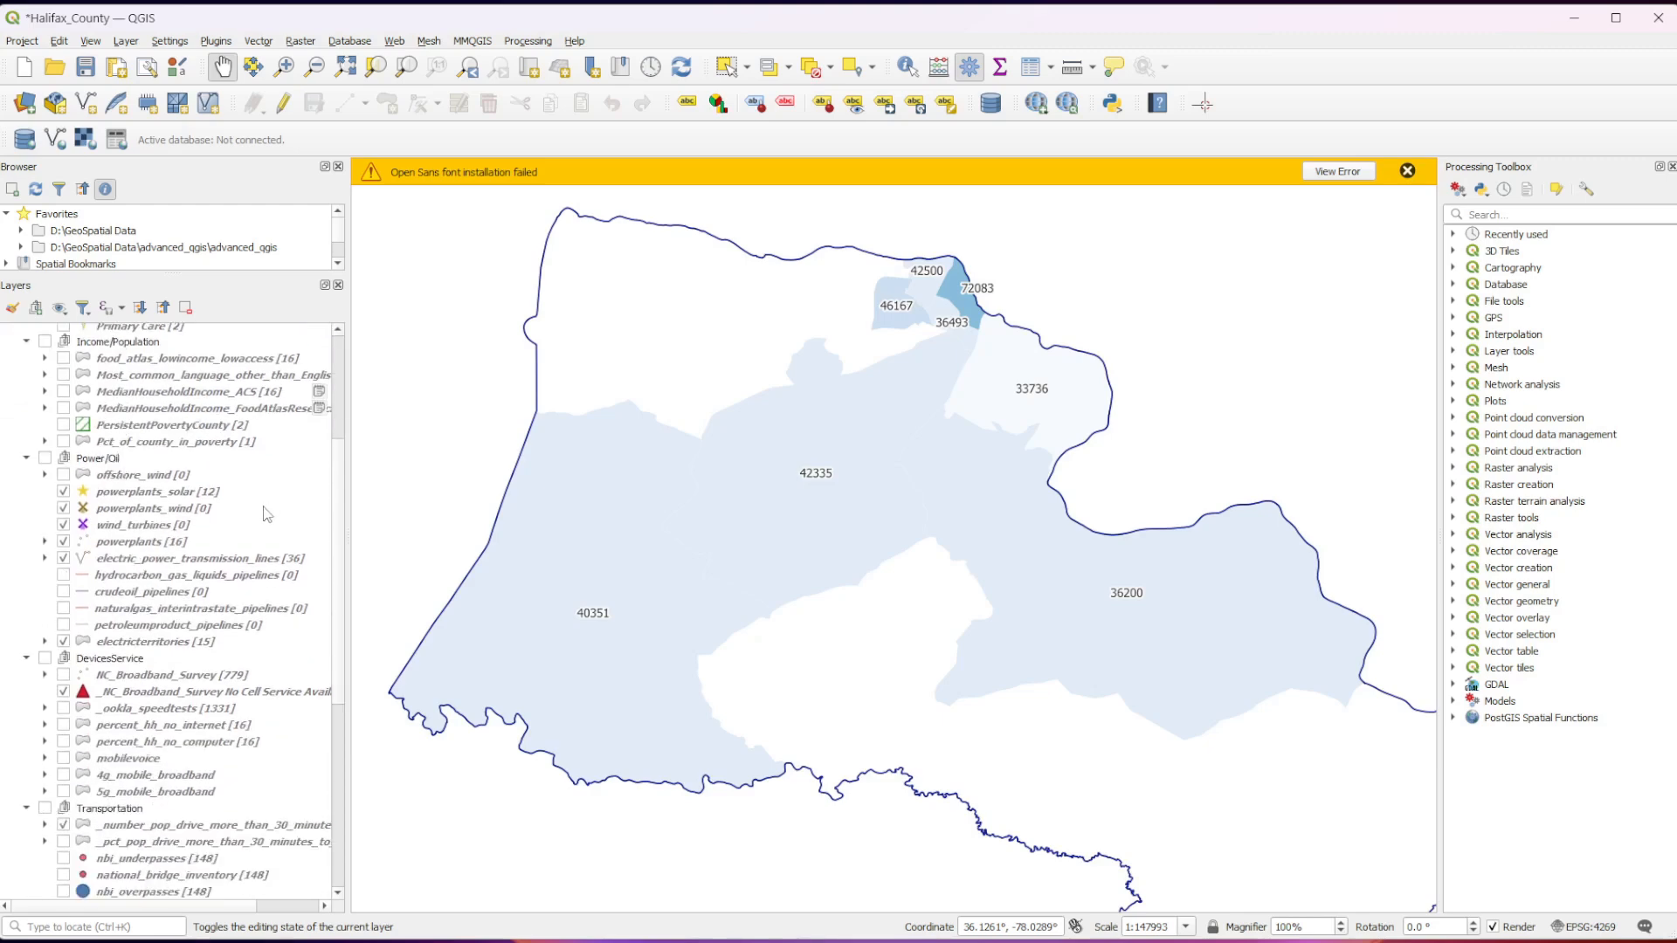
right_click(122, 545)
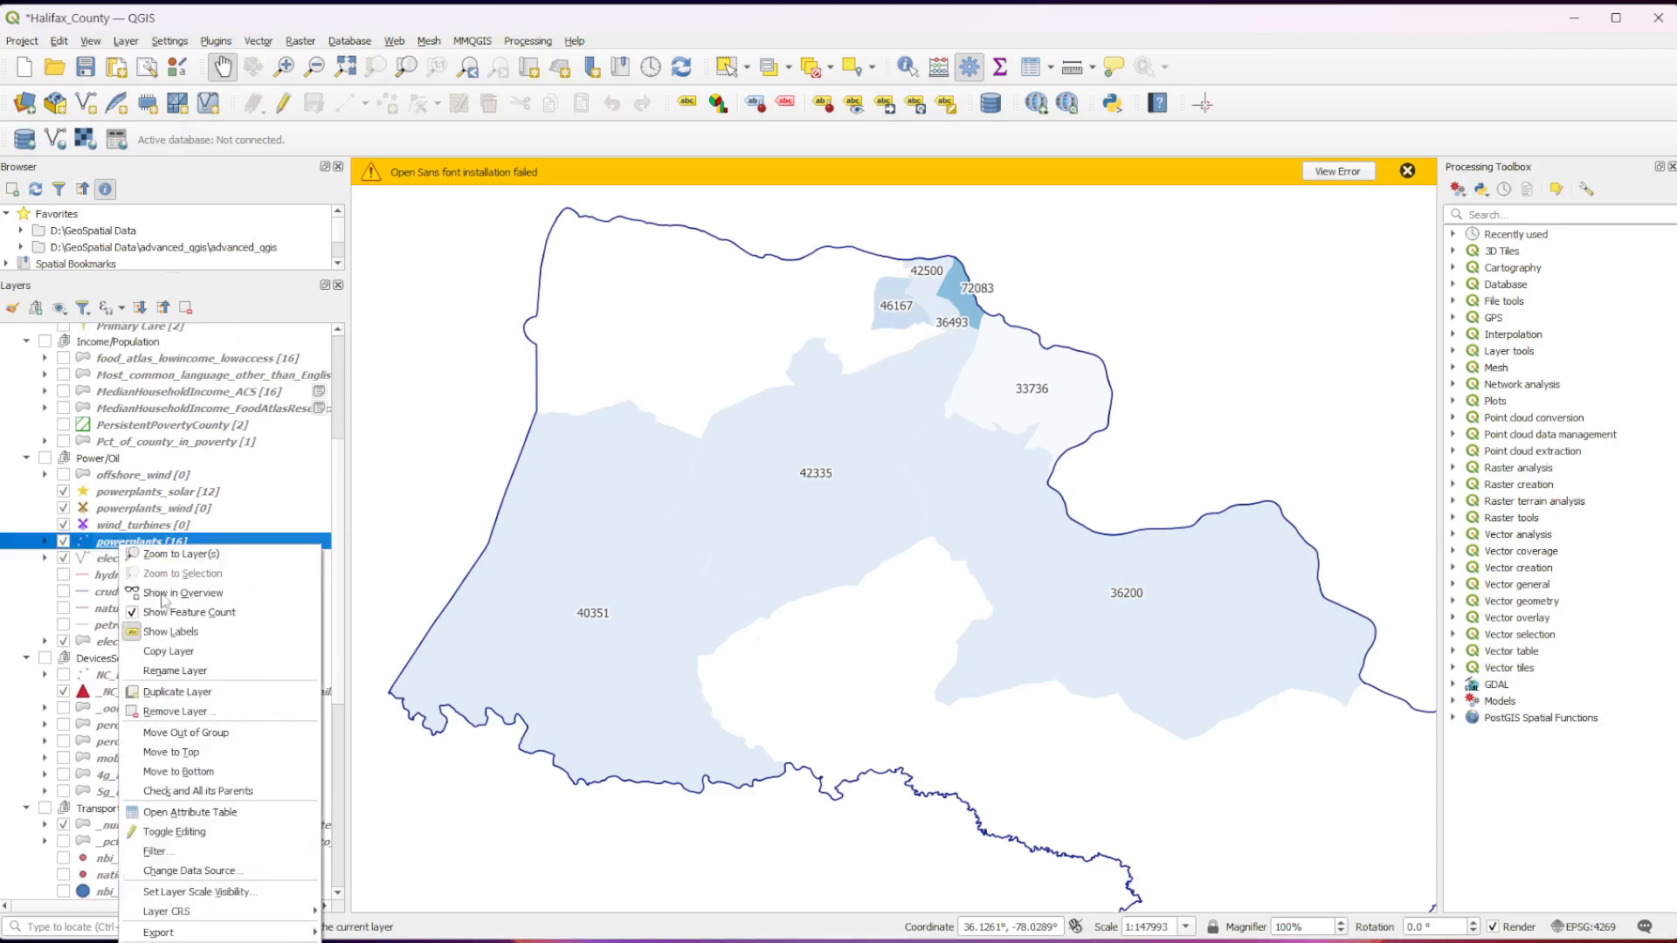
left_click(179, 942)
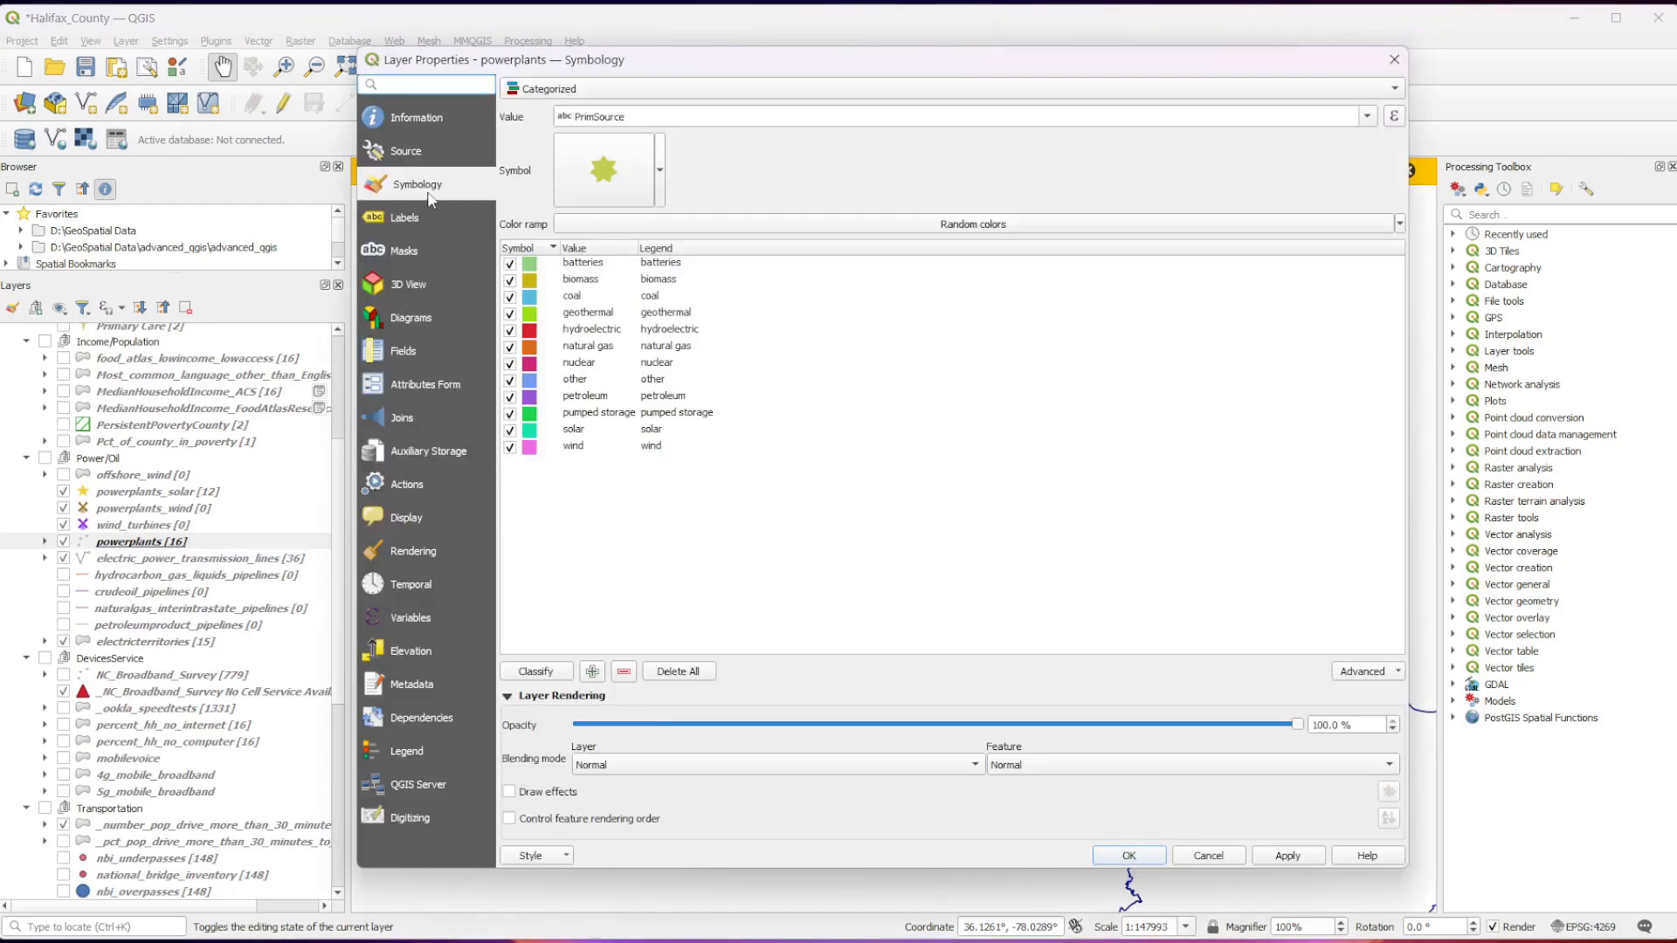
left_click(412, 114)
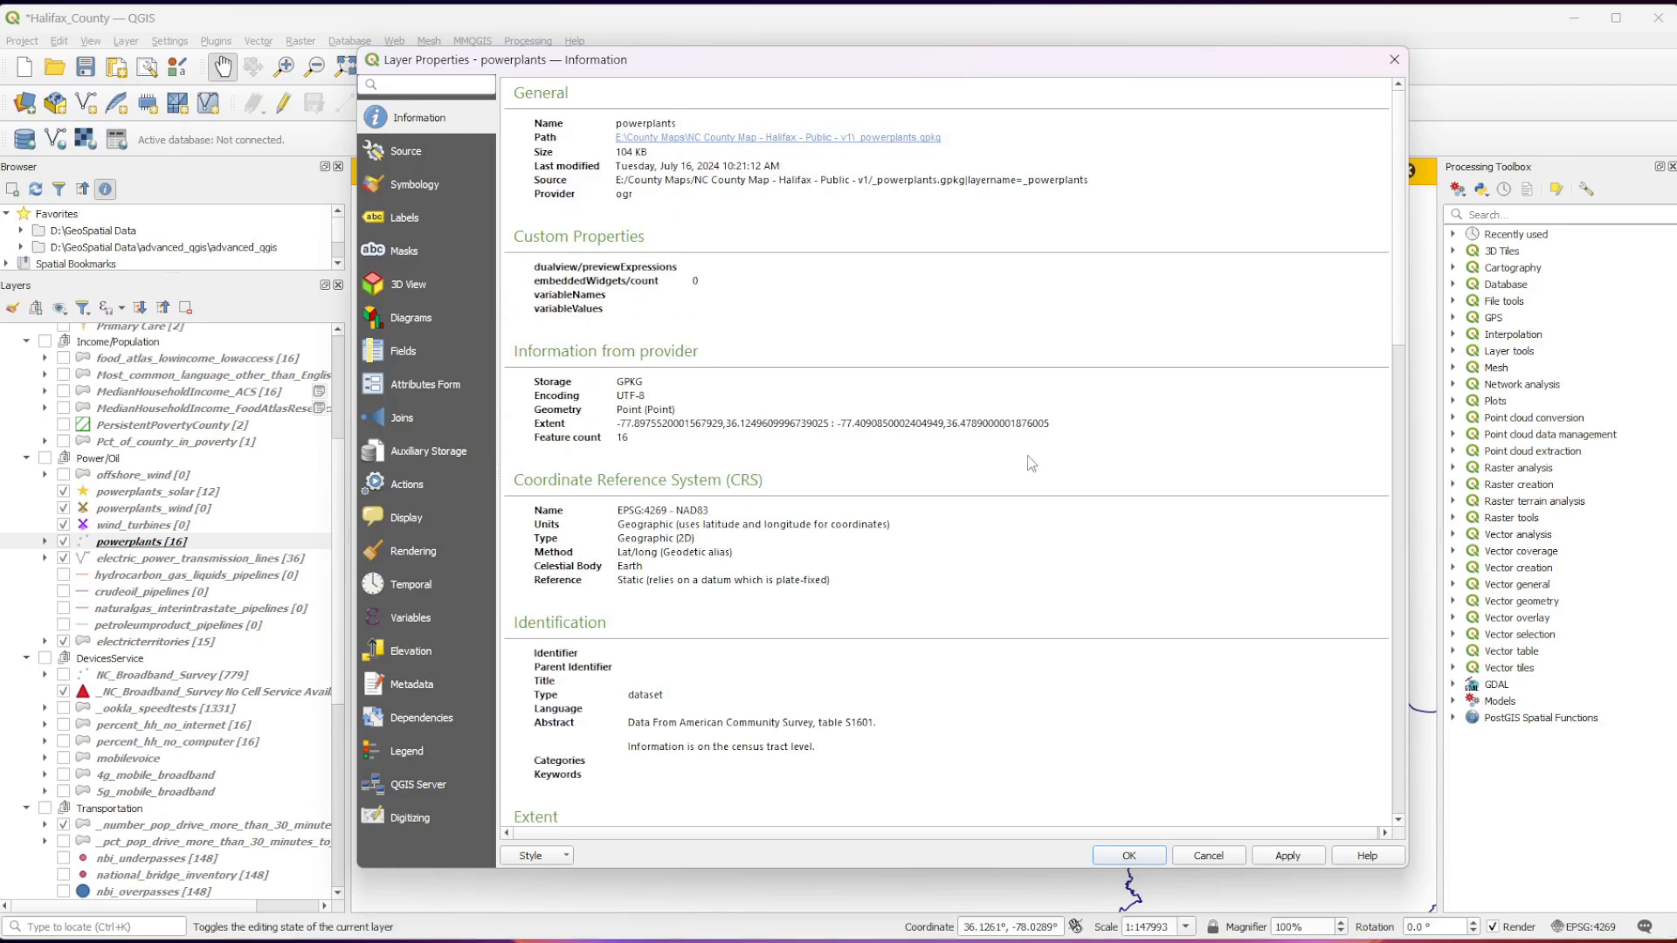
scroll(1057, 447, "down", 1)
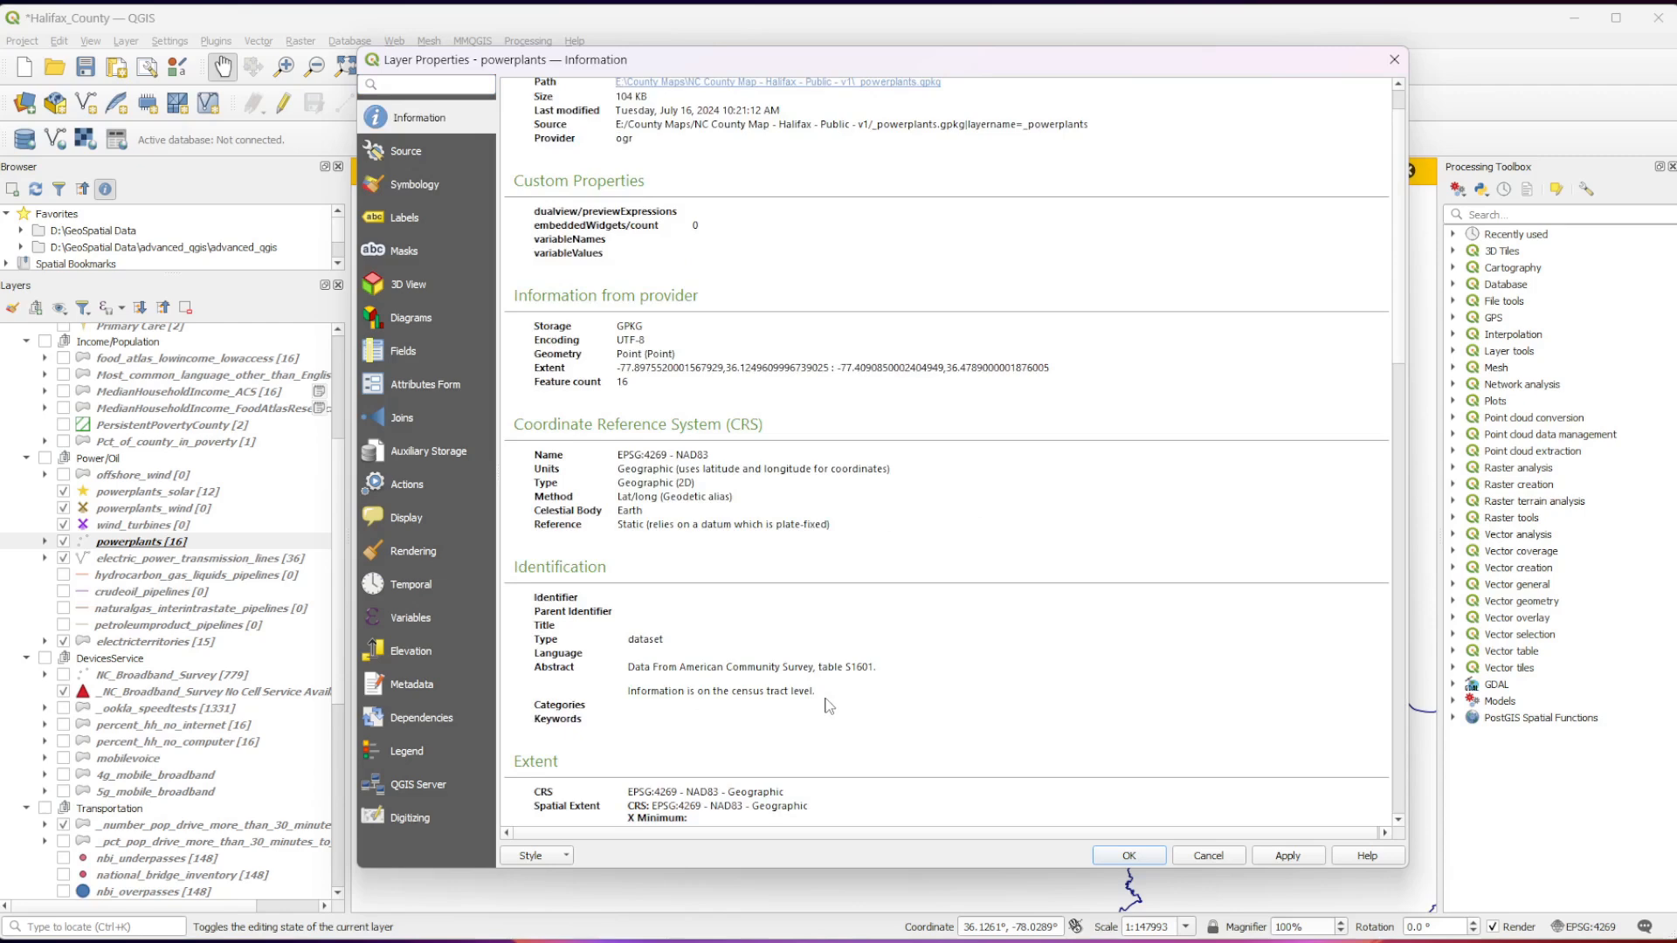
left_click_drag(829, 706, 584, 640)
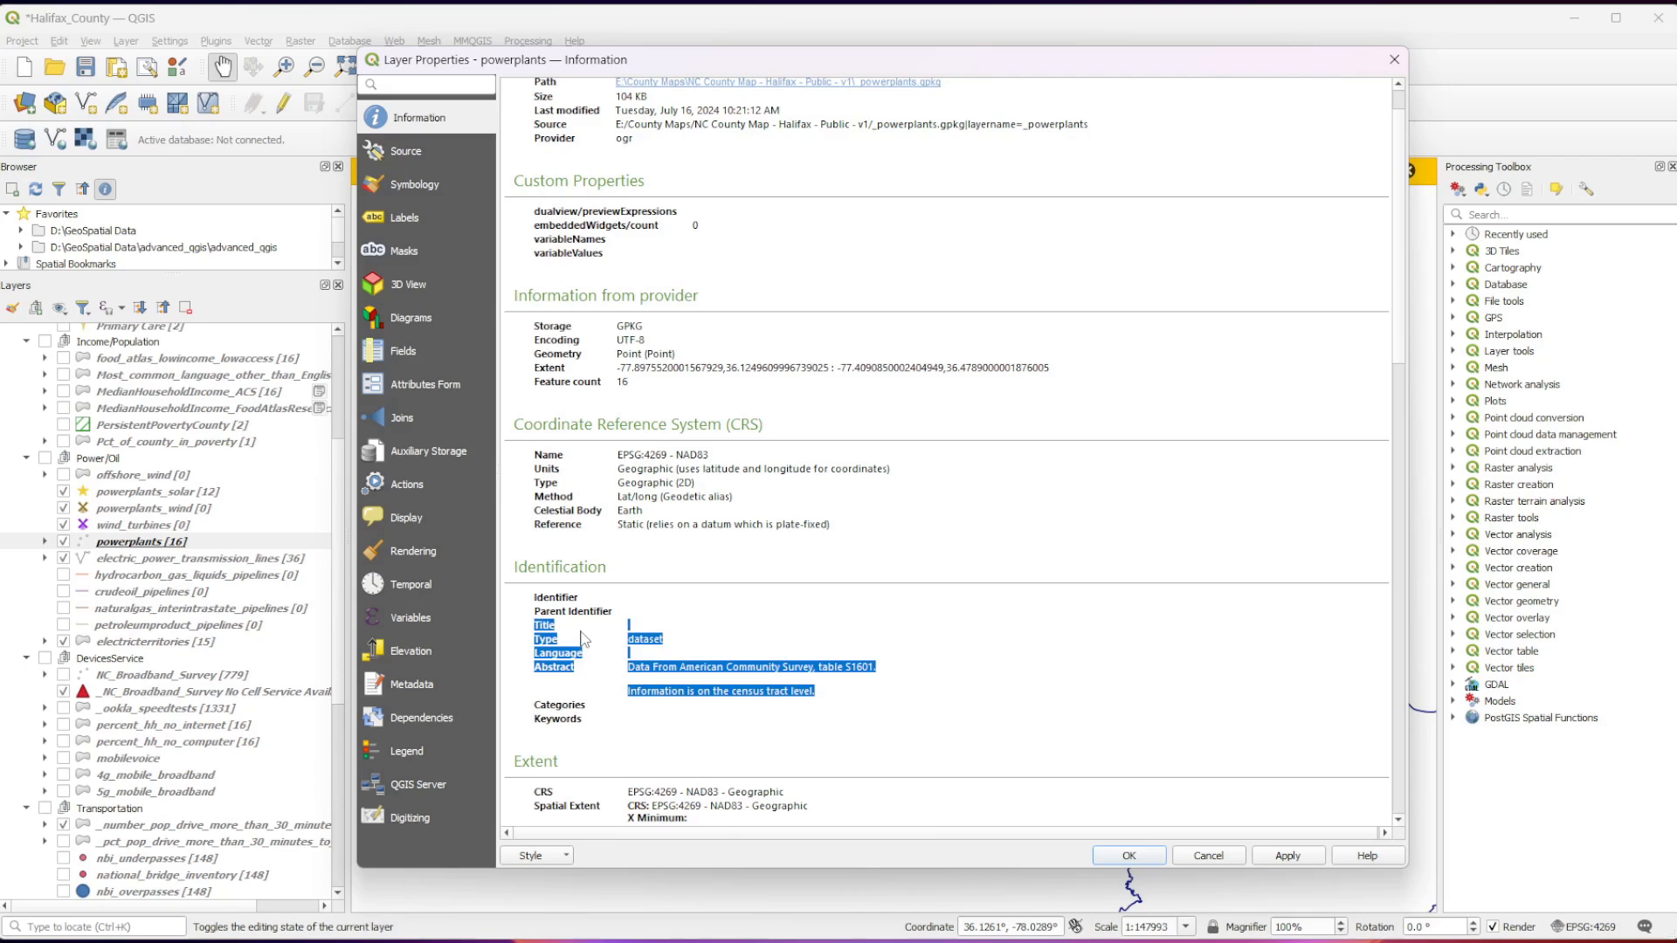
Review the powerplants layer's field list and source link, and close its properties without changes.
scroll(583, 641, "up", 1)
scroll(584, 640, "down", 5)
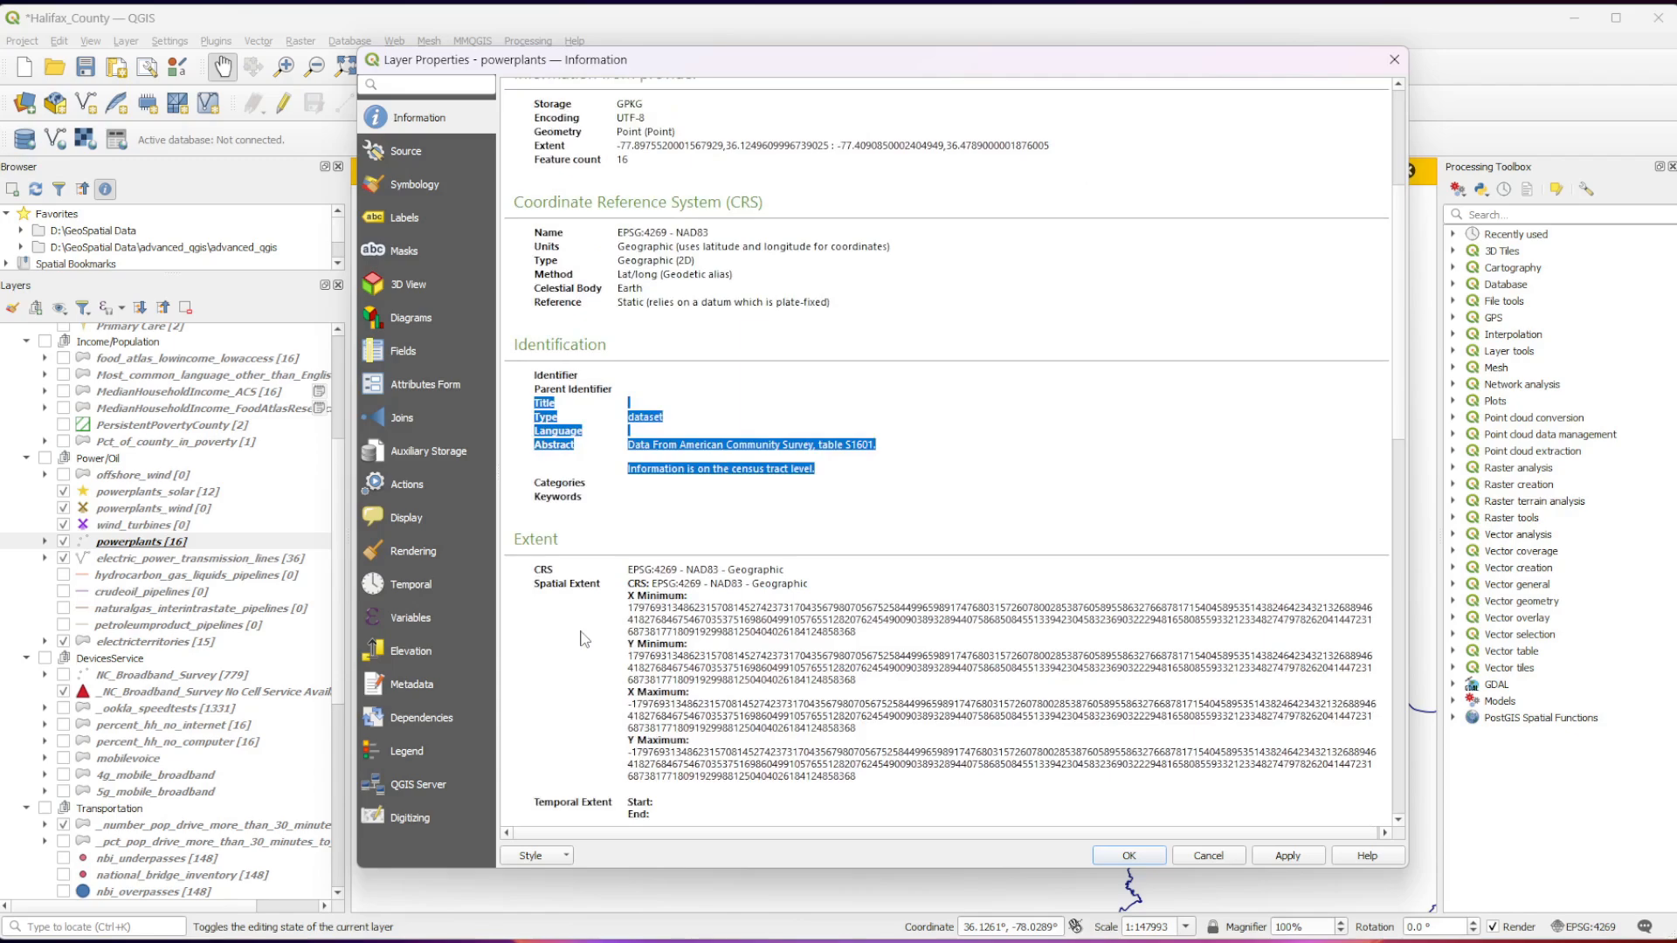
scroll(583, 640, "down", 15)
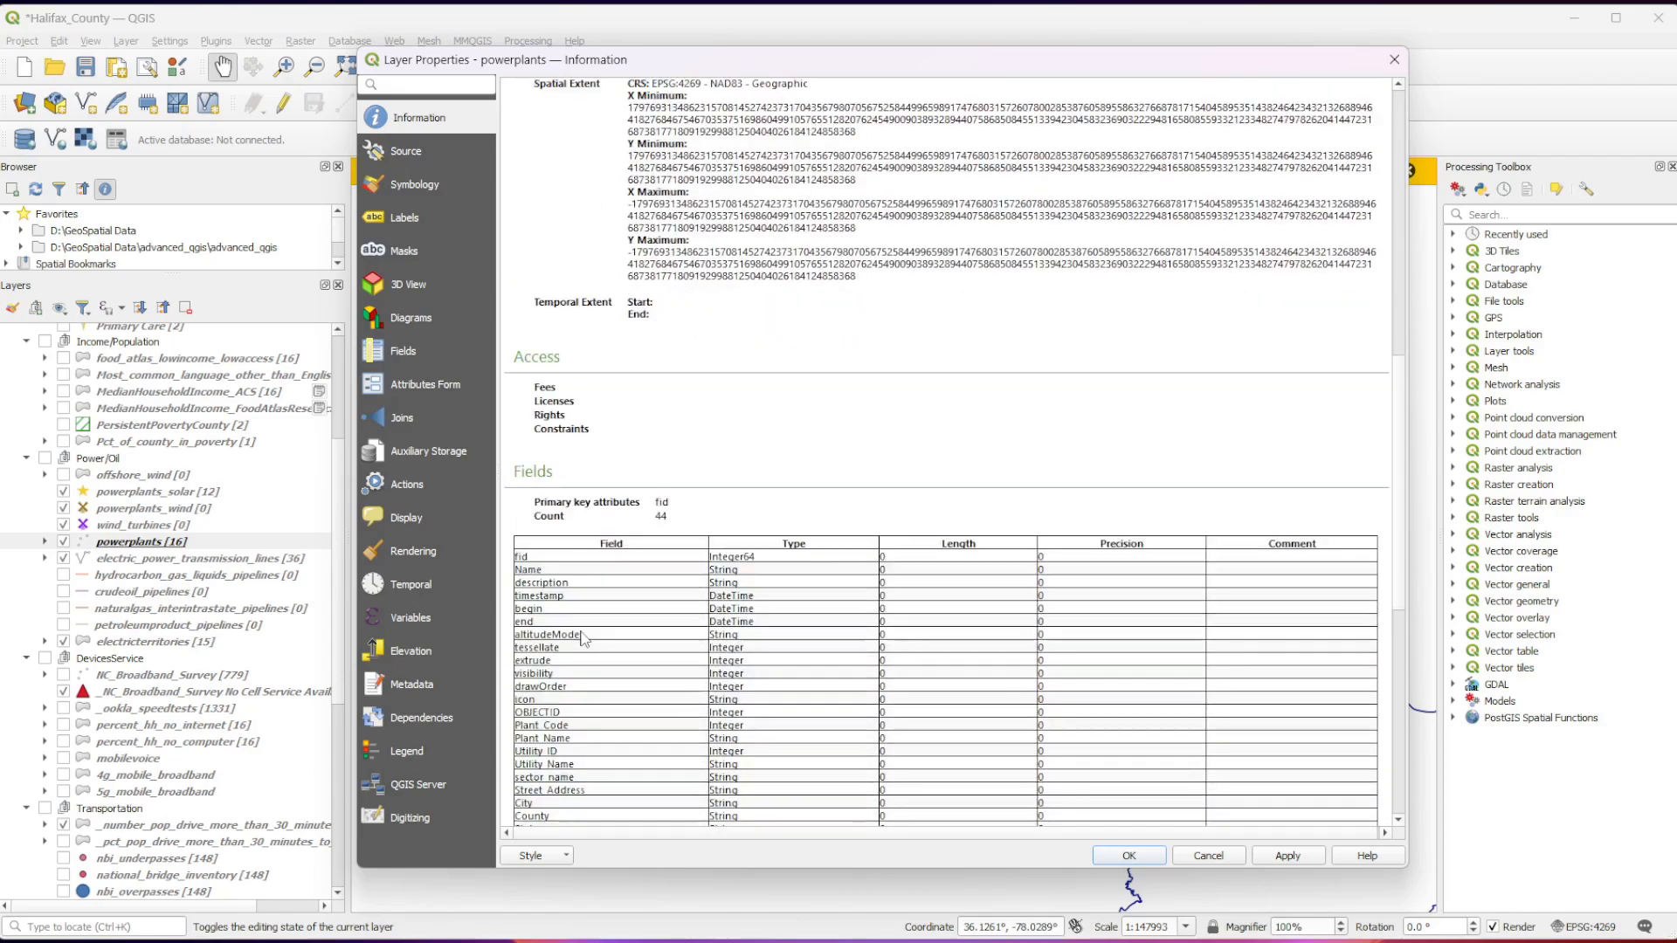
scroll(584, 640, "down", 3)
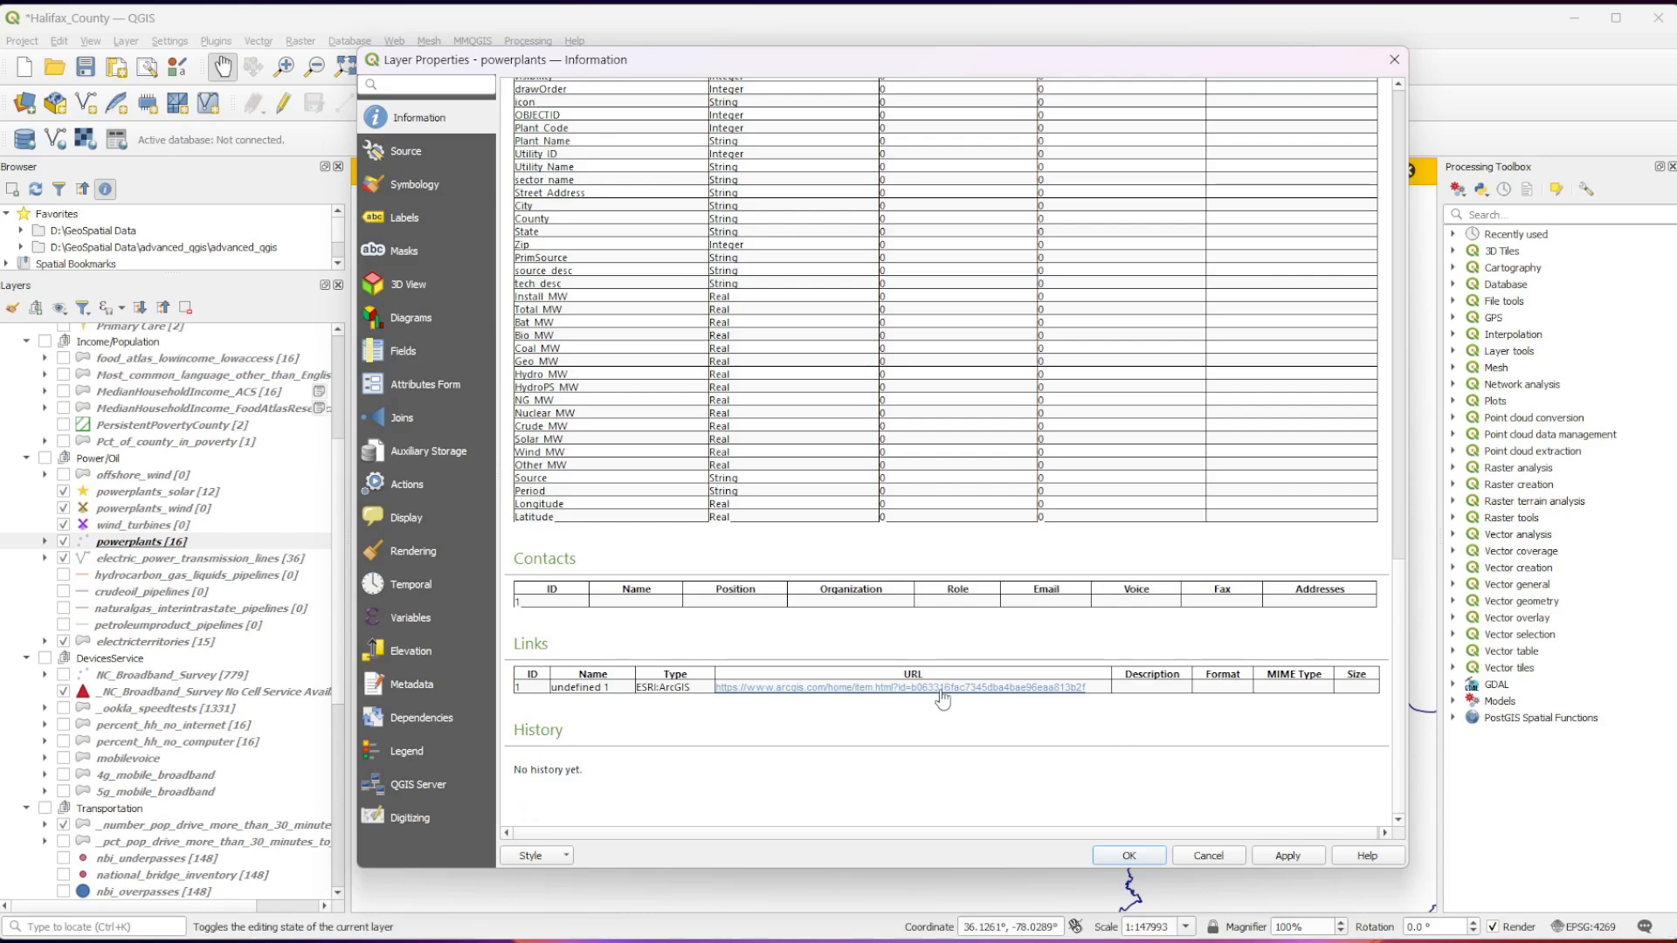
scroll(879, 664, "up", 5)
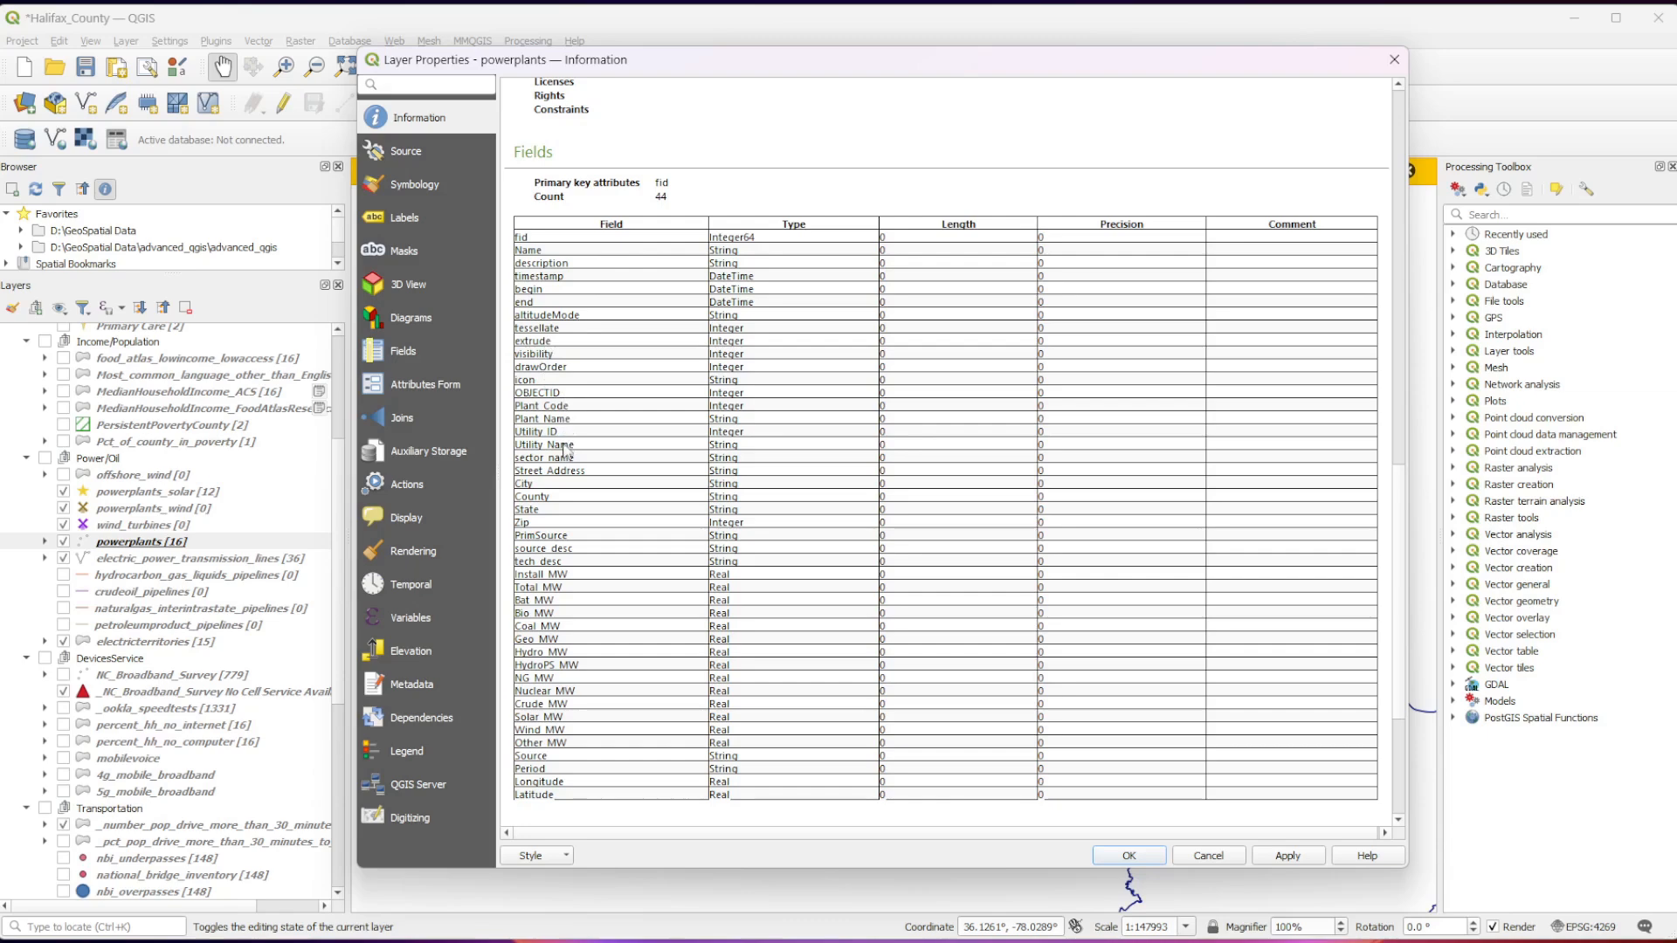
left_click_drag(563, 458, 507, 544)
left_click(1208, 864)
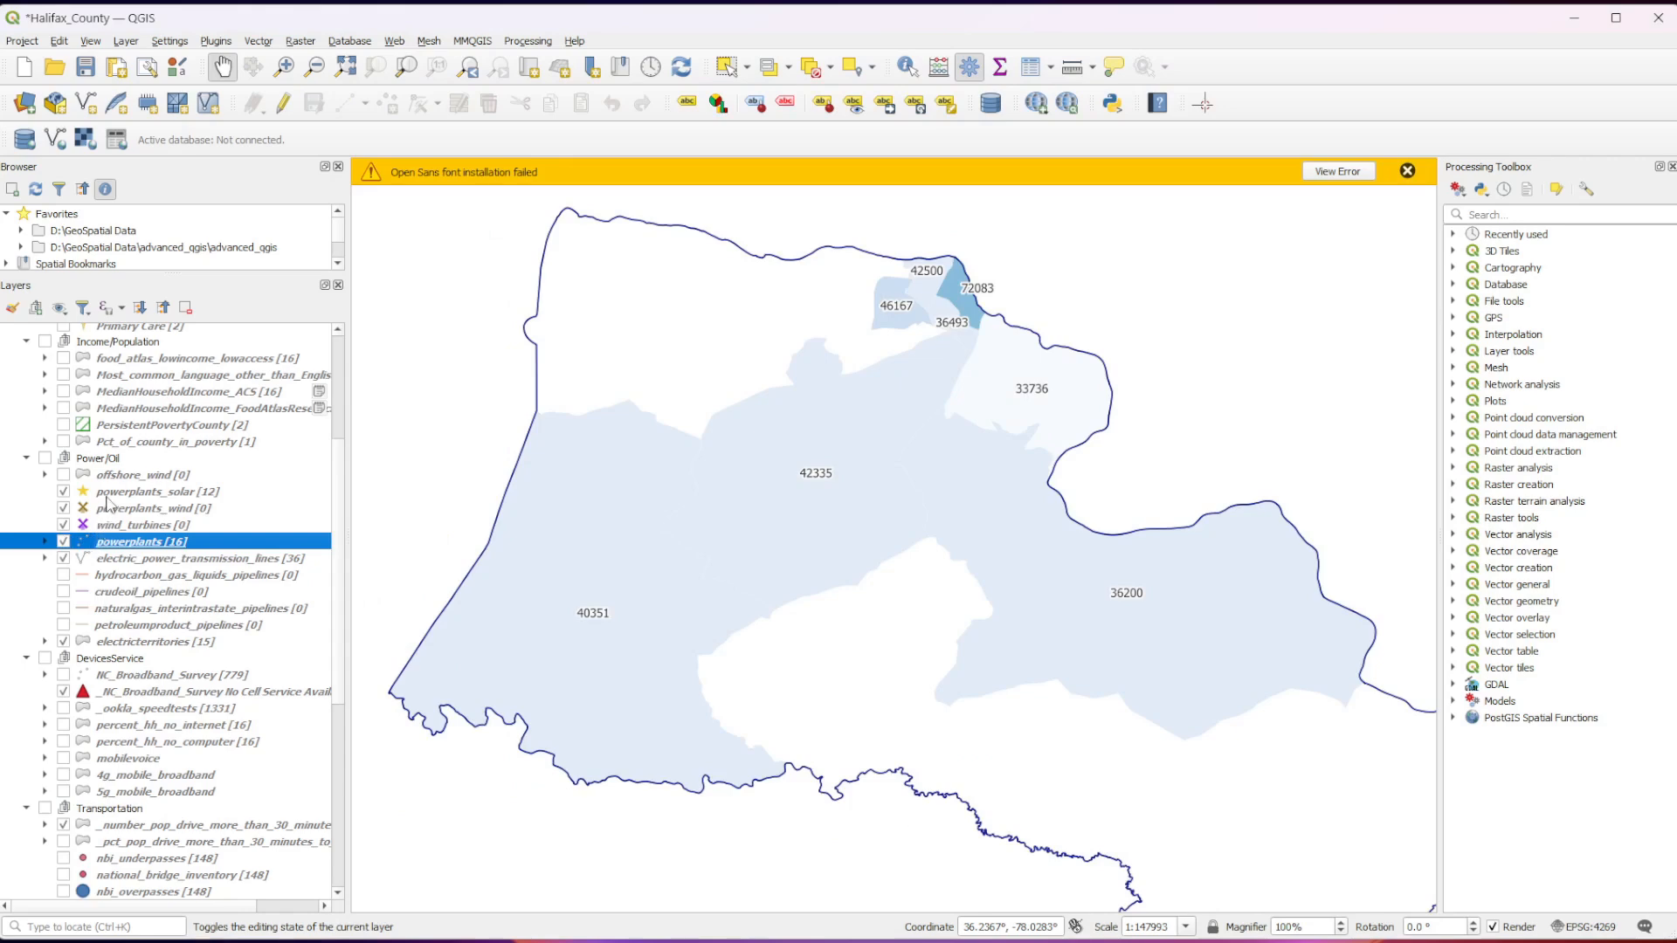
Show the Power/Oil group without its electricterritories layer and hide the Health group.
left_click(38, 458)
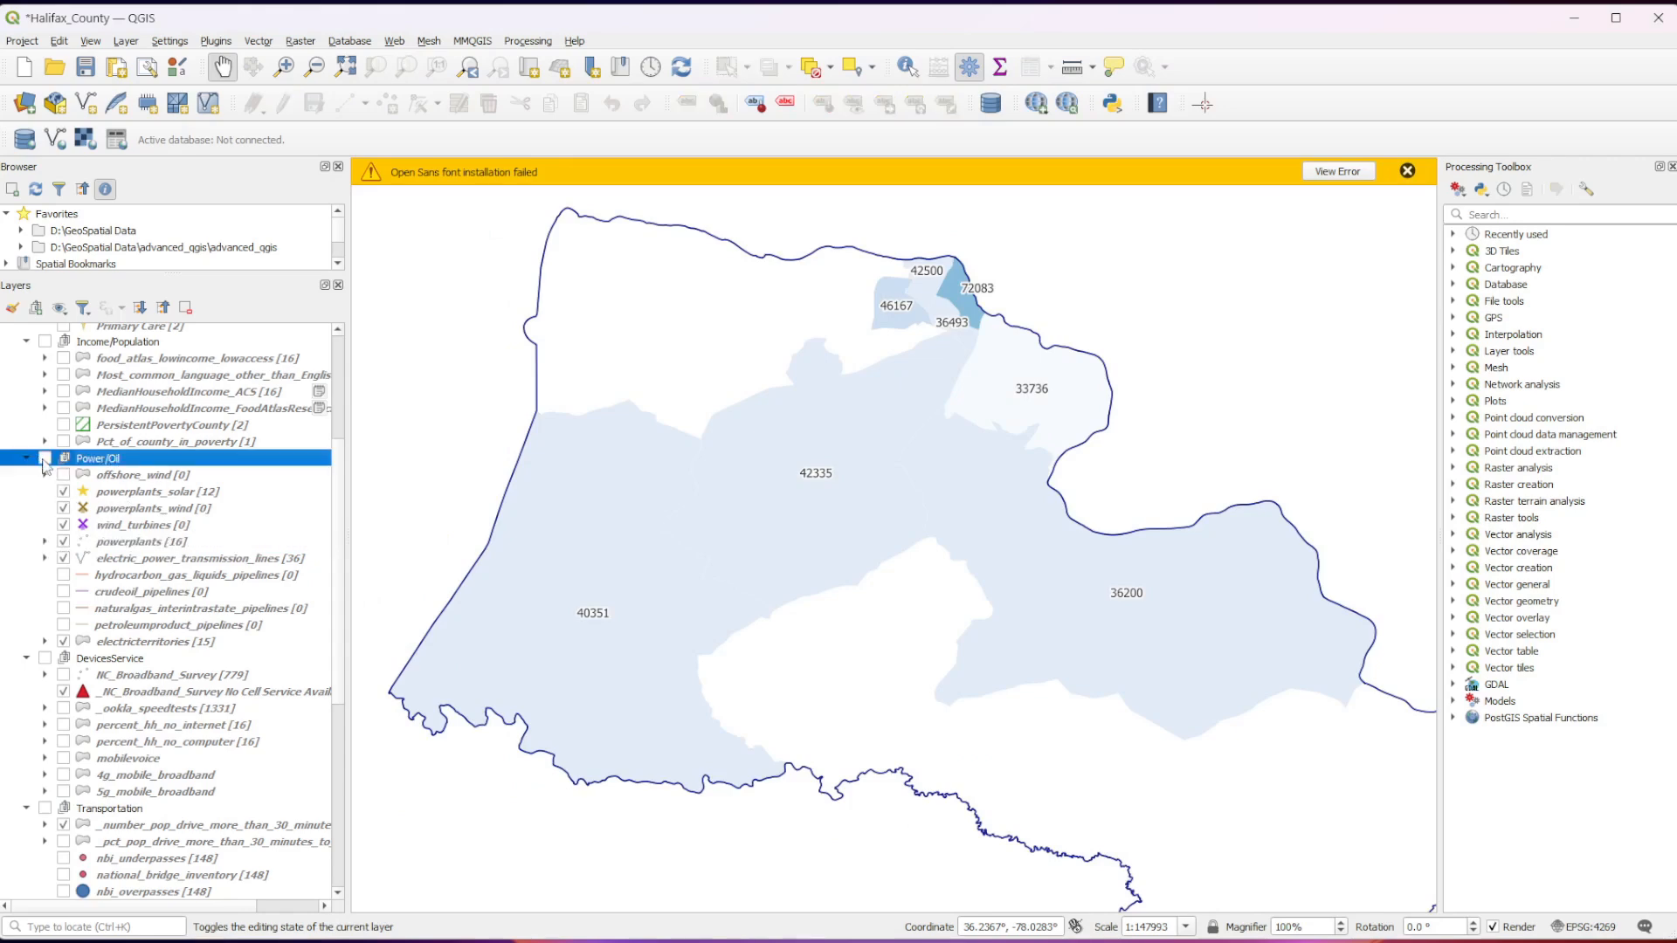
left_click(44, 459)
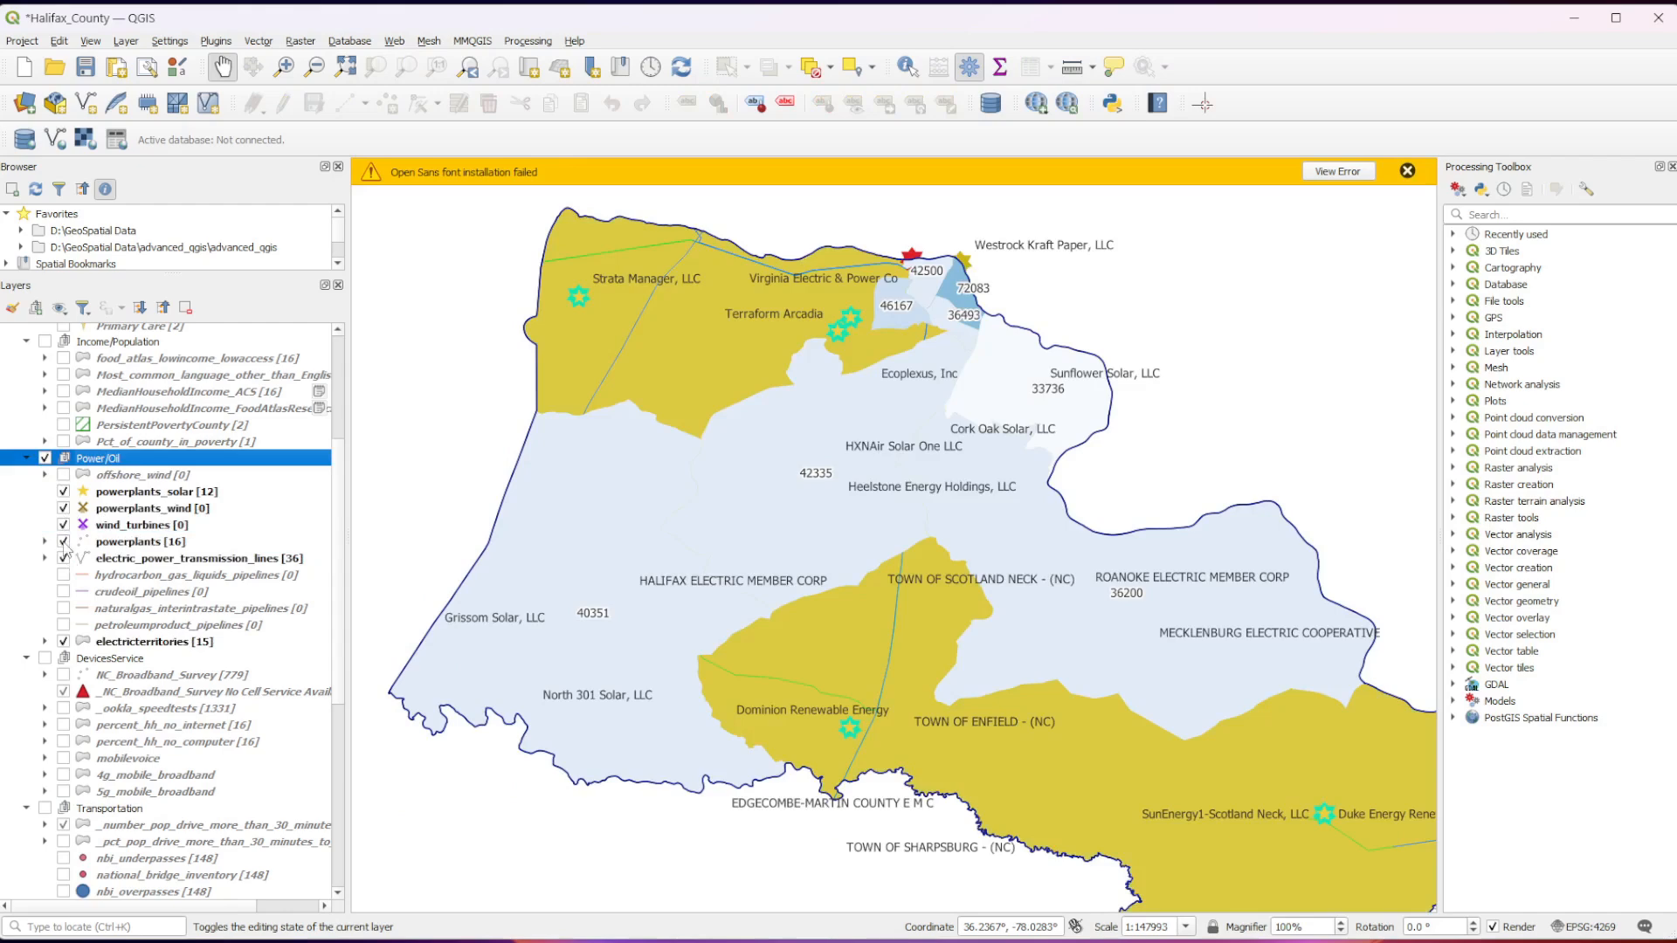
left_click(64, 642)
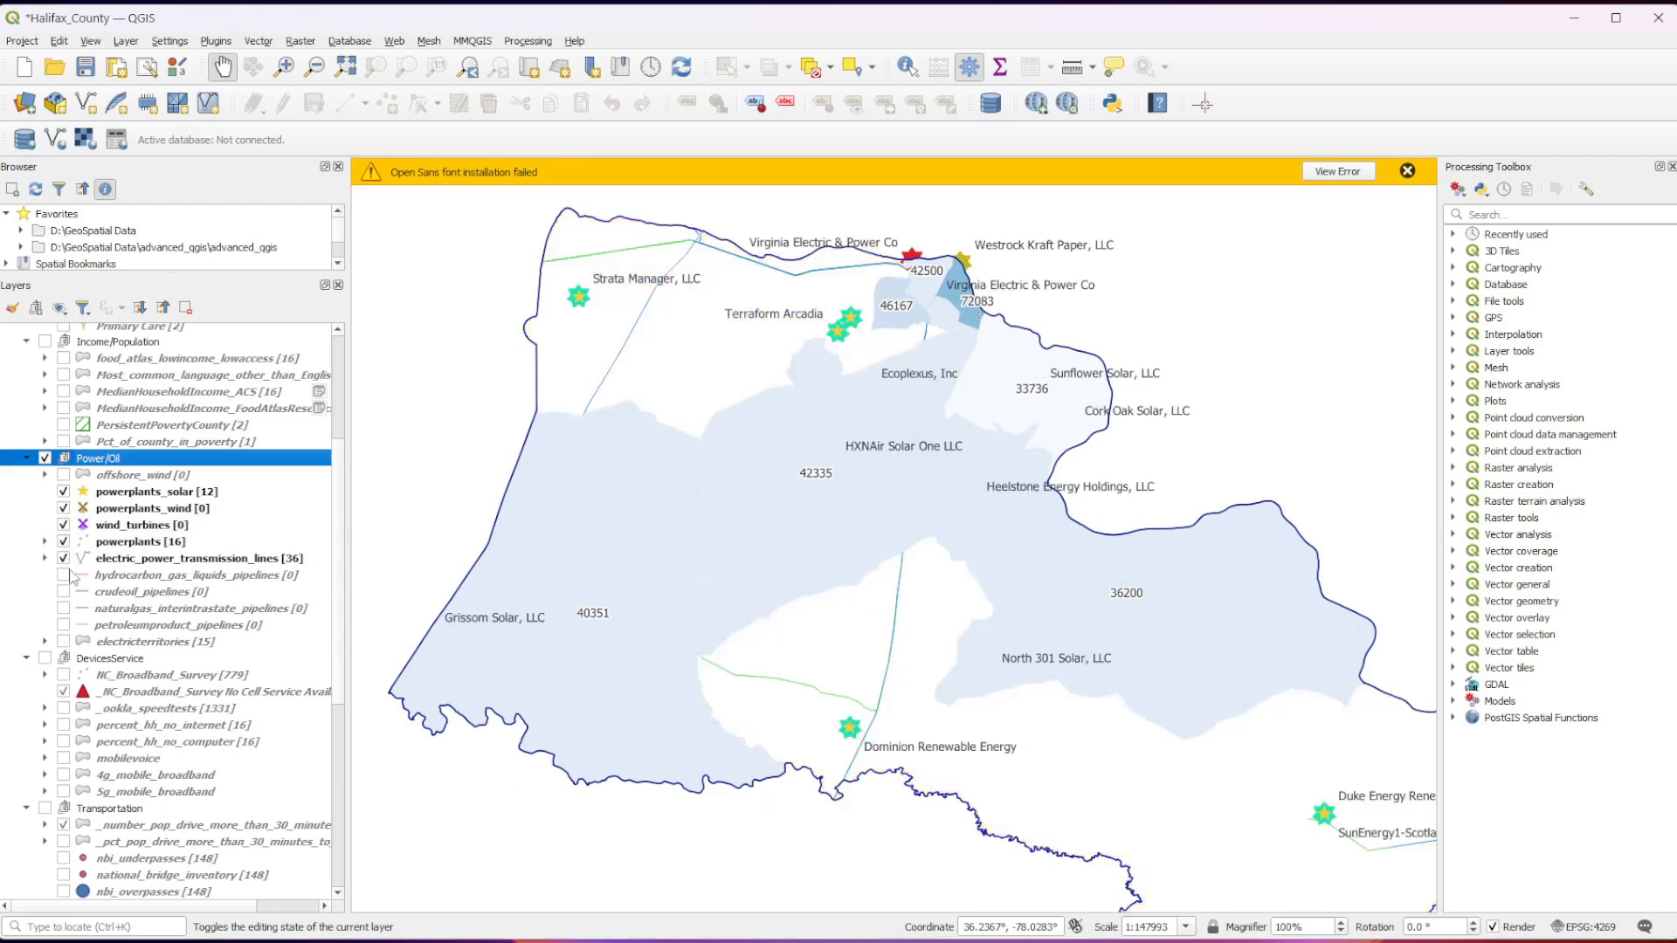
scroll(88, 533, "up", 5)
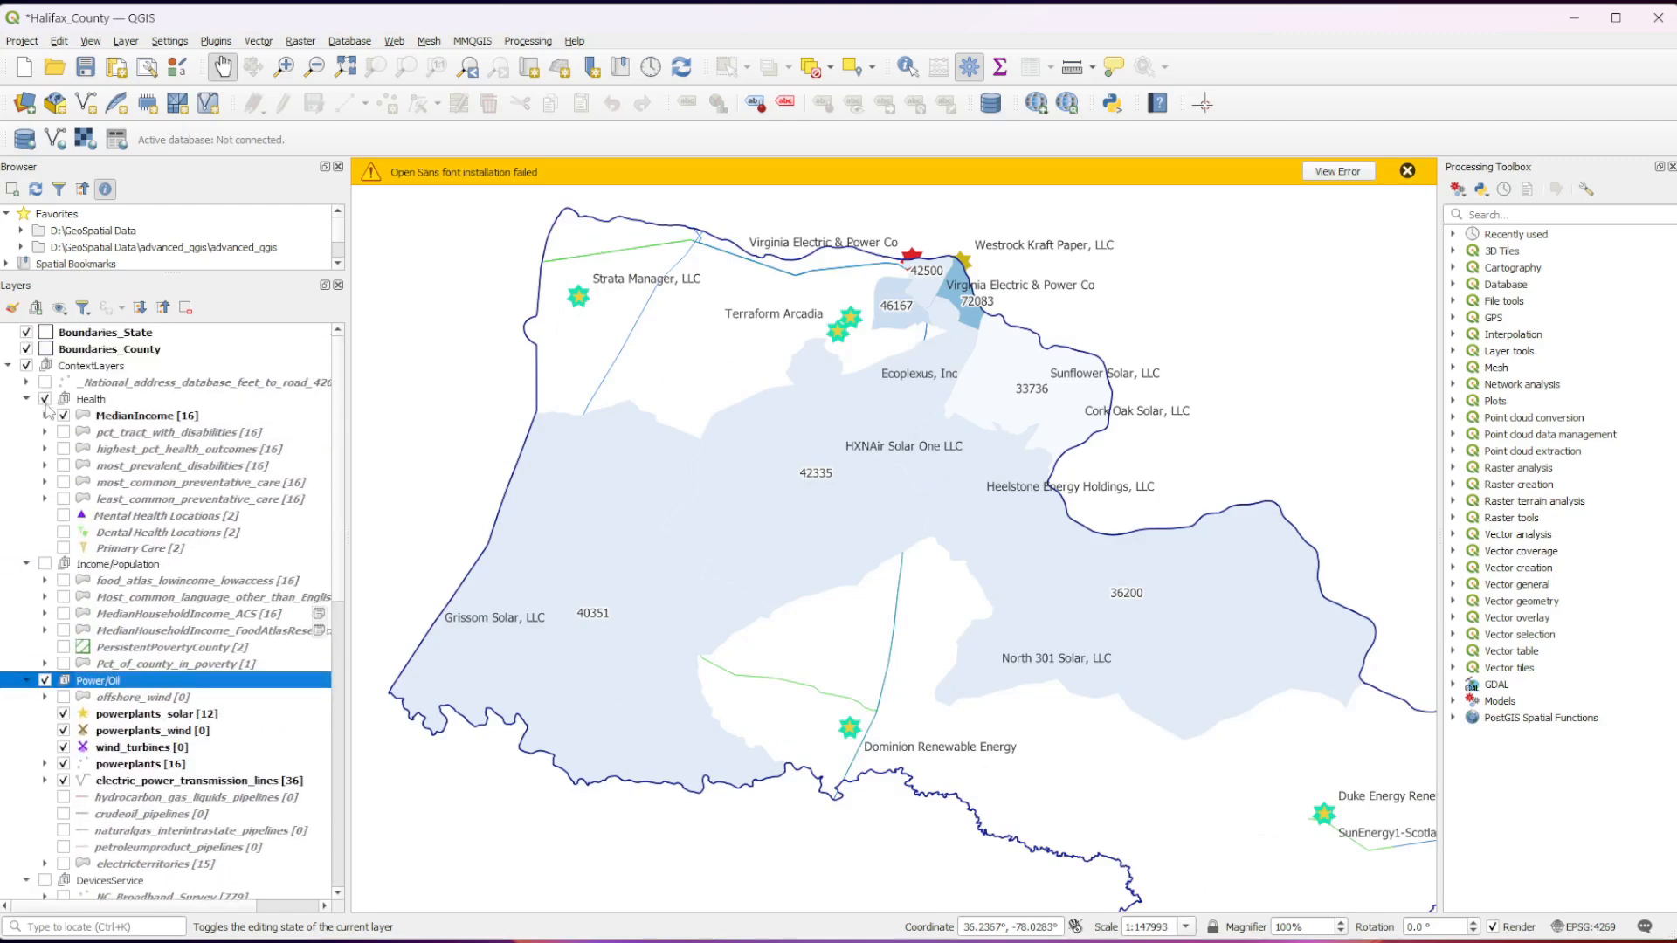
left_click(45, 398)
Switch the powerplants layer off and back on to compare it with the solar power plant points.
scroll(67, 553, "down", 4)
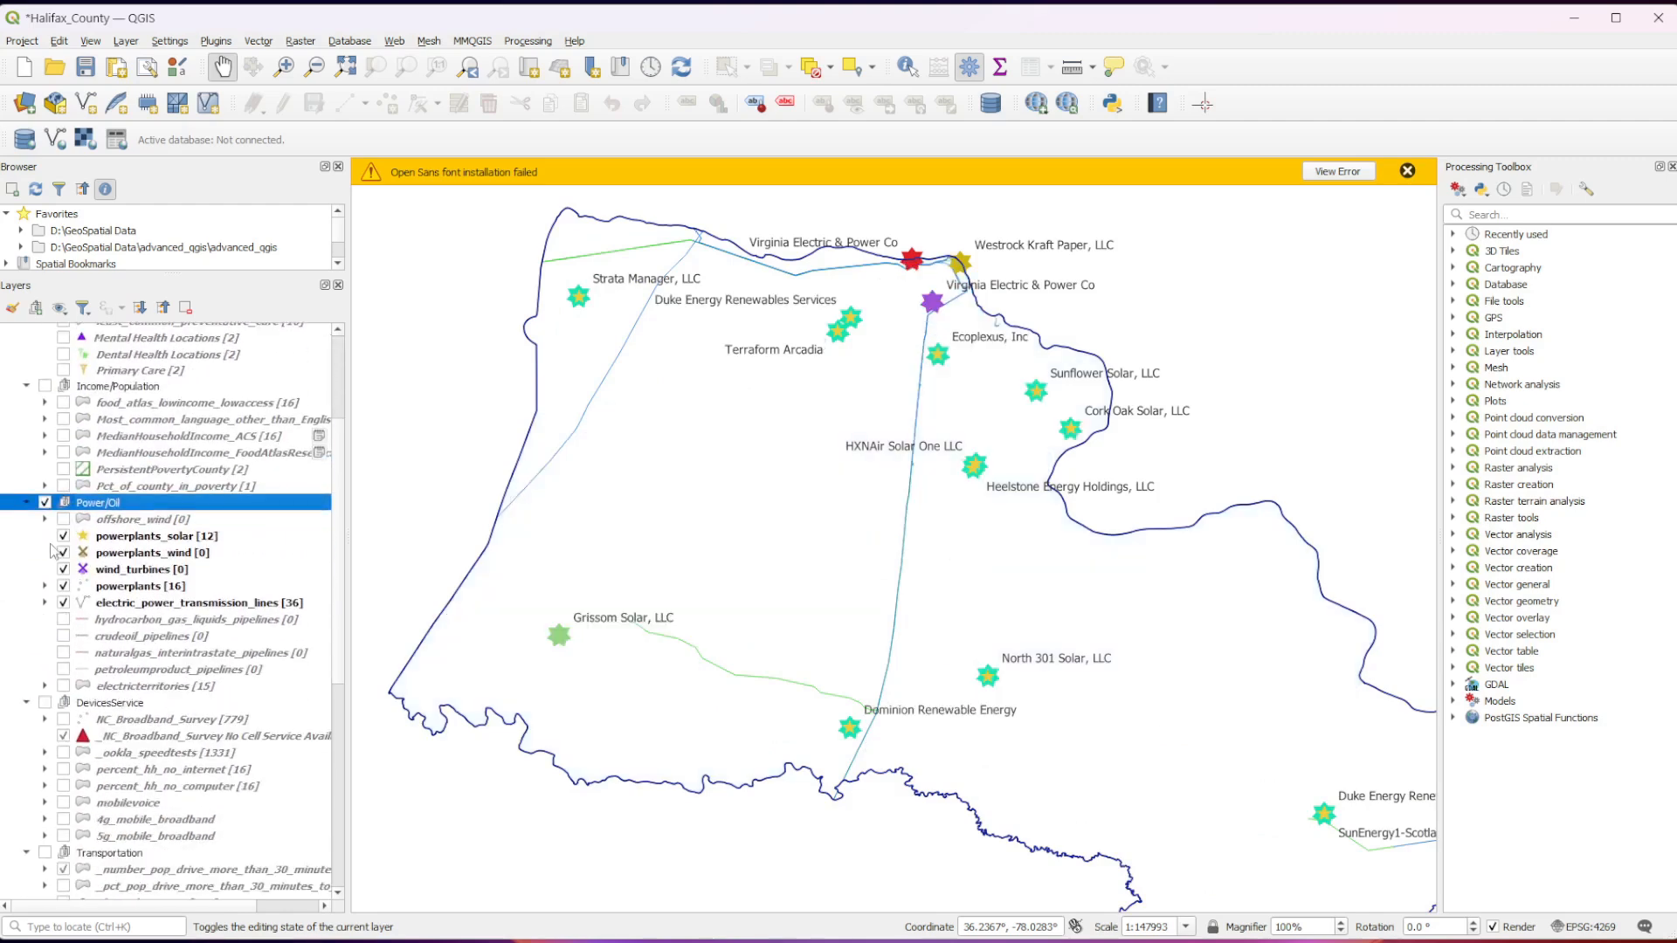
left_click(63, 586)
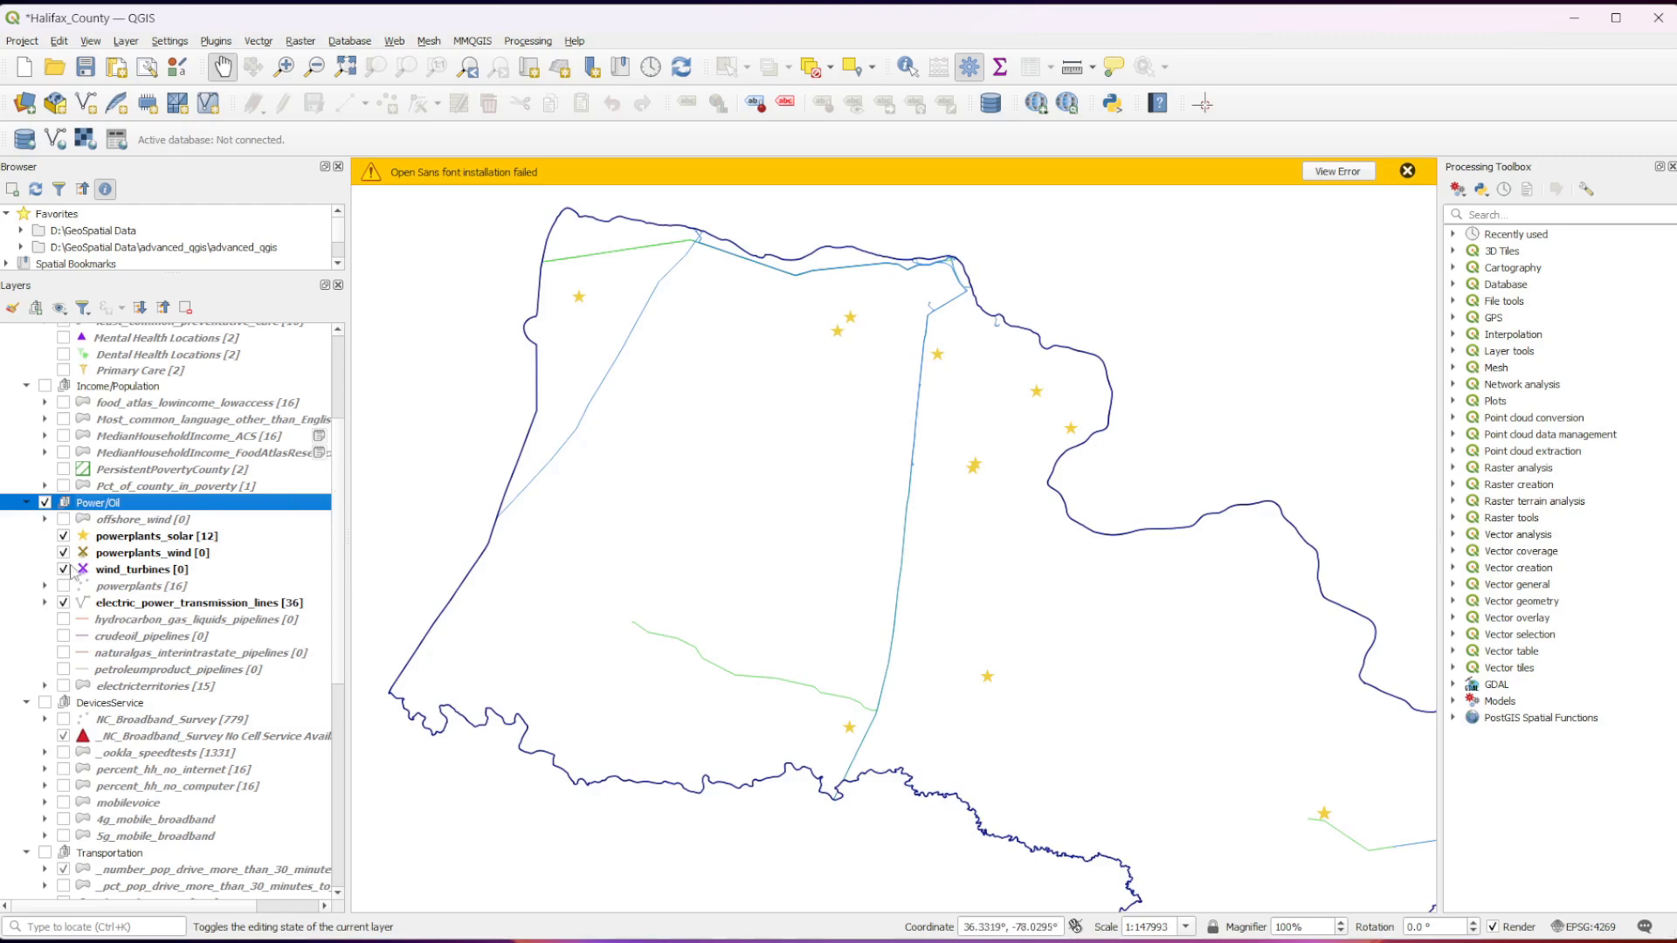
left_click(63, 586)
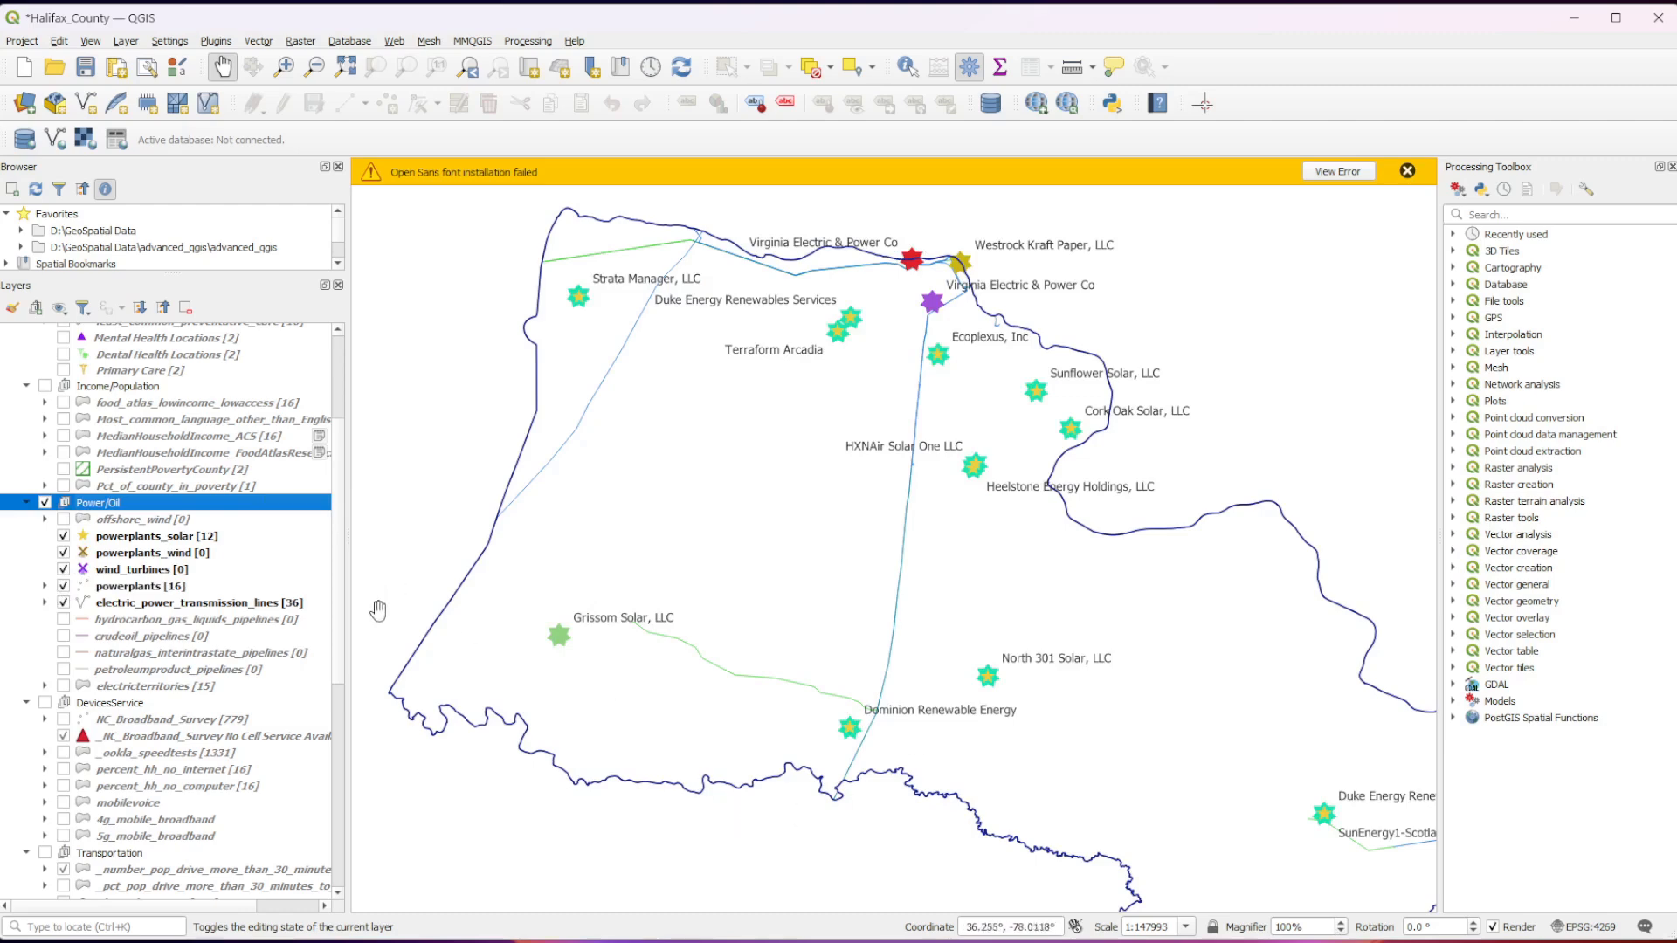
Open the powerplants attribute table, widen its window across the screen, and autosize all columns.
left_click(139, 586)
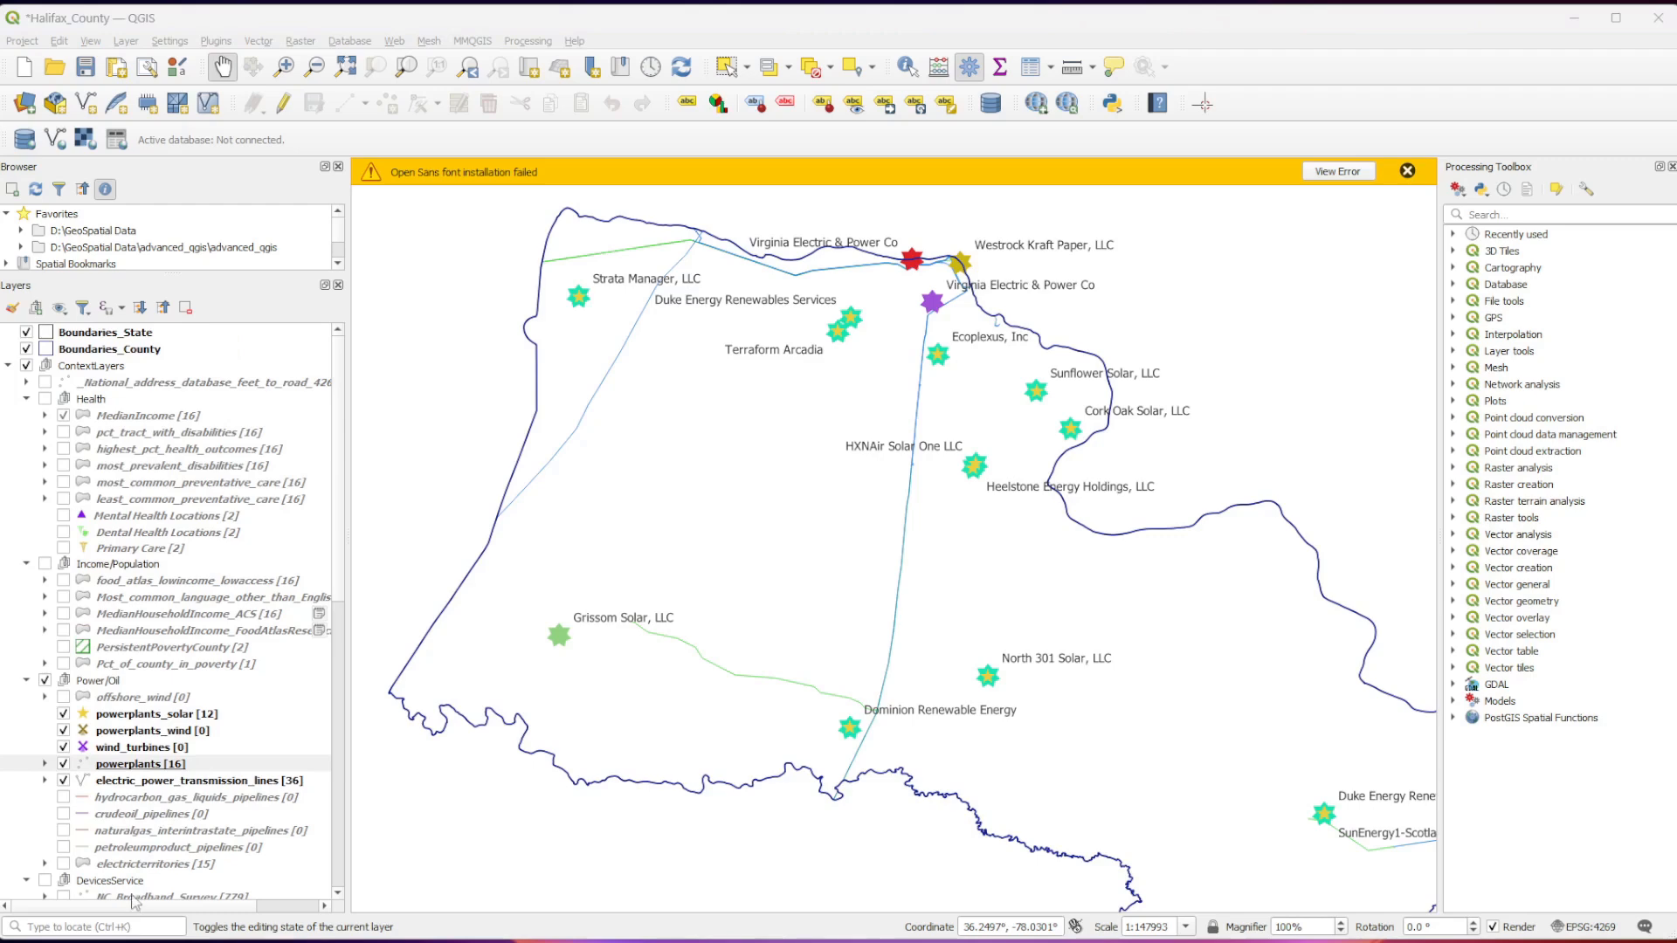
right_click(145, 765)
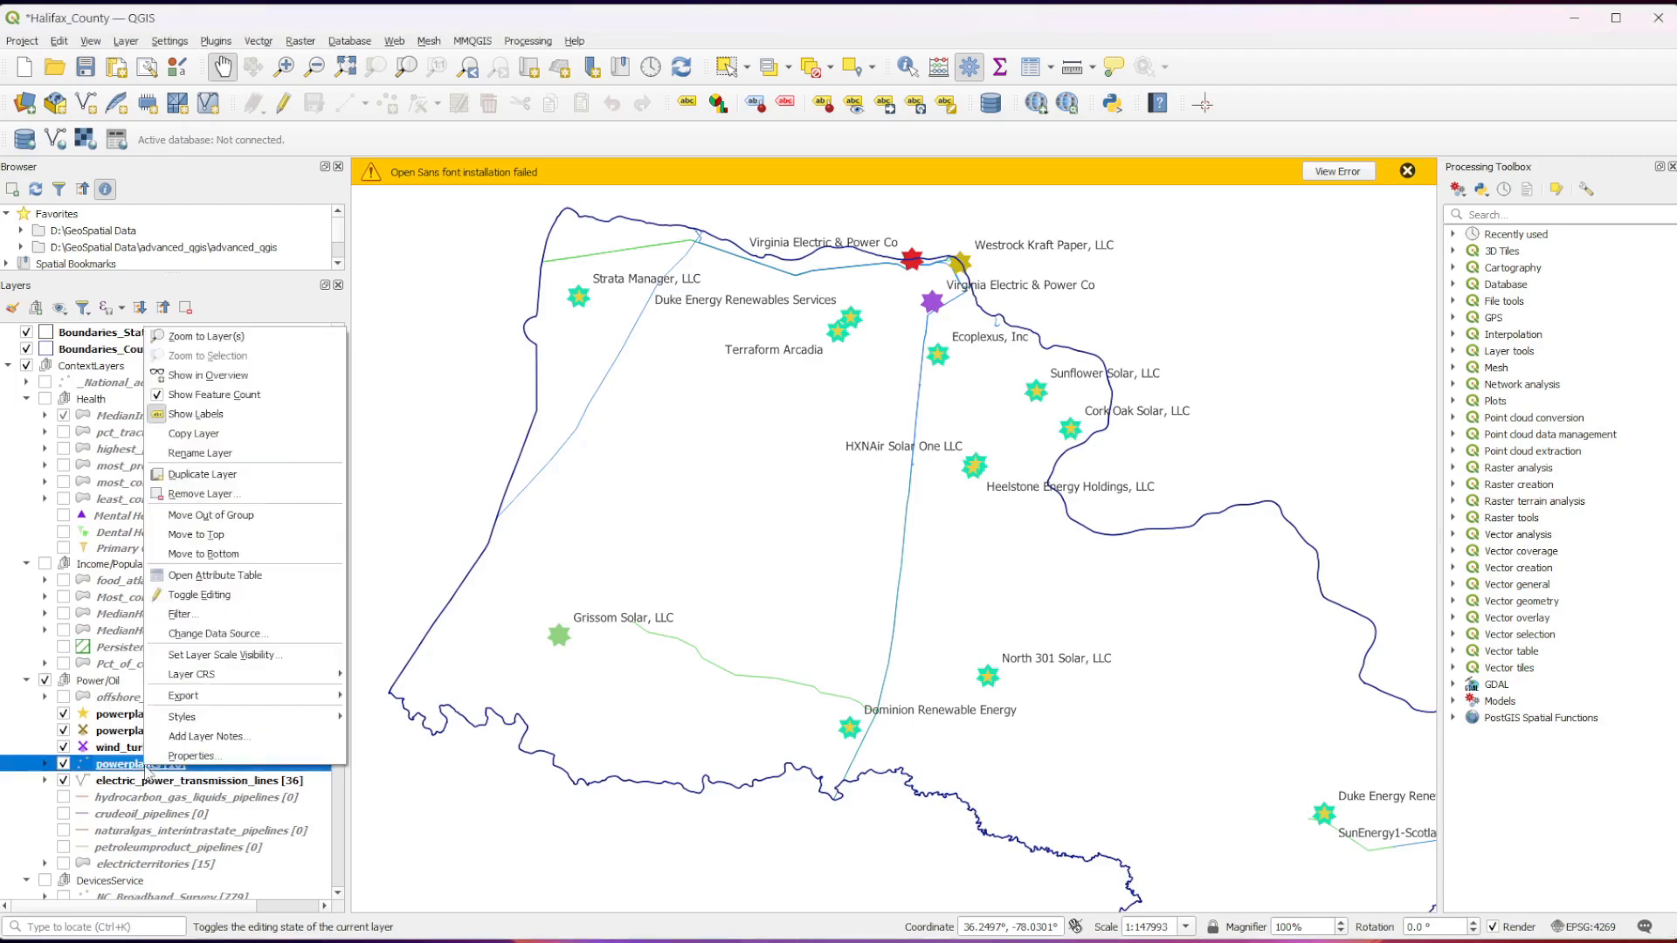
left_click(273, 574)
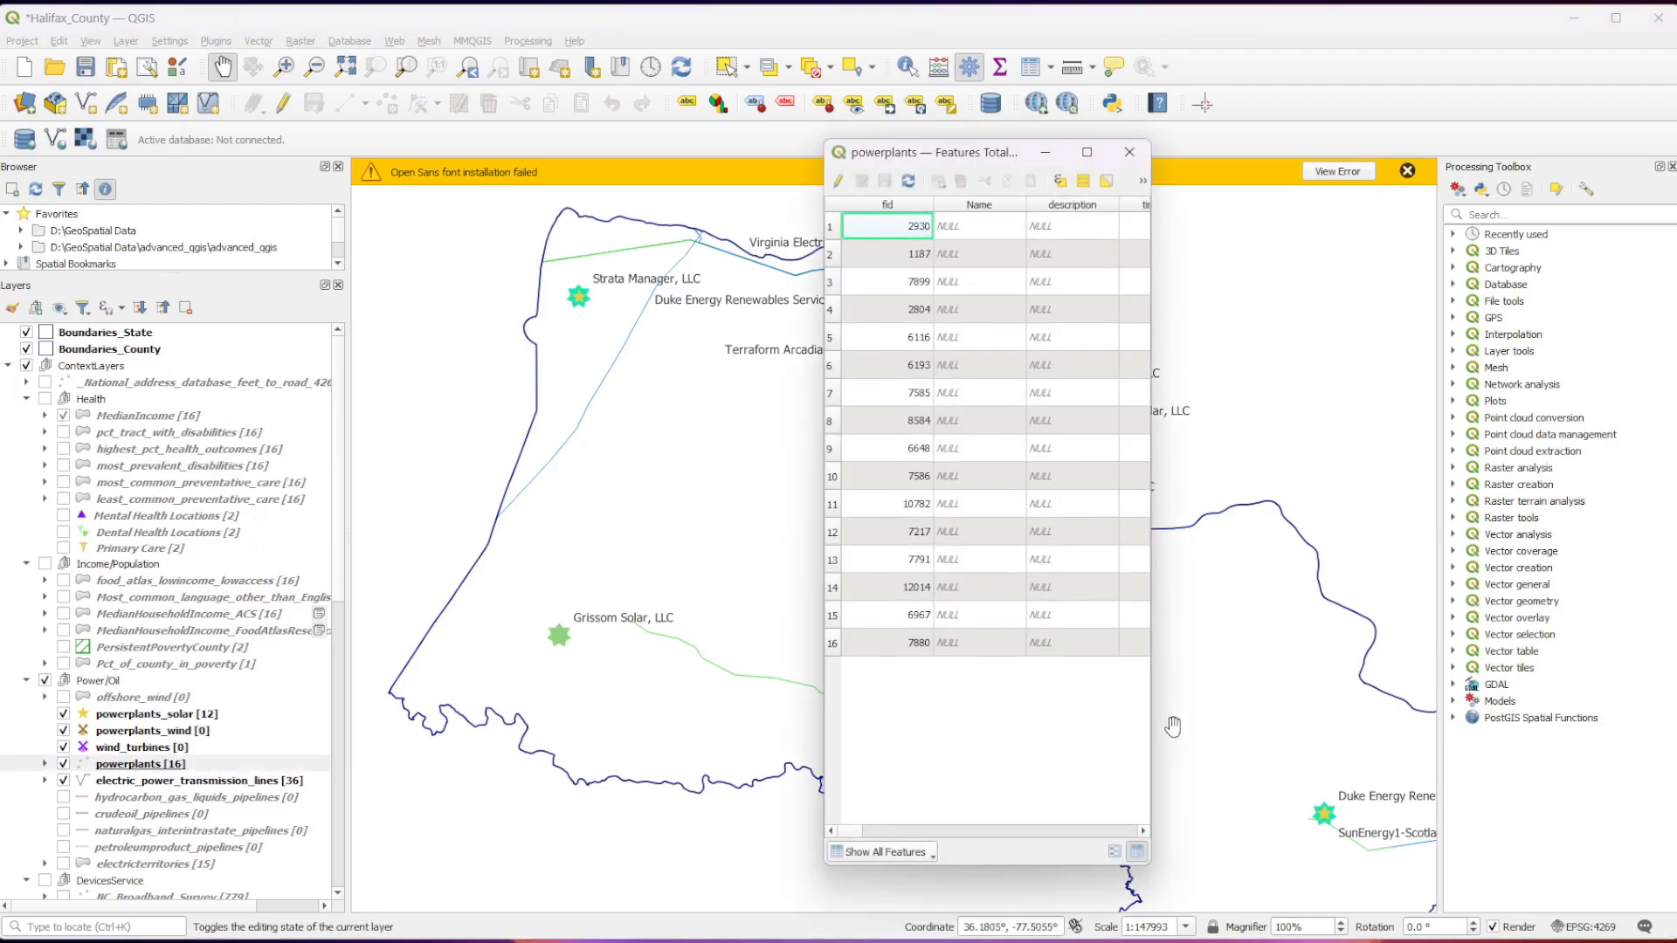
left_click_drag(1151, 728, 1631, 735)
left_click_drag(824, 717, 61, 717)
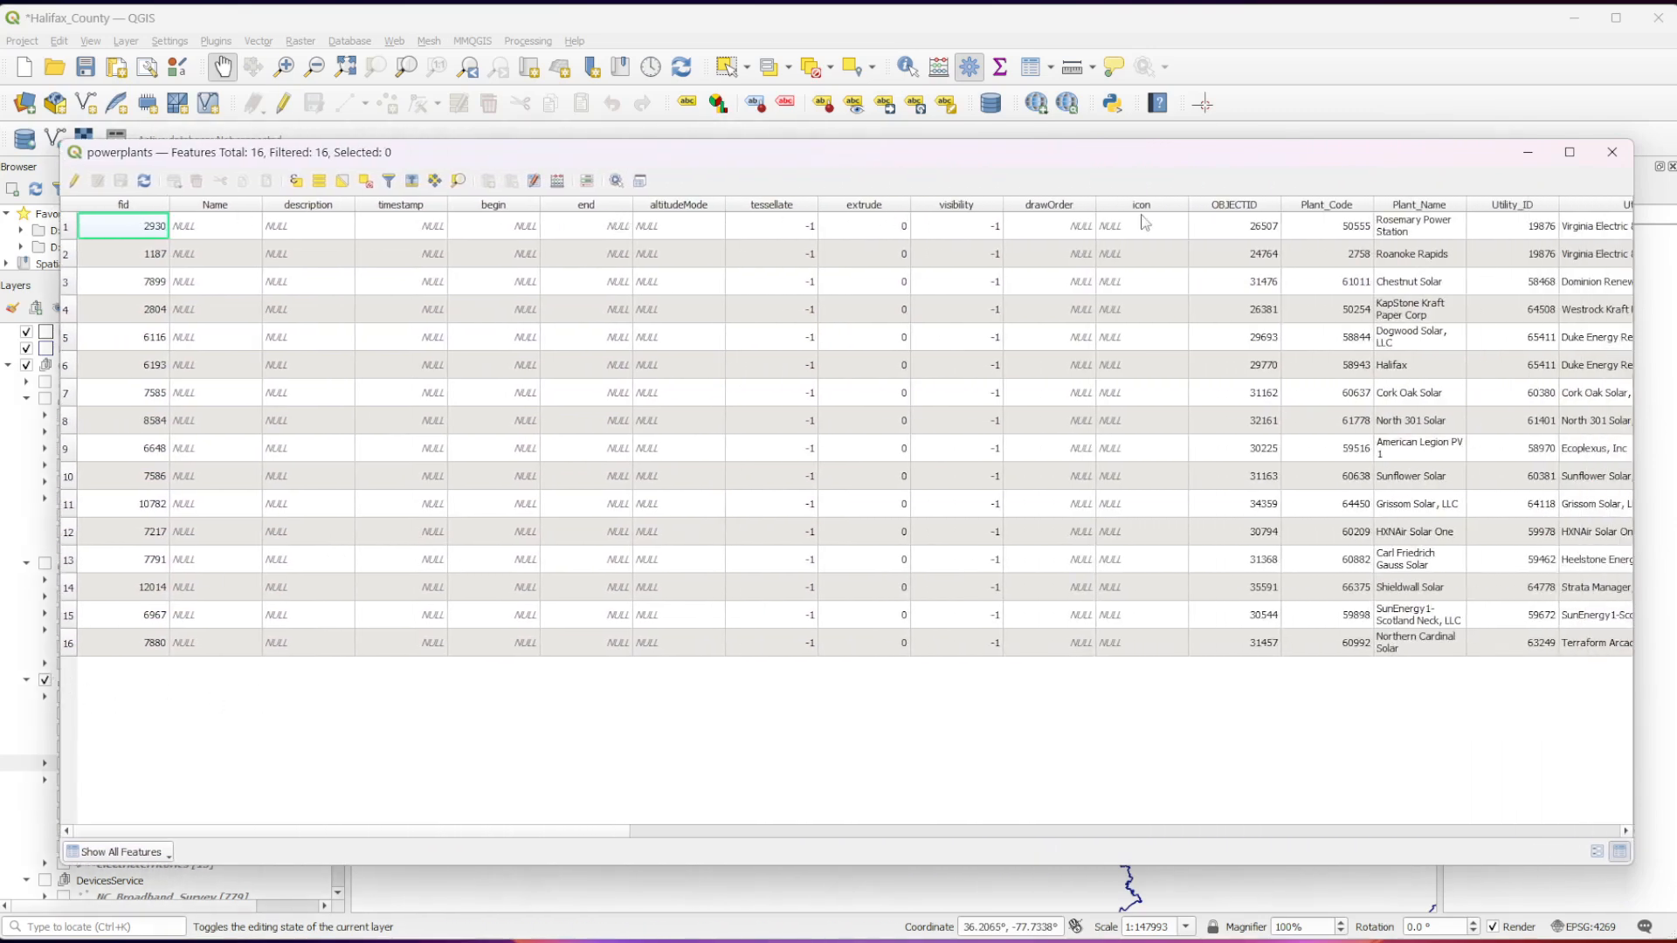
right_click(1429, 213)
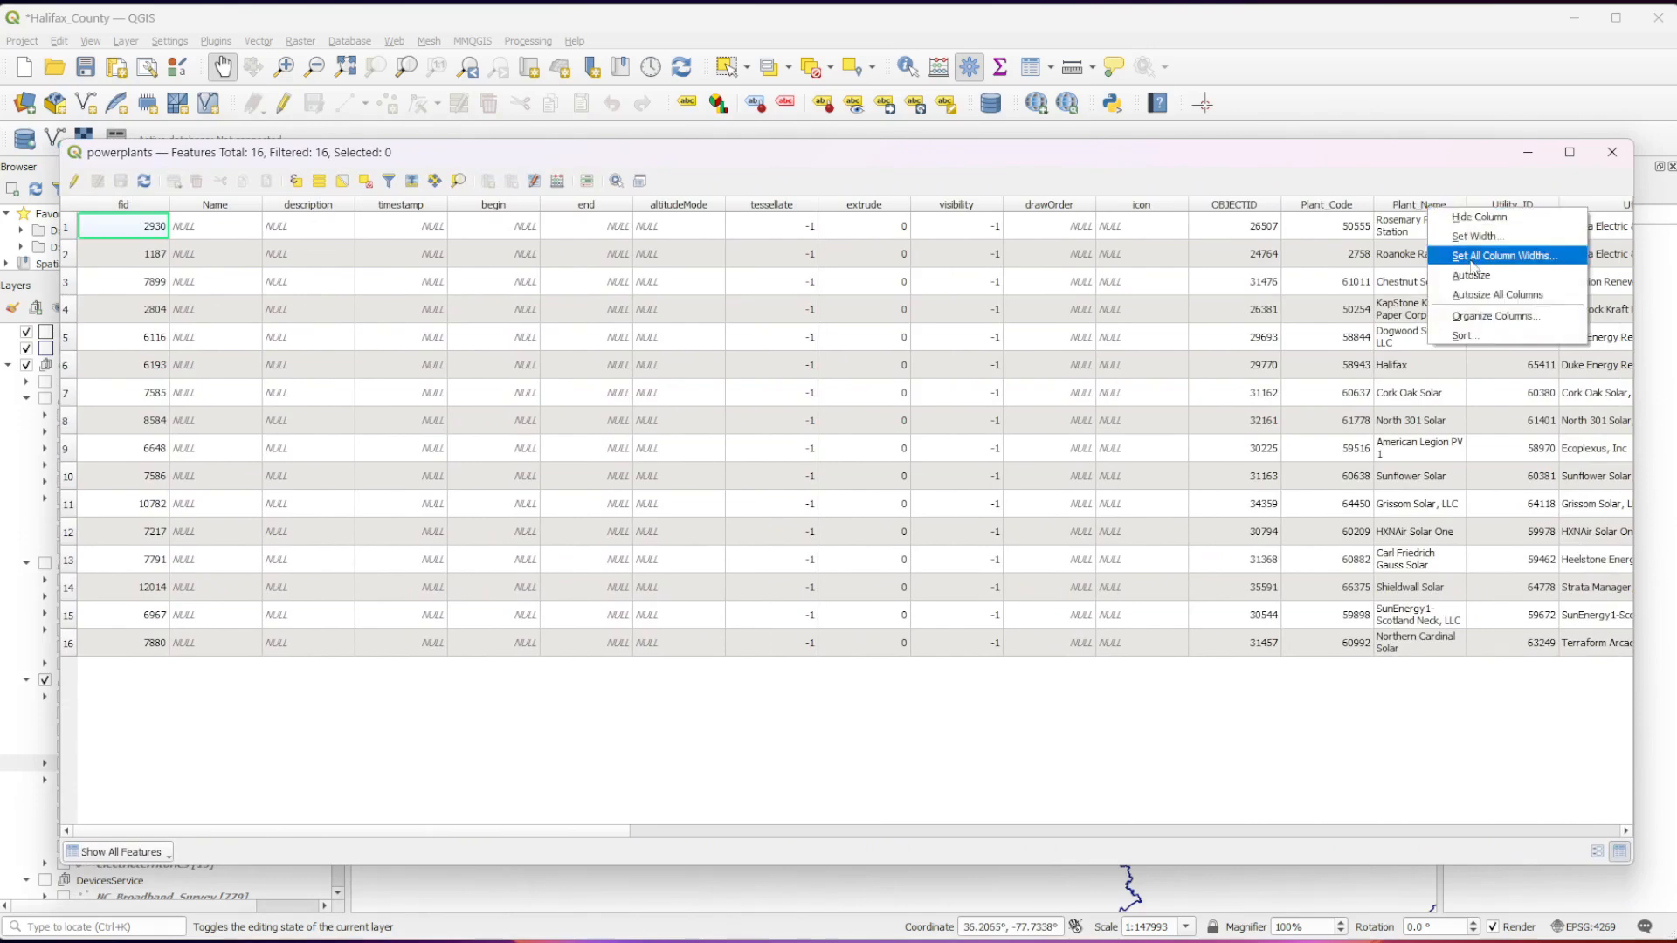
left_click(1502, 302)
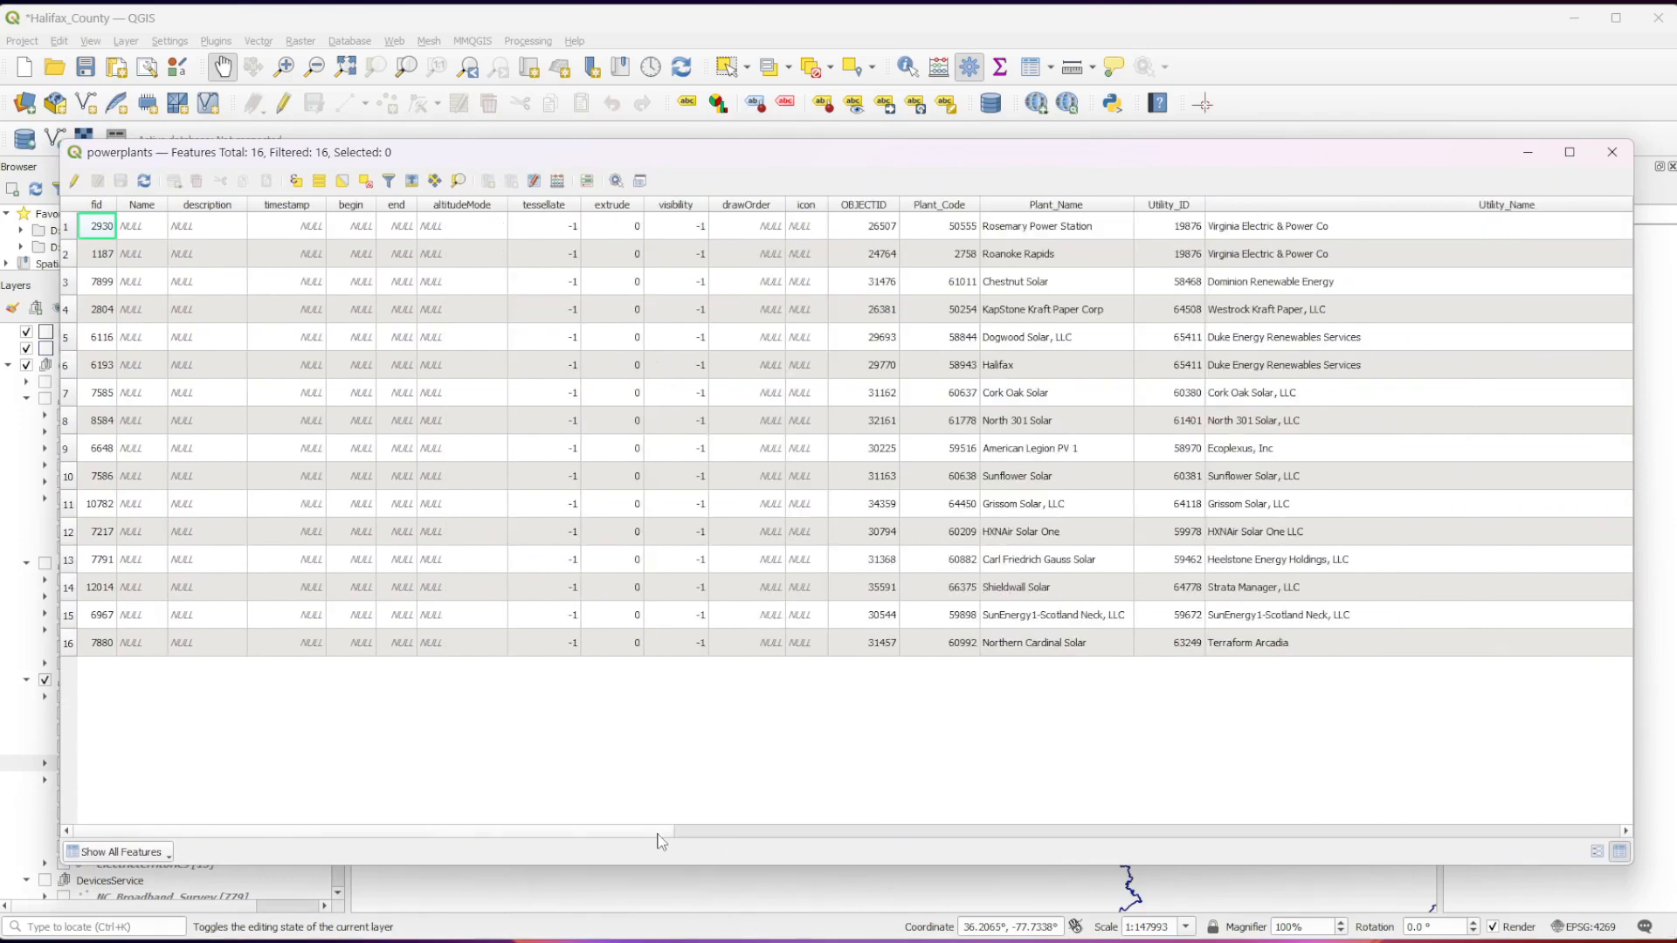
Examine the plant, utility, sector_name and power source columns of the powerplants attribute table.
mouse_move(589, 834)
left_mouse_down()
mouse_move(618, 828)
mouse_move(585, 830)
left_mouse_up()
left_click_drag(594, 837, 725, 830)
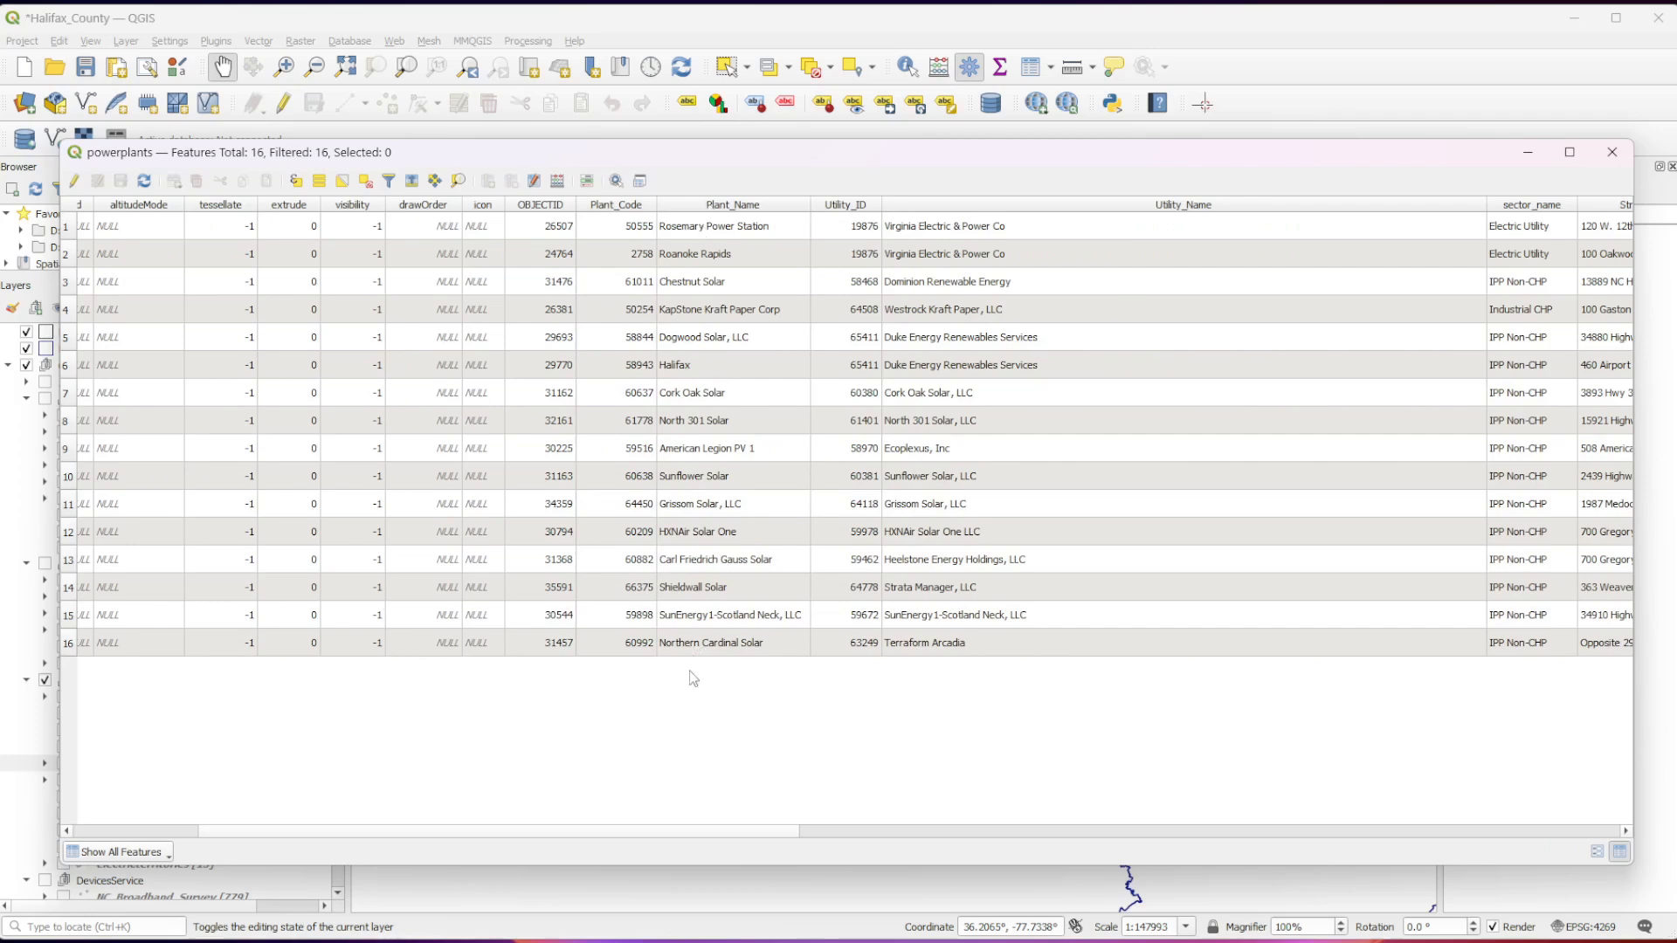
left_click_drag(794, 834, 1177, 825)
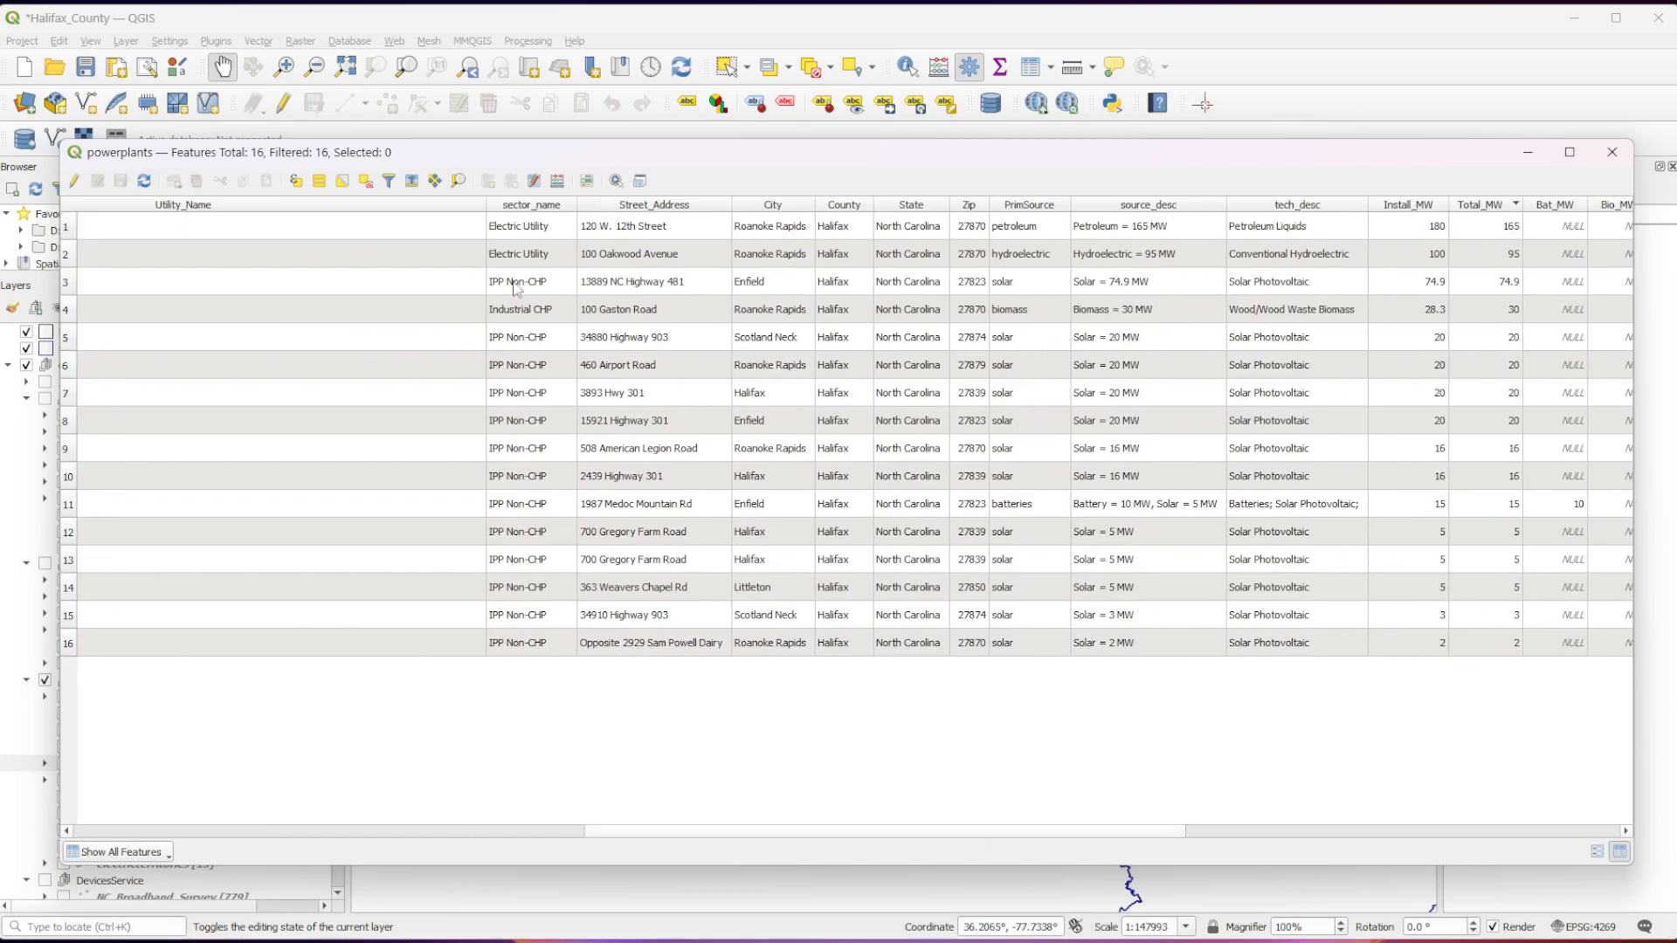
left_click(546, 229)
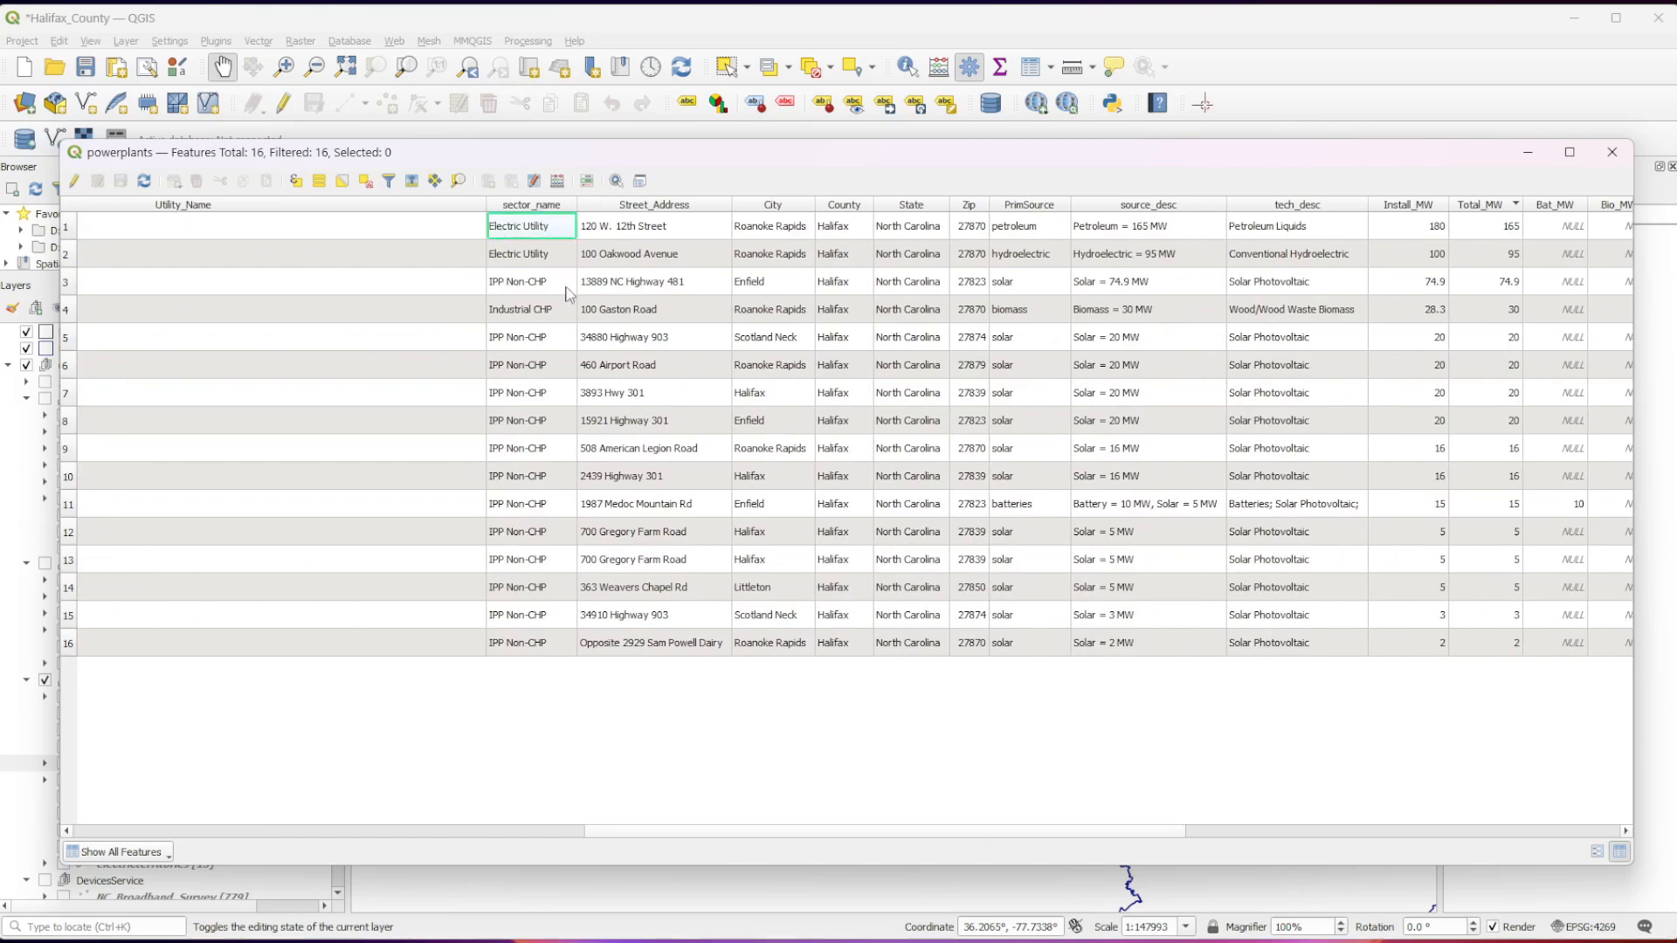
left_click_drag(524, 295, 529, 654)
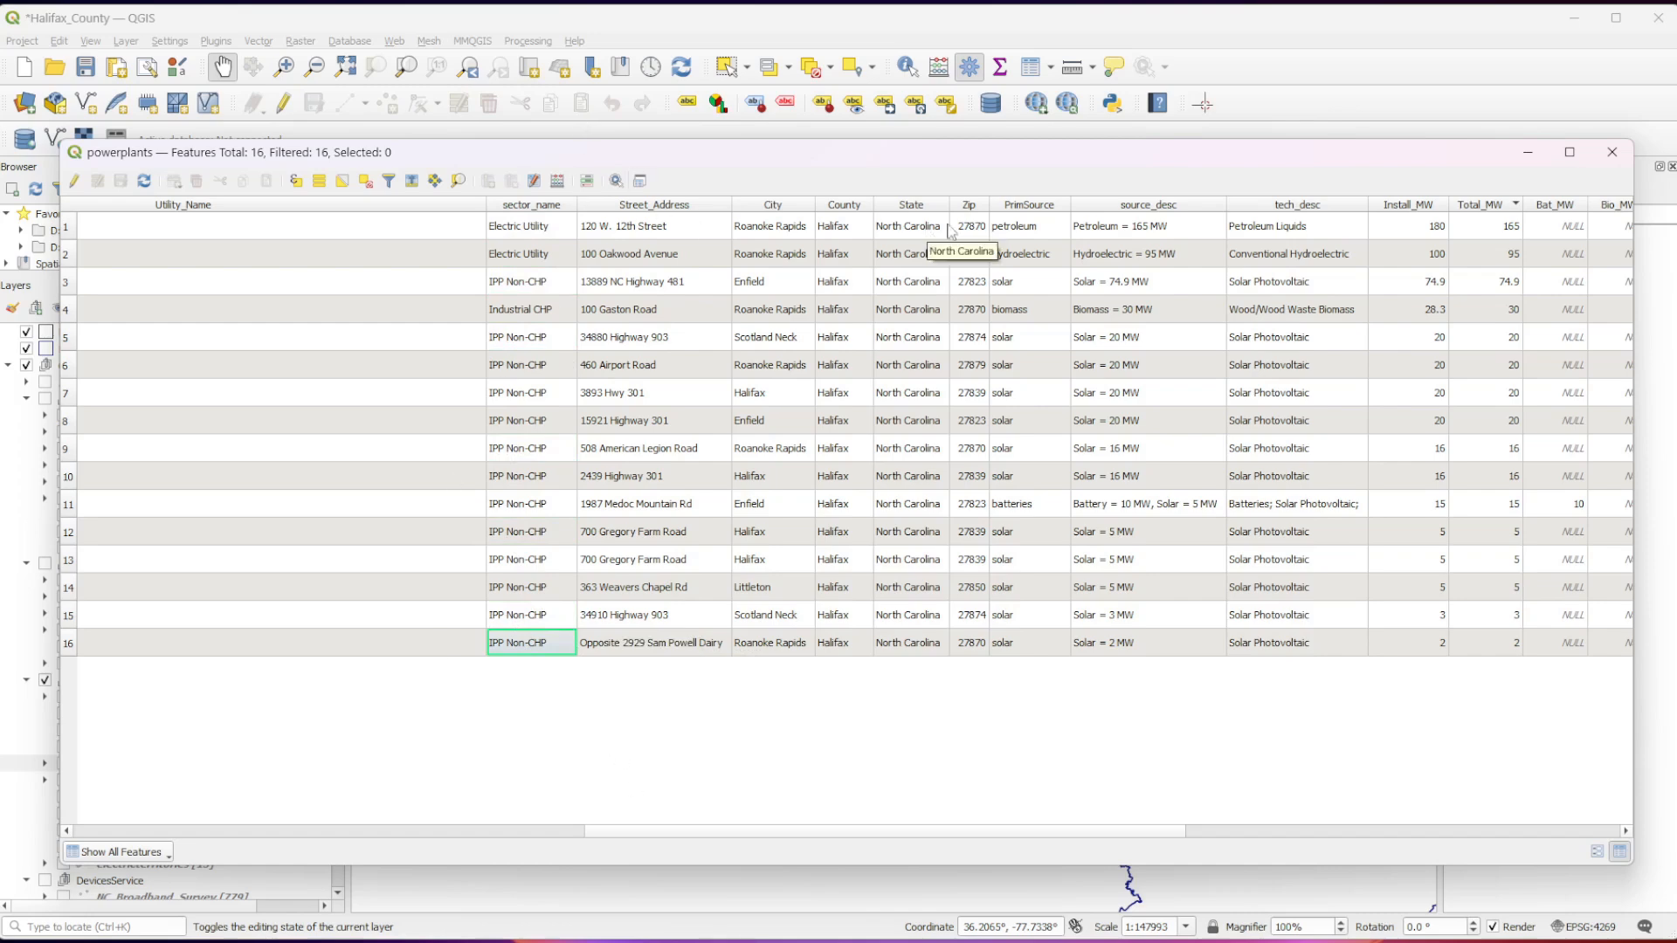
Examine the PrimSource and tech_desc columns of the powerplants attribute table and close the table.
left_click(1054, 253)
mouse_move(1054, 253)
left_mouse_down()
mouse_move(1066, 696)
mouse_move(1039, 655)
mouse_move(1049, 227)
left_mouse_up()
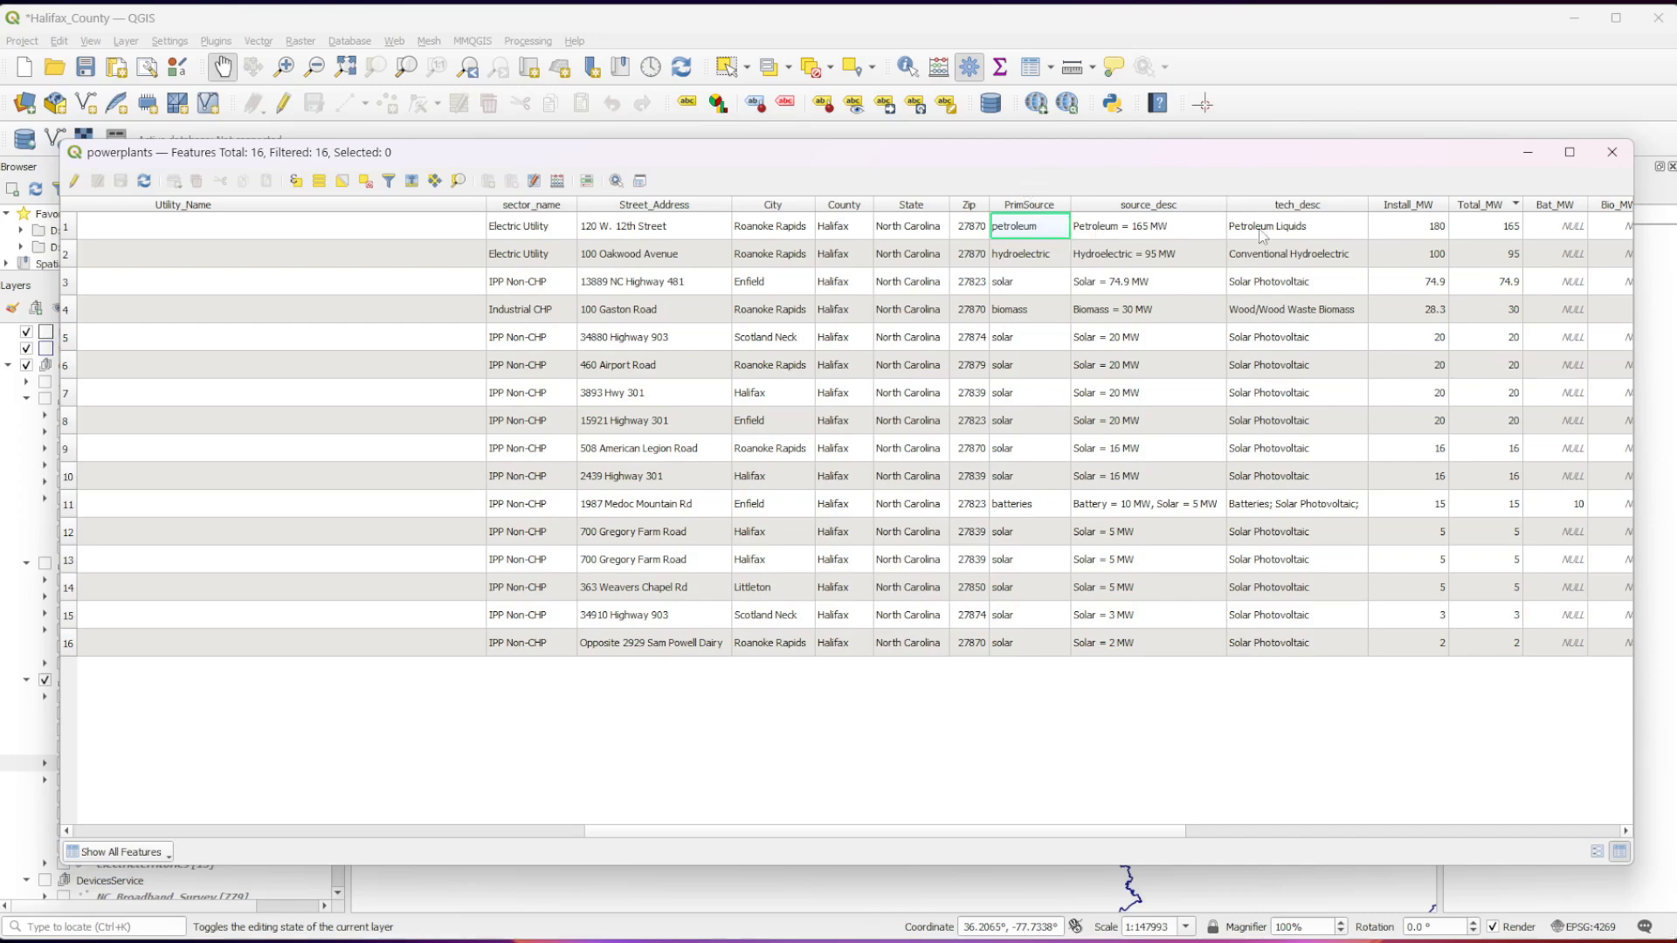
left_click(1302, 393)
left_click_drag(1304, 429, 1334, 685)
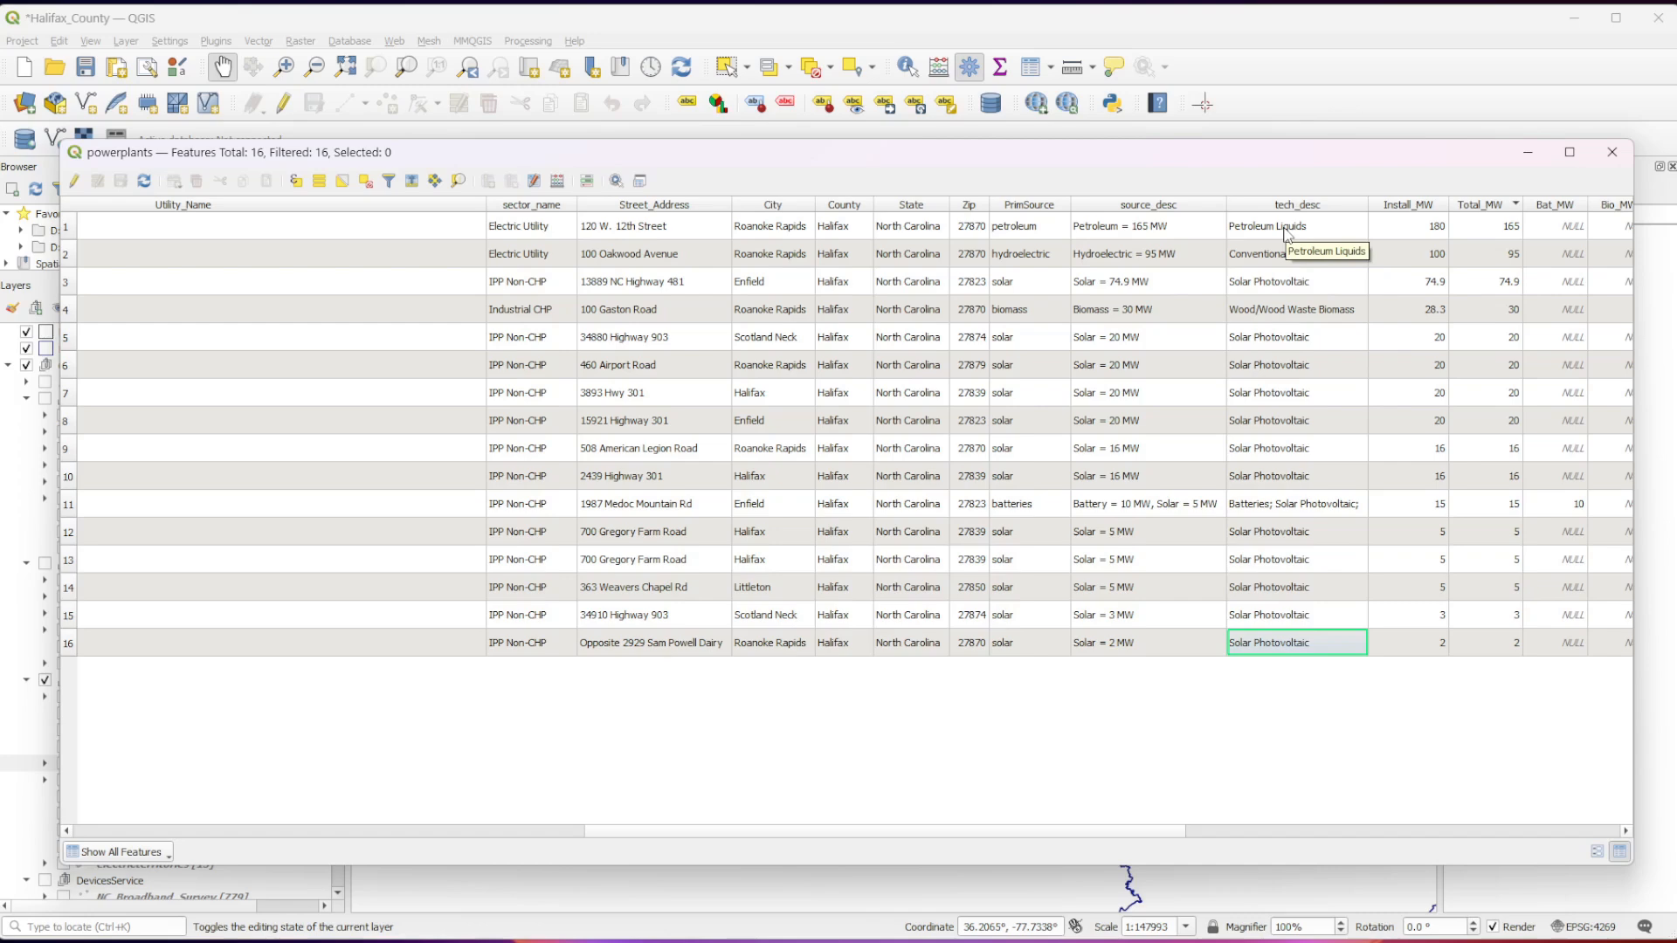
left_click(1611, 152)
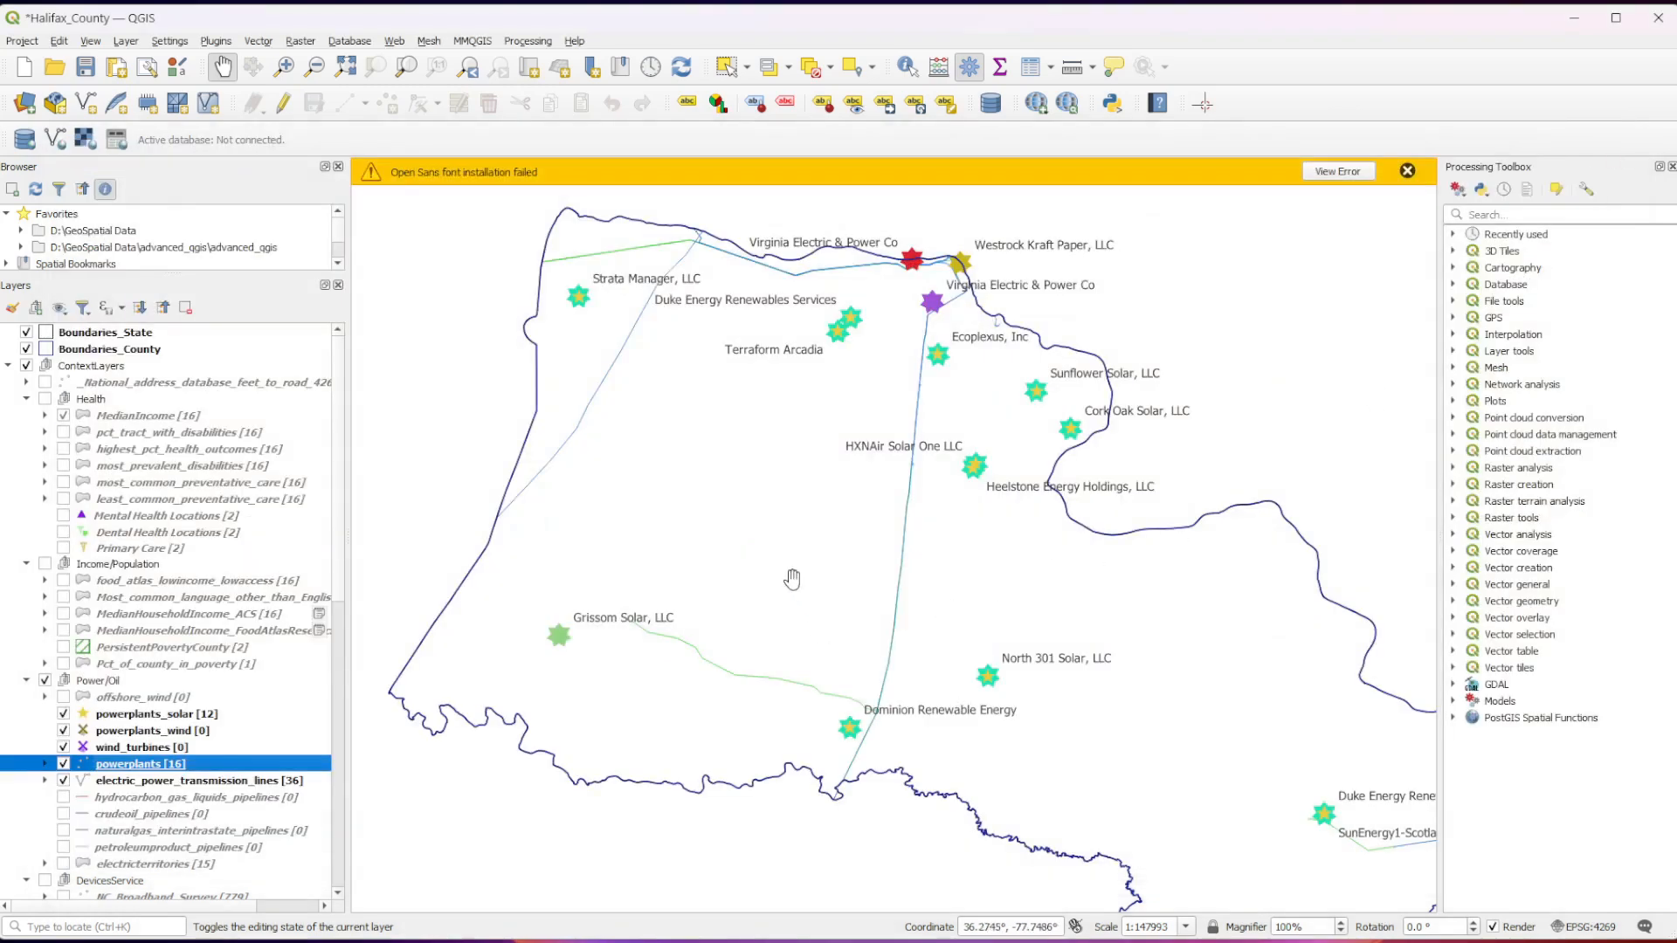
Open the symbology settings in the powerplants layer's properties.
right_click(246, 766)
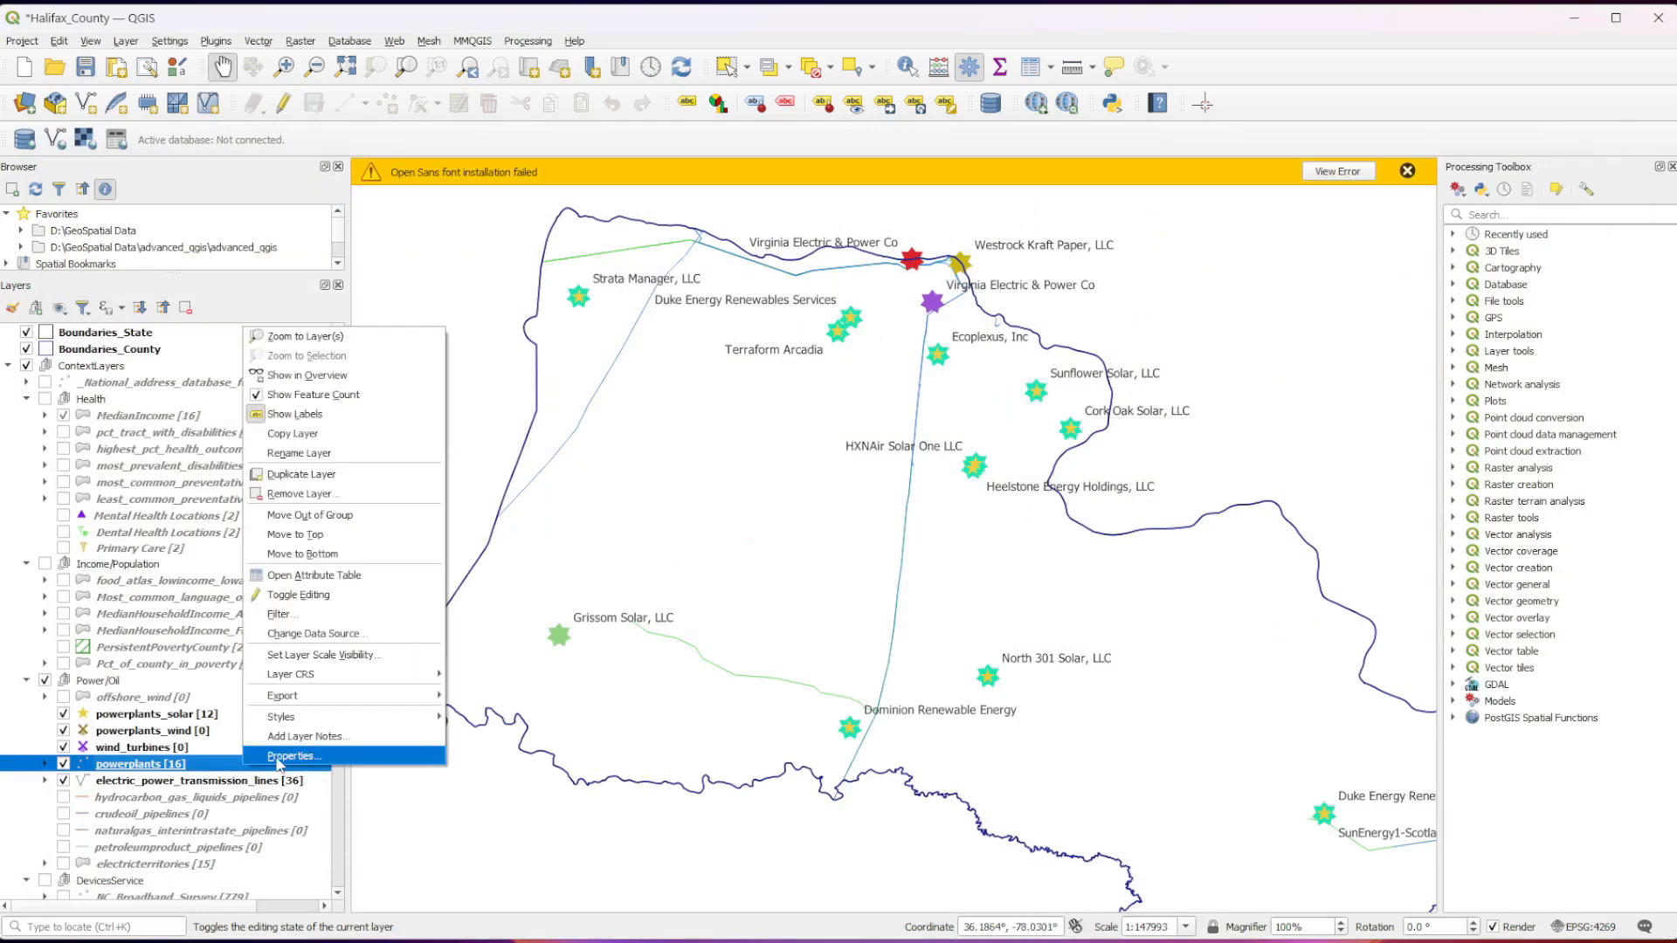
left_click(285, 757)
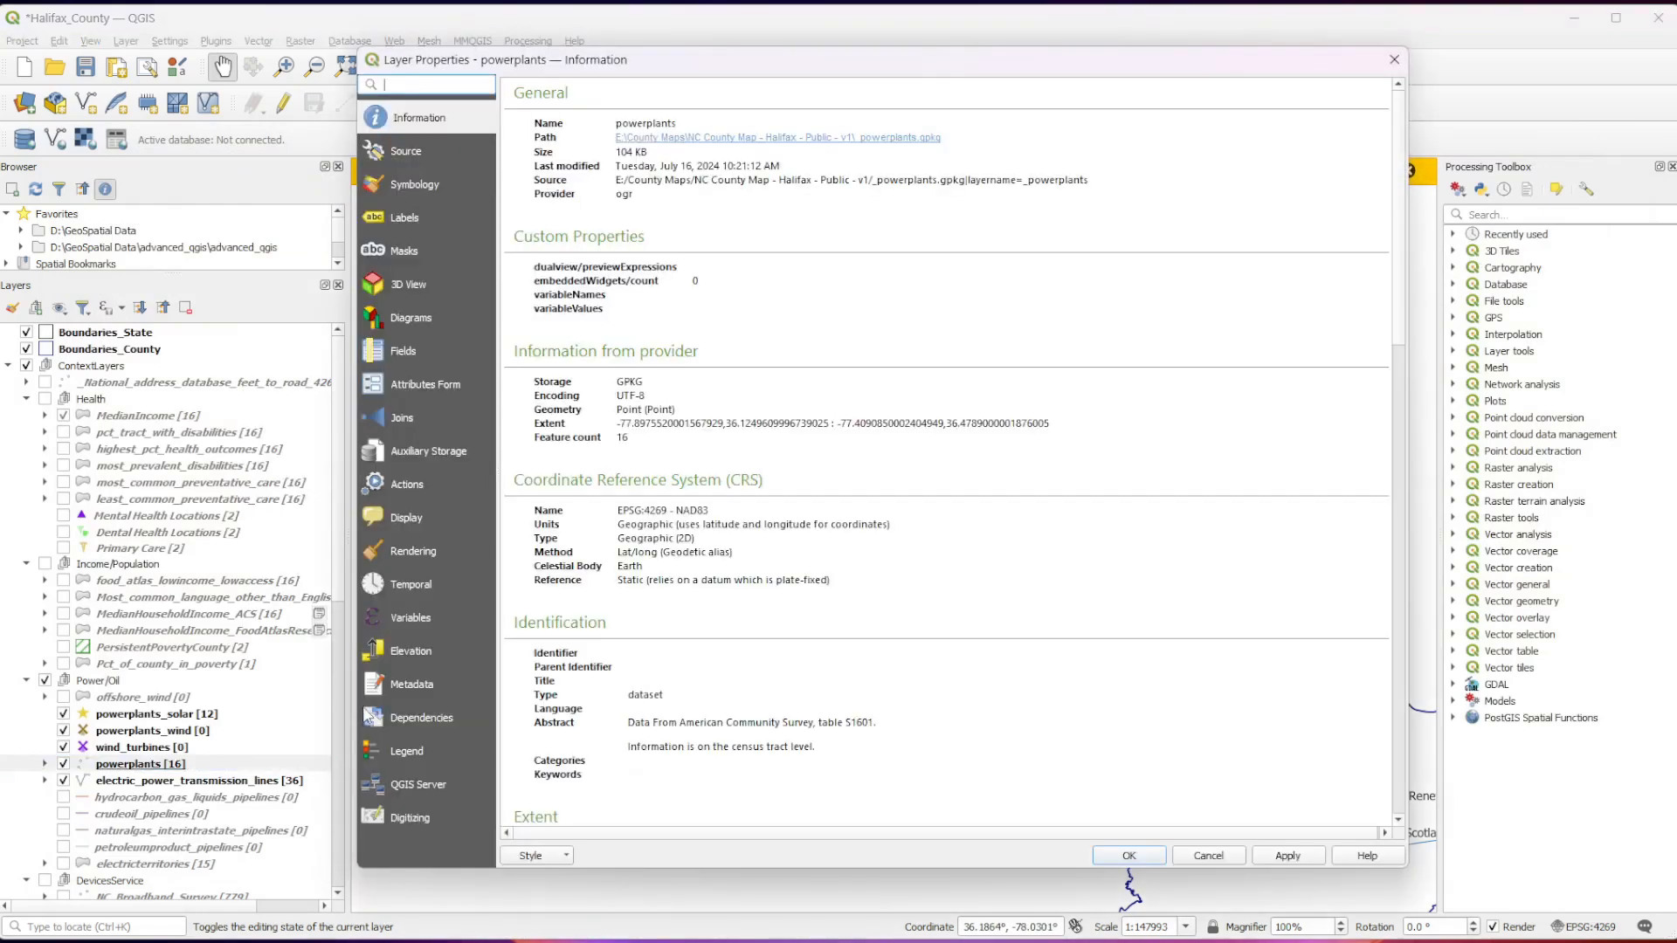
left_click(447, 192)
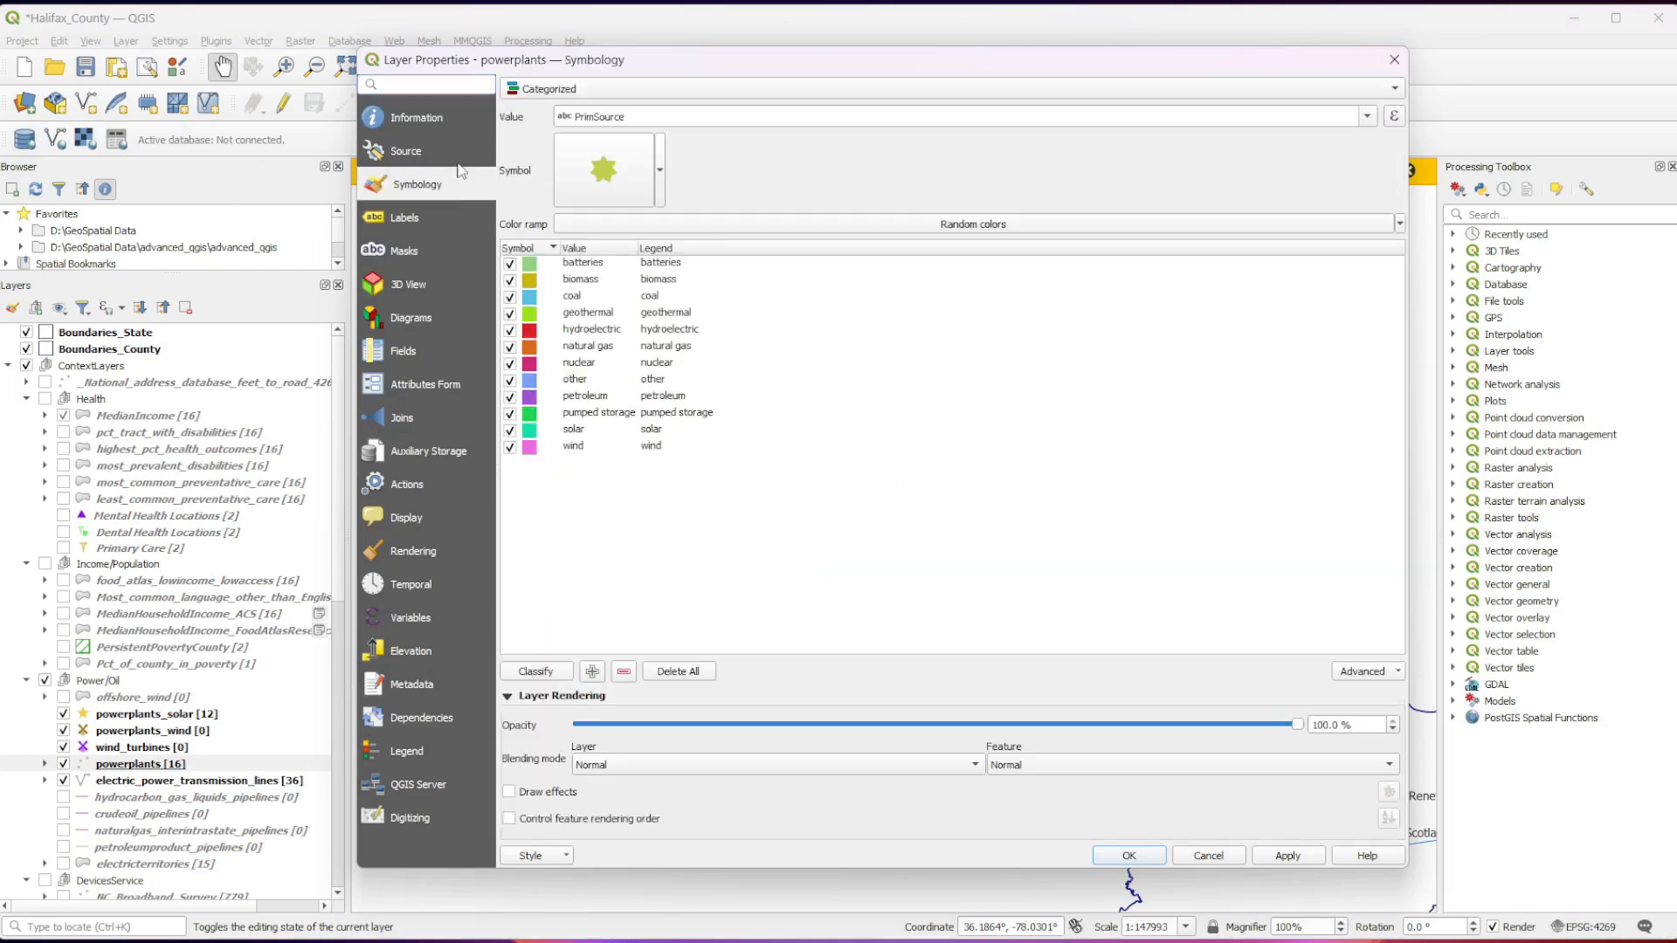
Try the Graduated renderer for the powerplants layer and browse the fields available as its value.
left_click(554, 95)
left_click(555, 106)
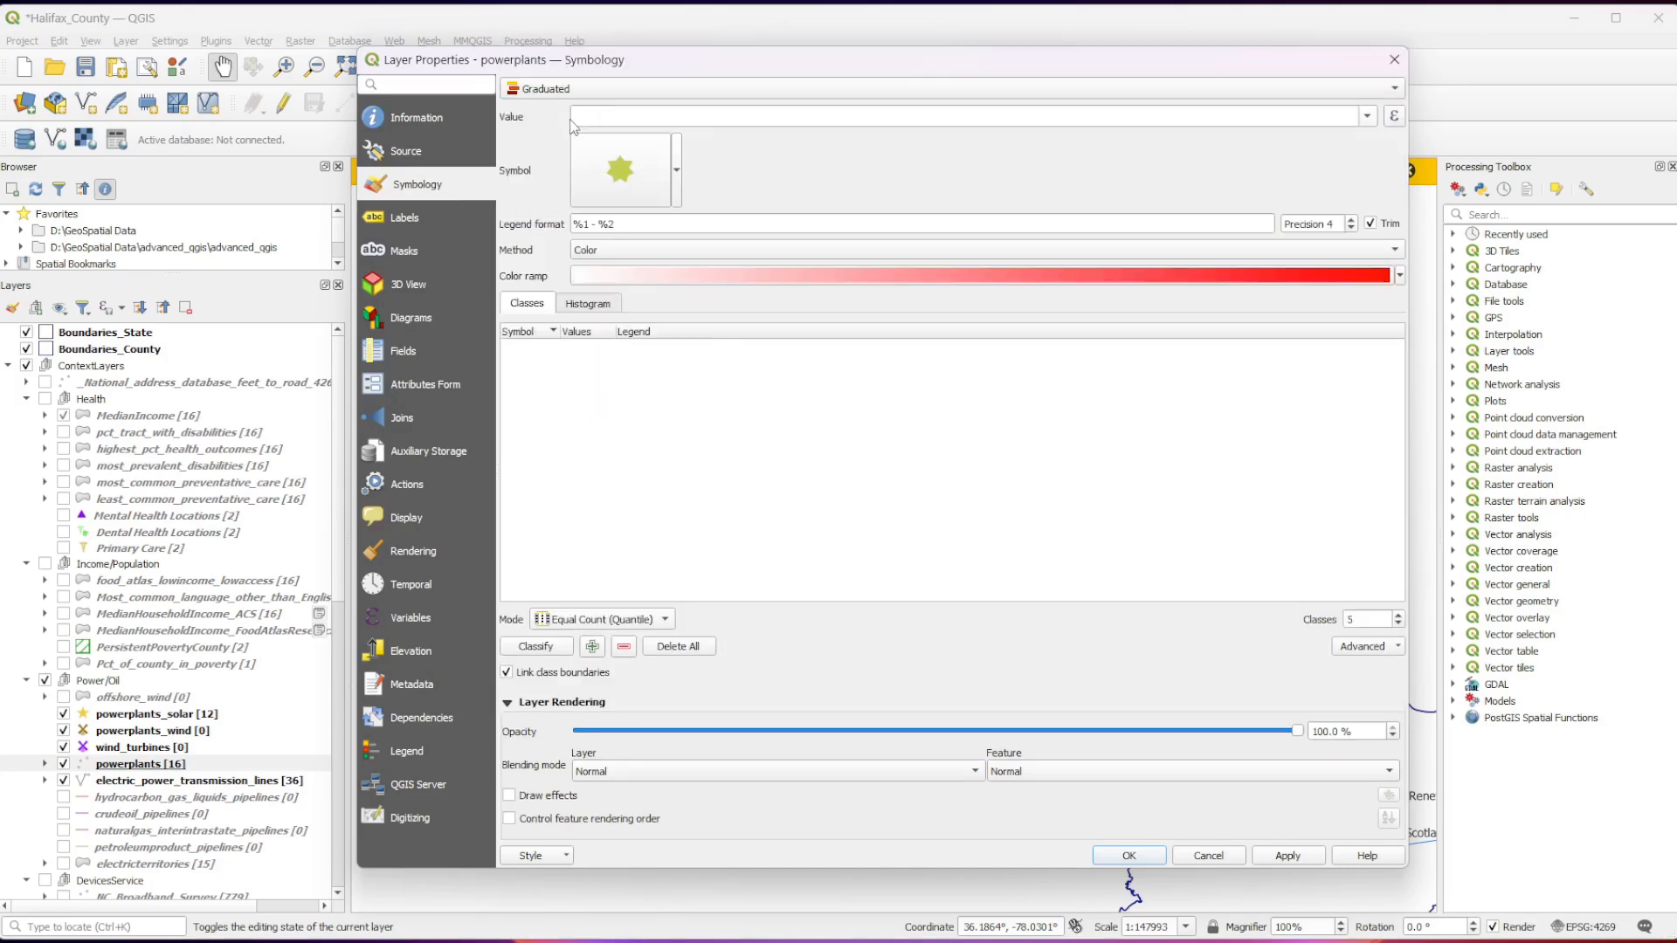
left_click(1367, 117)
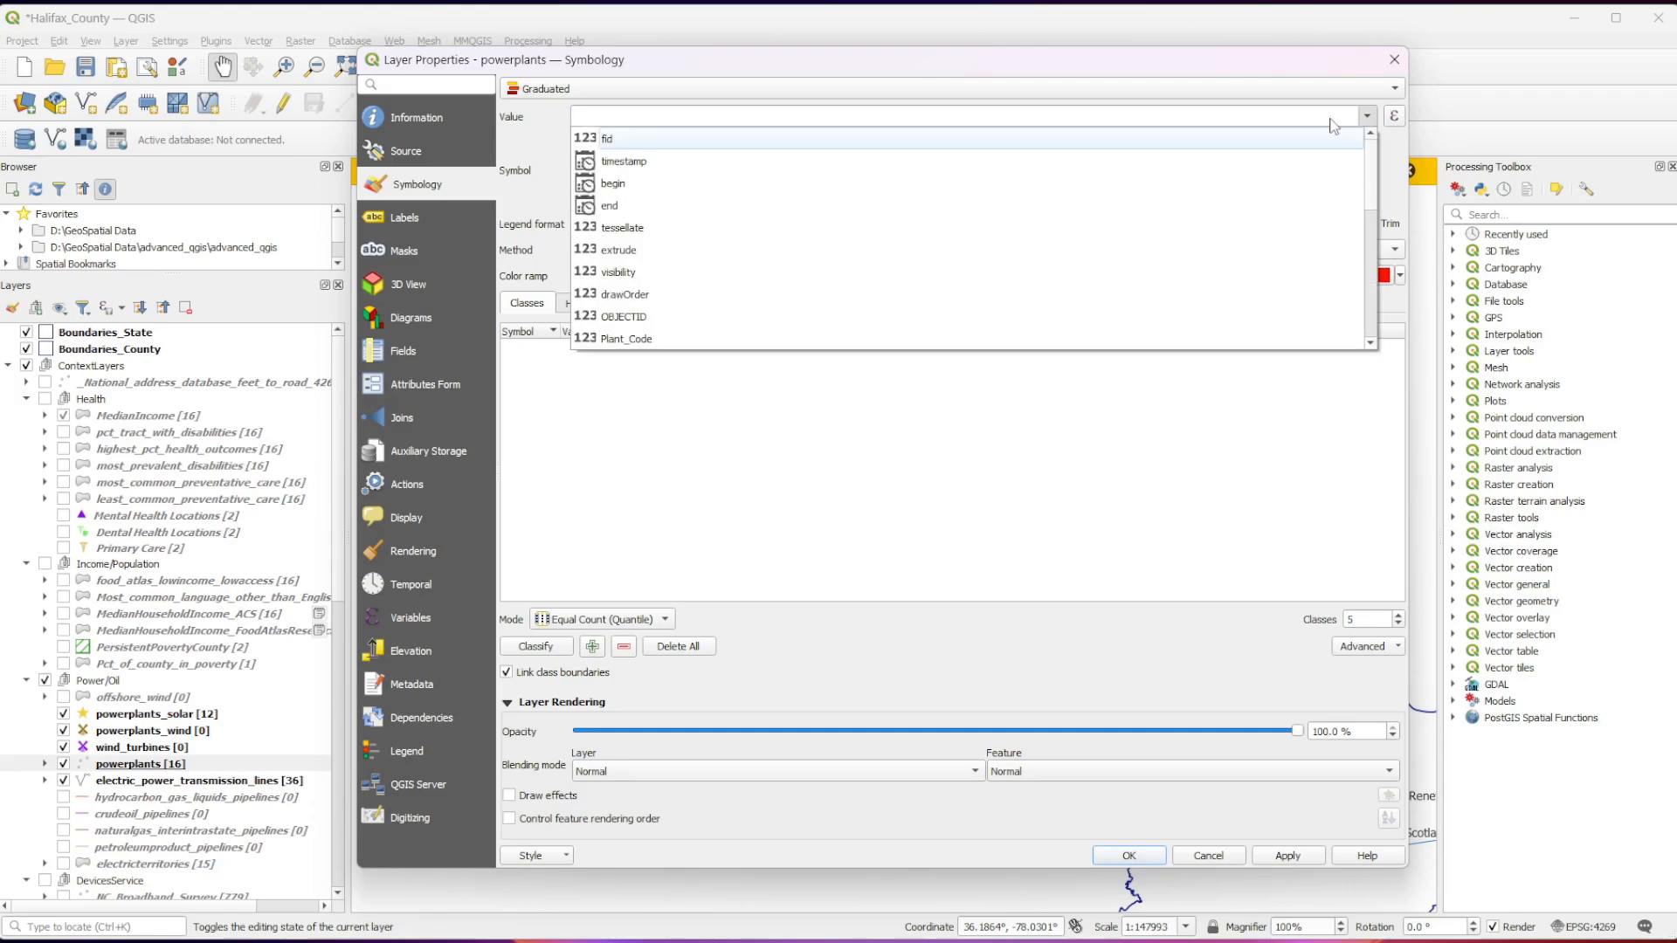
left_click(845, 118)
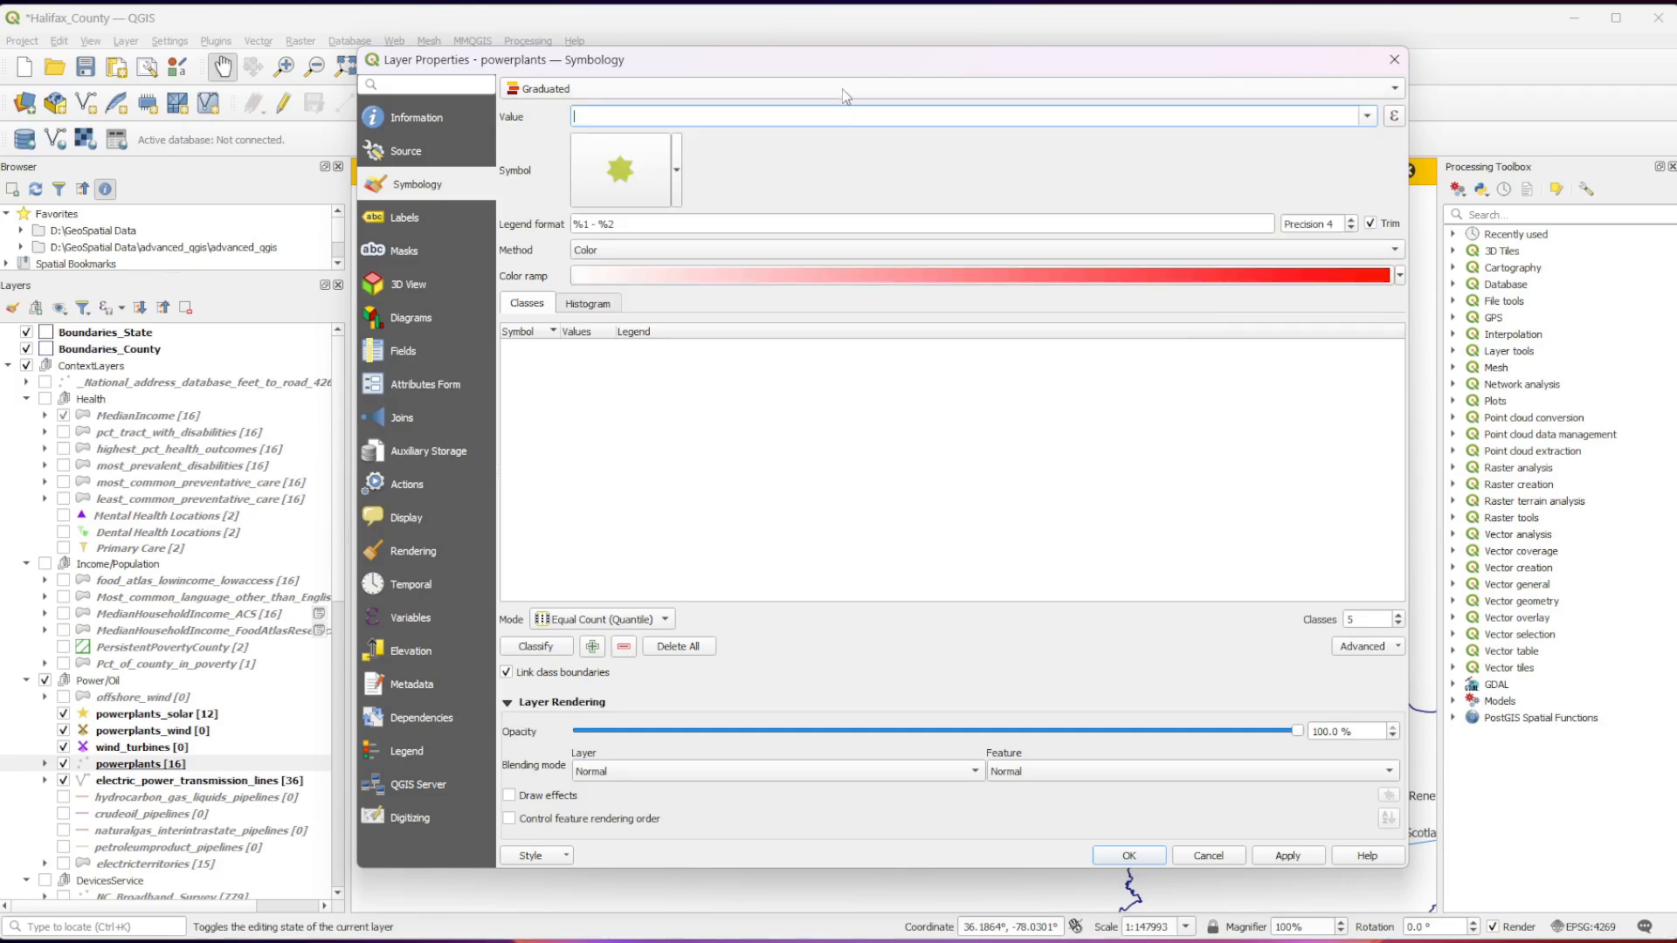
left_click(846, 92)
left_click(842, 88)
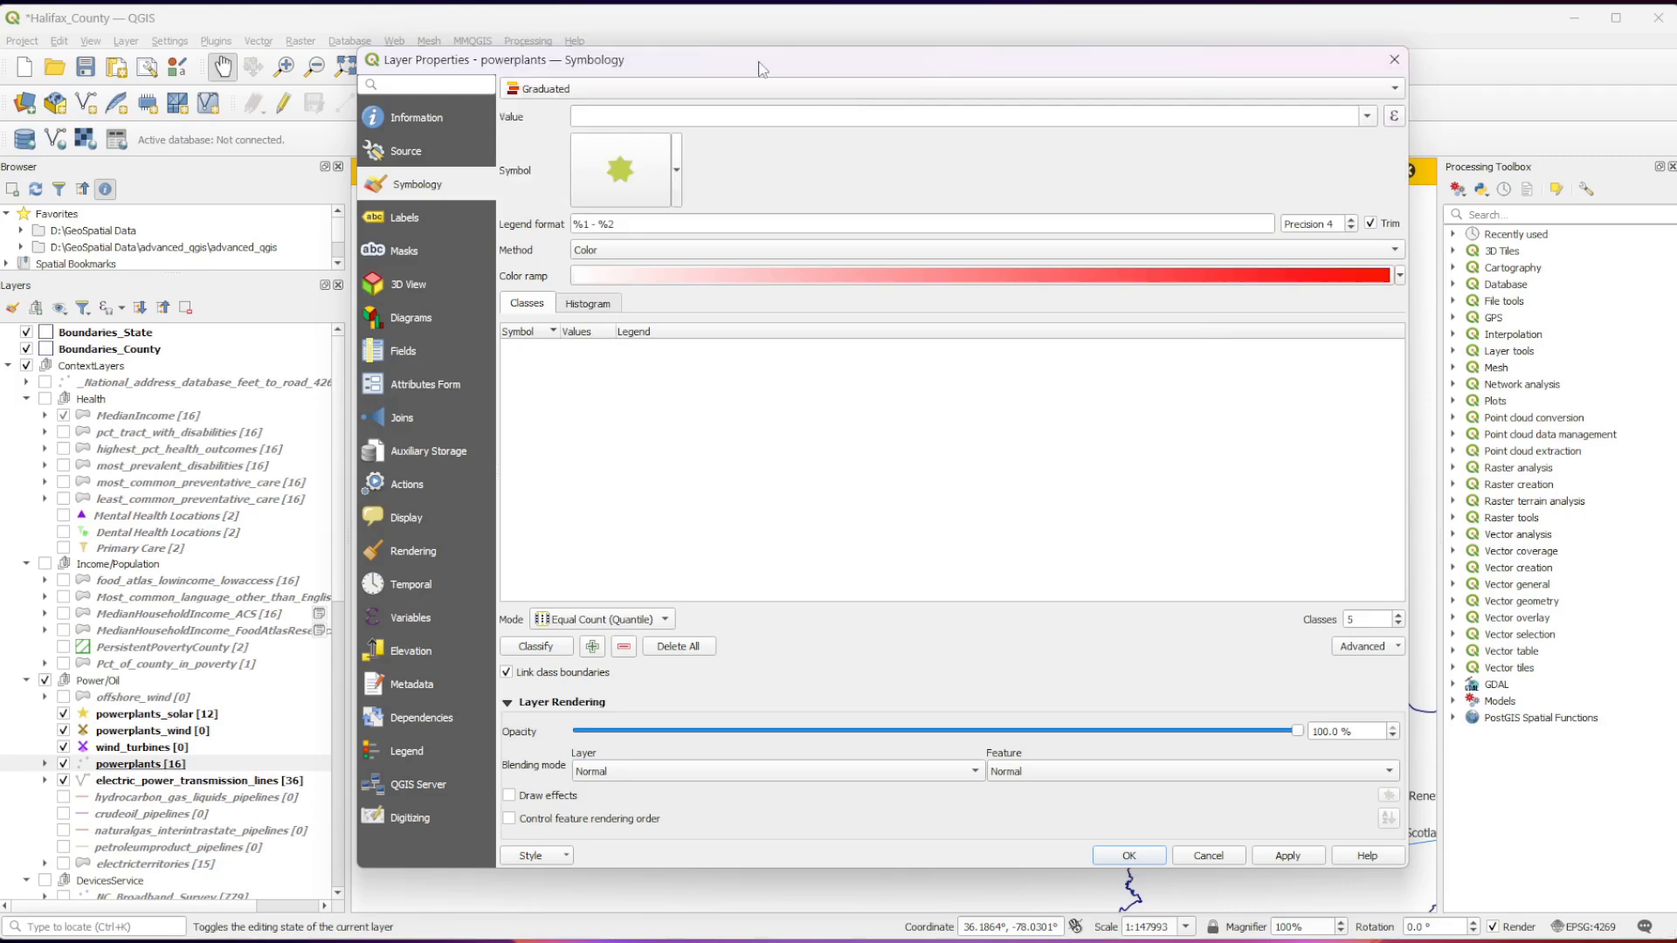
left_click(588, 90)
left_click(587, 96)
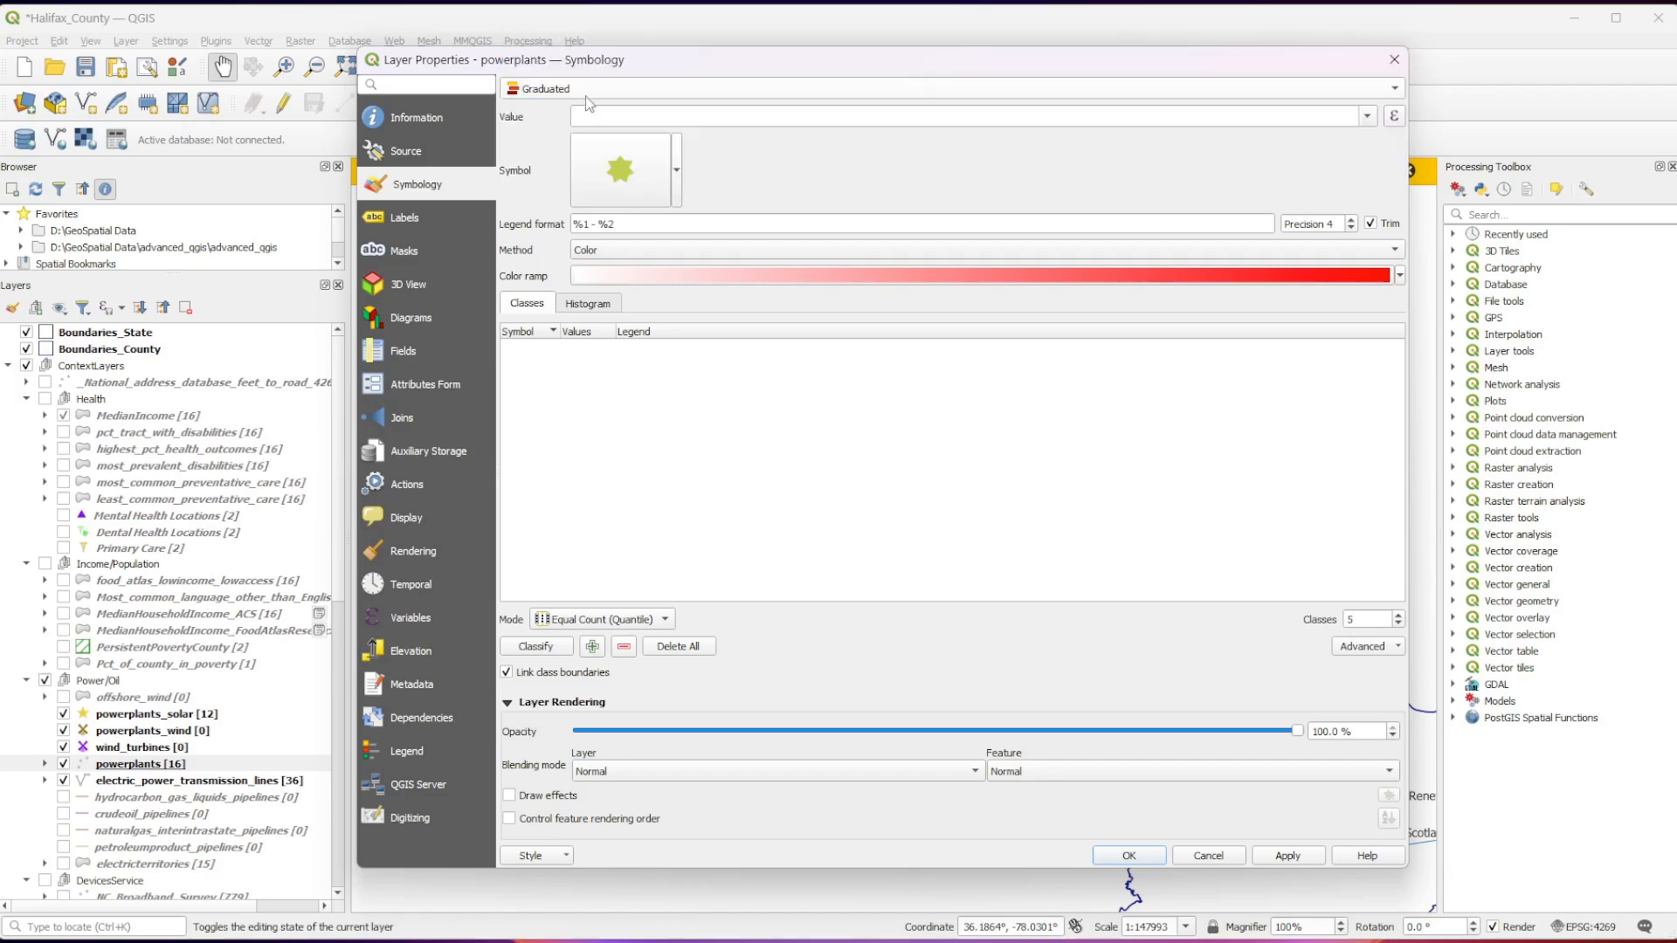
left_click(1366, 118)
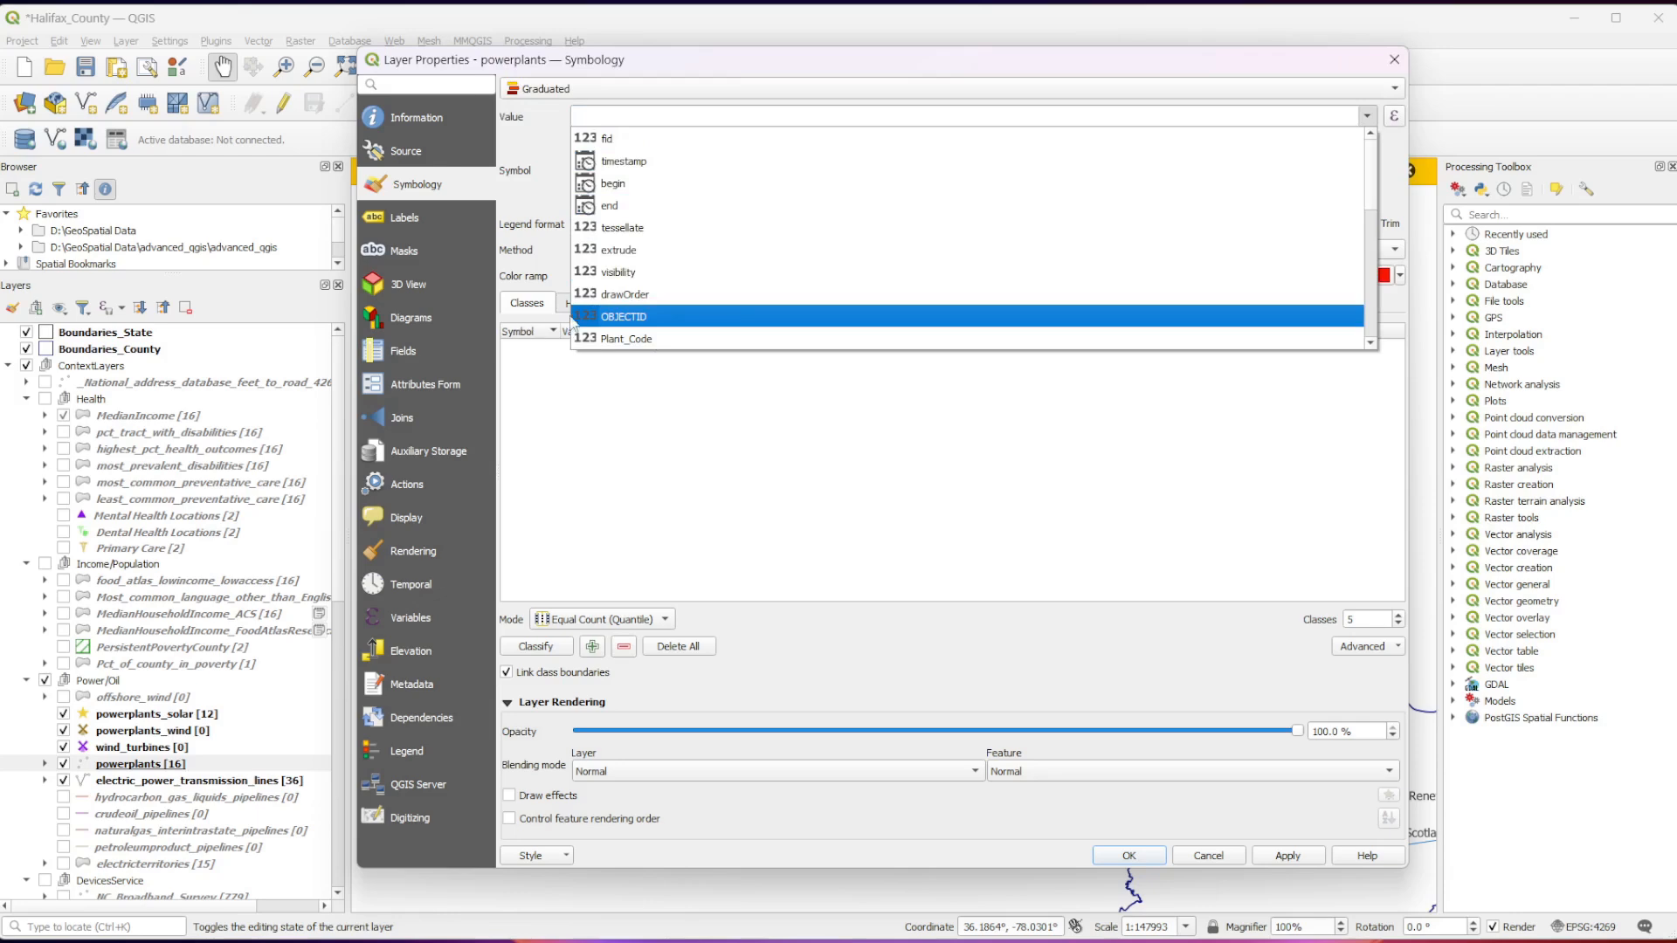
scroll(587, 323, "down", 6)
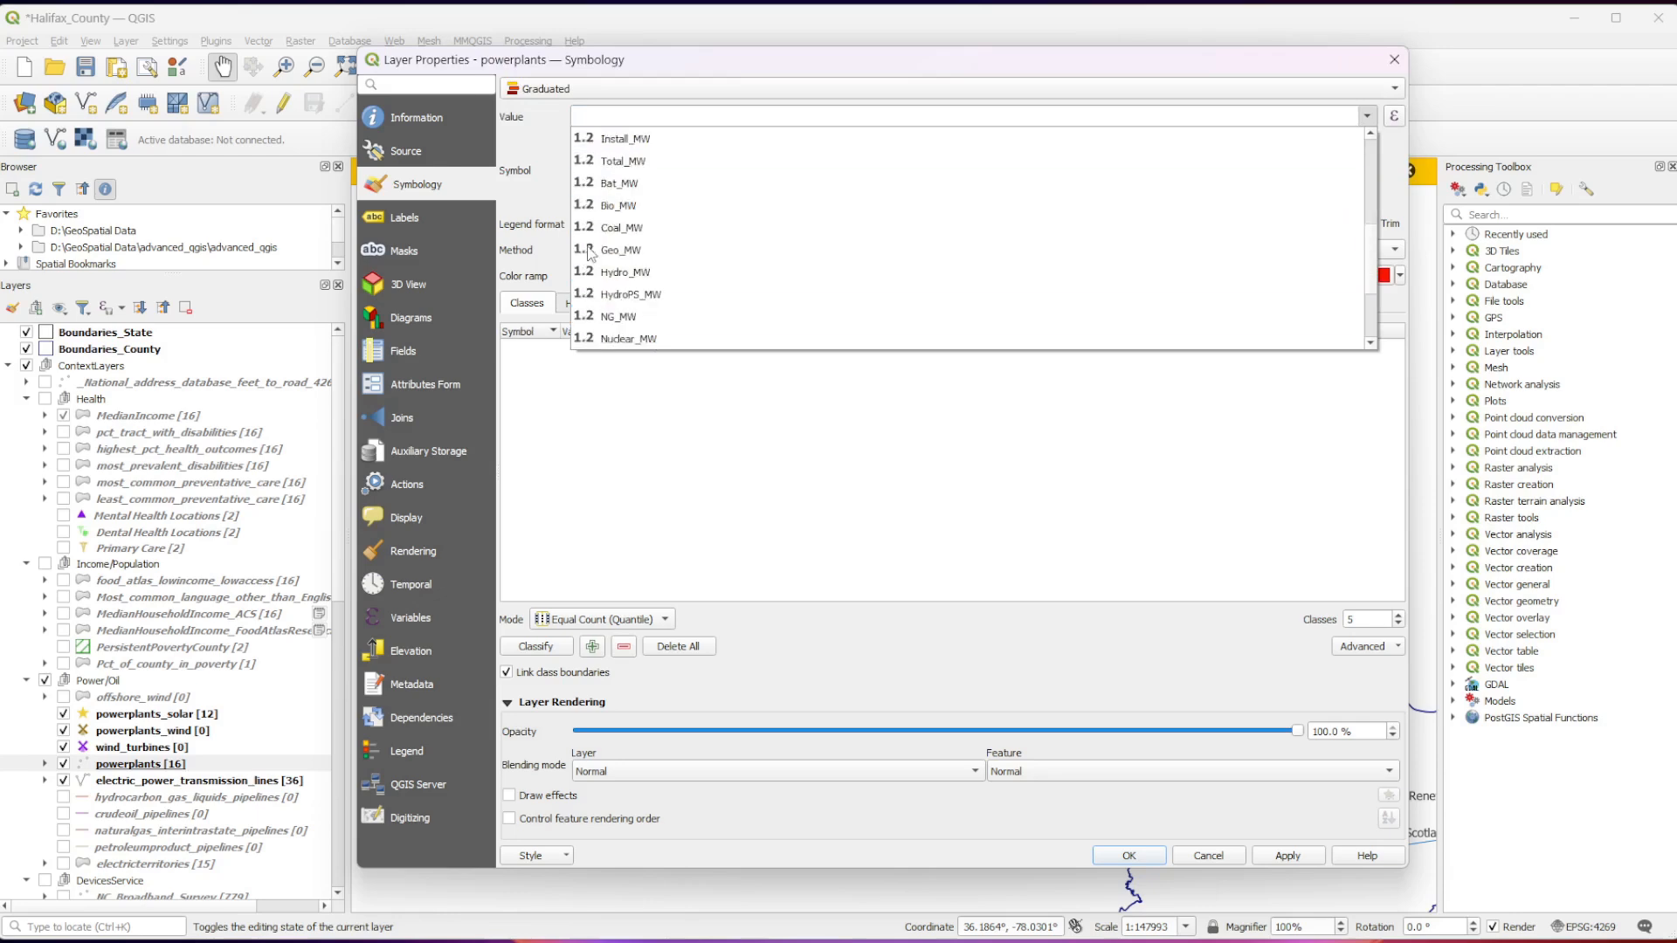
scroll(594, 254, "up", 6)
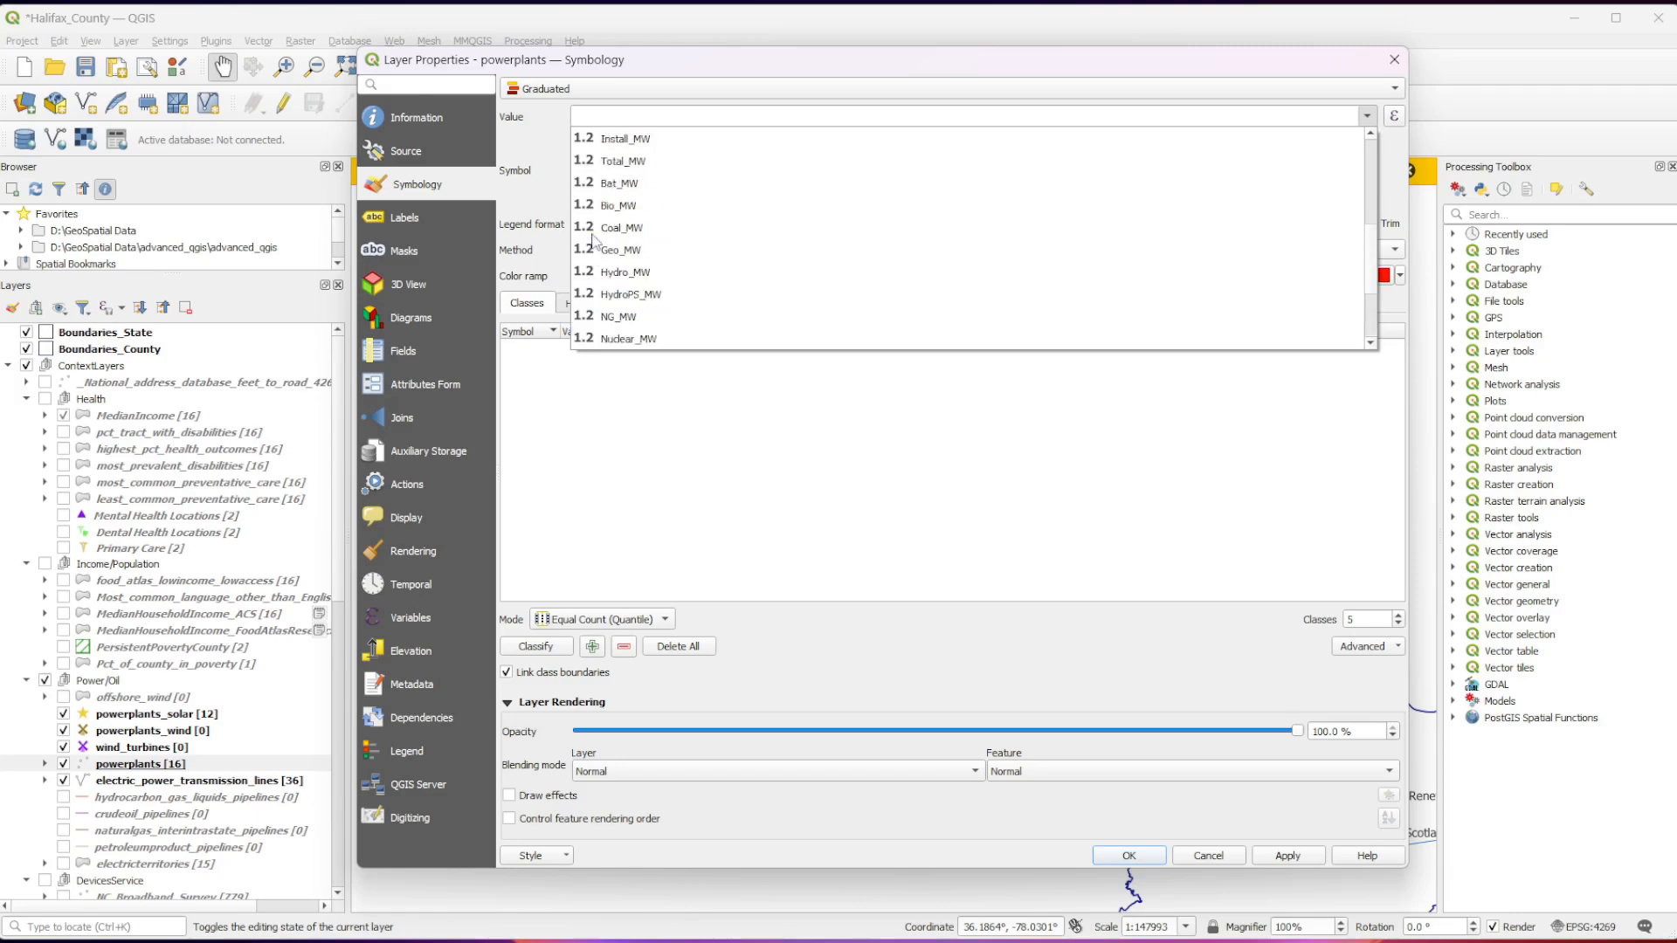
Set the powerplants symbology to Categorized with tech_desc as the value field.
left_click(577, 93)
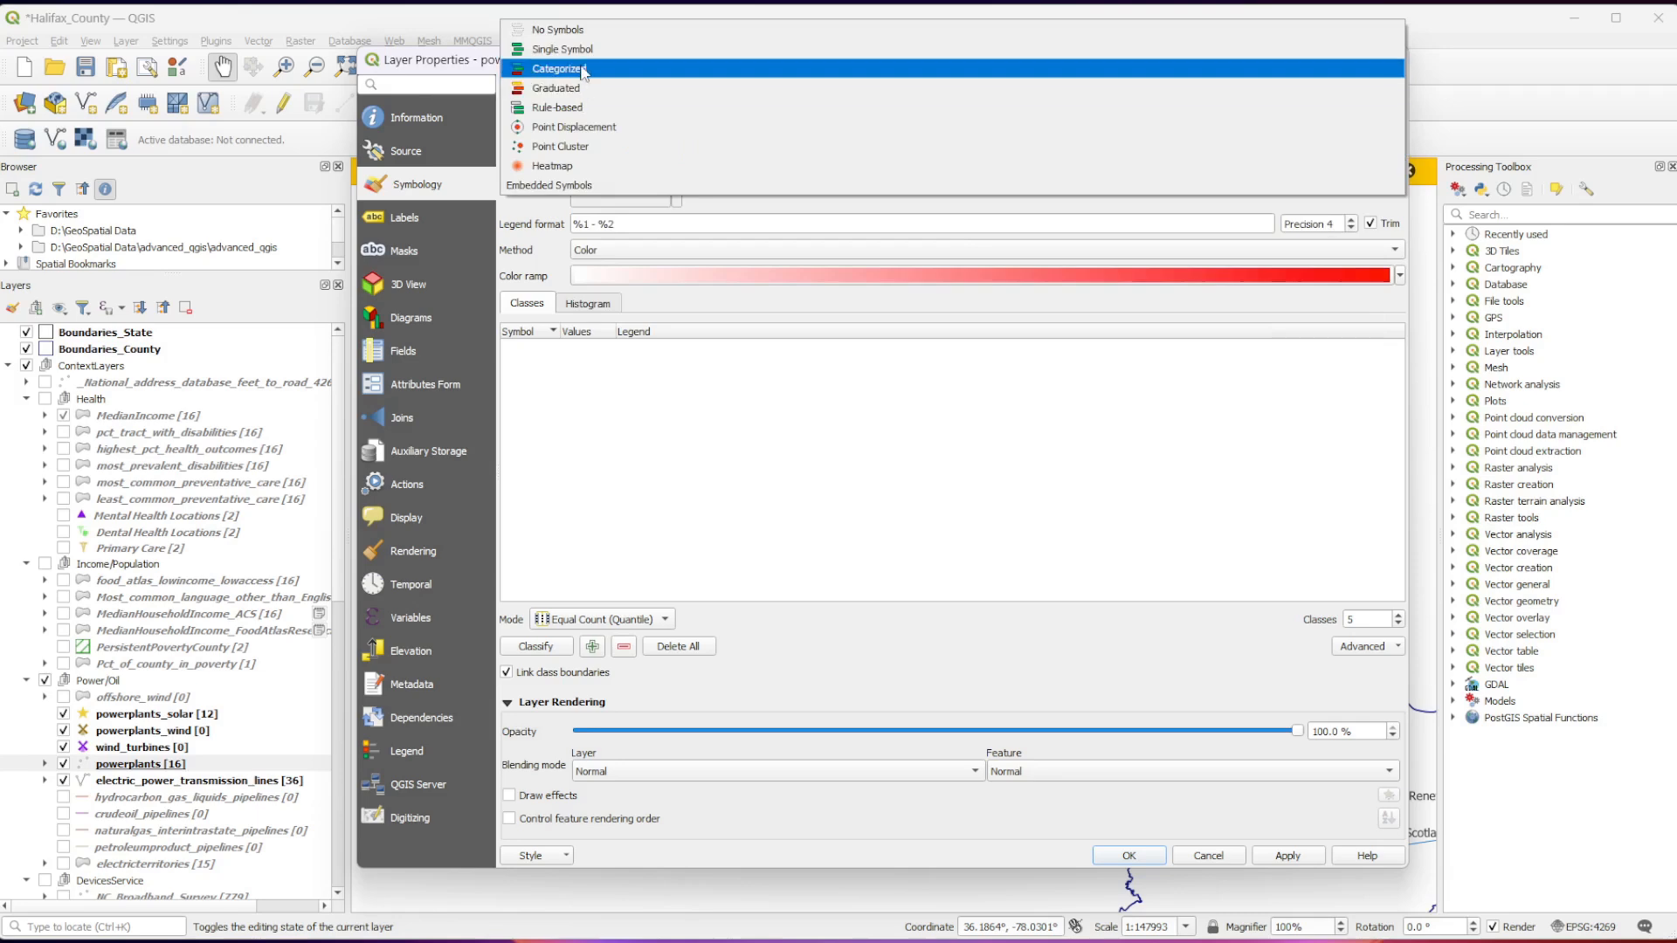
left_click(583, 73)
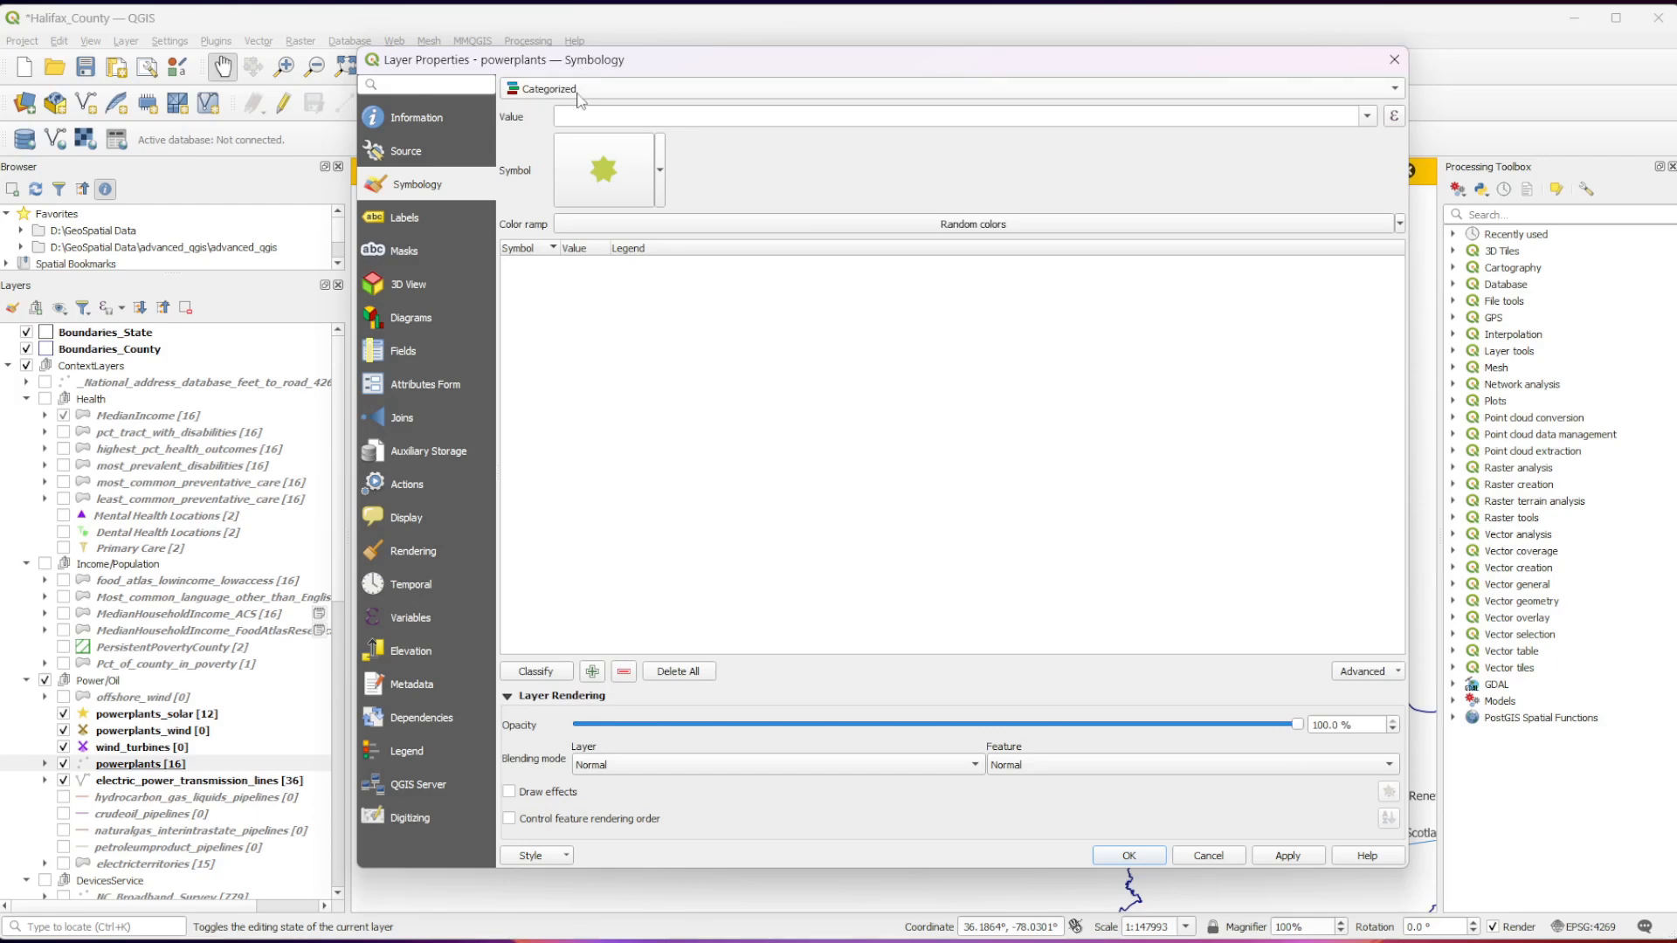
left_click(1367, 116)
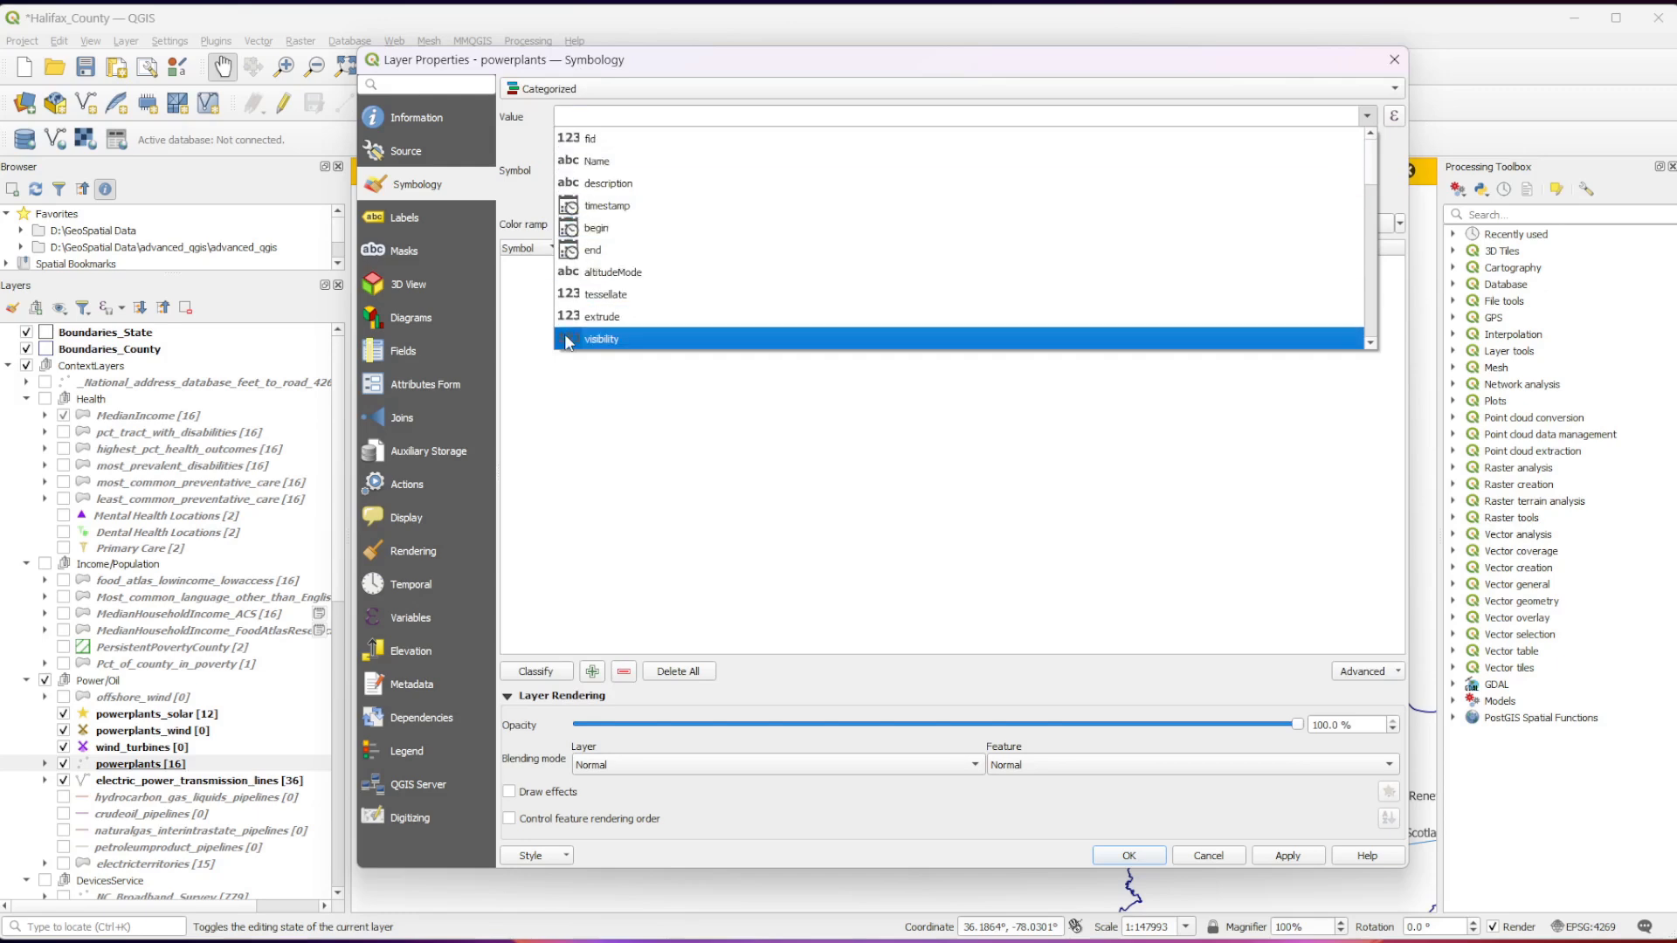
scroll(565, 288, "down", 3)
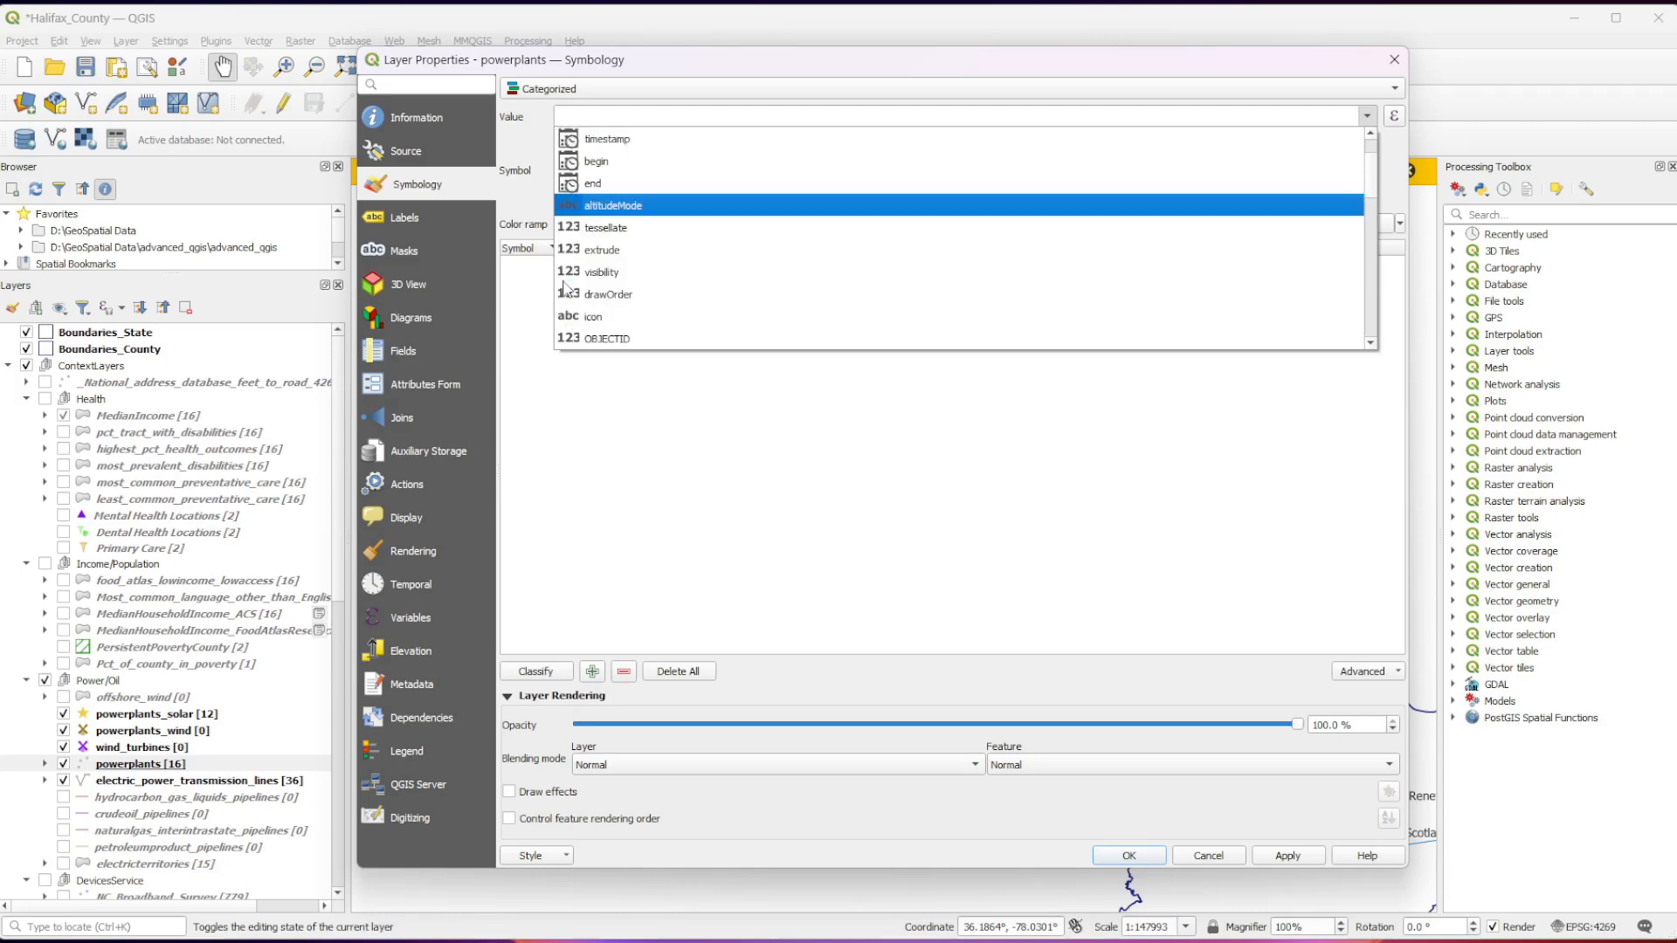
scroll(565, 288, "down", 3)
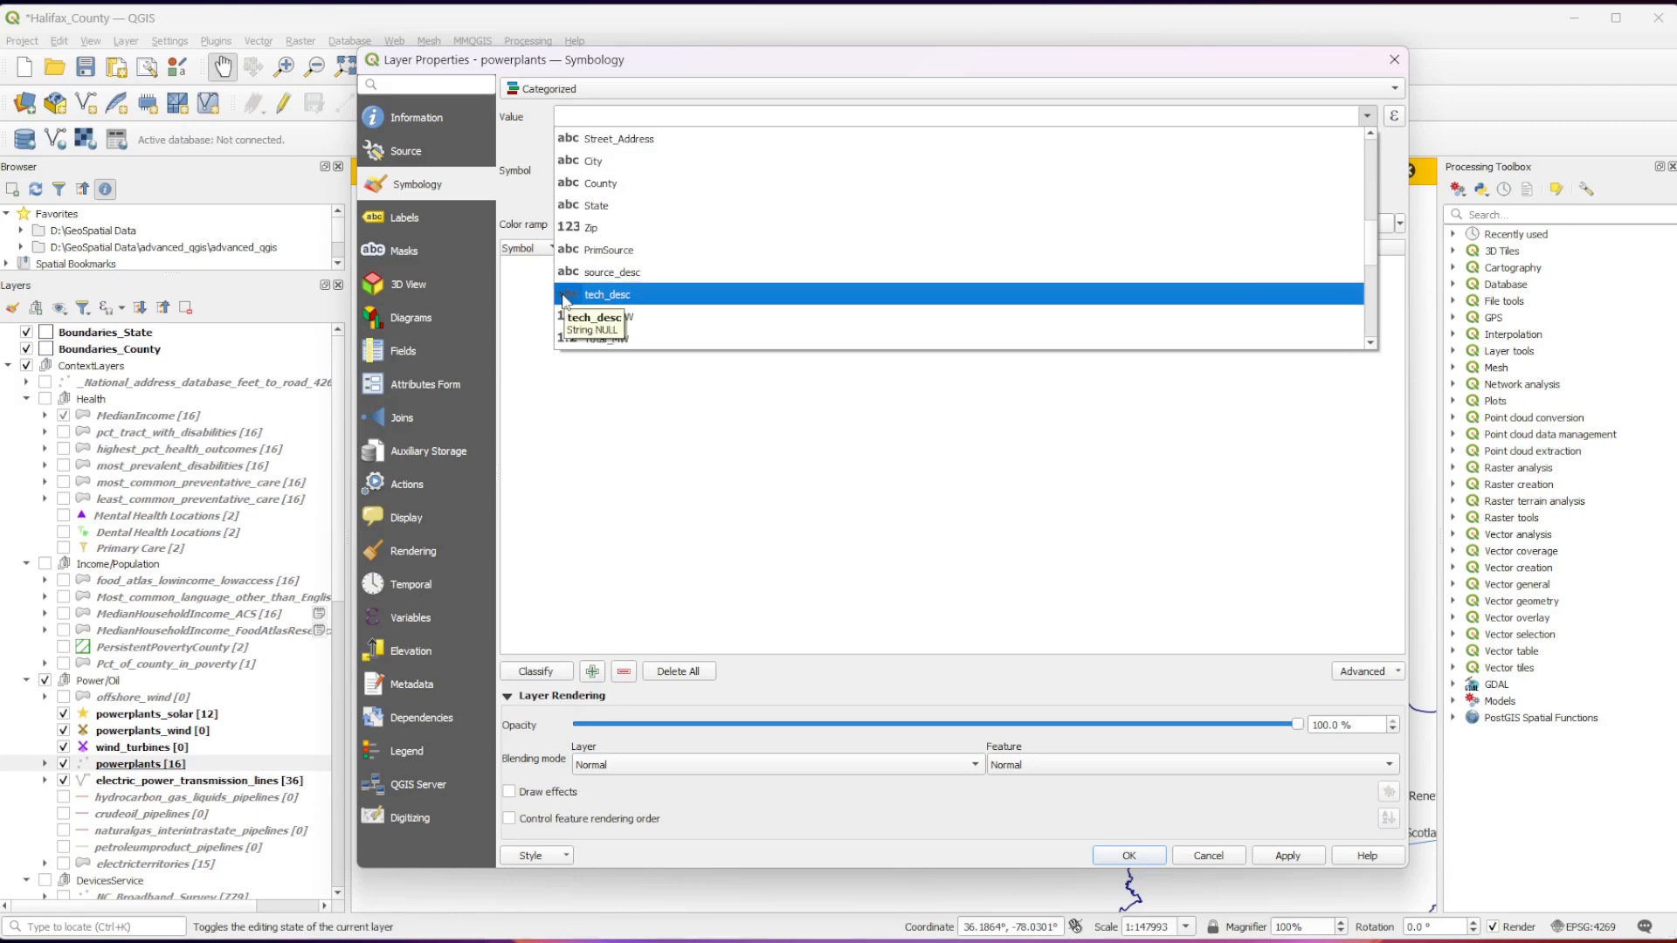
left_click(566, 297)
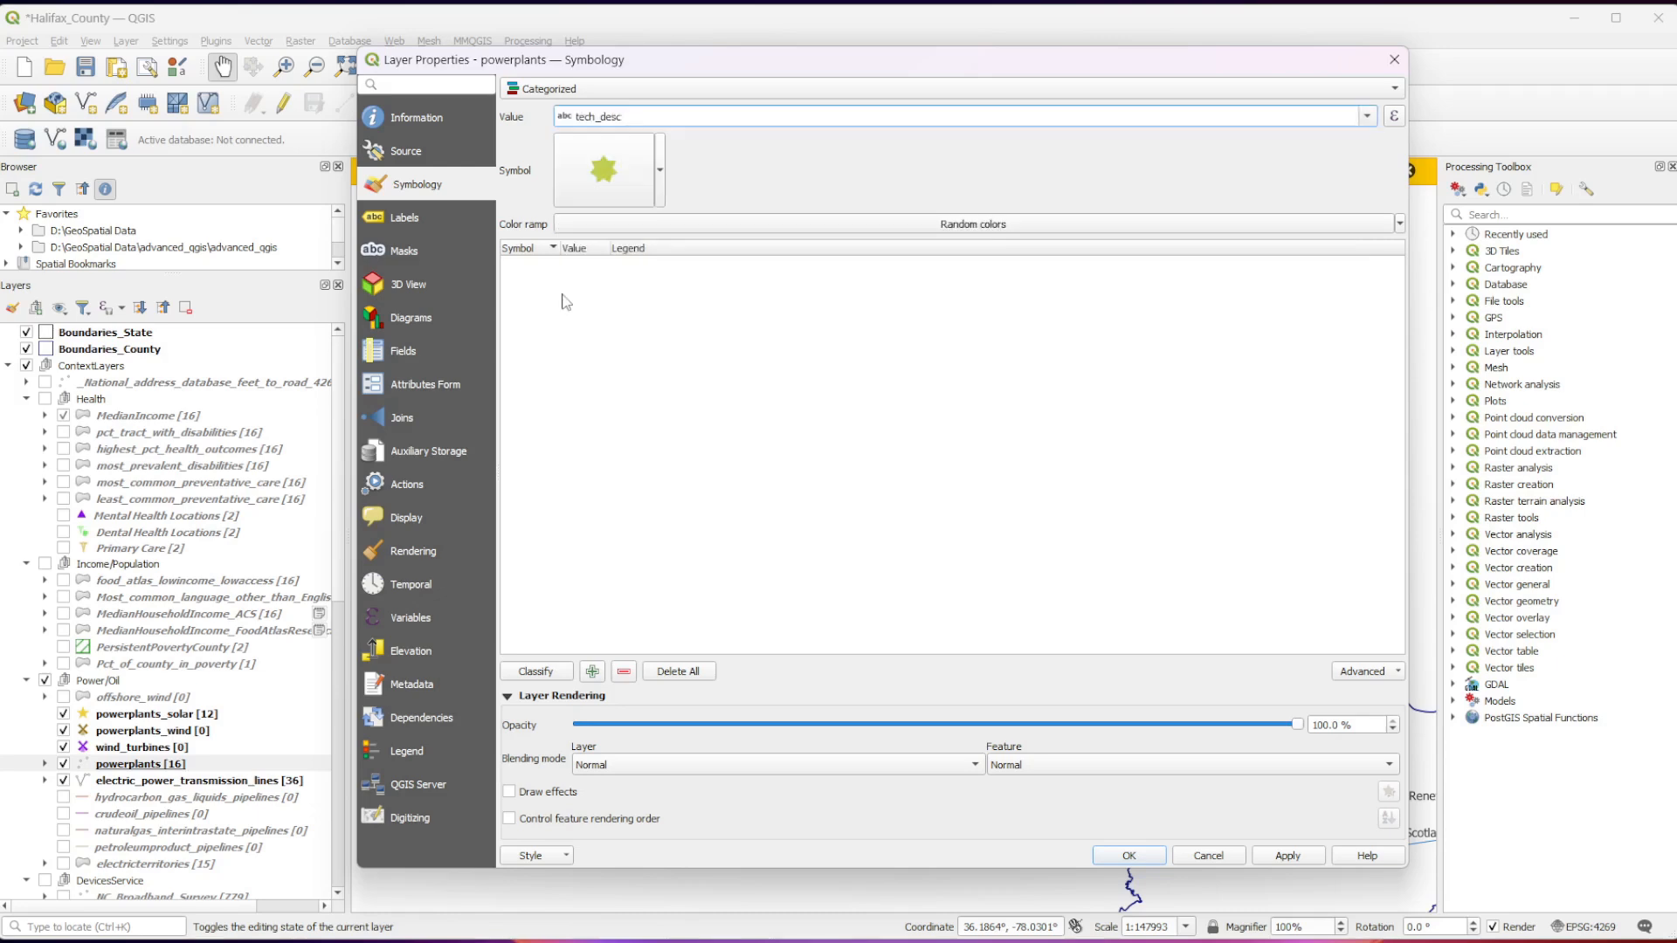
Examine the powerplants marker's symbol settings, its SVG marker layer and the preset symbols, leaving without changes.
left_click(660, 173)
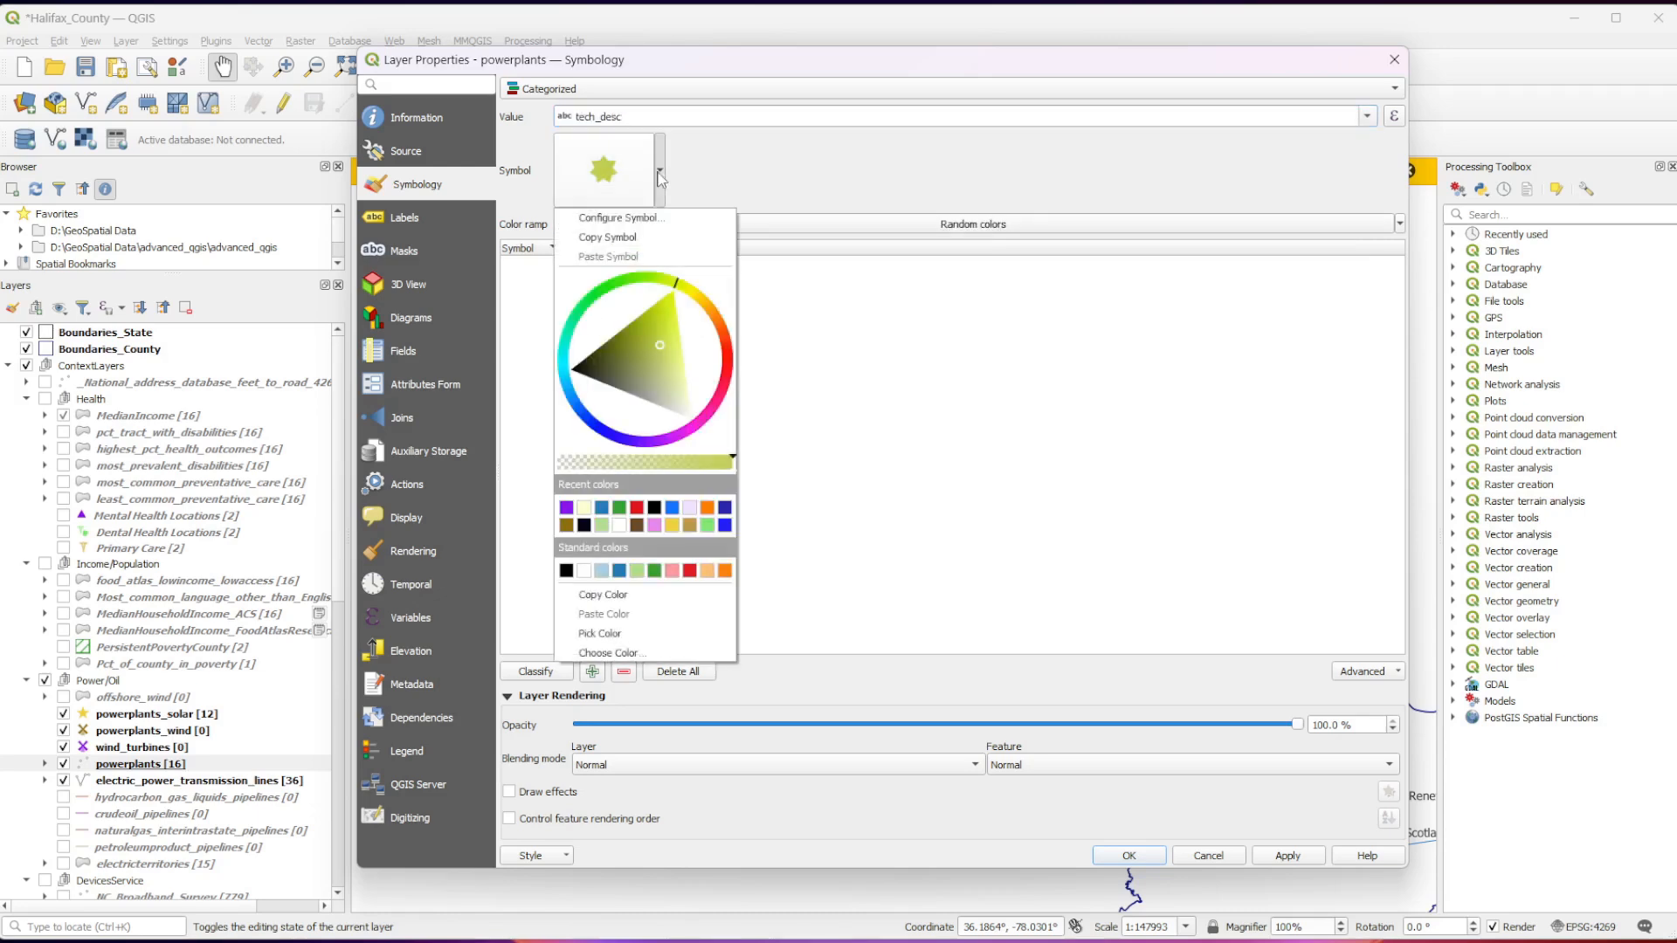
left_click(694, 182)
left_click(620, 193)
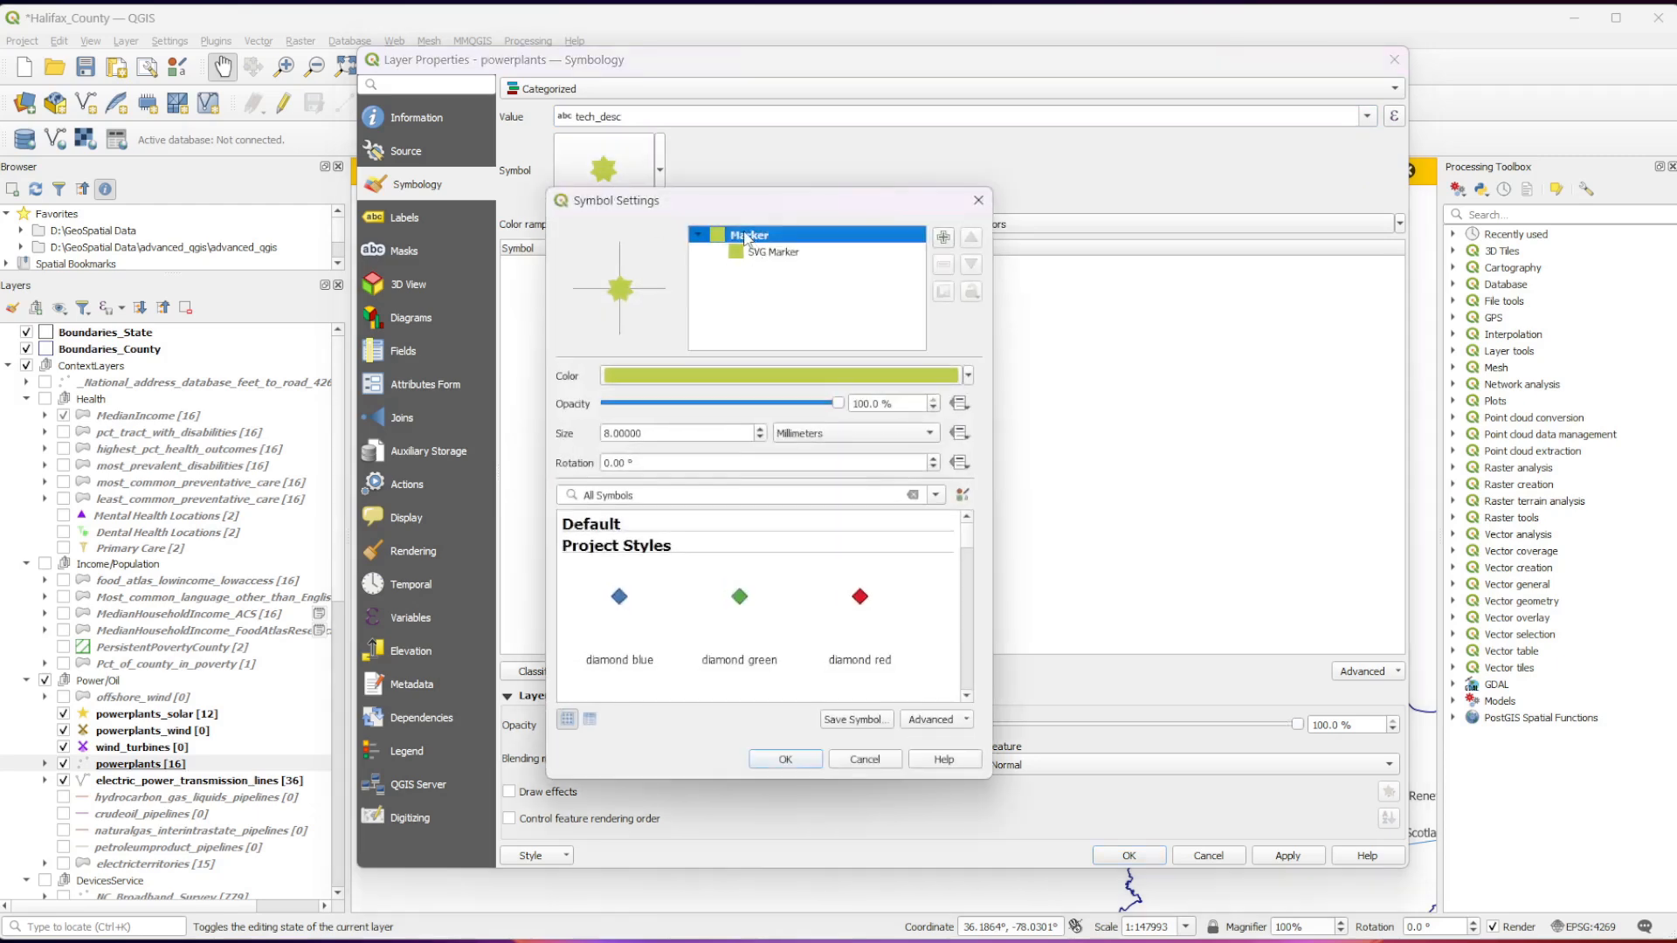
left_click(811, 253)
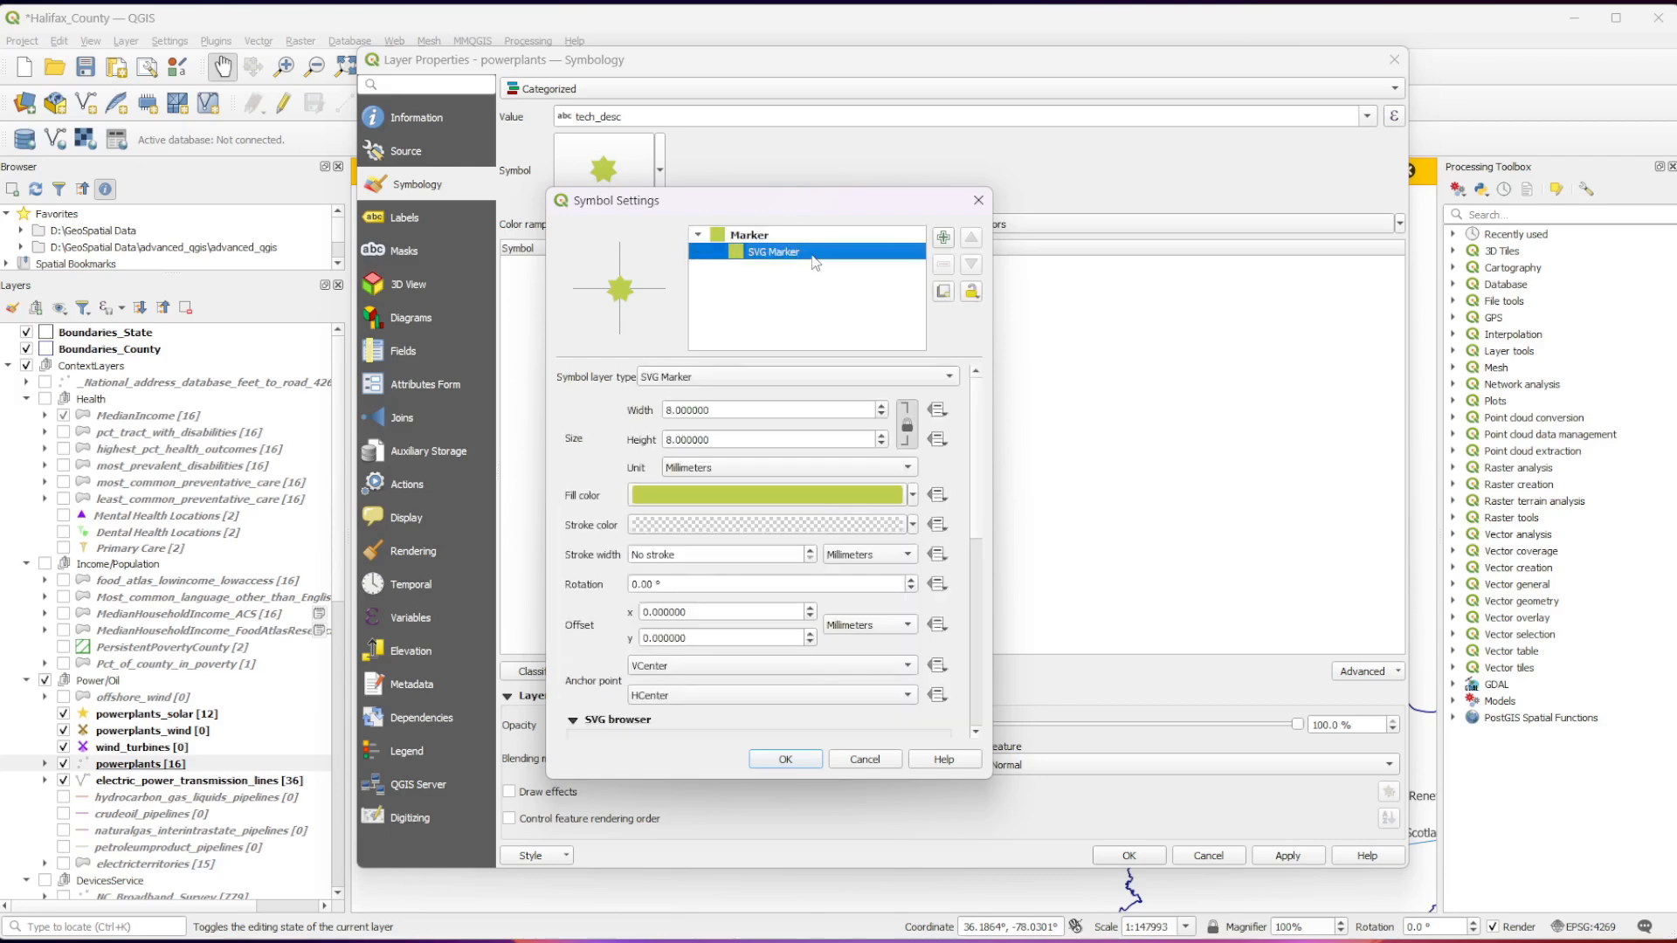
left_click(715, 236)
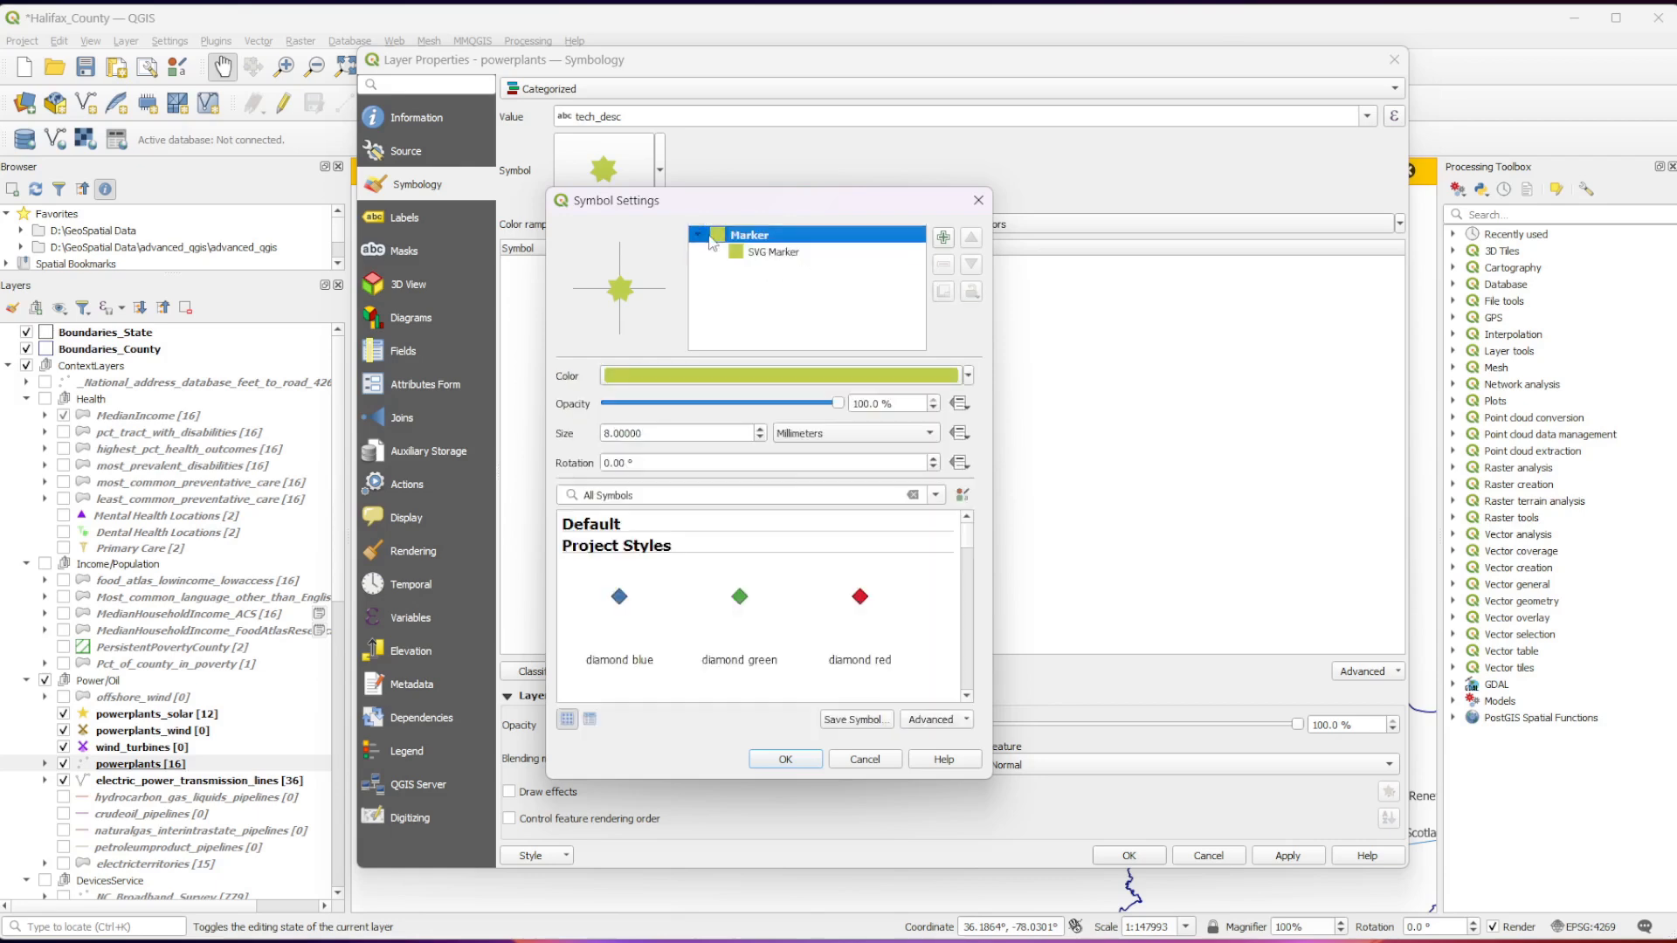
scroll(758, 620, "down", 2)
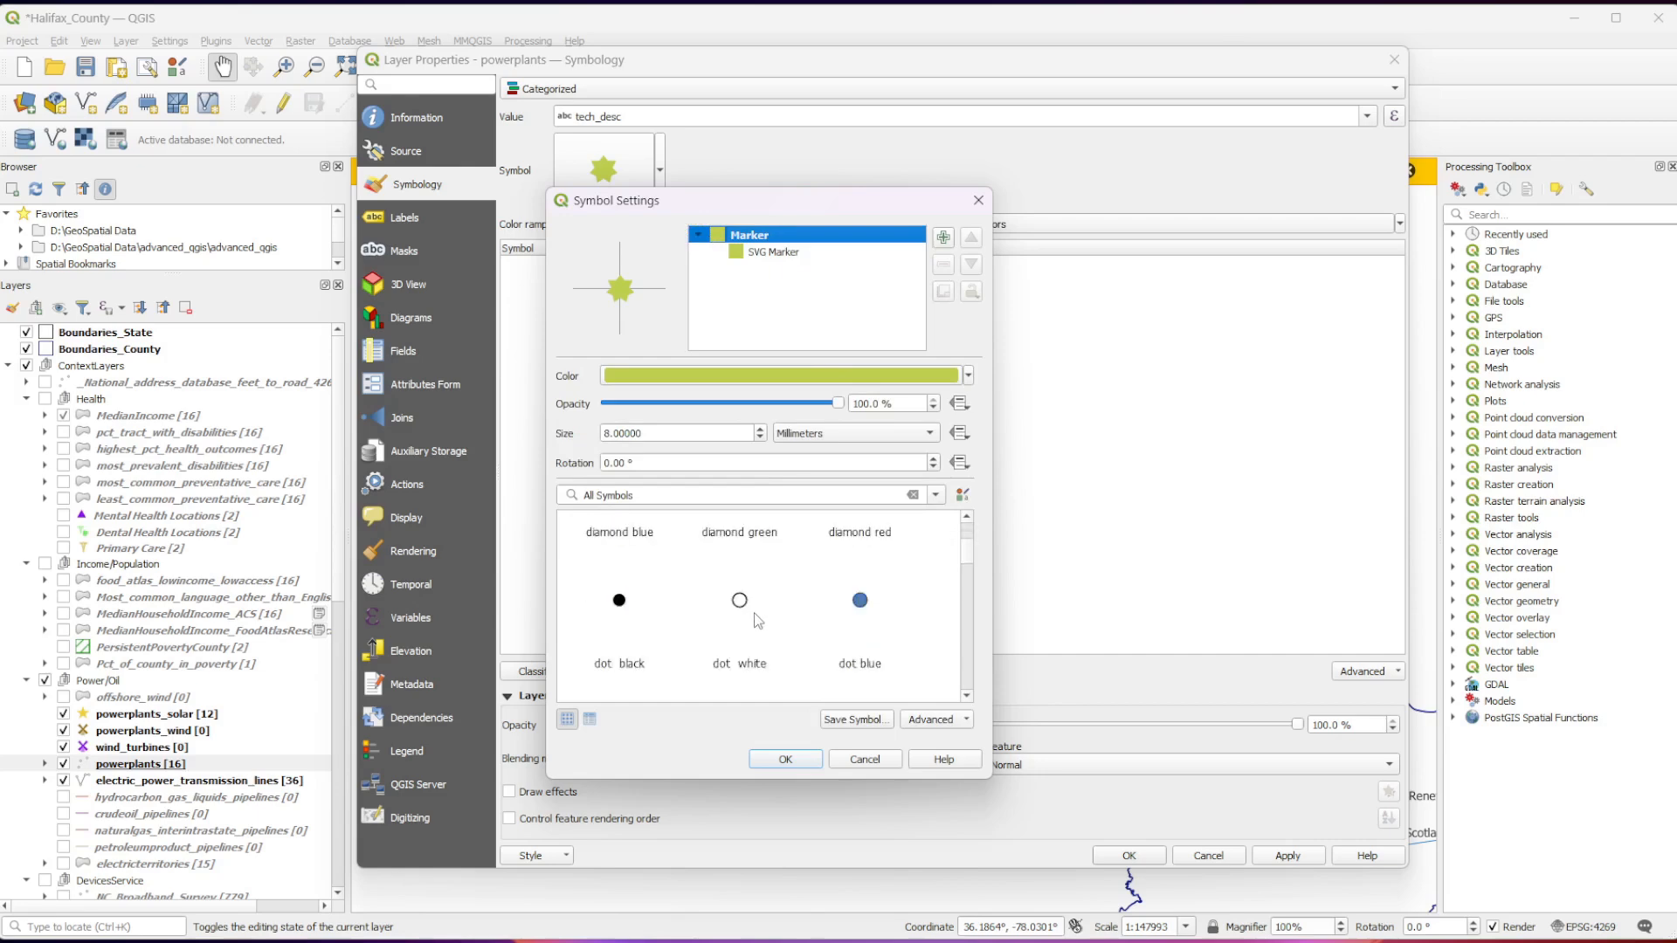
scroll(757, 622, "down", 5)
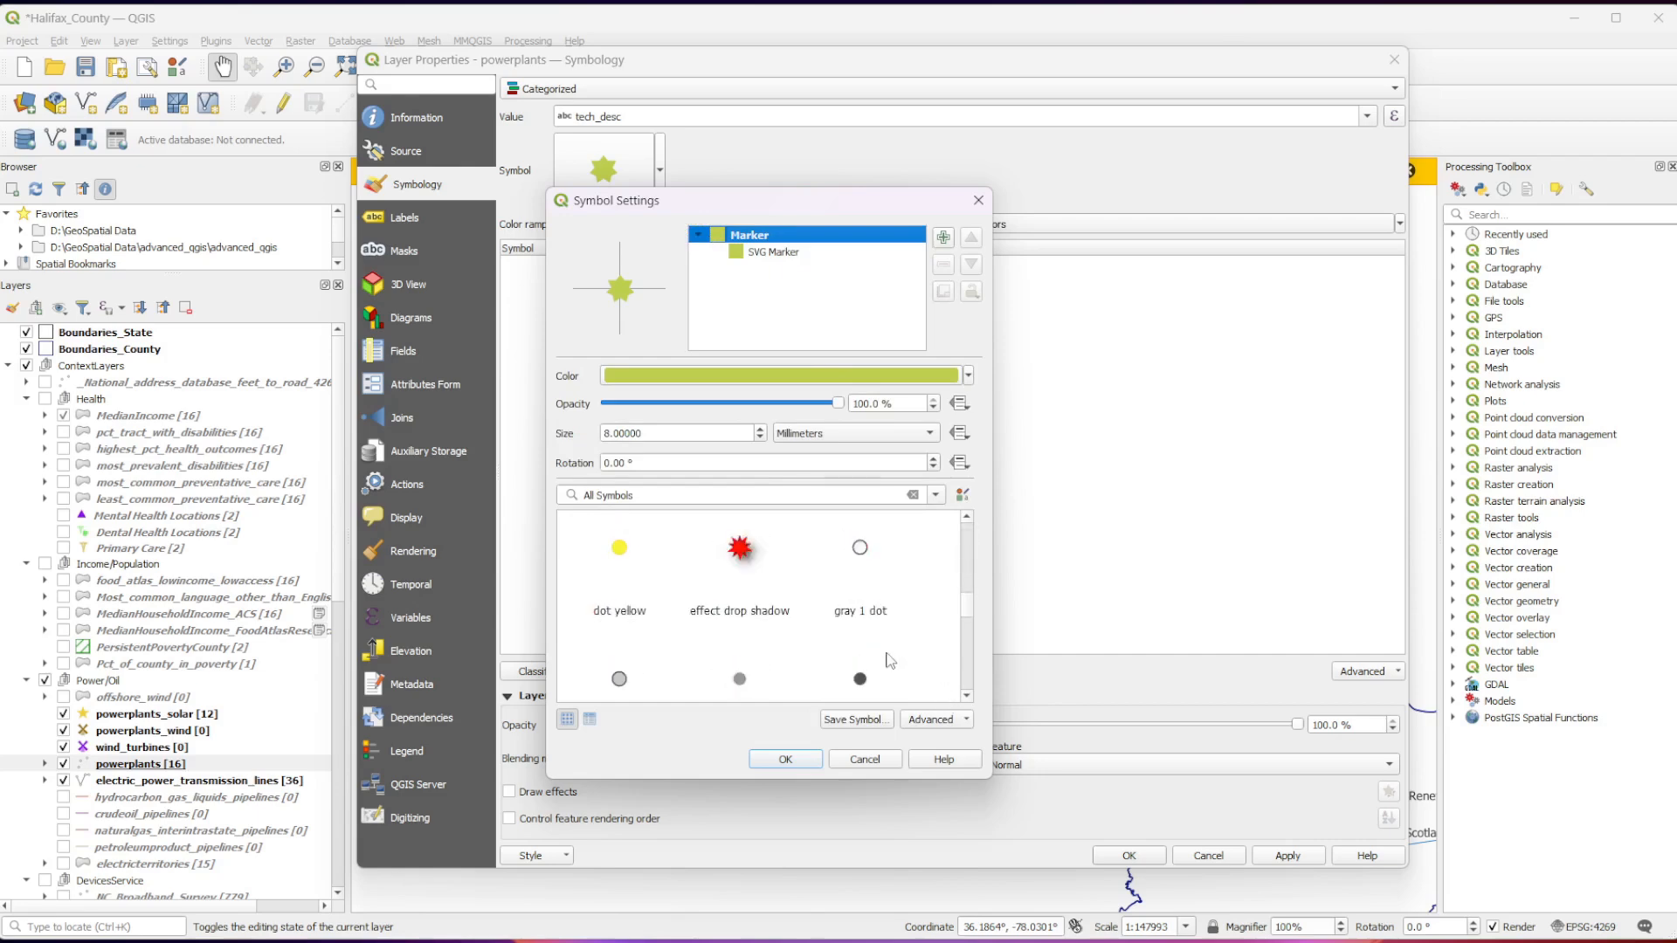
scroll(879, 655, "down", 6)
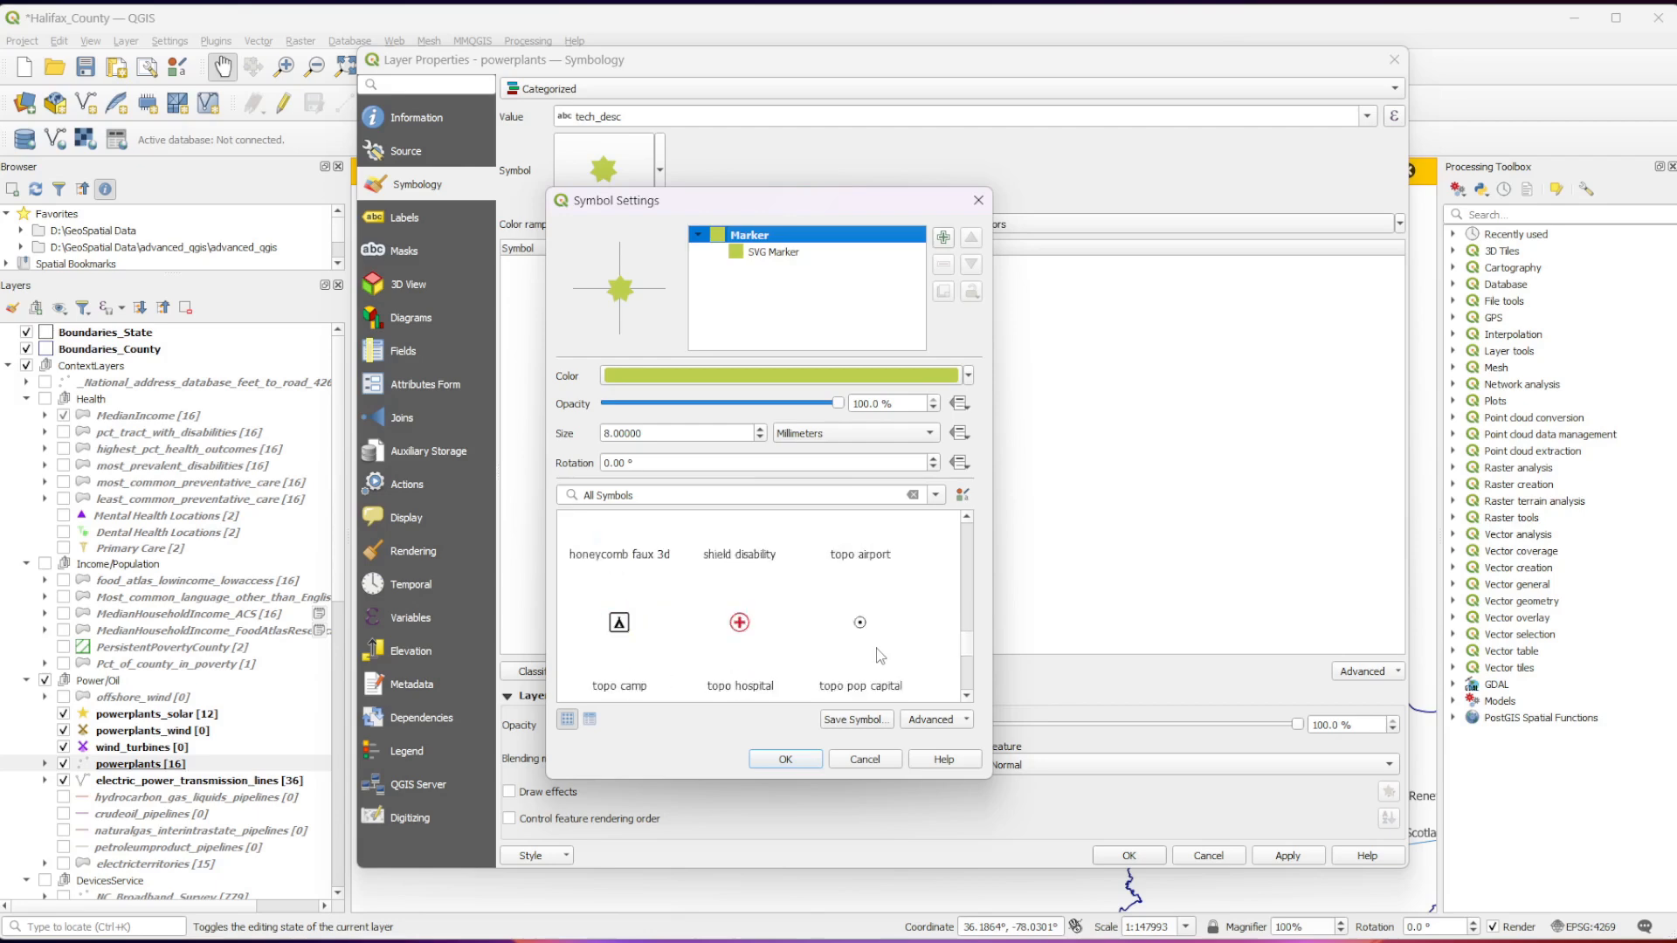
scroll(755, 681, "up", 15)
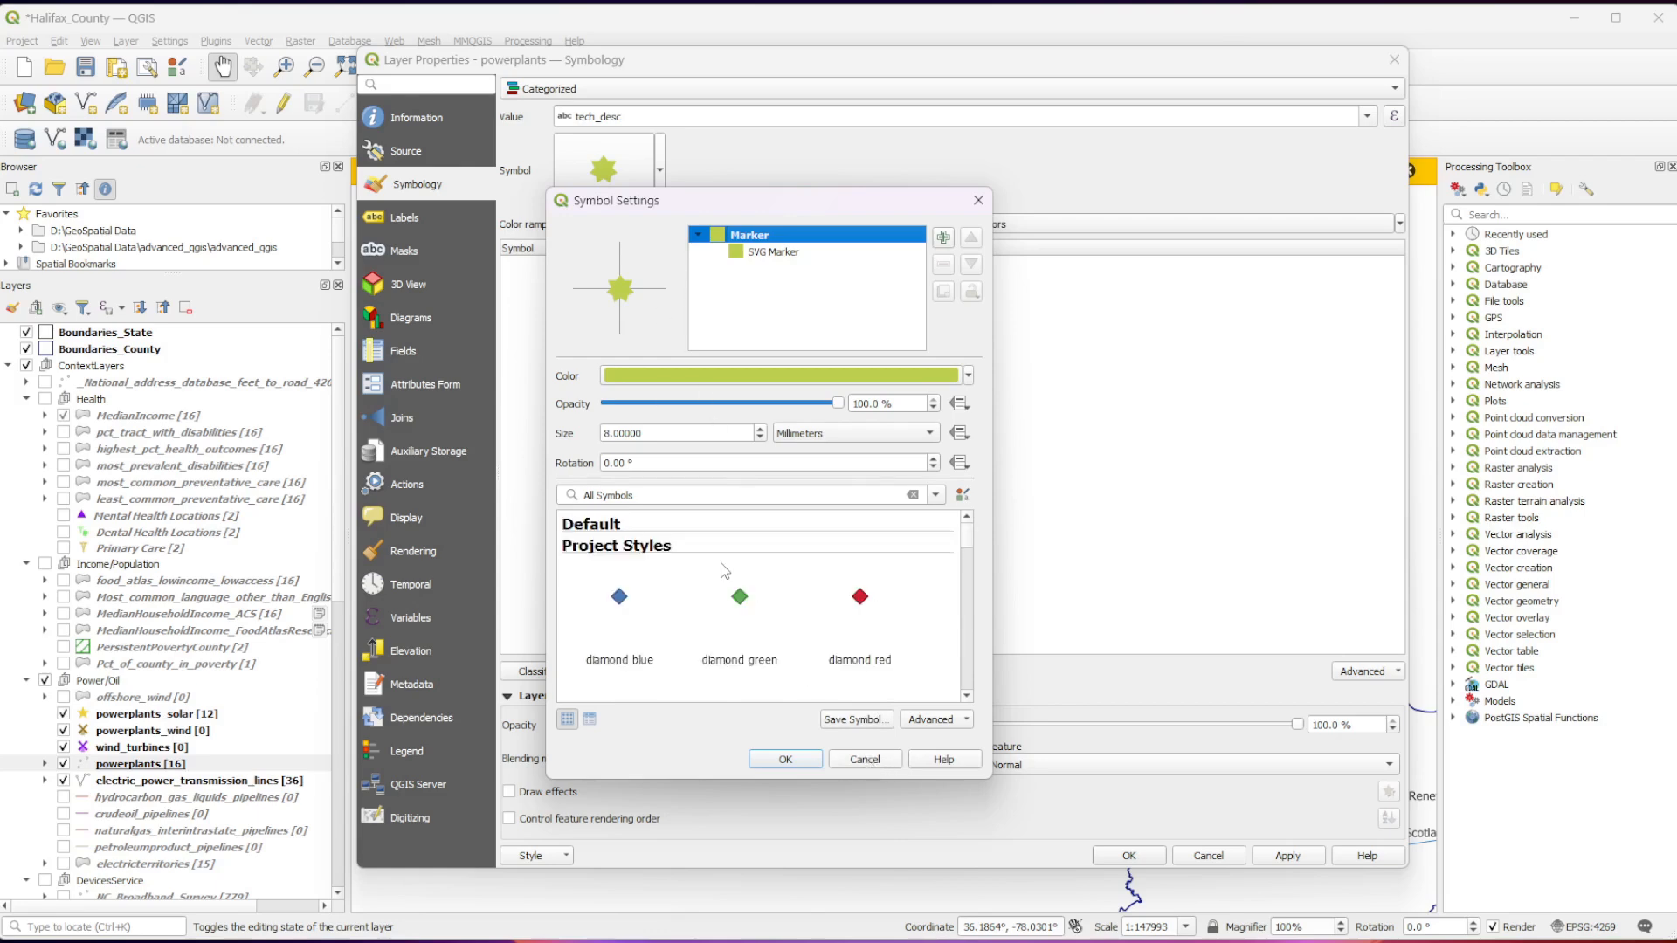
left_click(865, 759)
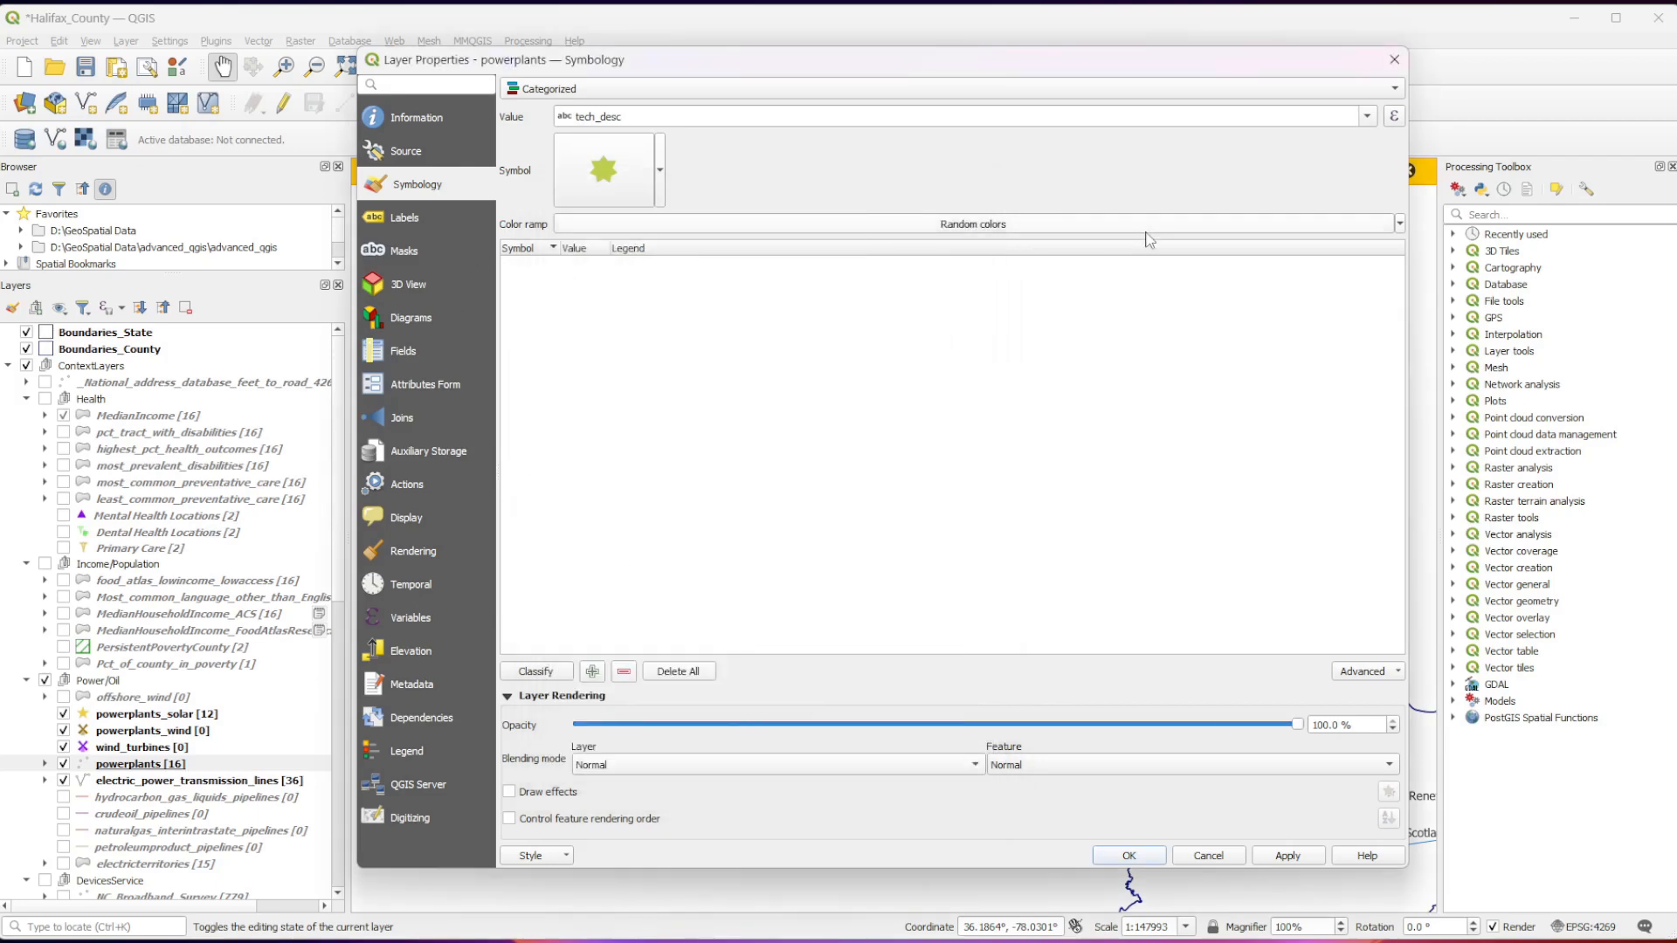
Classify the powerplants by their tech_desc values and widen the Value column to fit the category names.
left_click(535, 675)
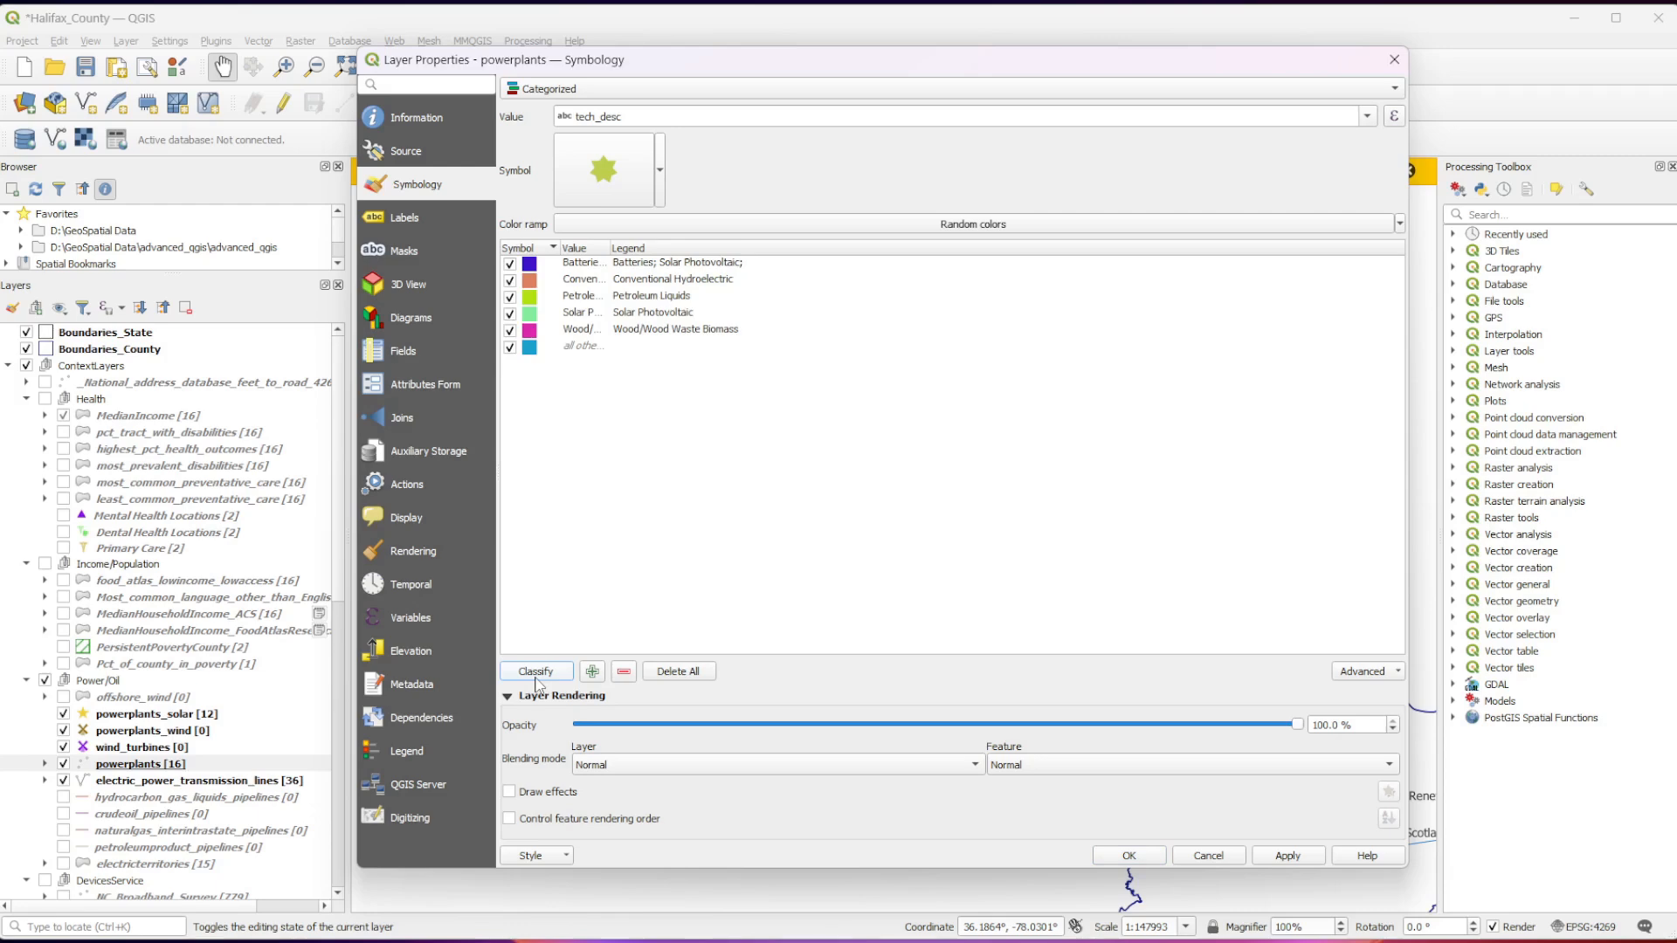
left_click_drag(614, 242, 738, 244)
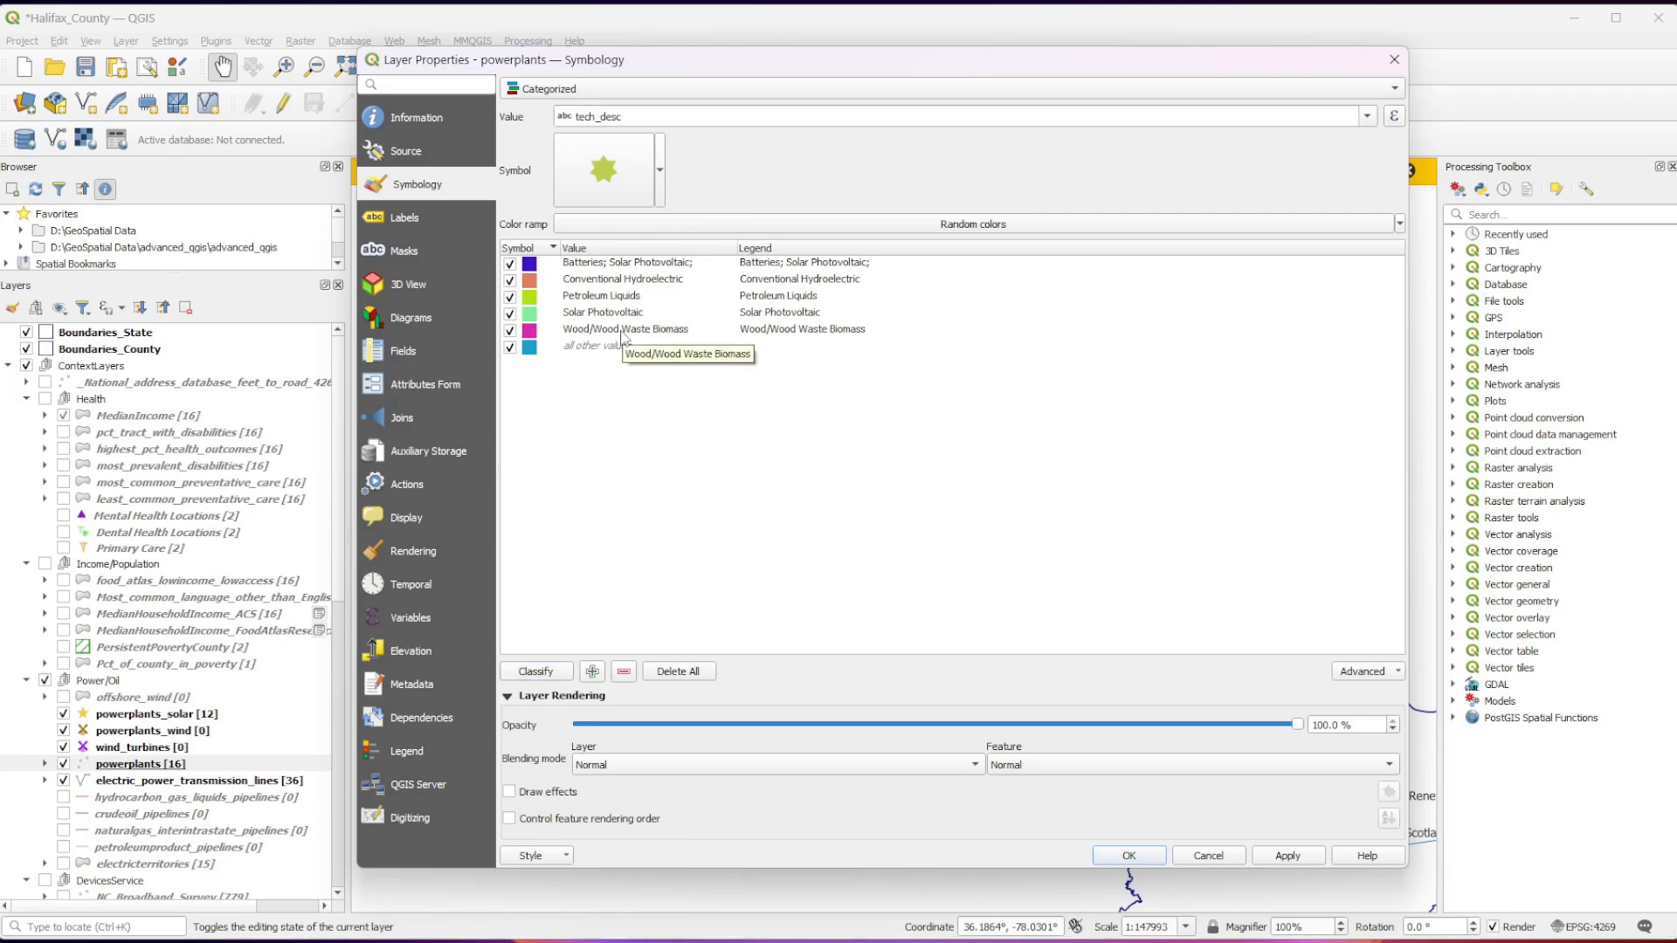
Go through the generated tech_desc categories, from Batteries; Solar Photovoltaic down to all other values, to examine their symbols.
left_click(590, 265)
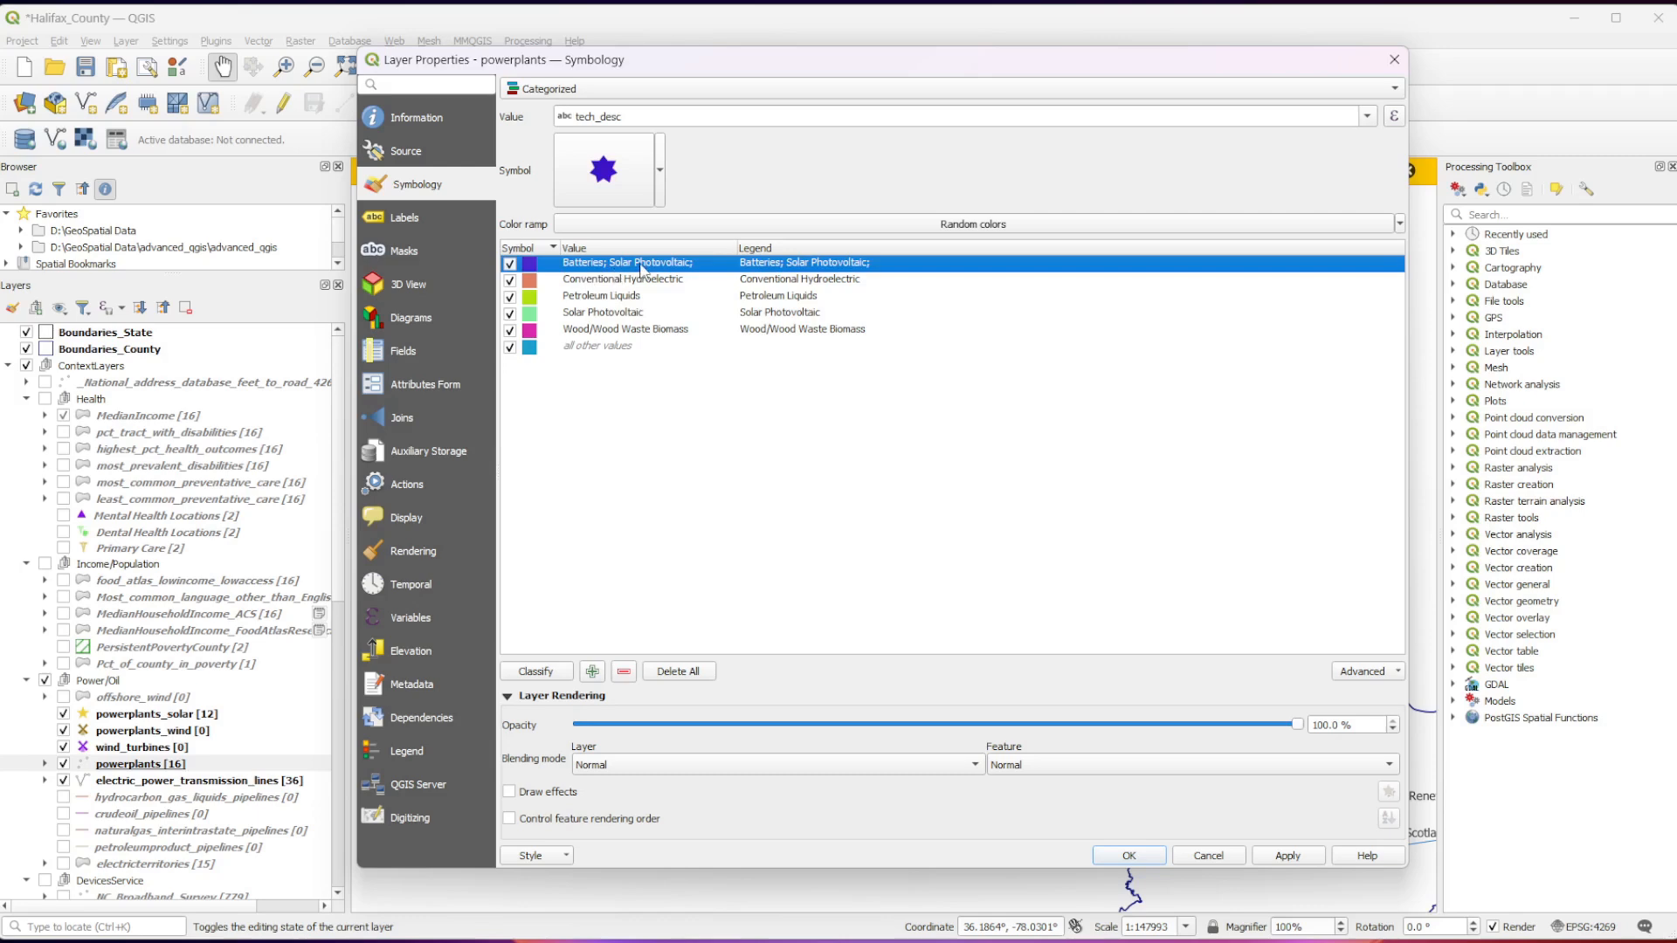
left_click(623, 281)
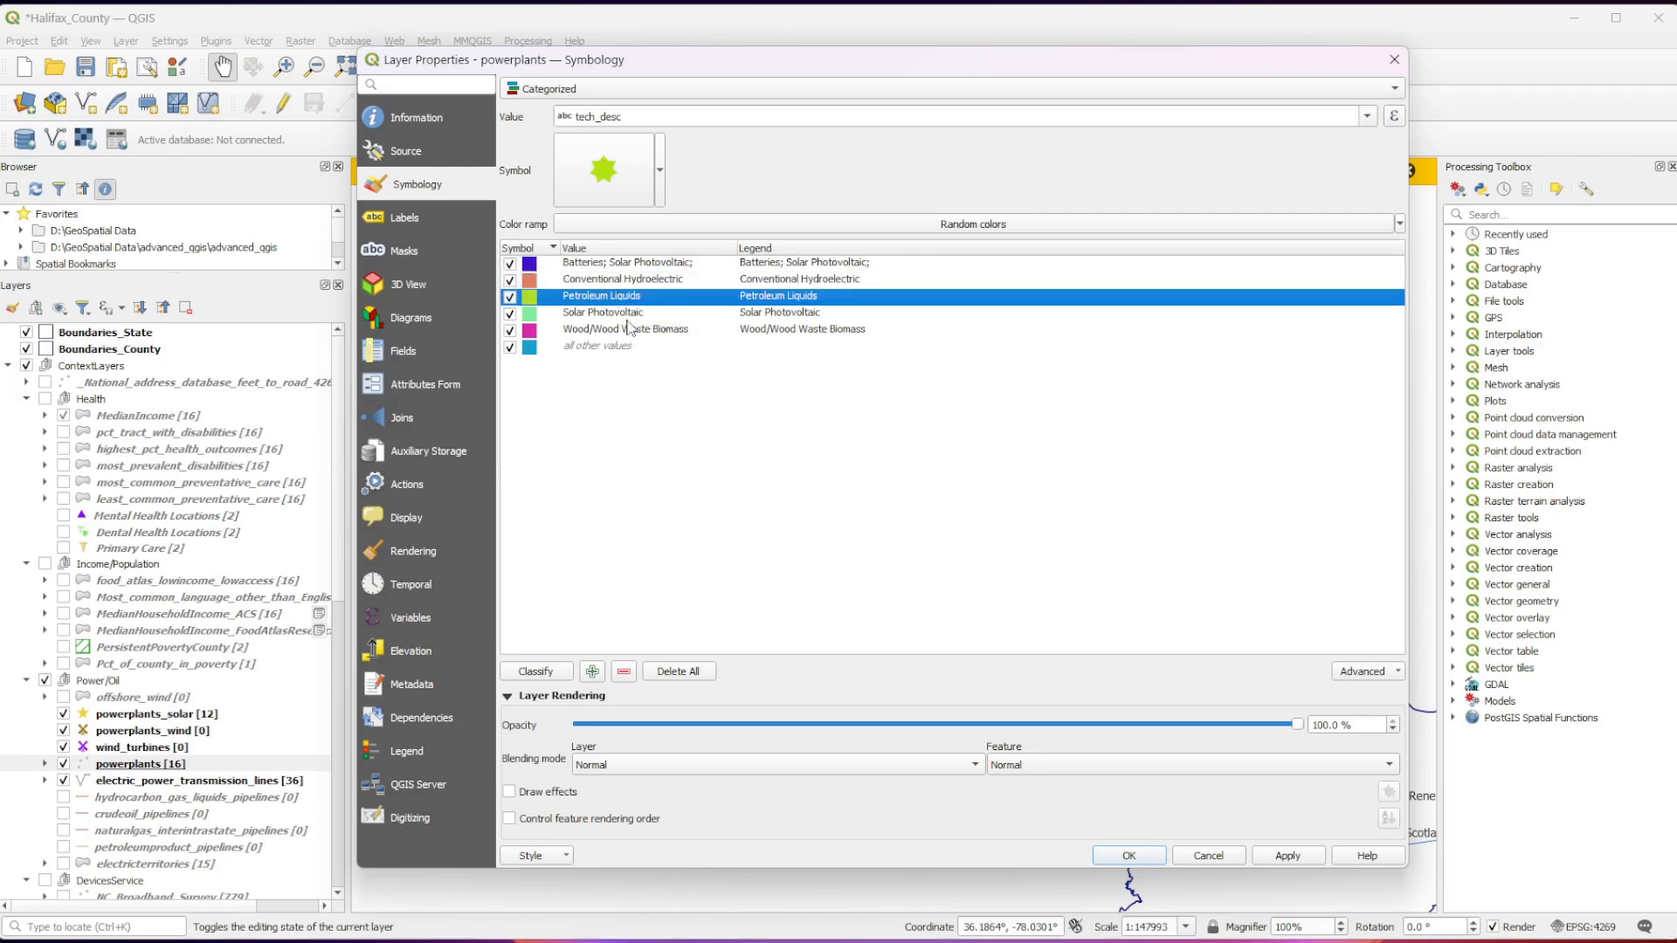
left_click(627, 314)
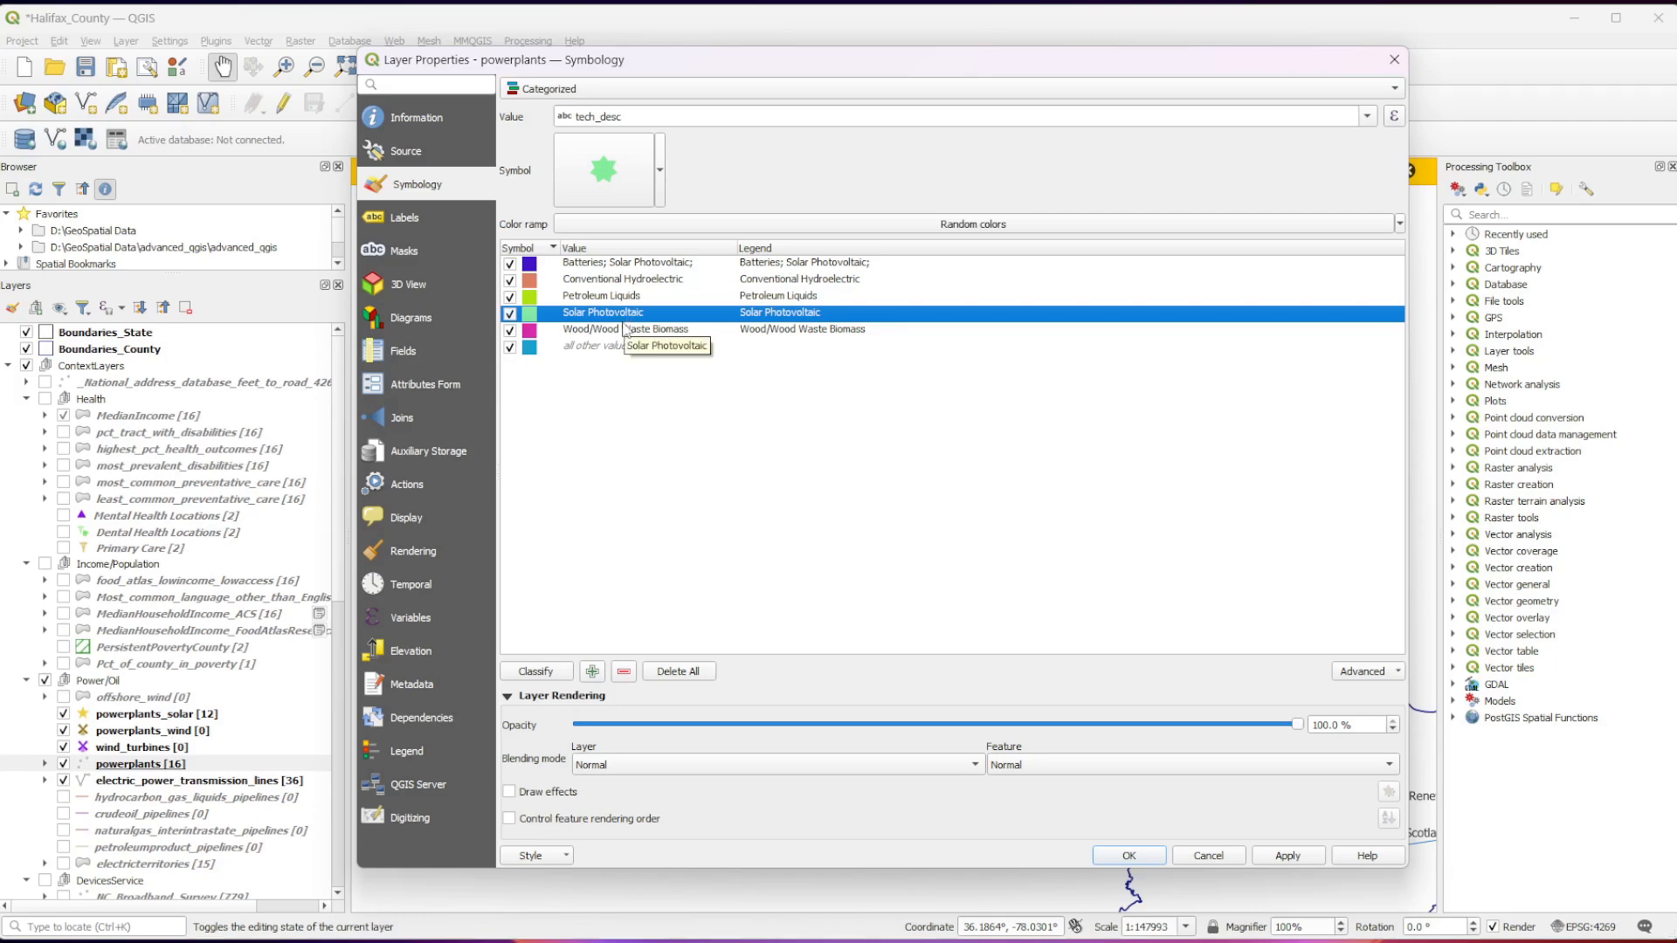
left_click(614, 330)
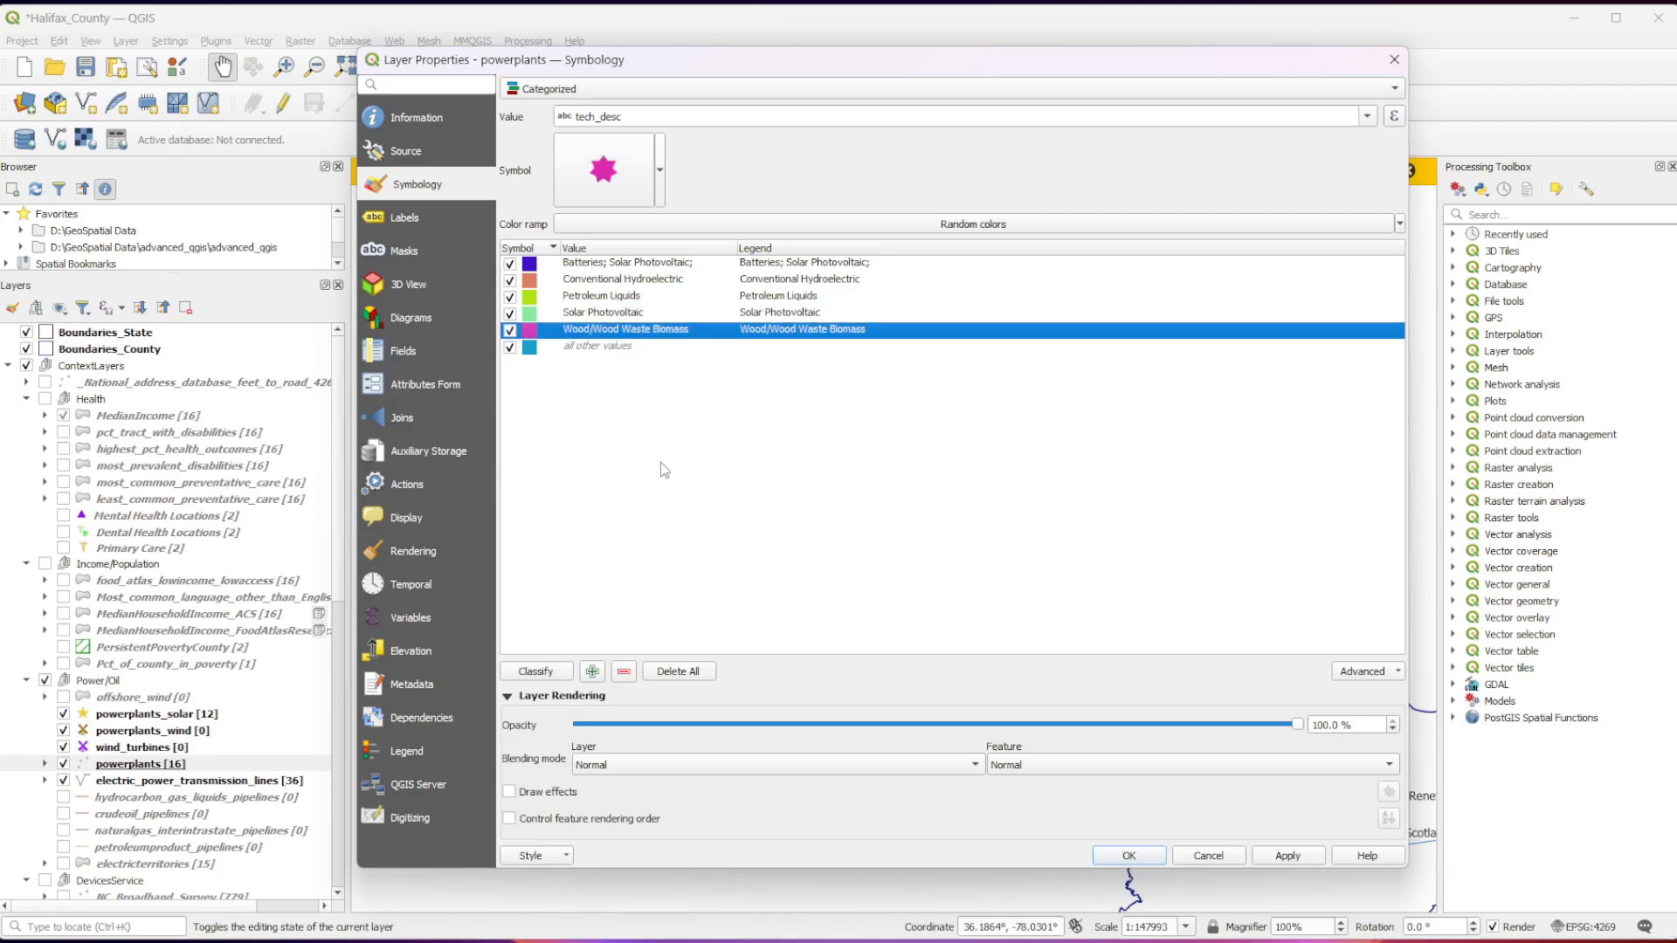
left_click(615, 347)
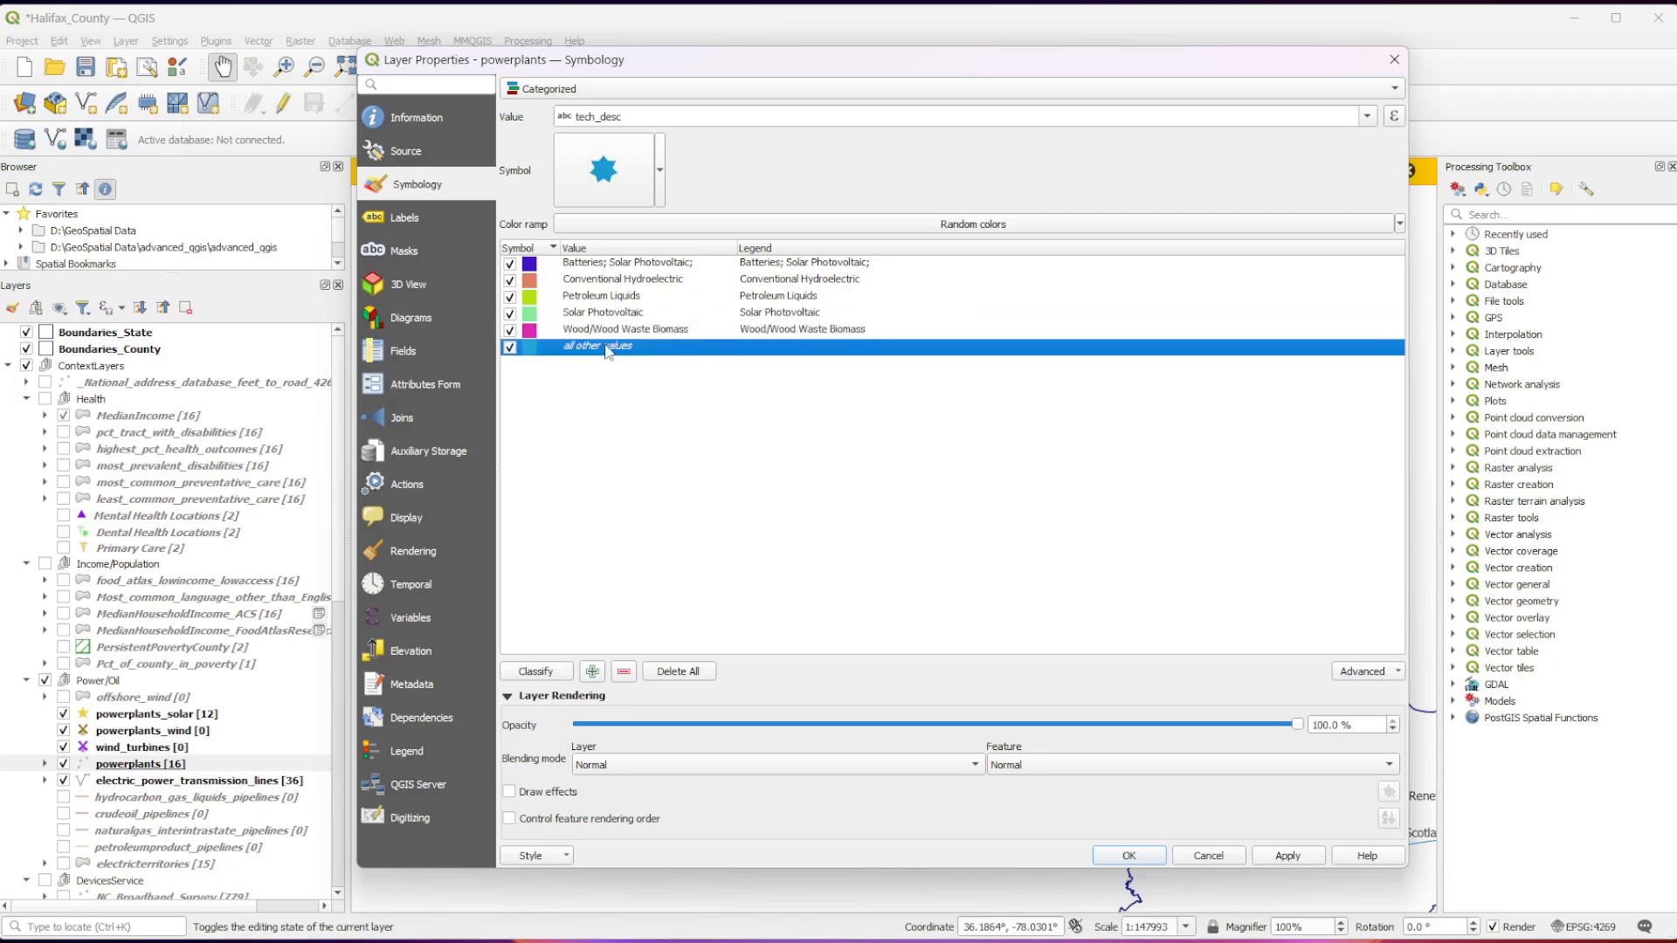
Remove the all other values category from the powerplants classification and apply the categorized styling to the map.
left_click(624, 672)
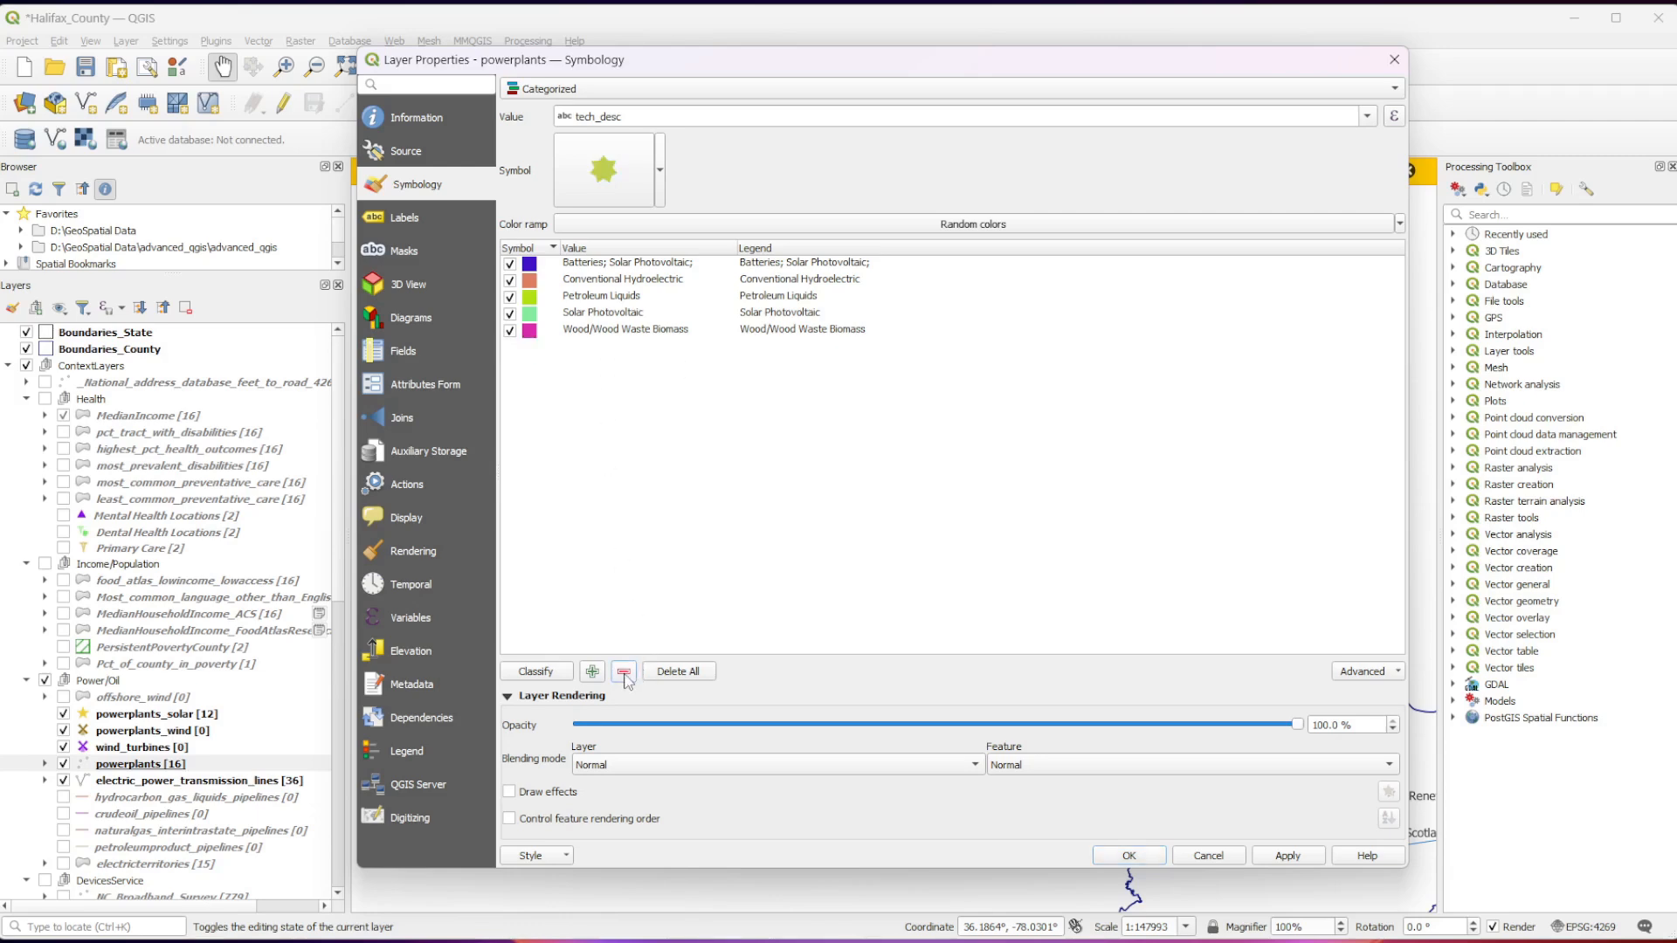
left_click(1294, 858)
left_click(1129, 857)
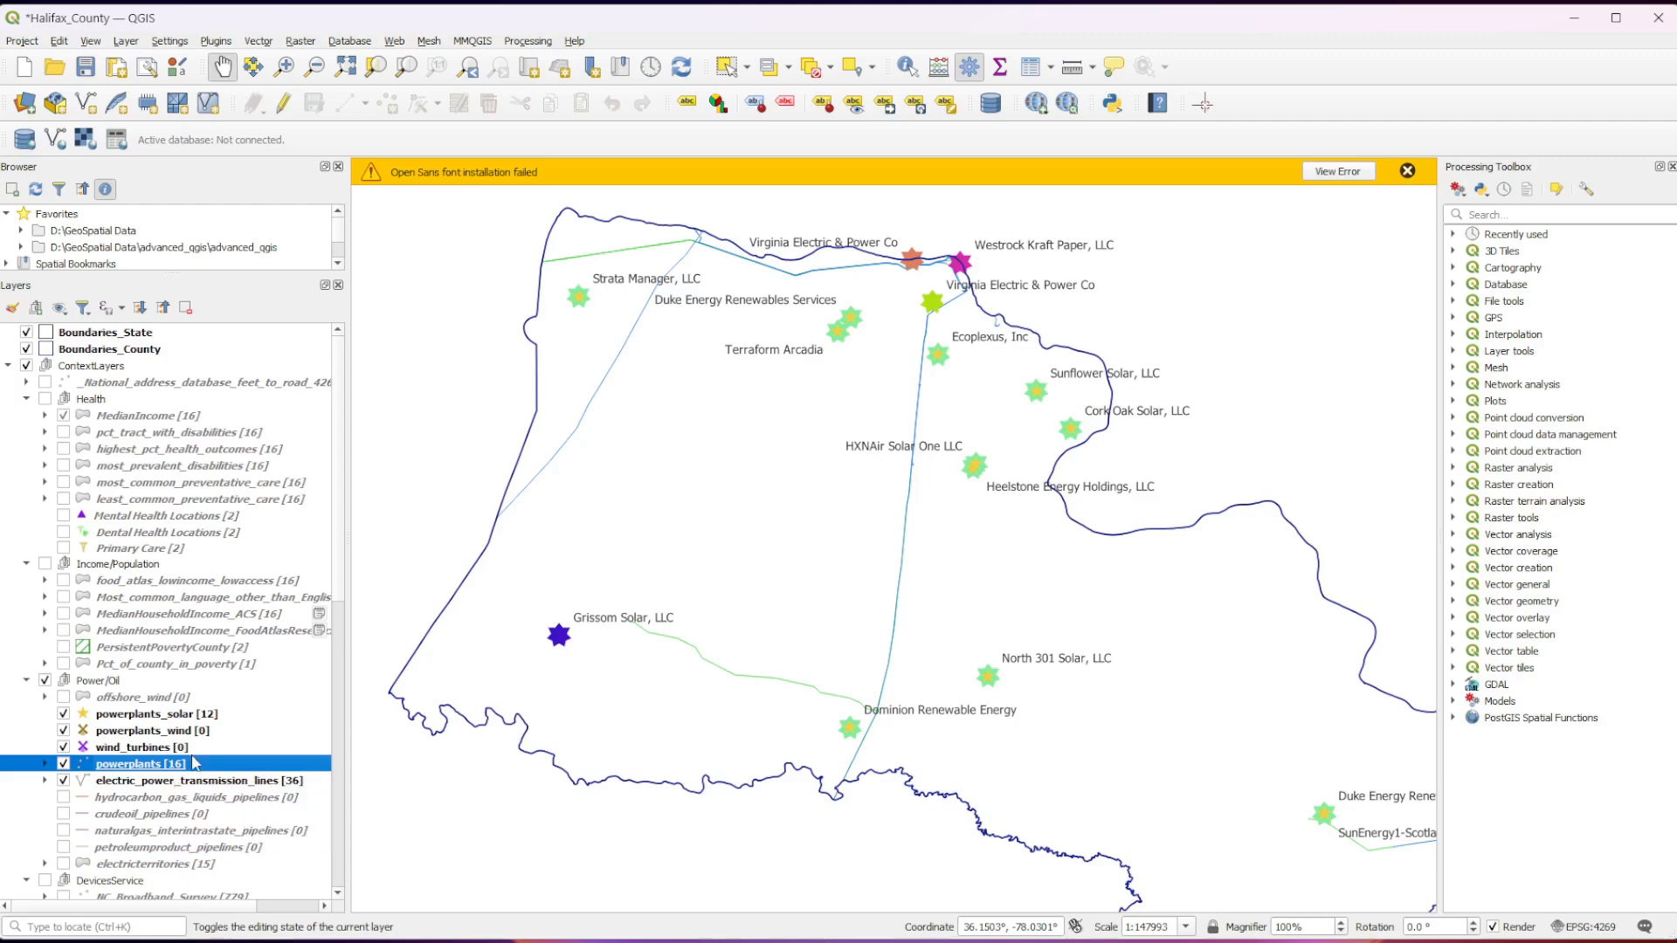
Switch the powerplants symbology from Categorized back to Single Symbol and apply it.
right_click(200, 757)
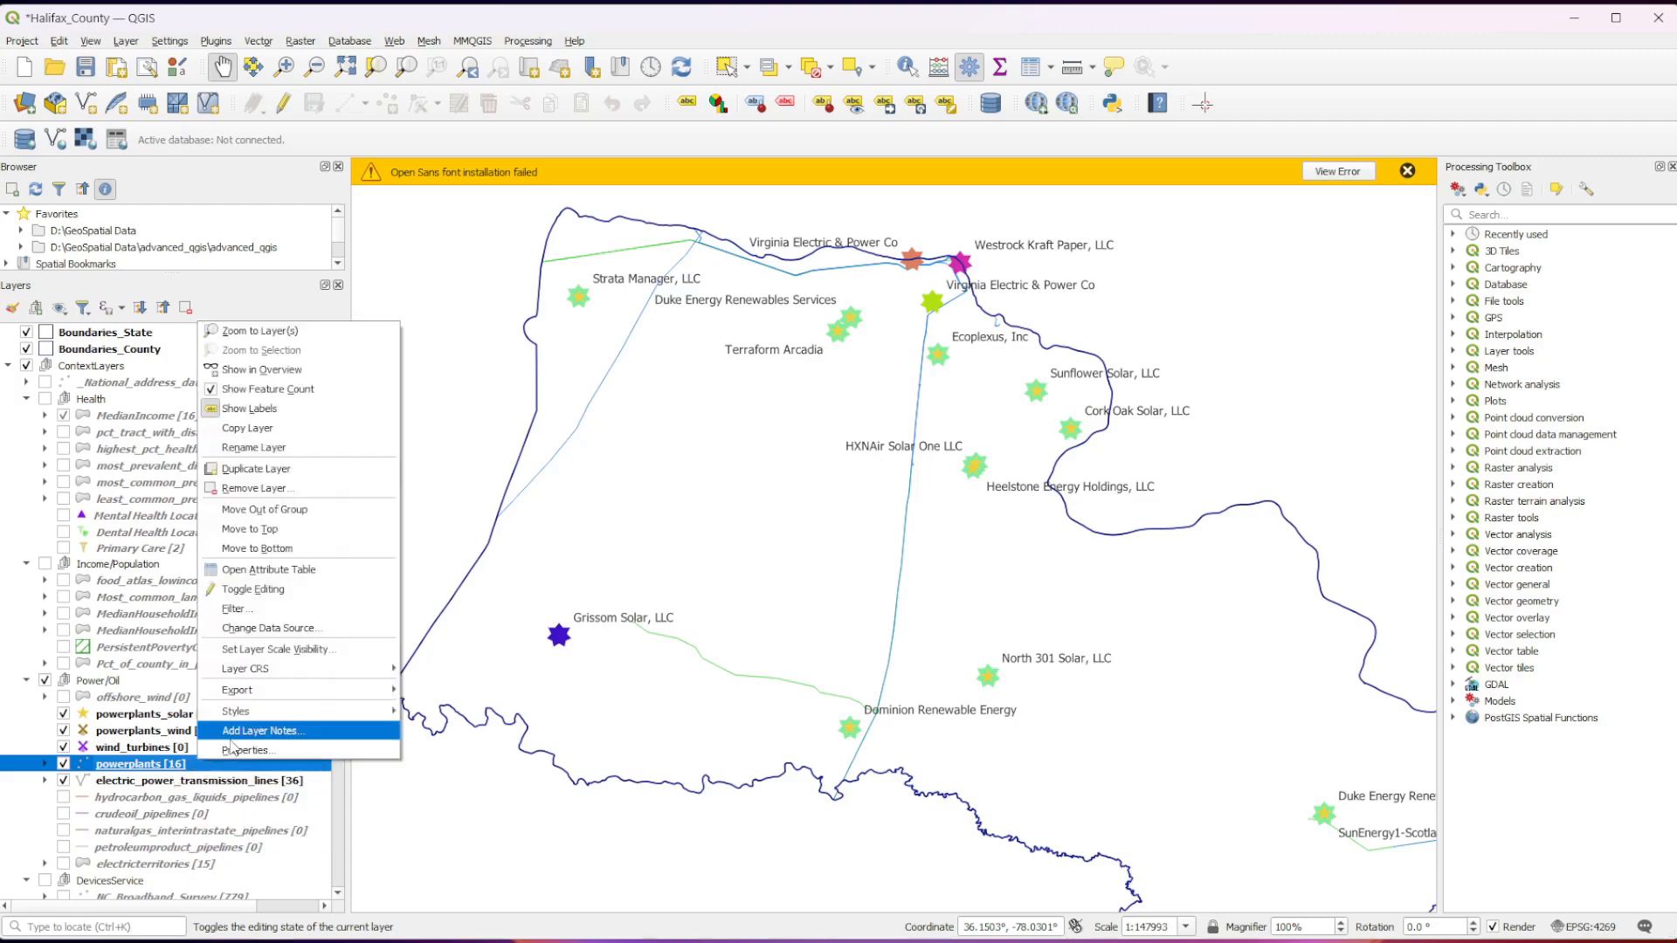
left_click(237, 752)
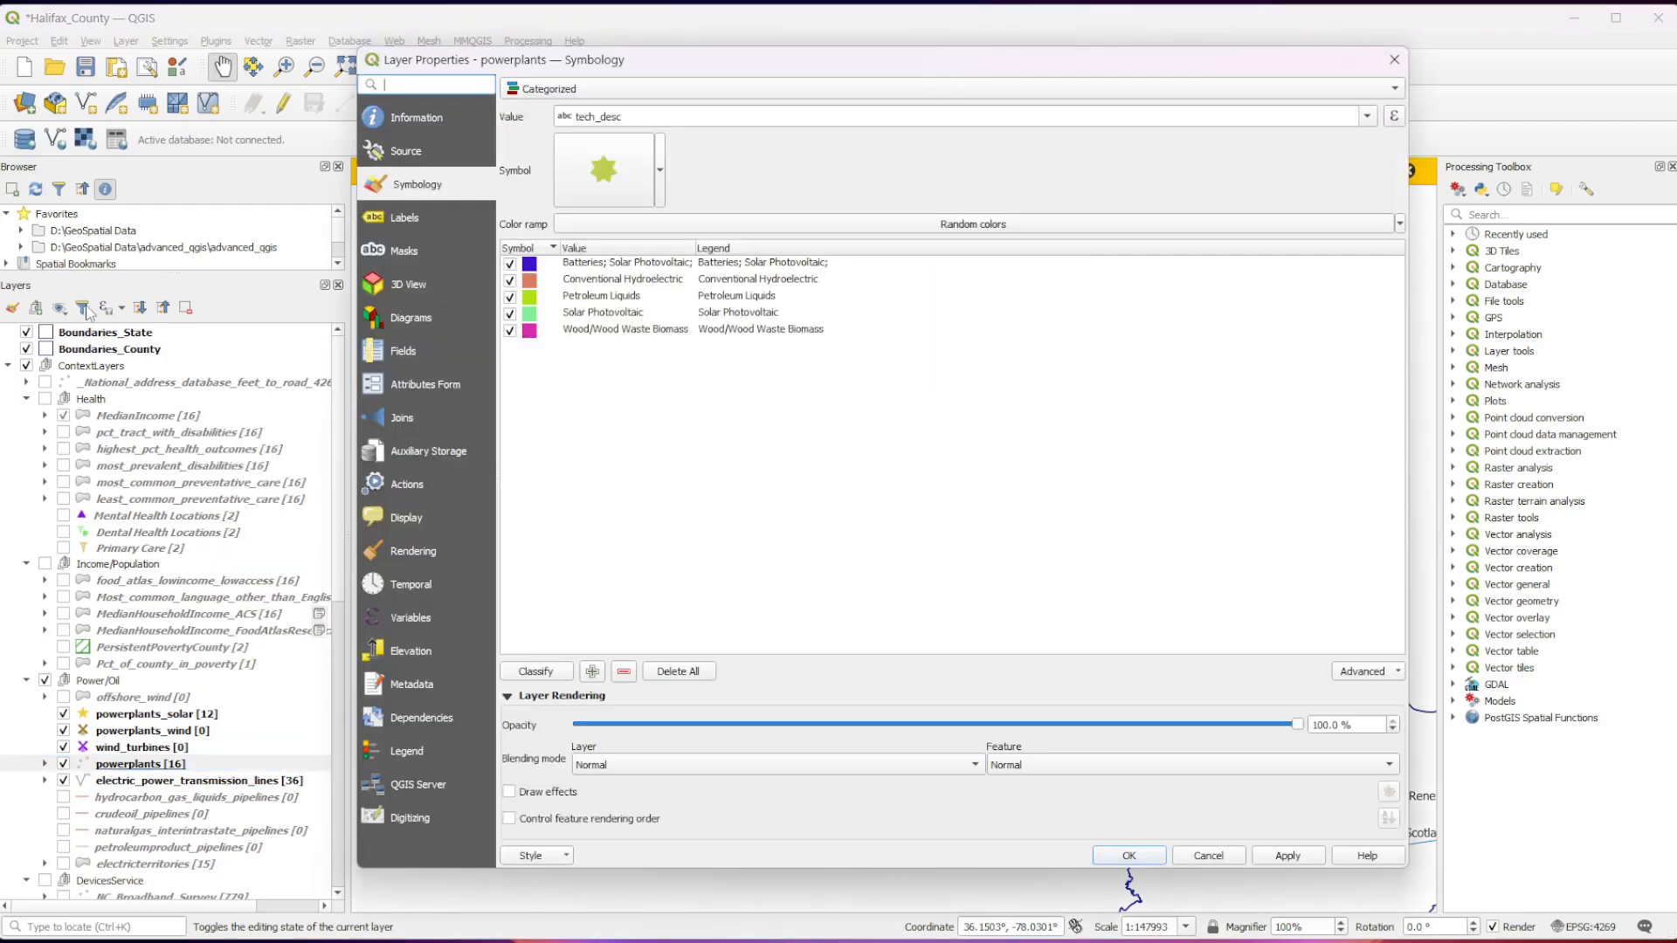
left_click(1314, 88)
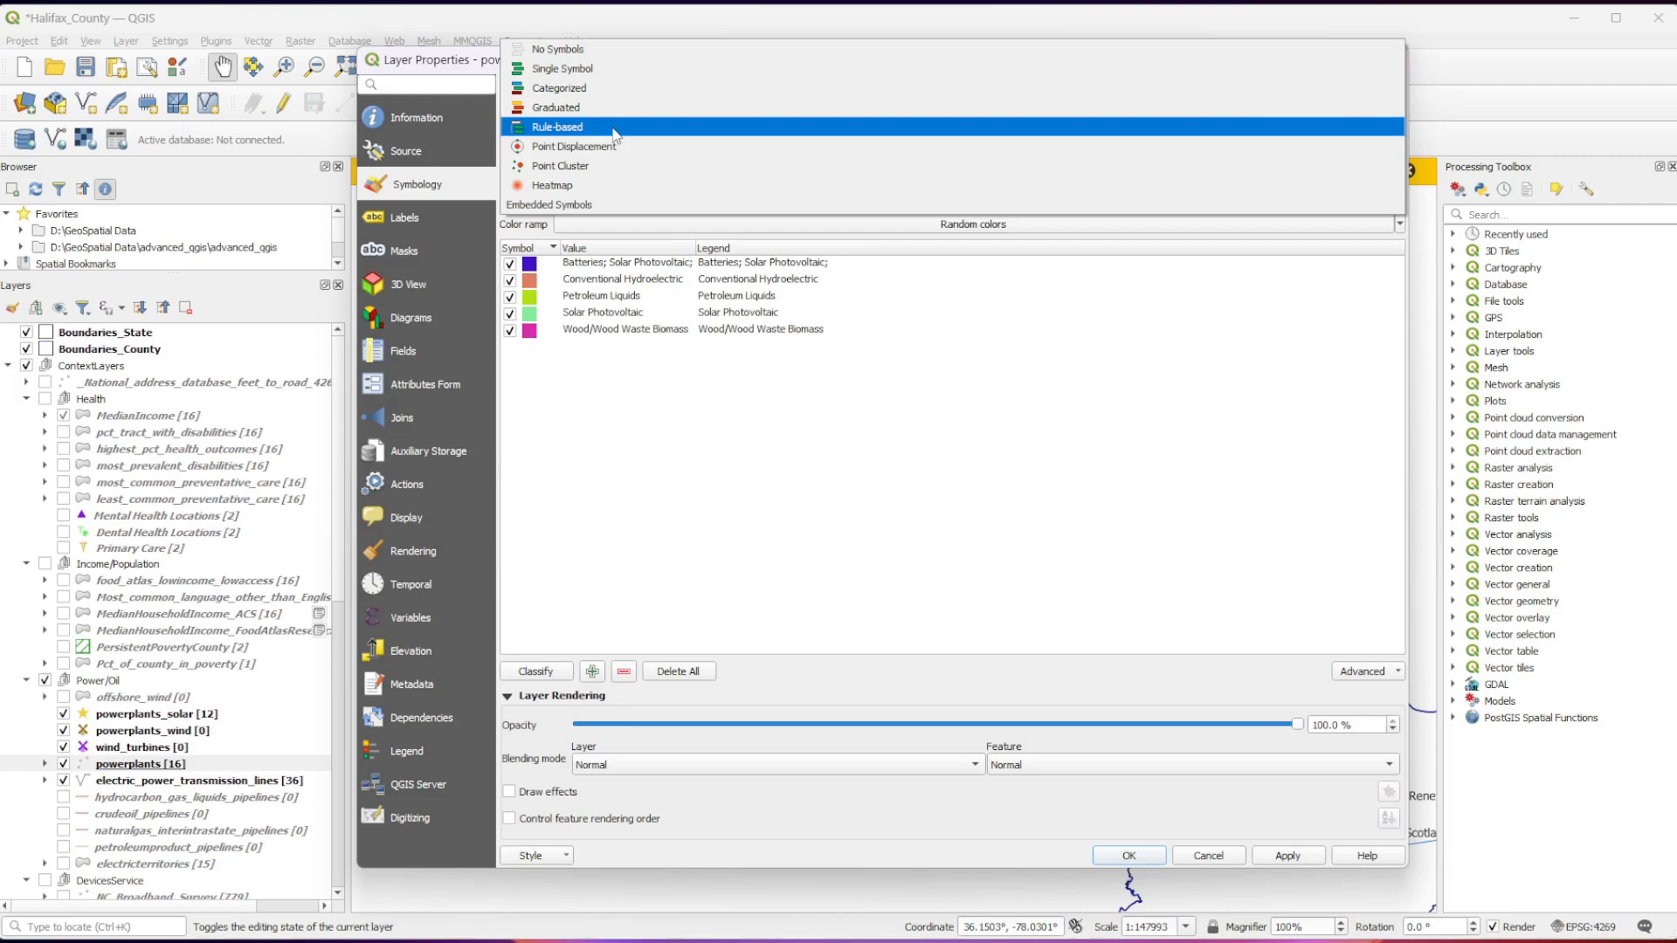
left_click(612, 68)
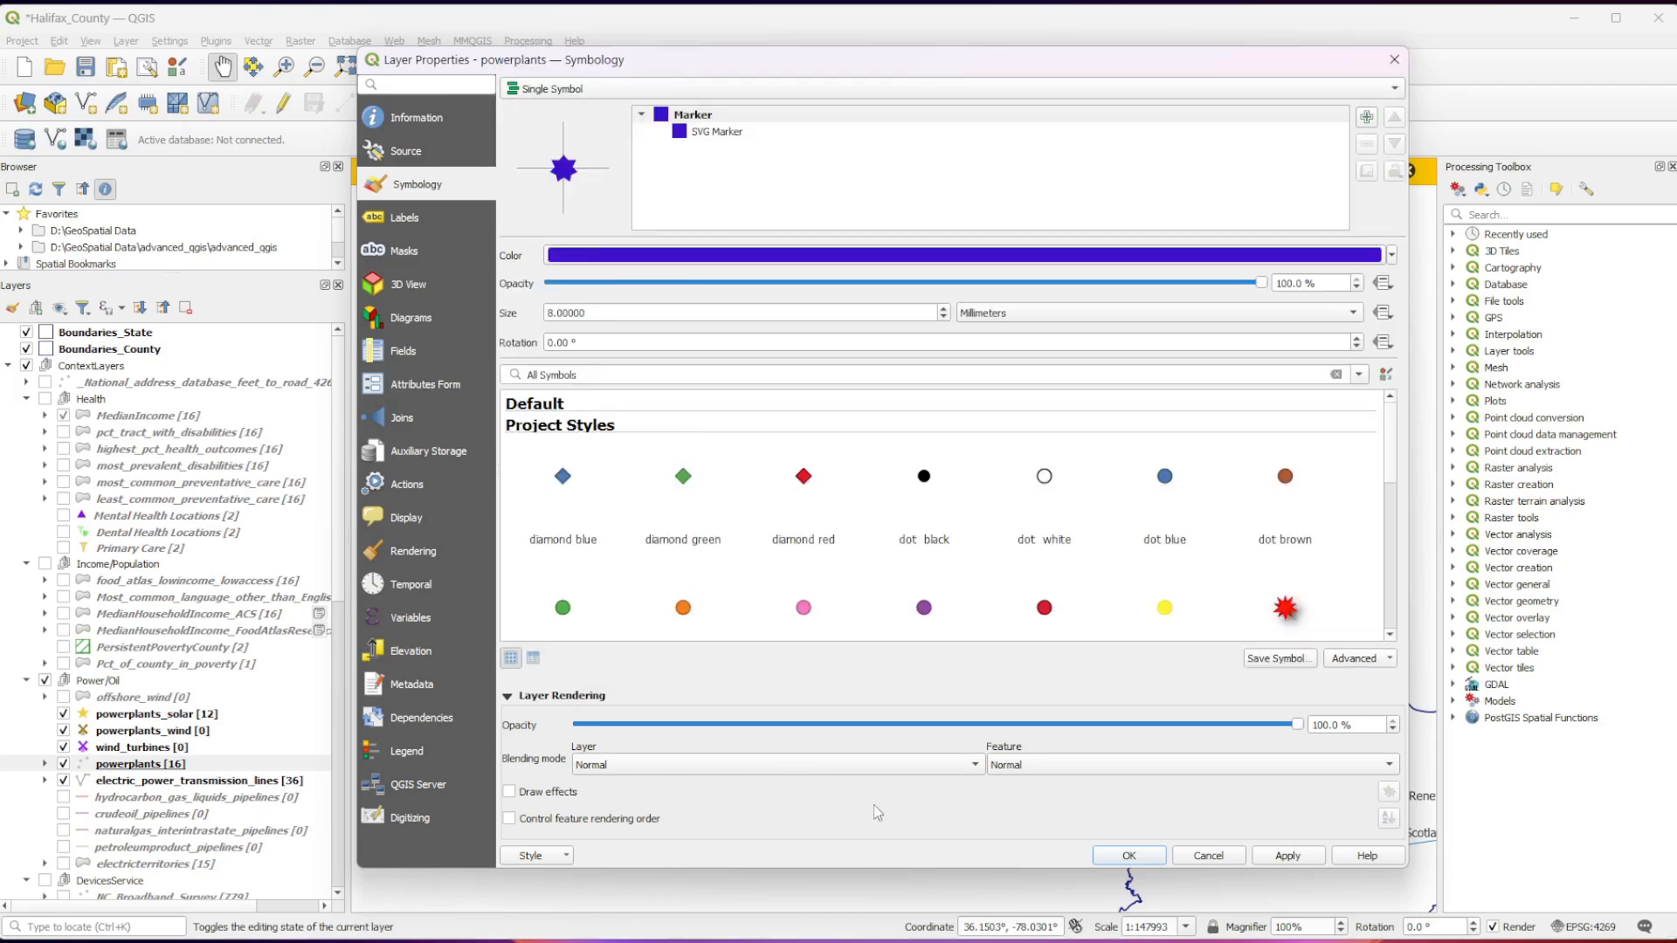
left_click(1288, 856)
left_click(1128, 856)
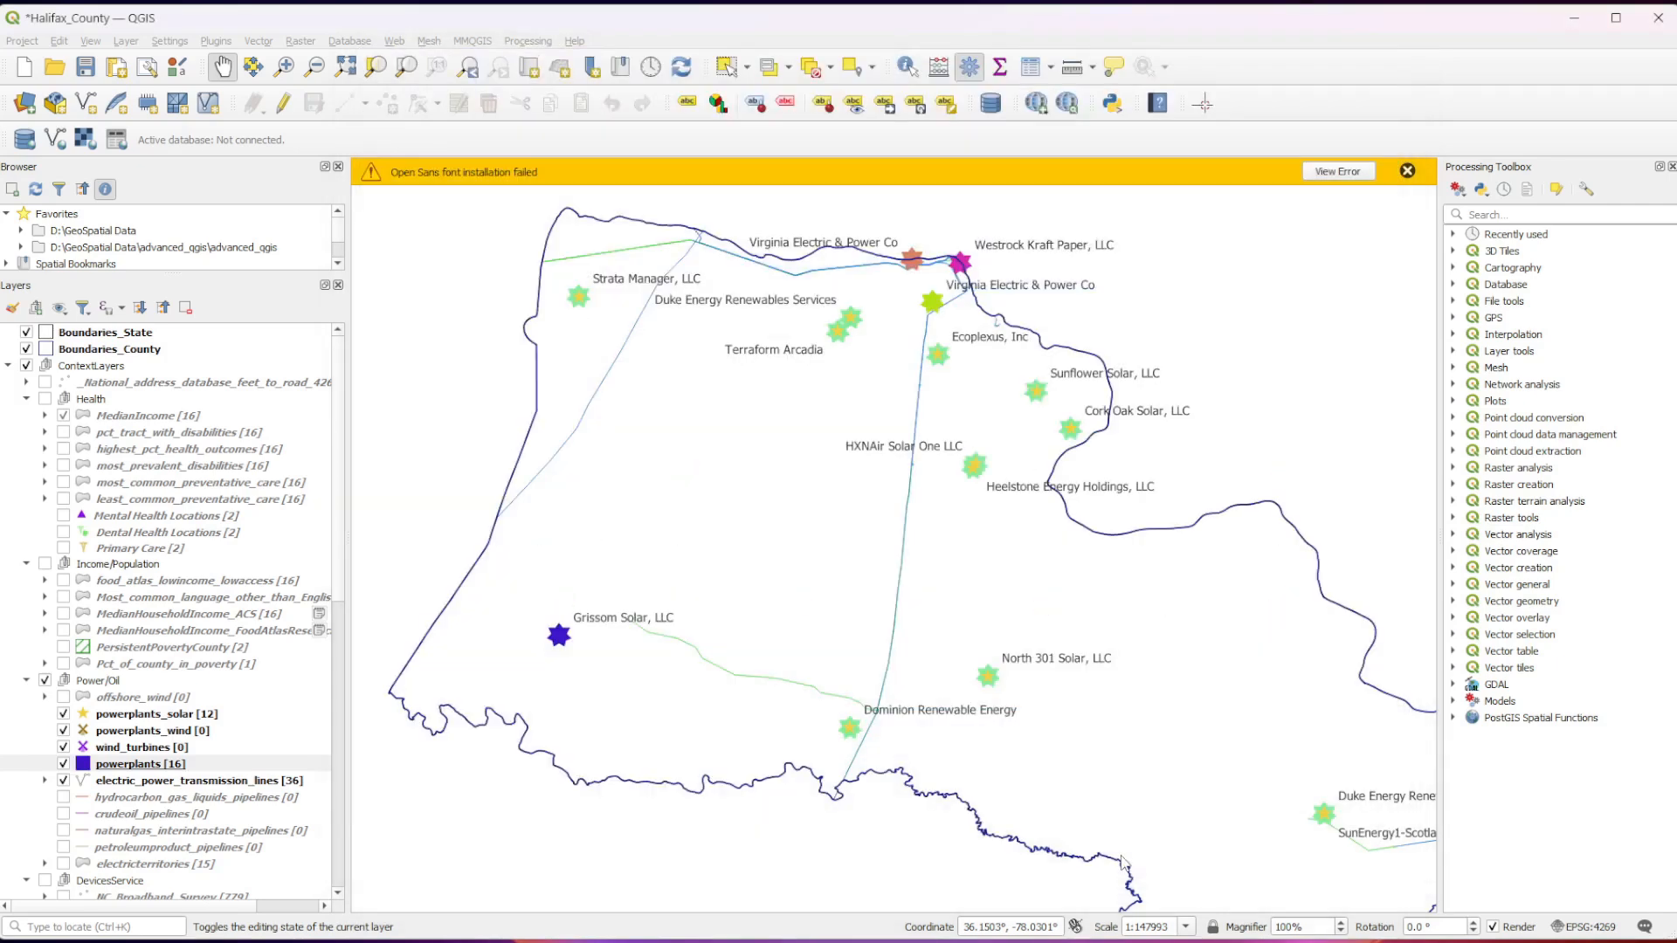
View the restyled powerplants and their labels across the whole of Halifax County.
left_click_drag(1223, 891, 1121, 854)
scroll(615, 578, "down", 1)
left_click_drag(614, 577, 822, 795)
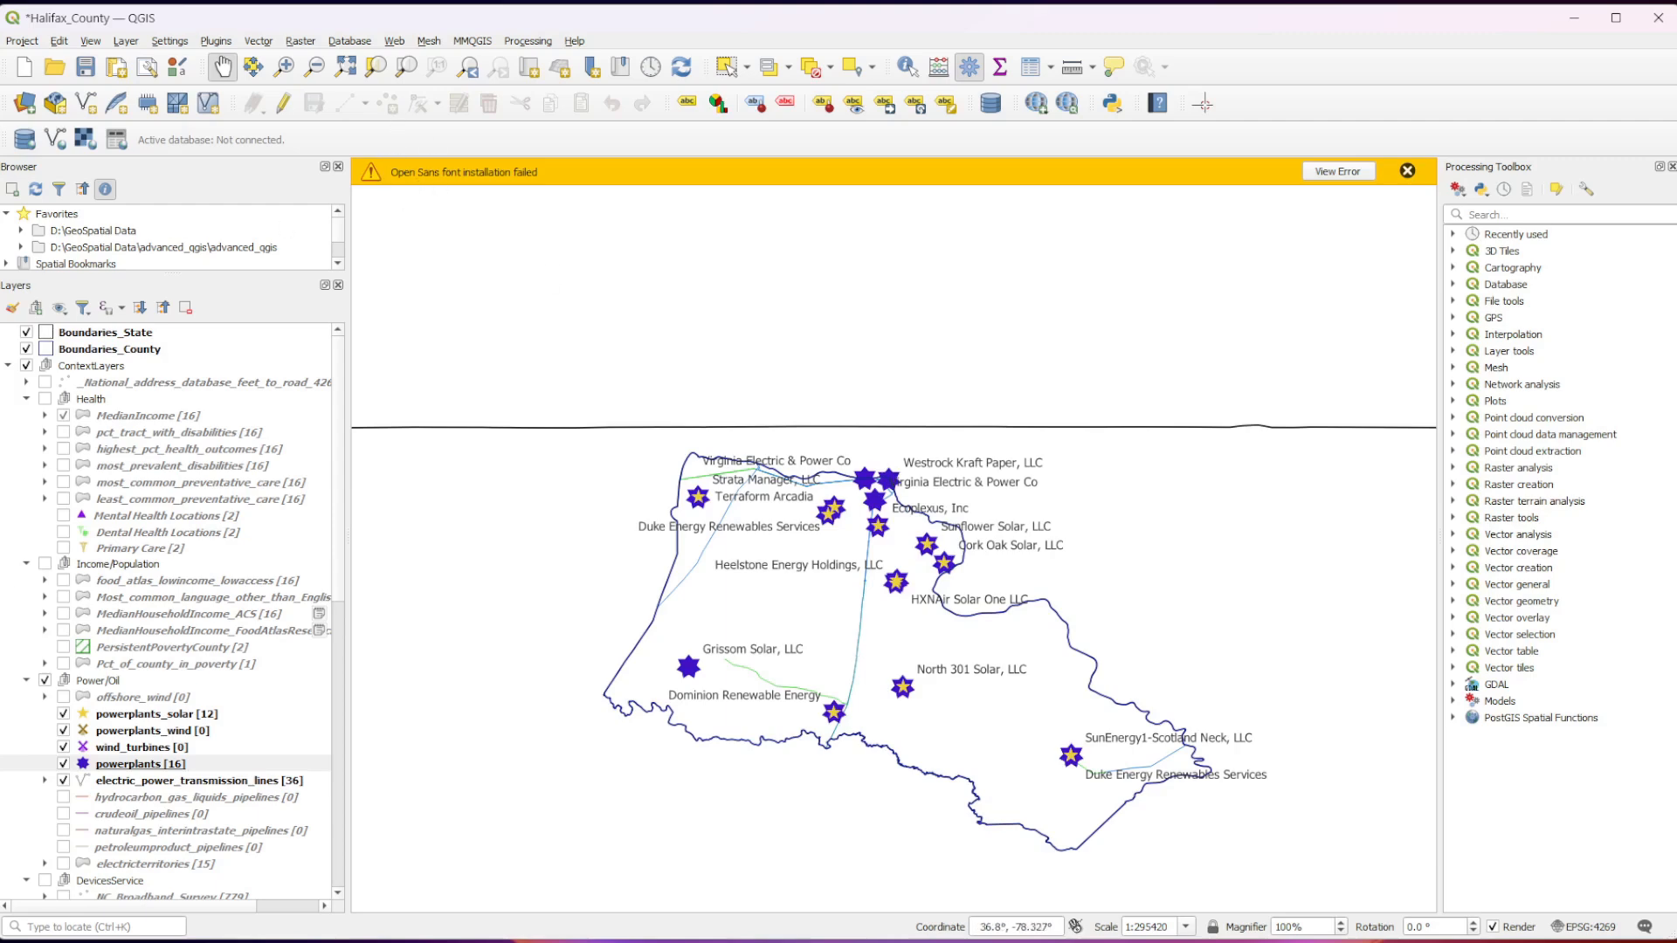
left_click_drag(767, 831, 712, 769)
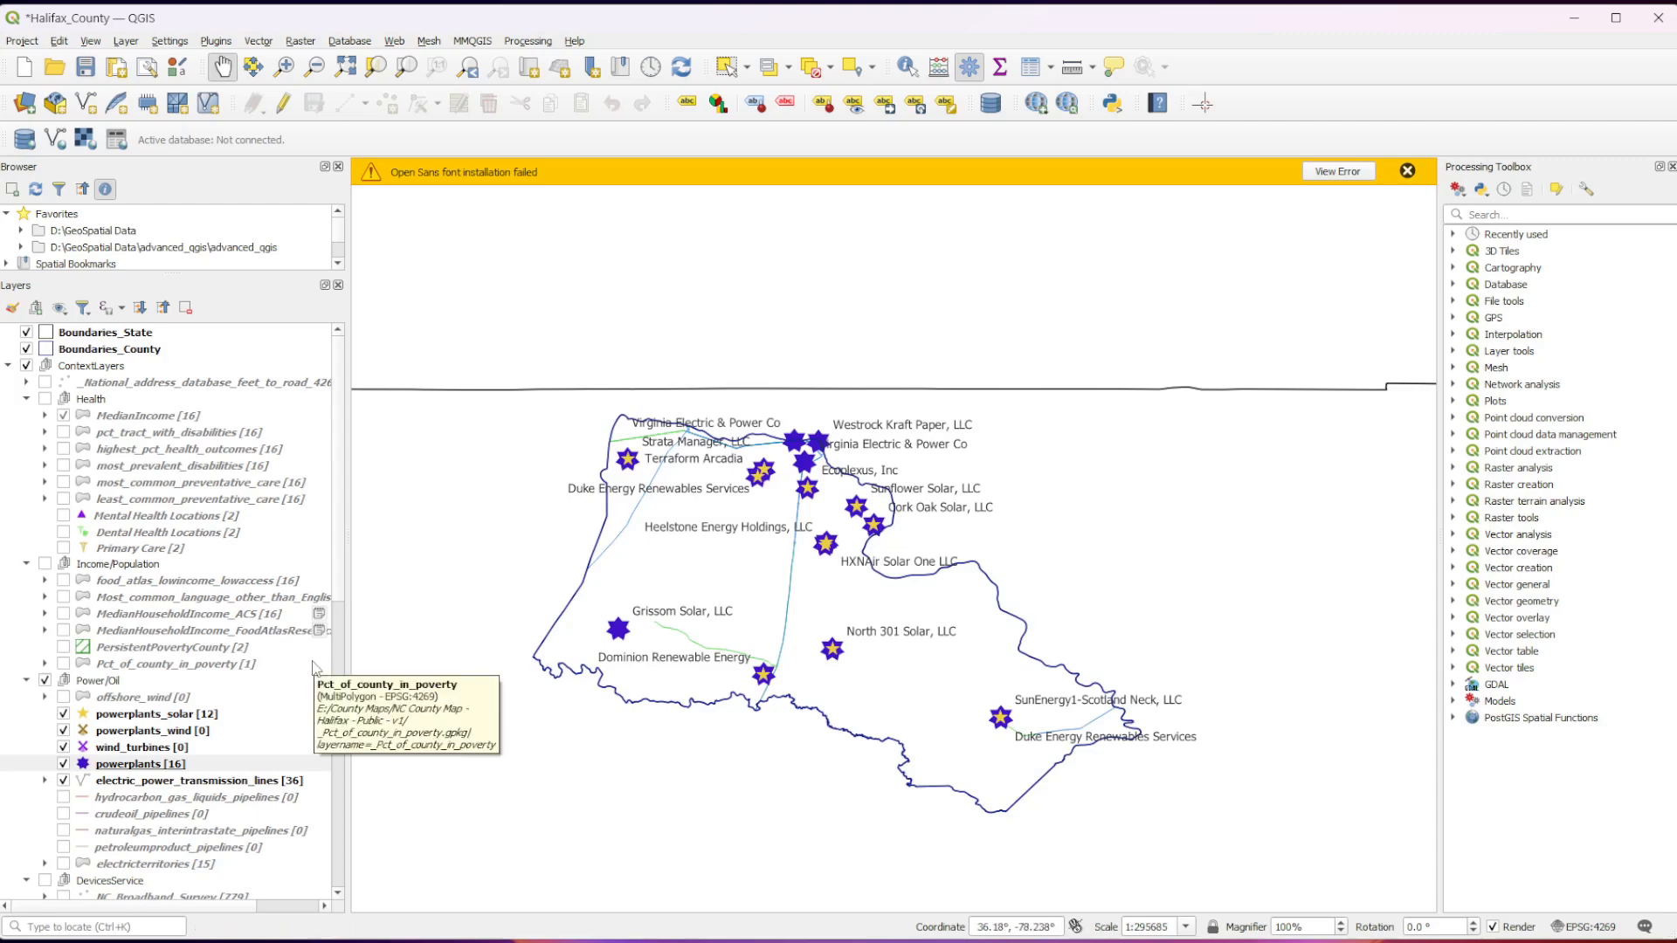
scroll(541, 786, "up", 1)
scroll(696, 676, "down", 1)
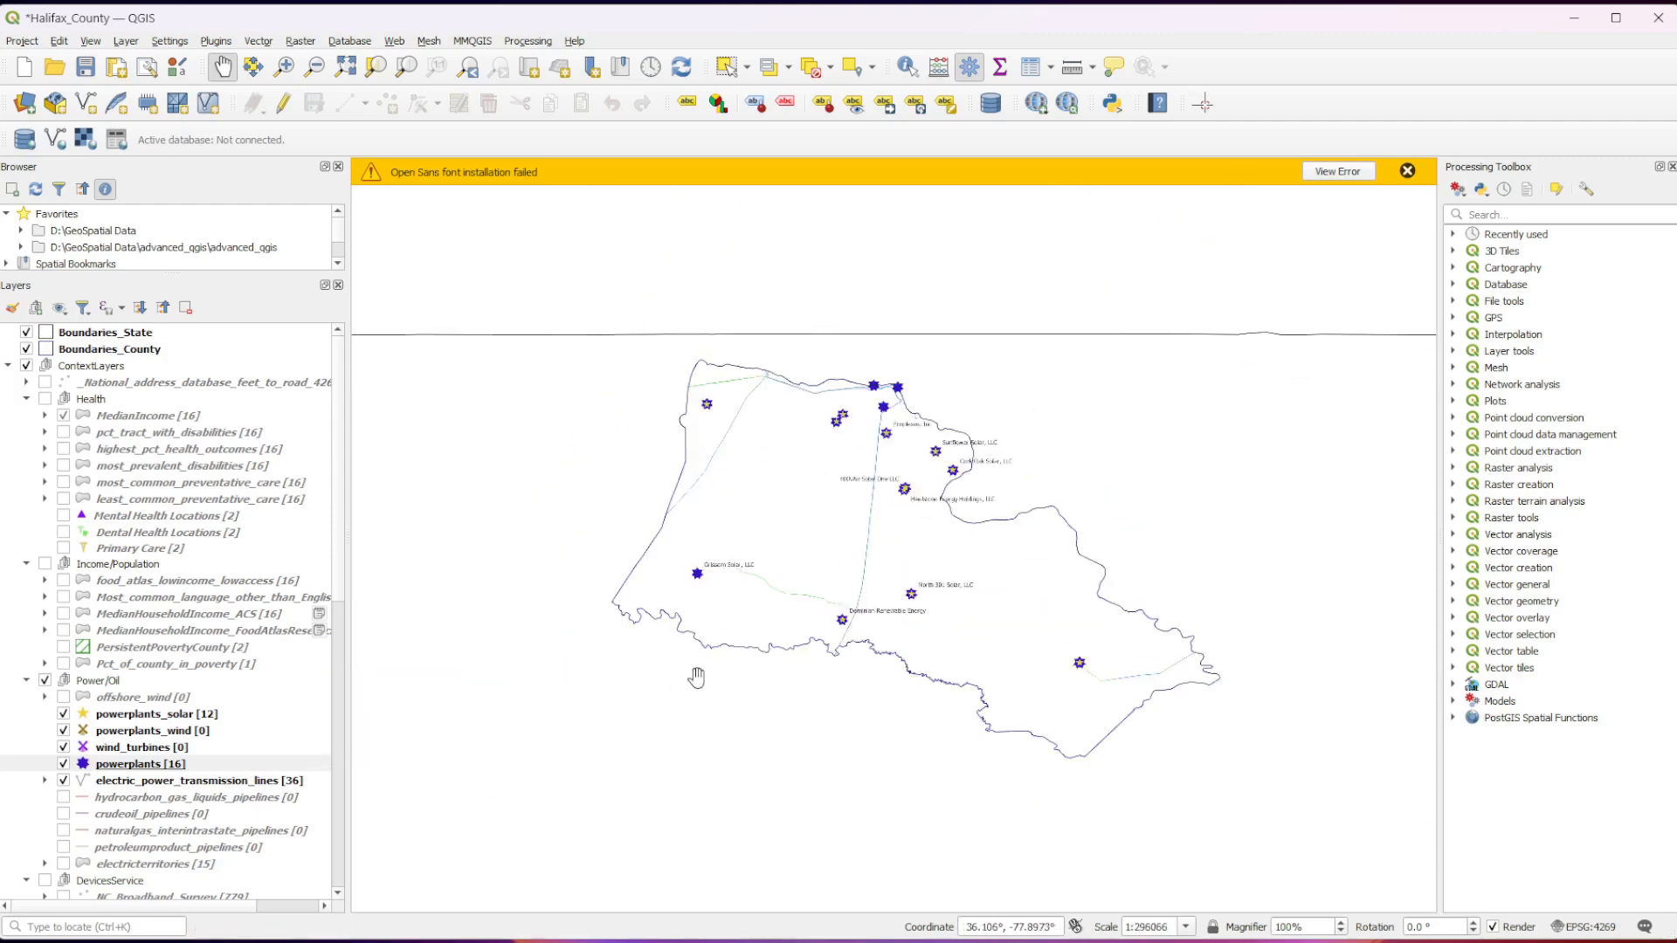
left_click_drag(704, 657, 670, 716)
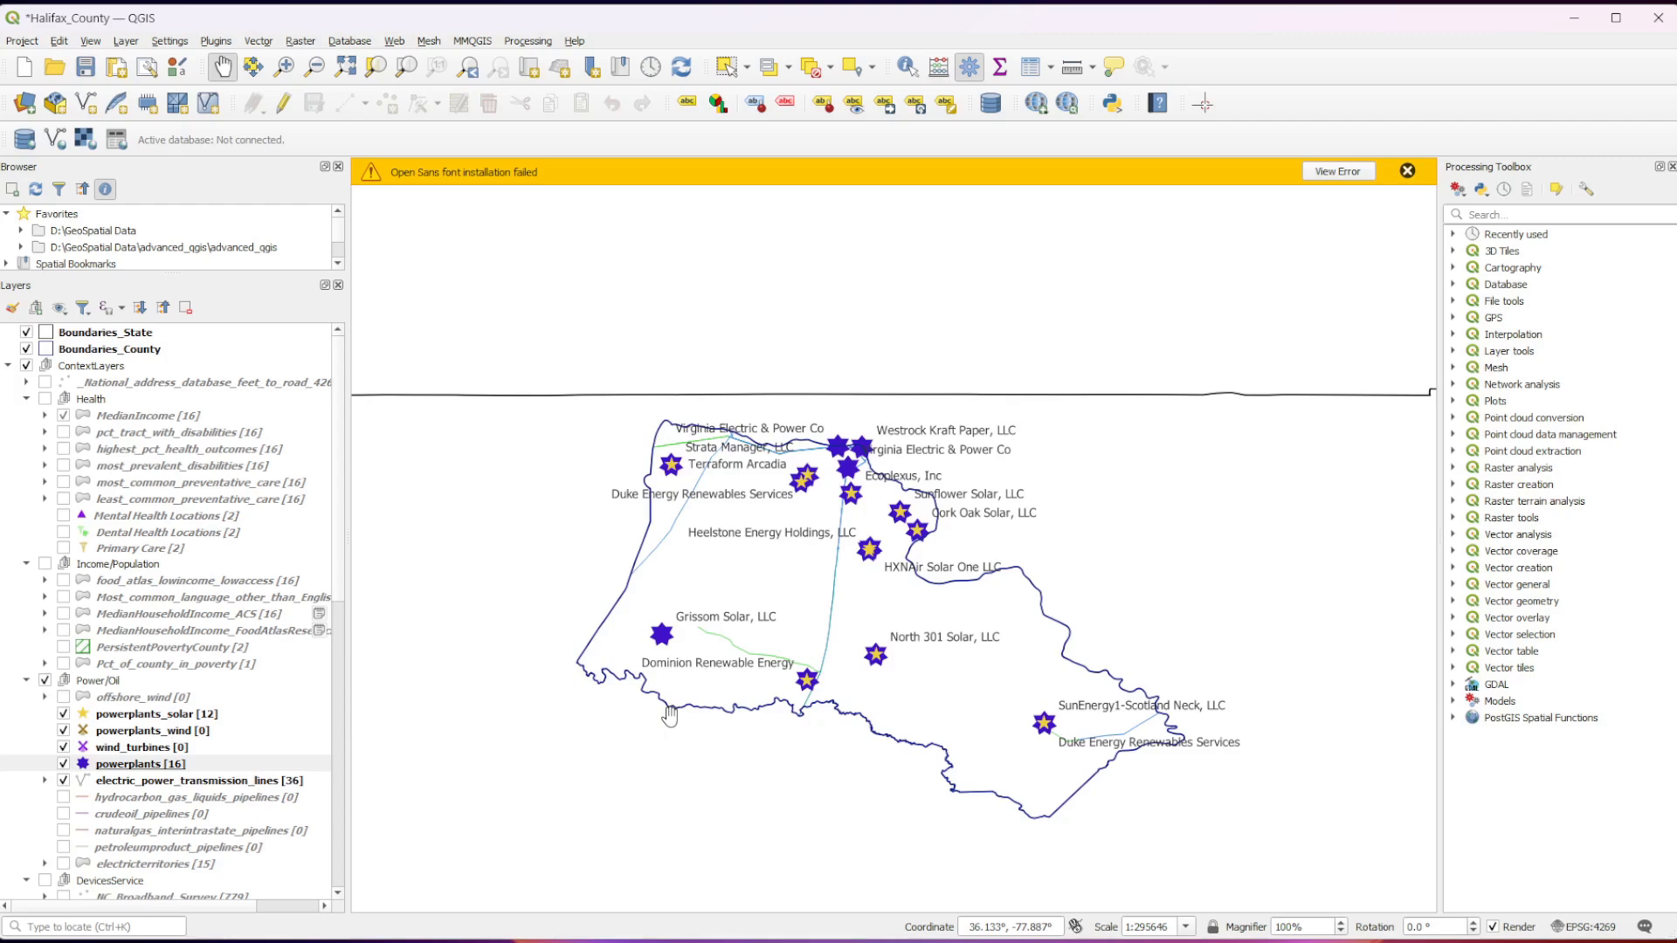
Hide the powerplants layer and the Power/Oil group, and briefly toggle PersistentPovertyCounty to check it.
left_click(64, 763)
left_click(44, 680)
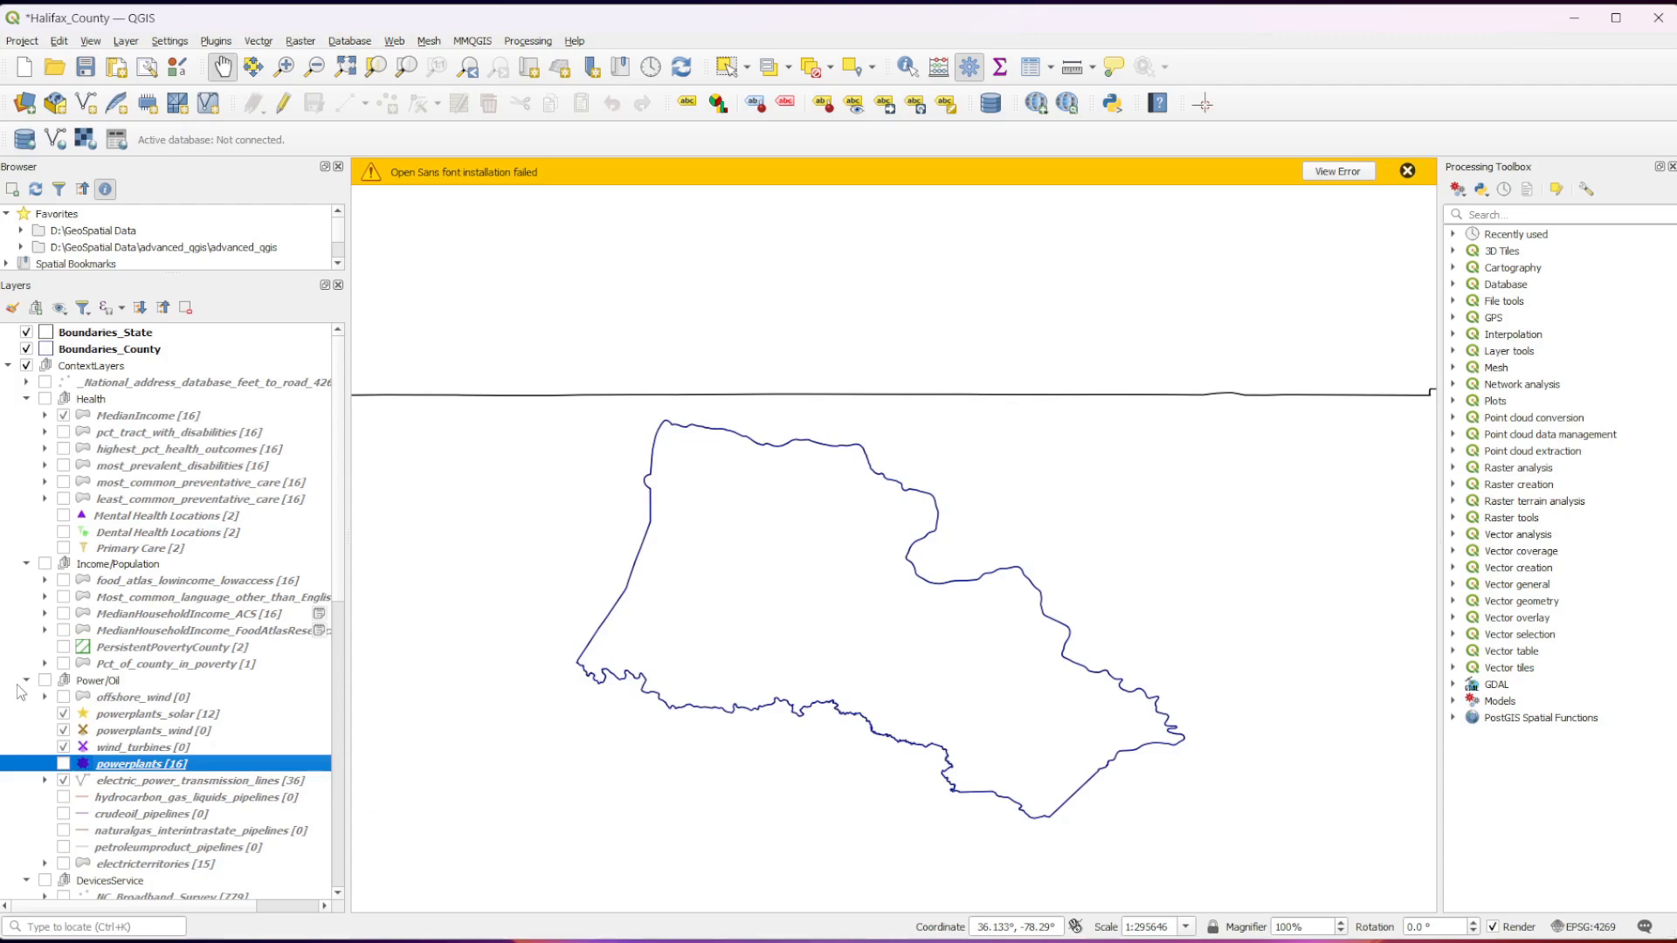
left_click(67, 648)
left_click(66, 648)
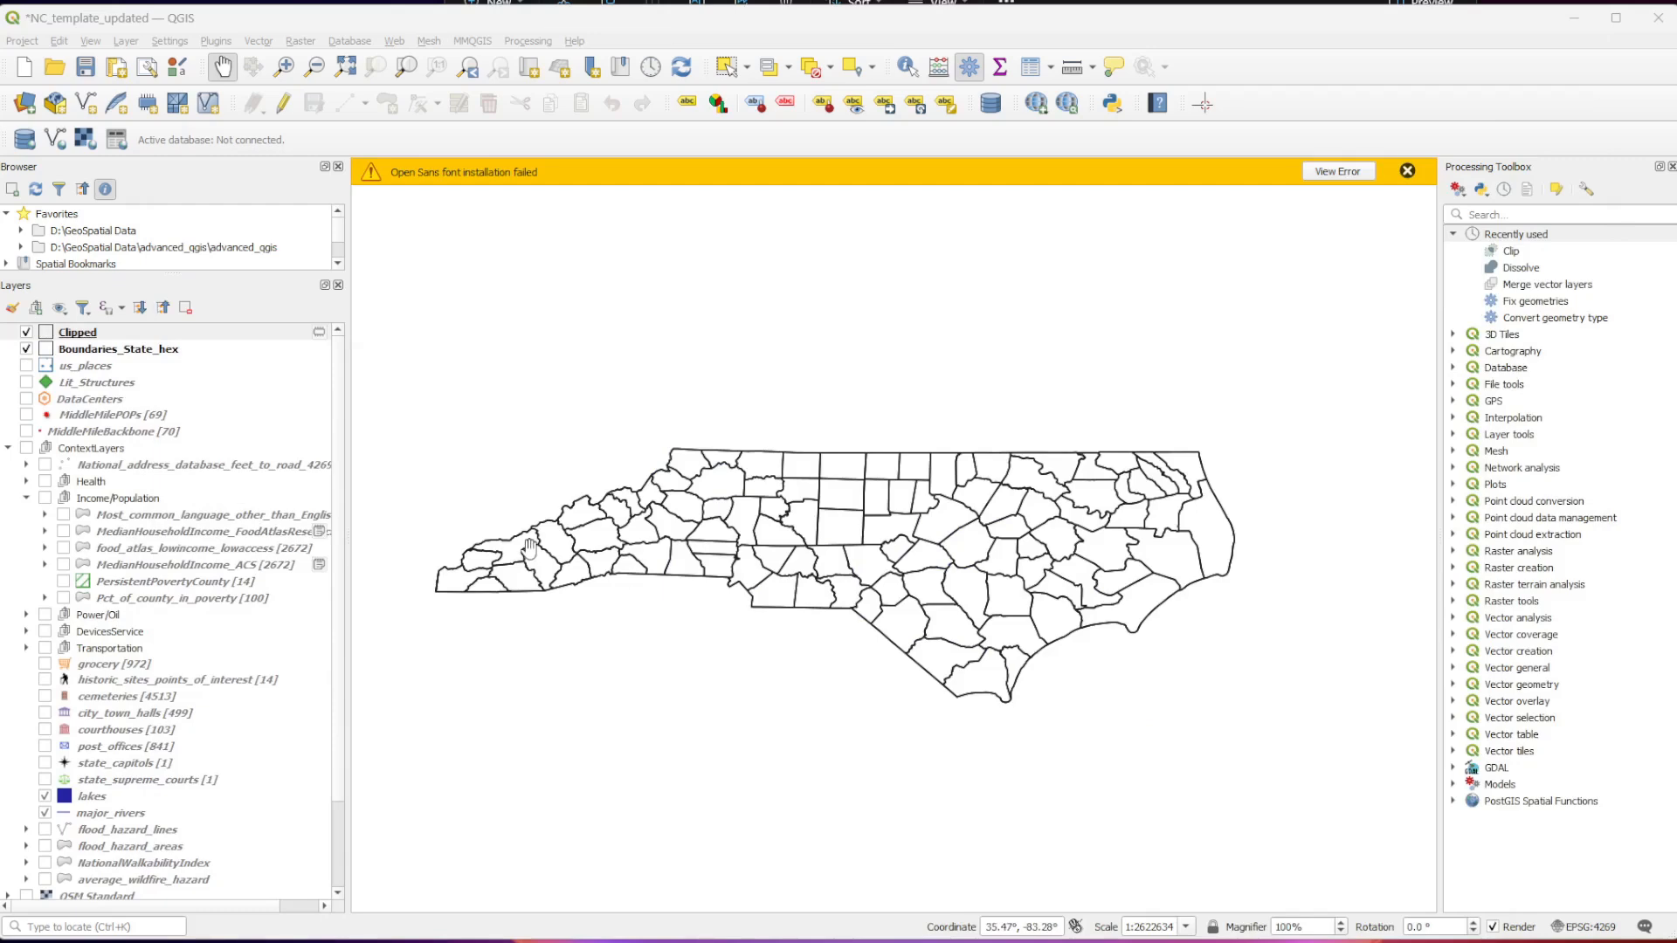
In the NC_template_updated project, show the PersistentPovertyCounty layer and hide lakes and major_rivers.
left_click(63, 582)
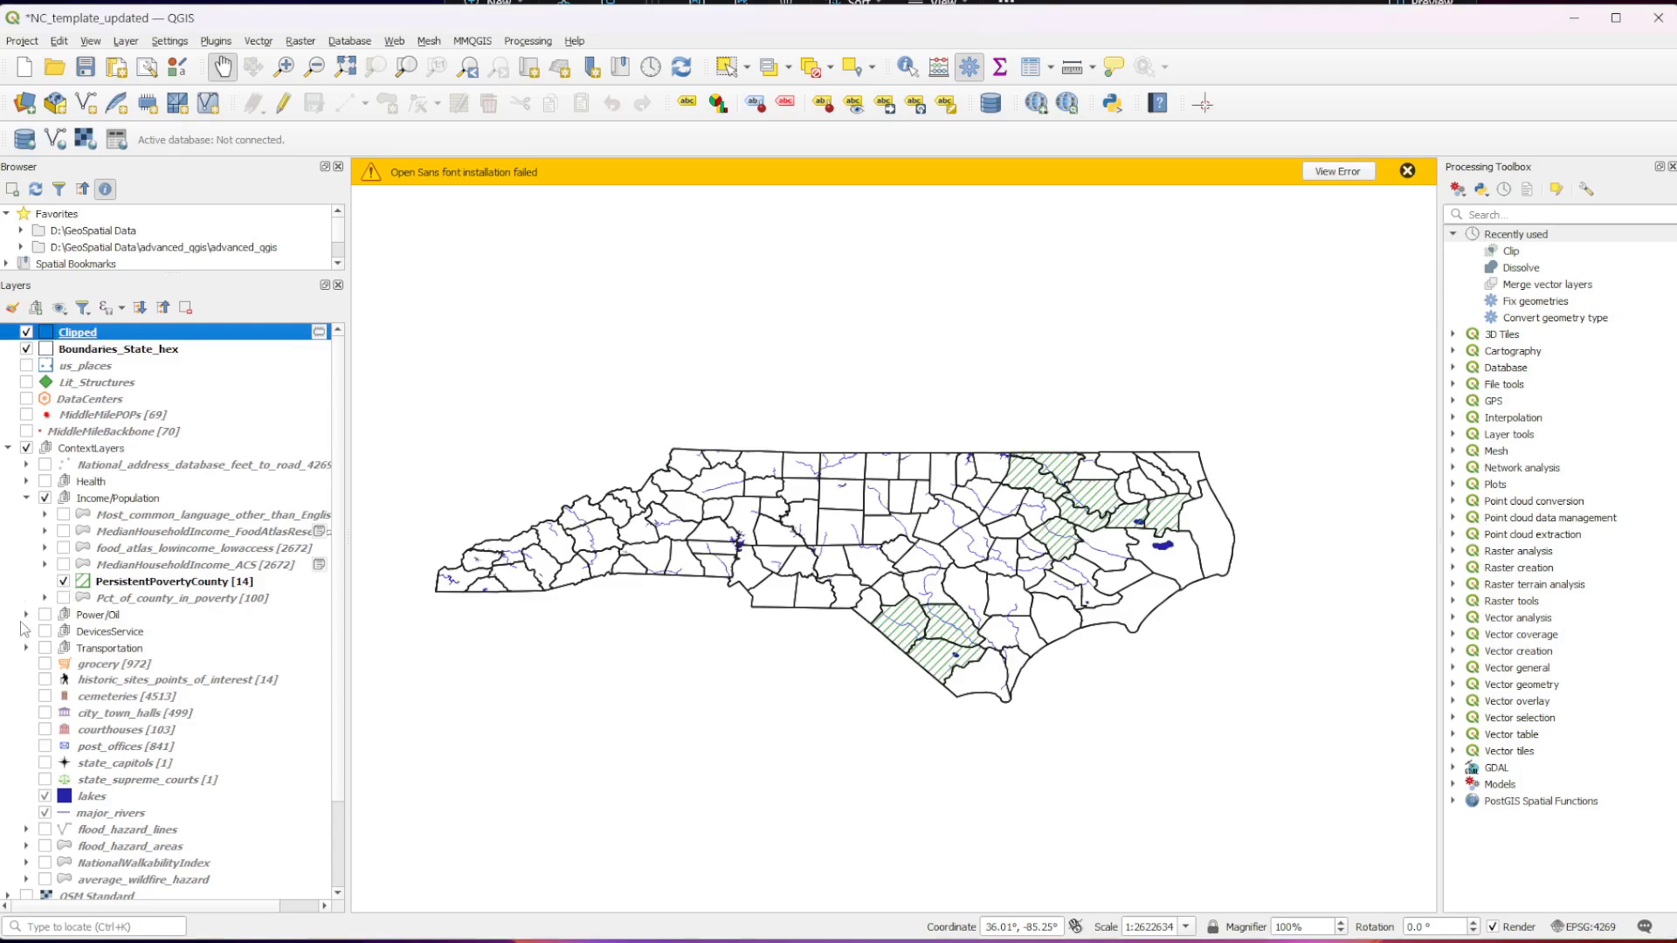
left_click(52, 797)
left_click(45, 797)
left_click(44, 813)
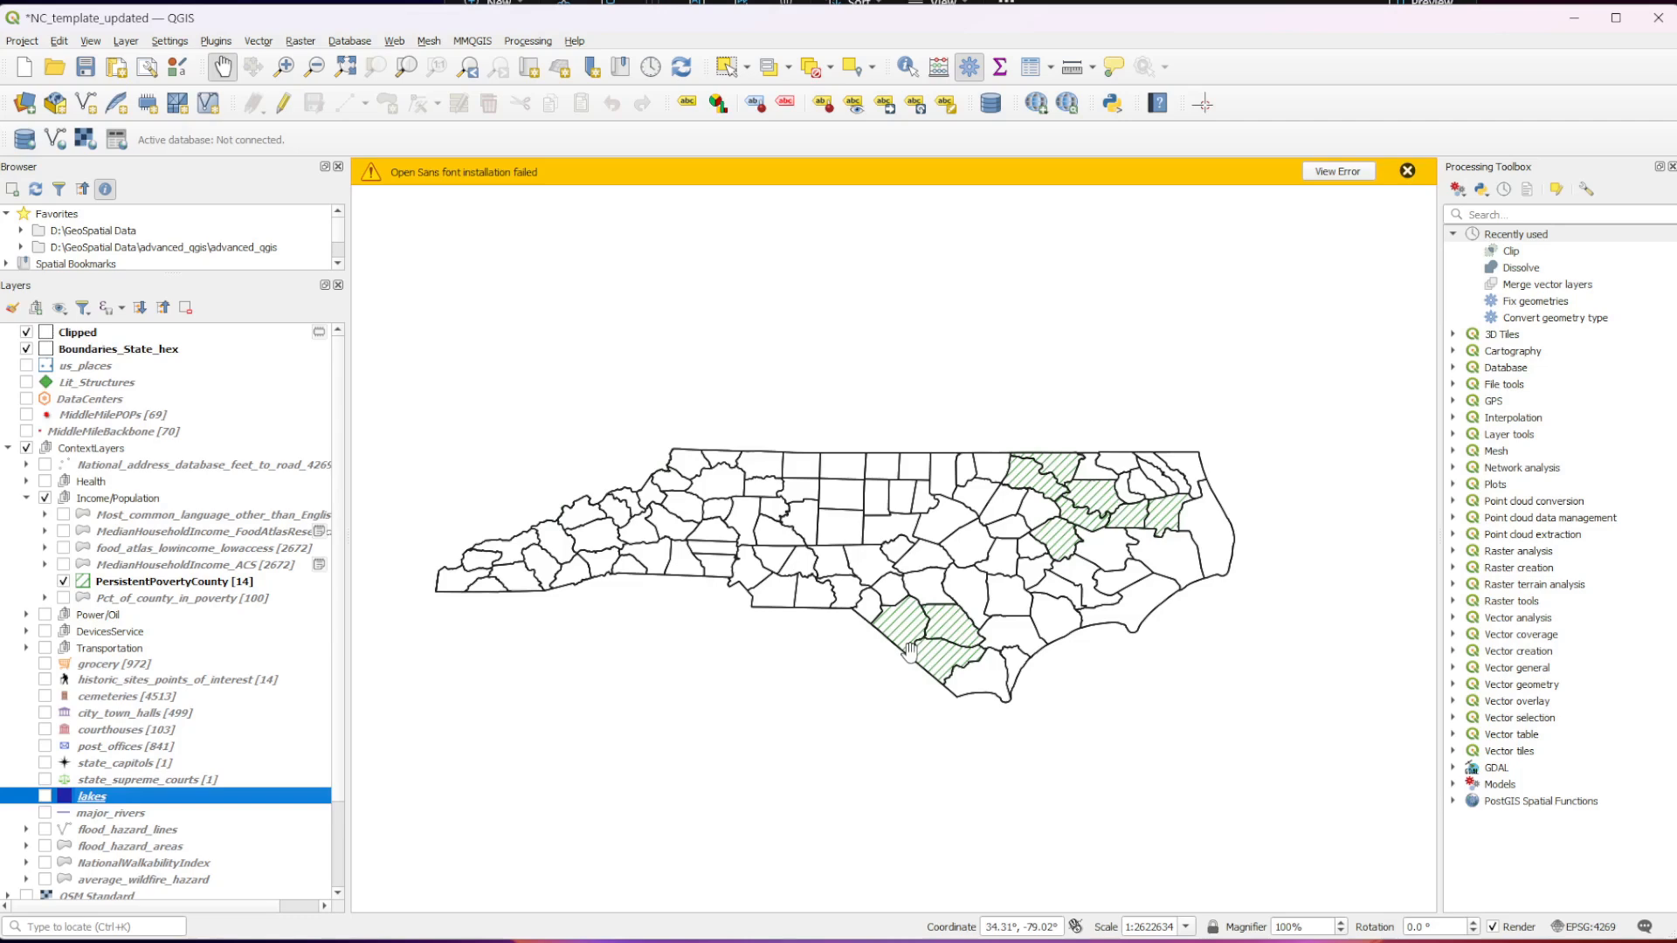
Examine the PersistentPovertyCounty layer's fill symbology in its properties, leaving it without changes.
left_click(70, 582)
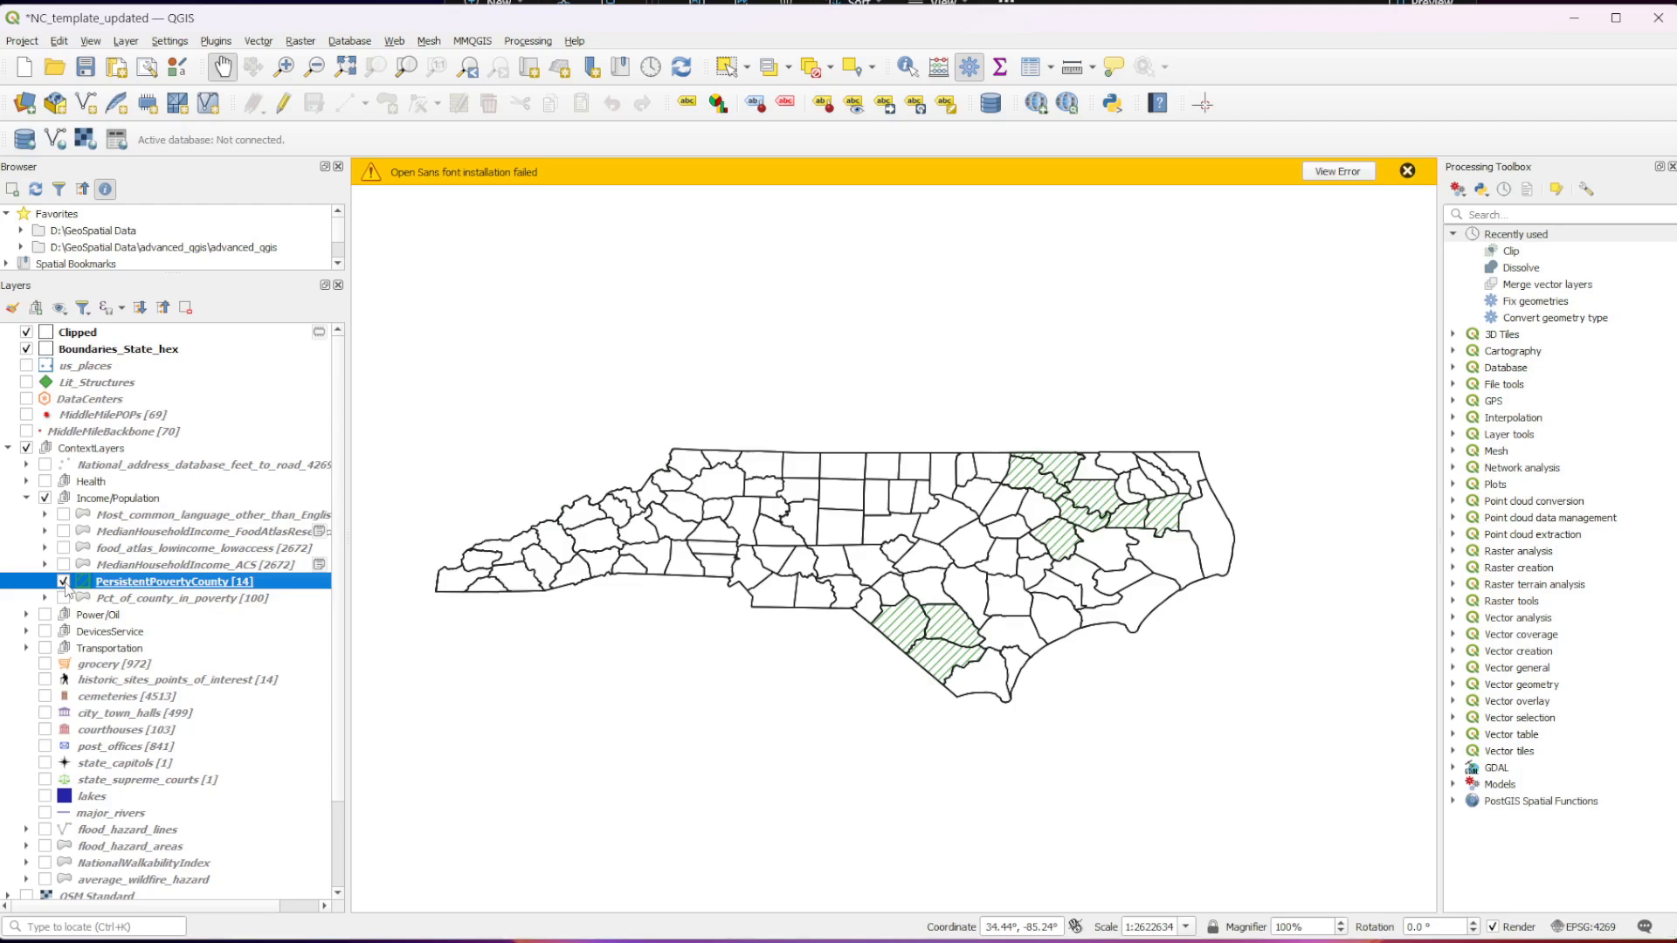
right_click(144, 581)
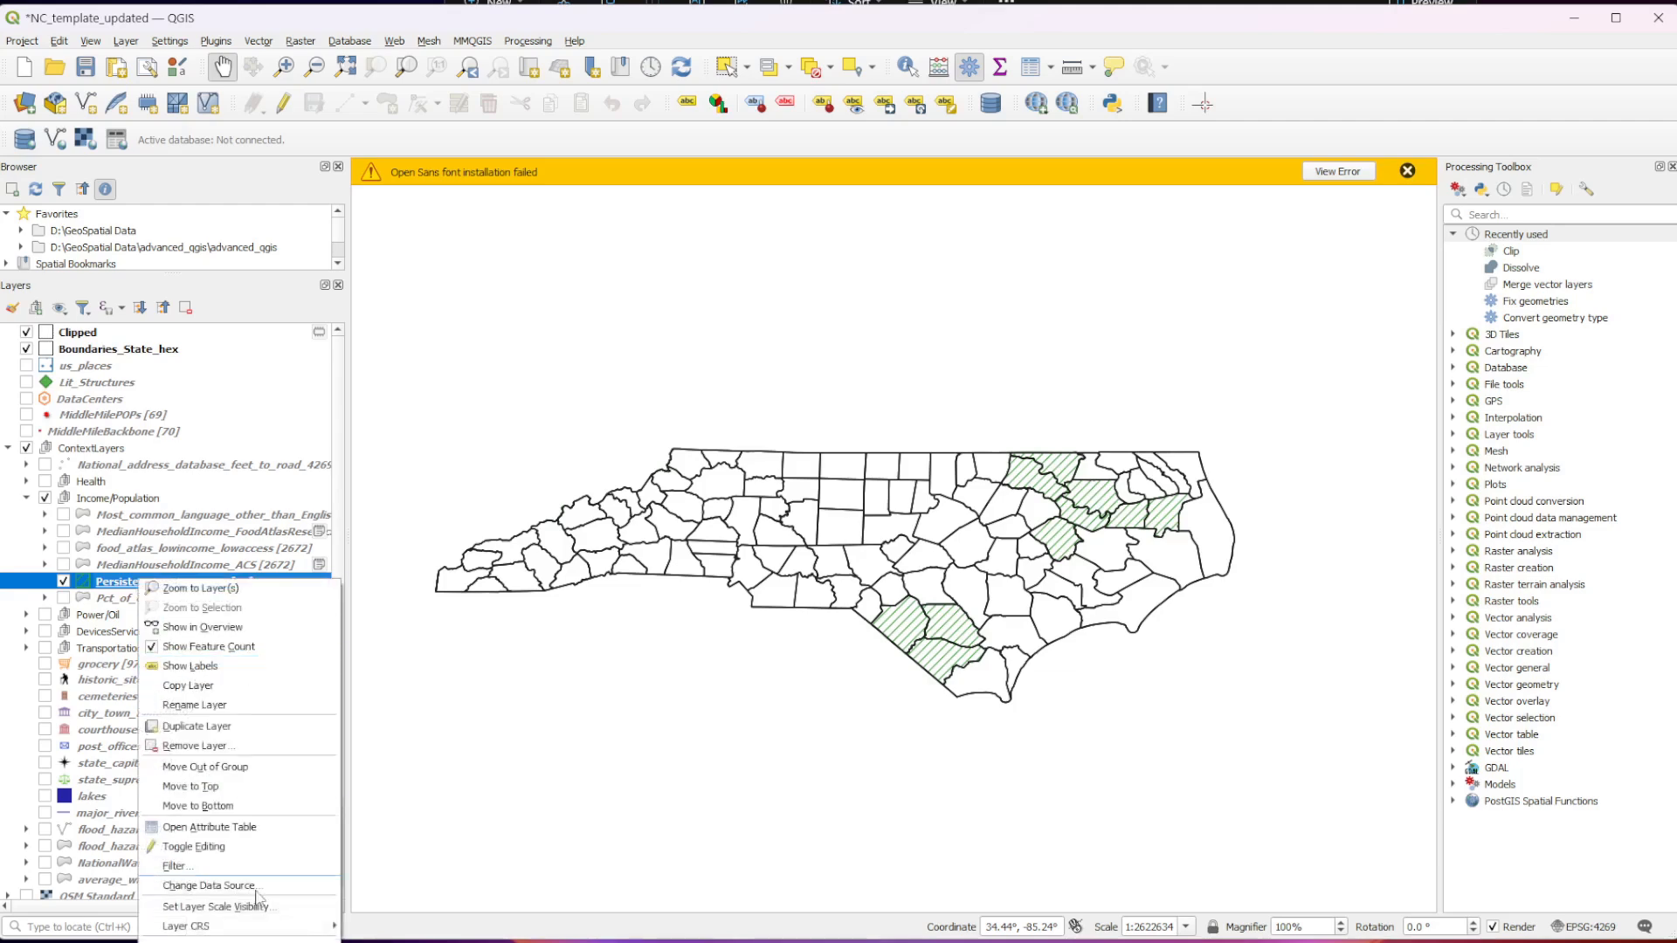
left_click(272, 942)
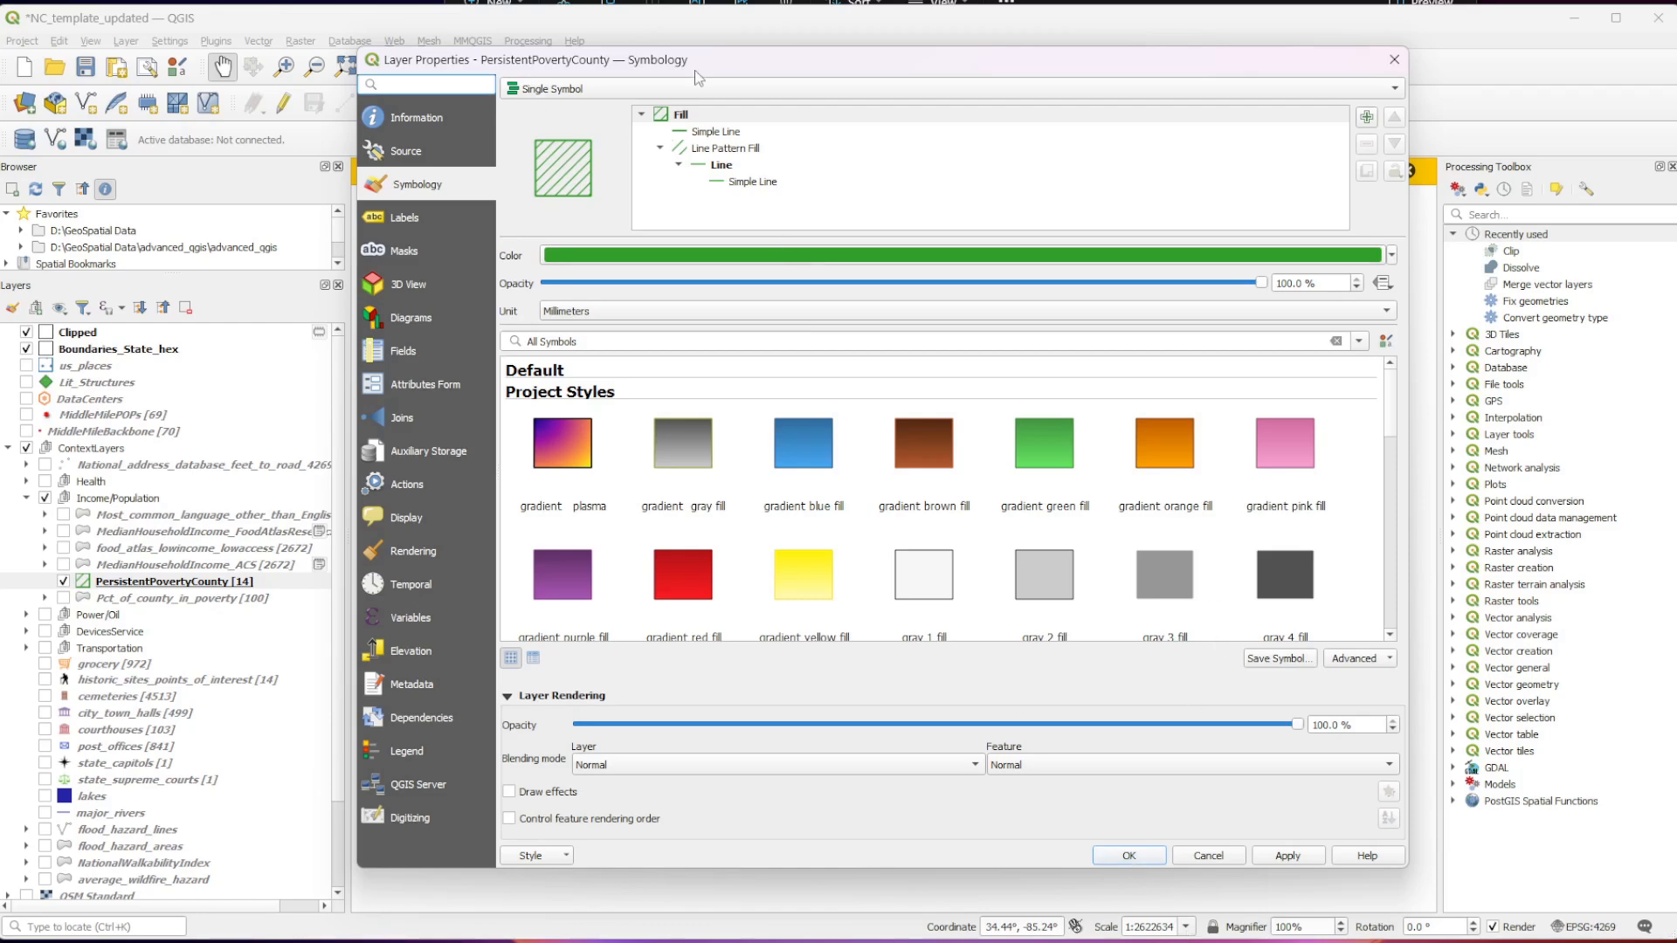
left_click(1128, 856)
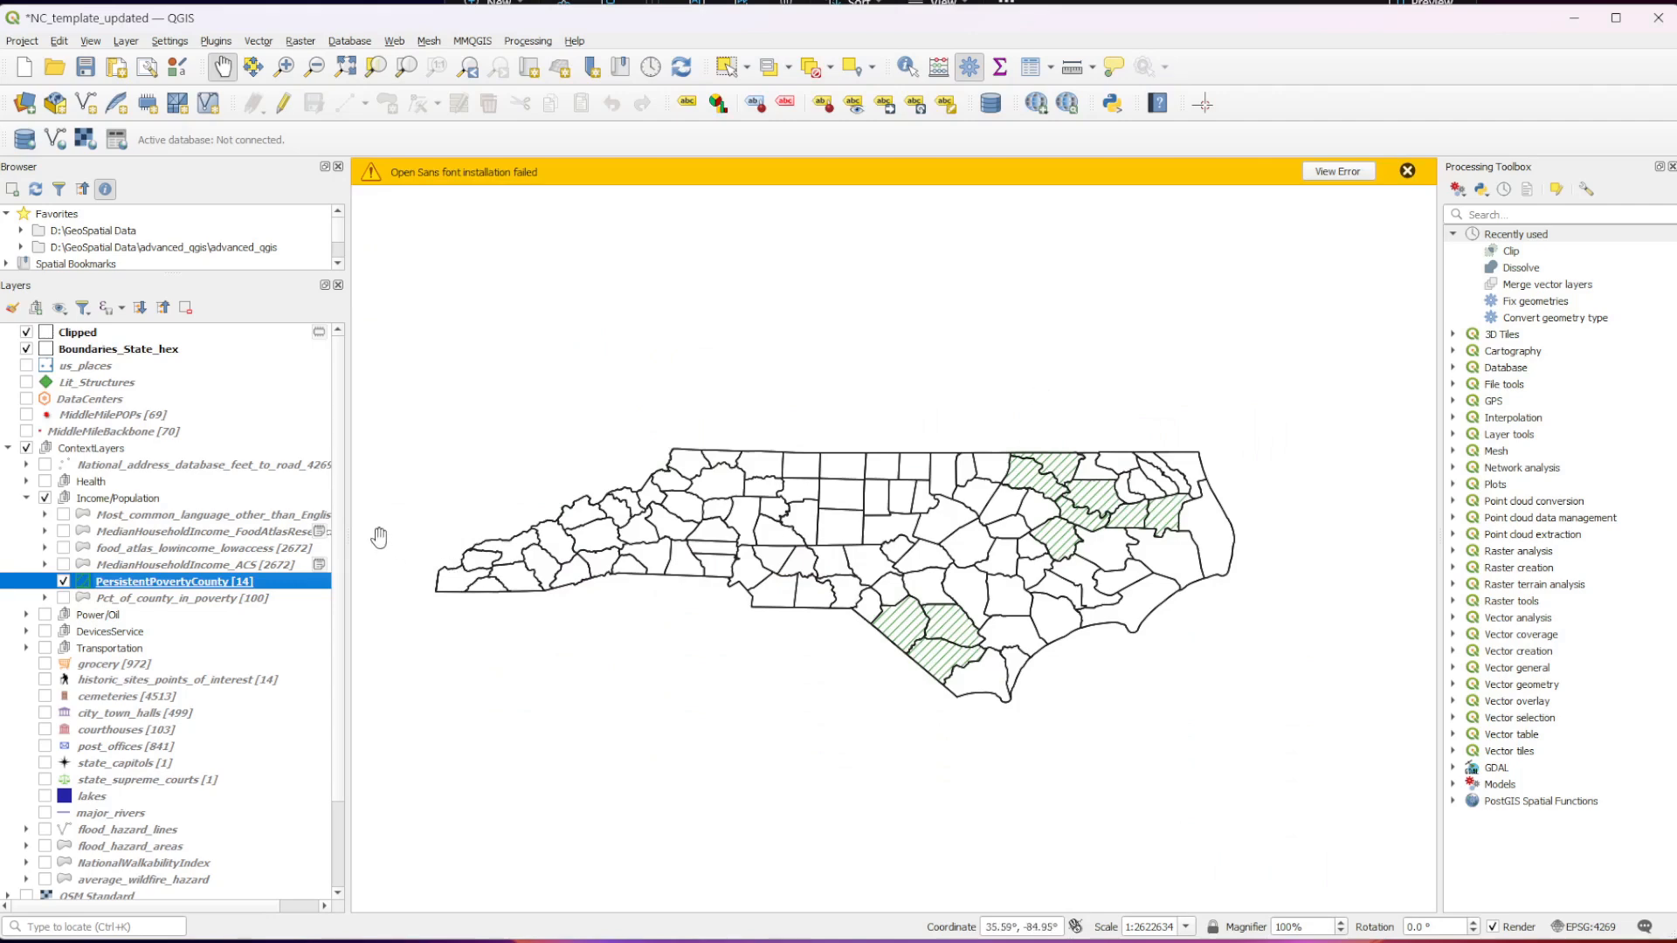
Show the Pct_of_county_in_poverty layer and compare its county percentages with the hatched persistent poverty counties.
left_click(63, 598)
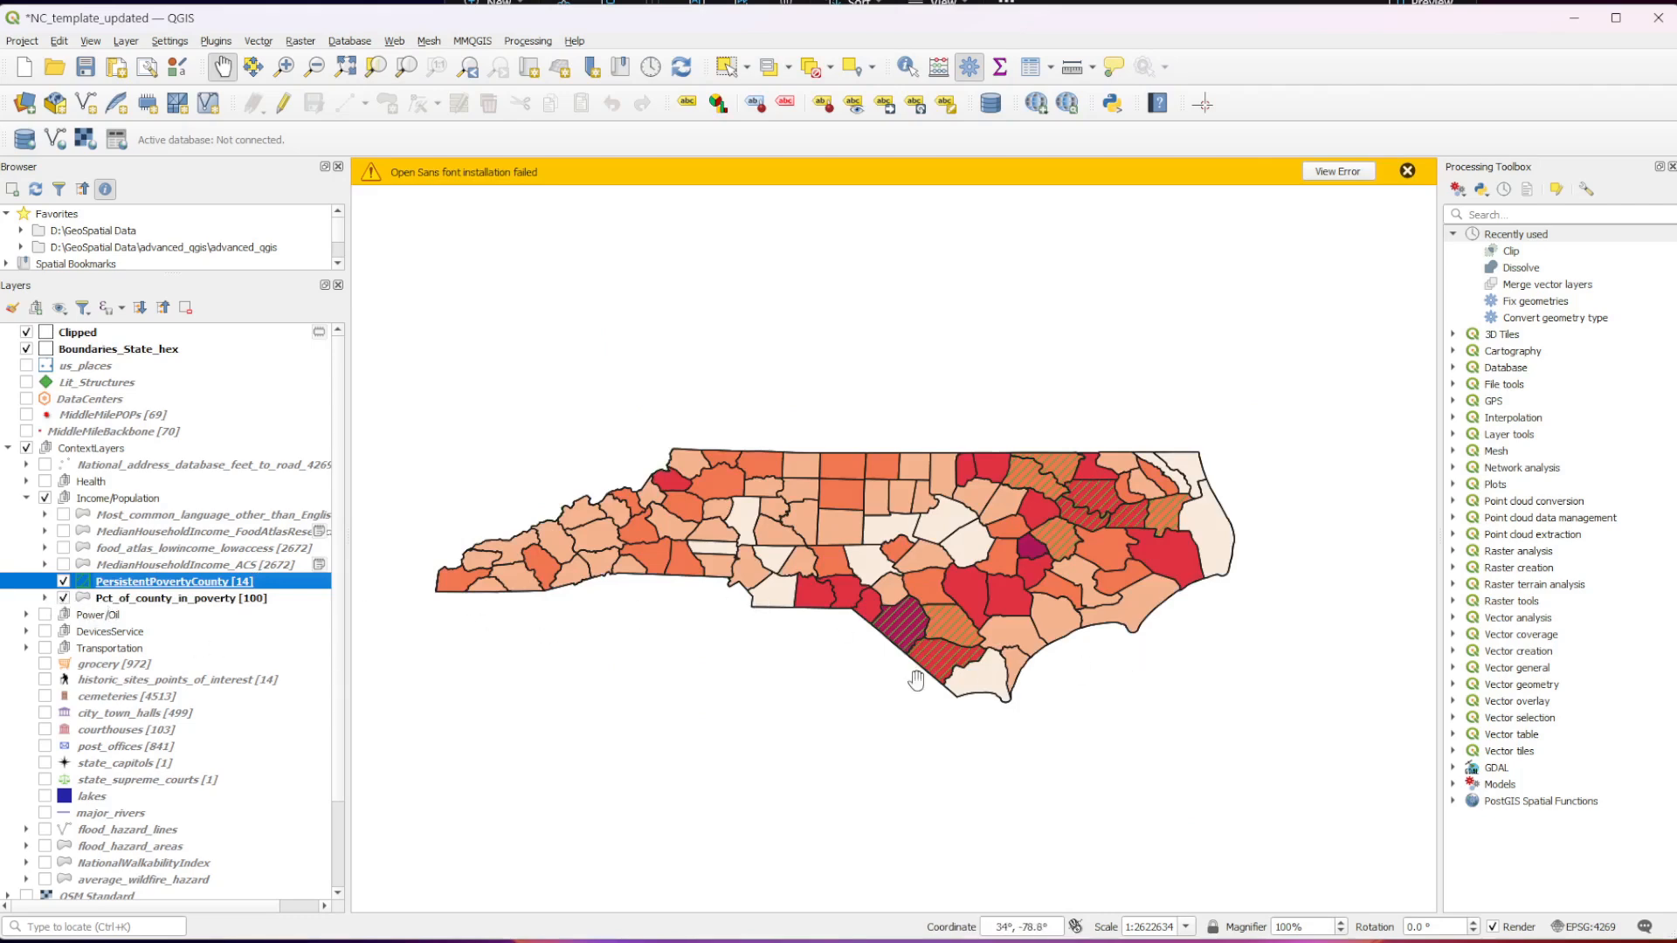
scroll(861, 535, "up", 1)
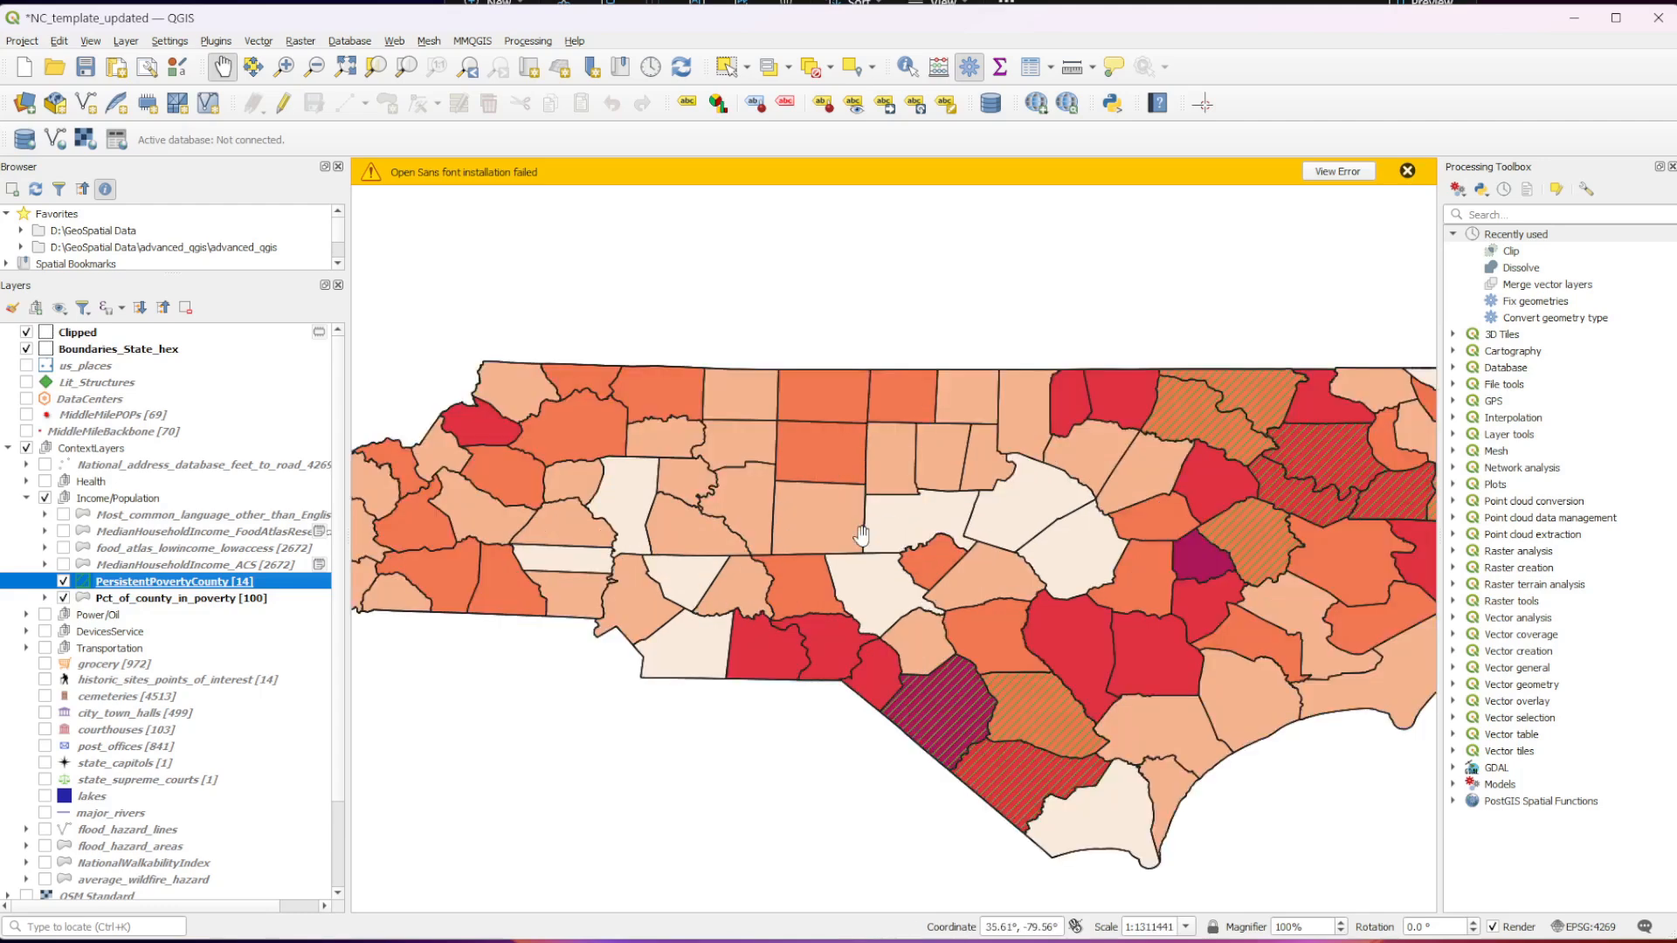
scroll(1105, 651, "up", 1)
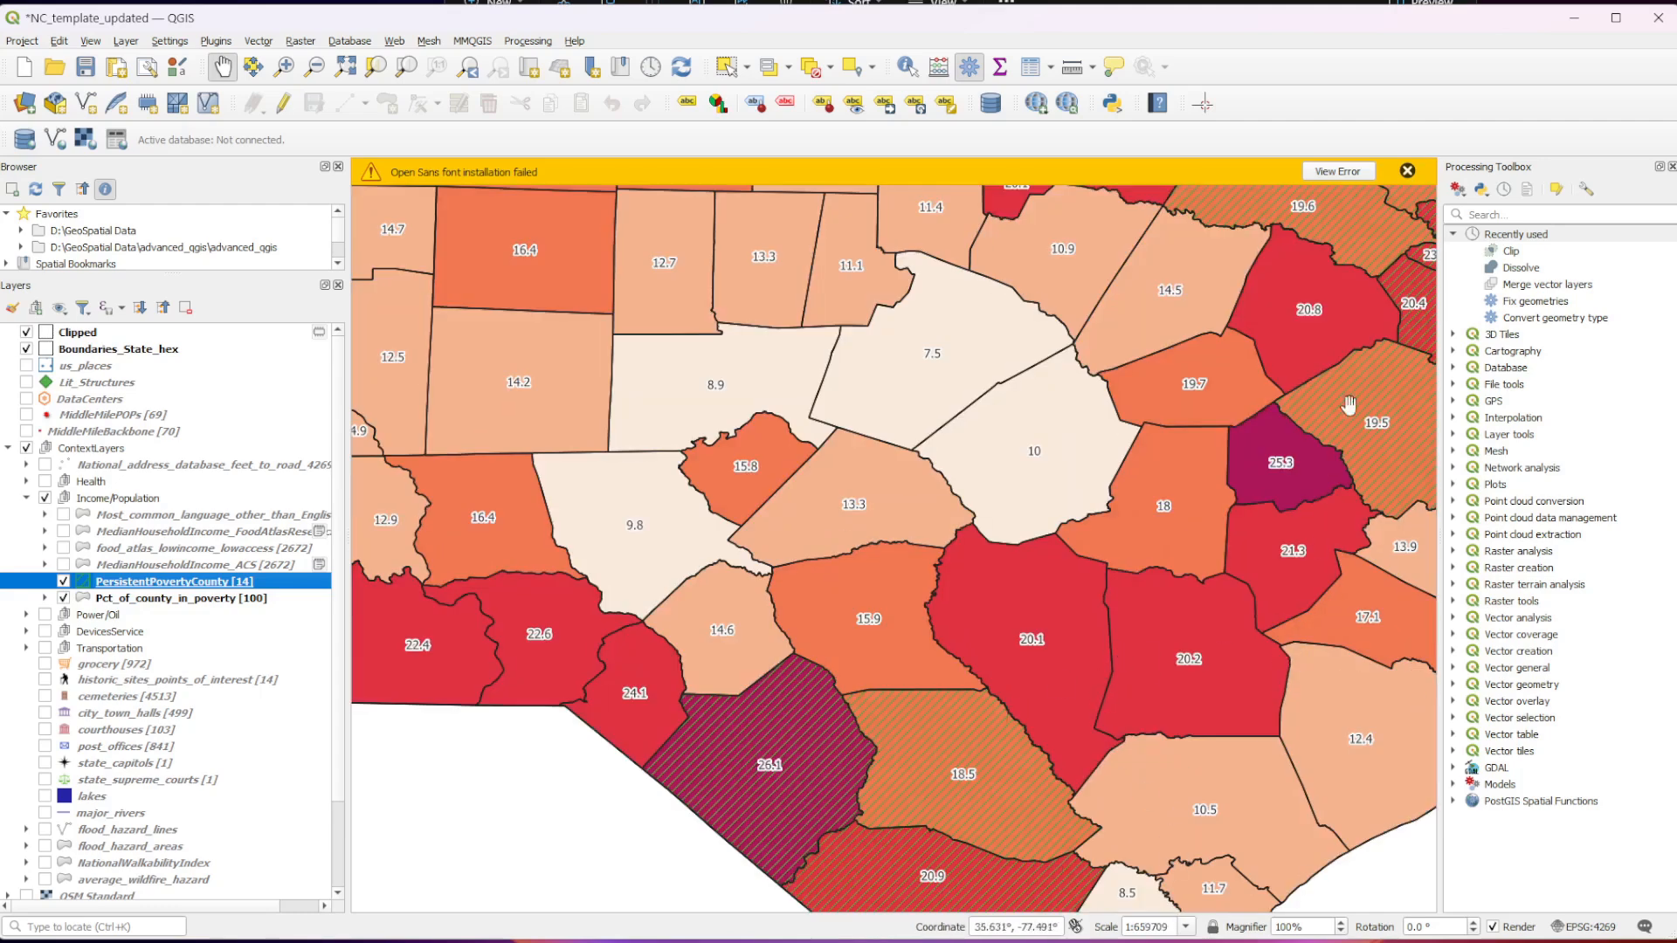
scroll(831, 685, "down", 1)
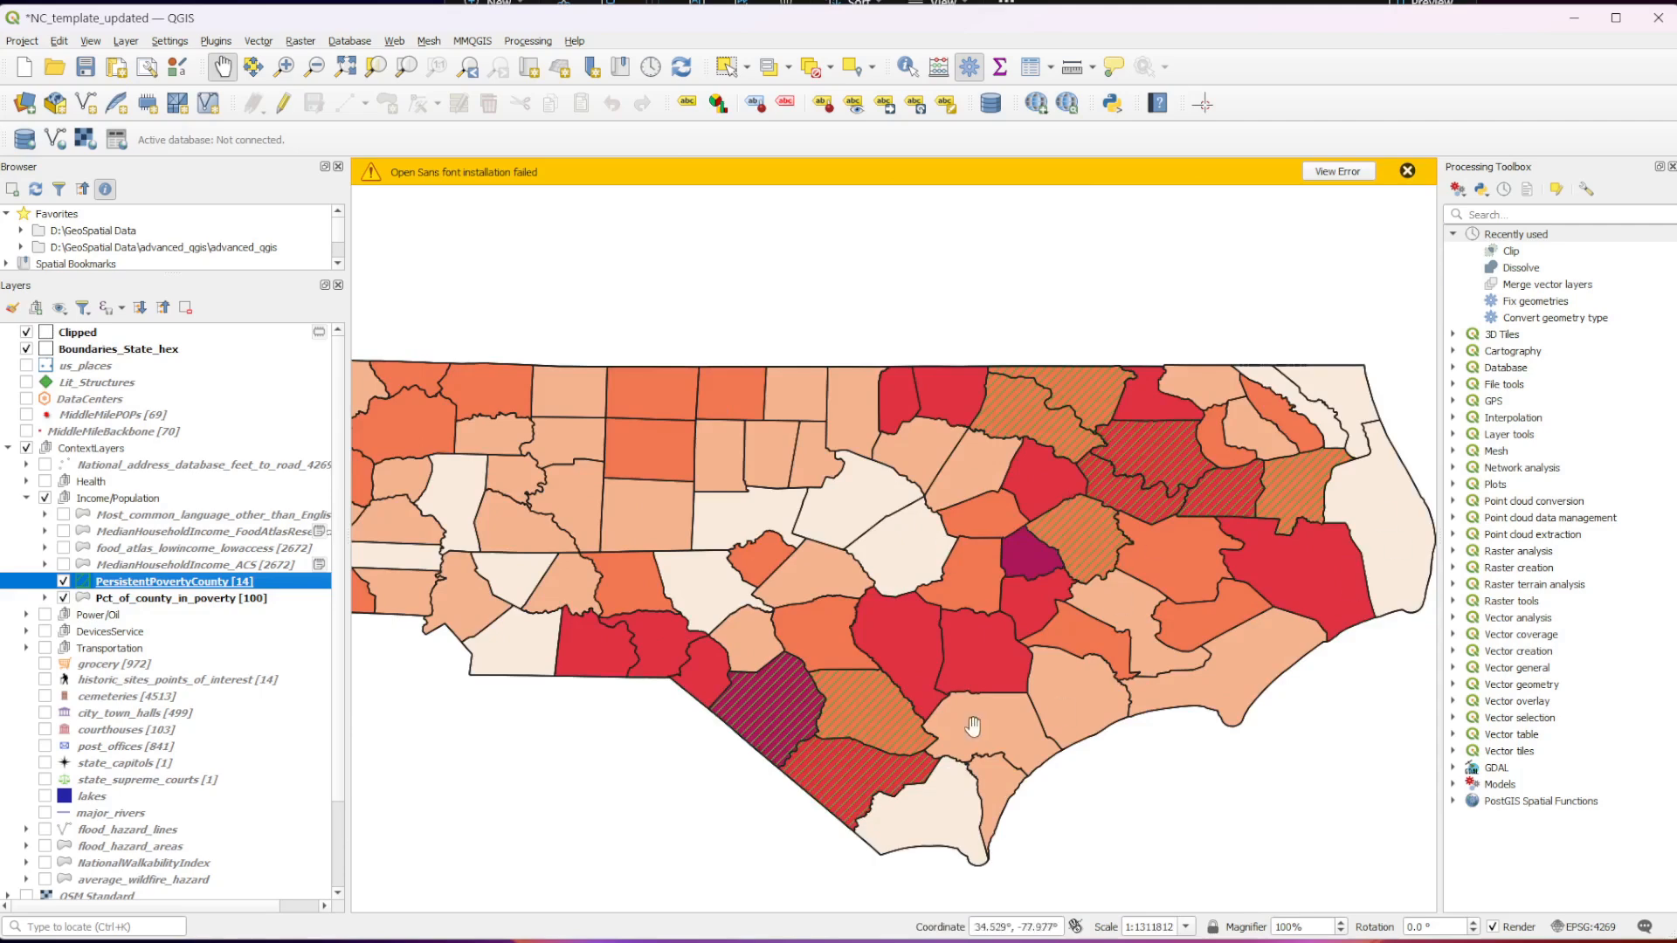
left_click_drag(467, 711, 786, 647)
scroll(634, 732, "down", 1)
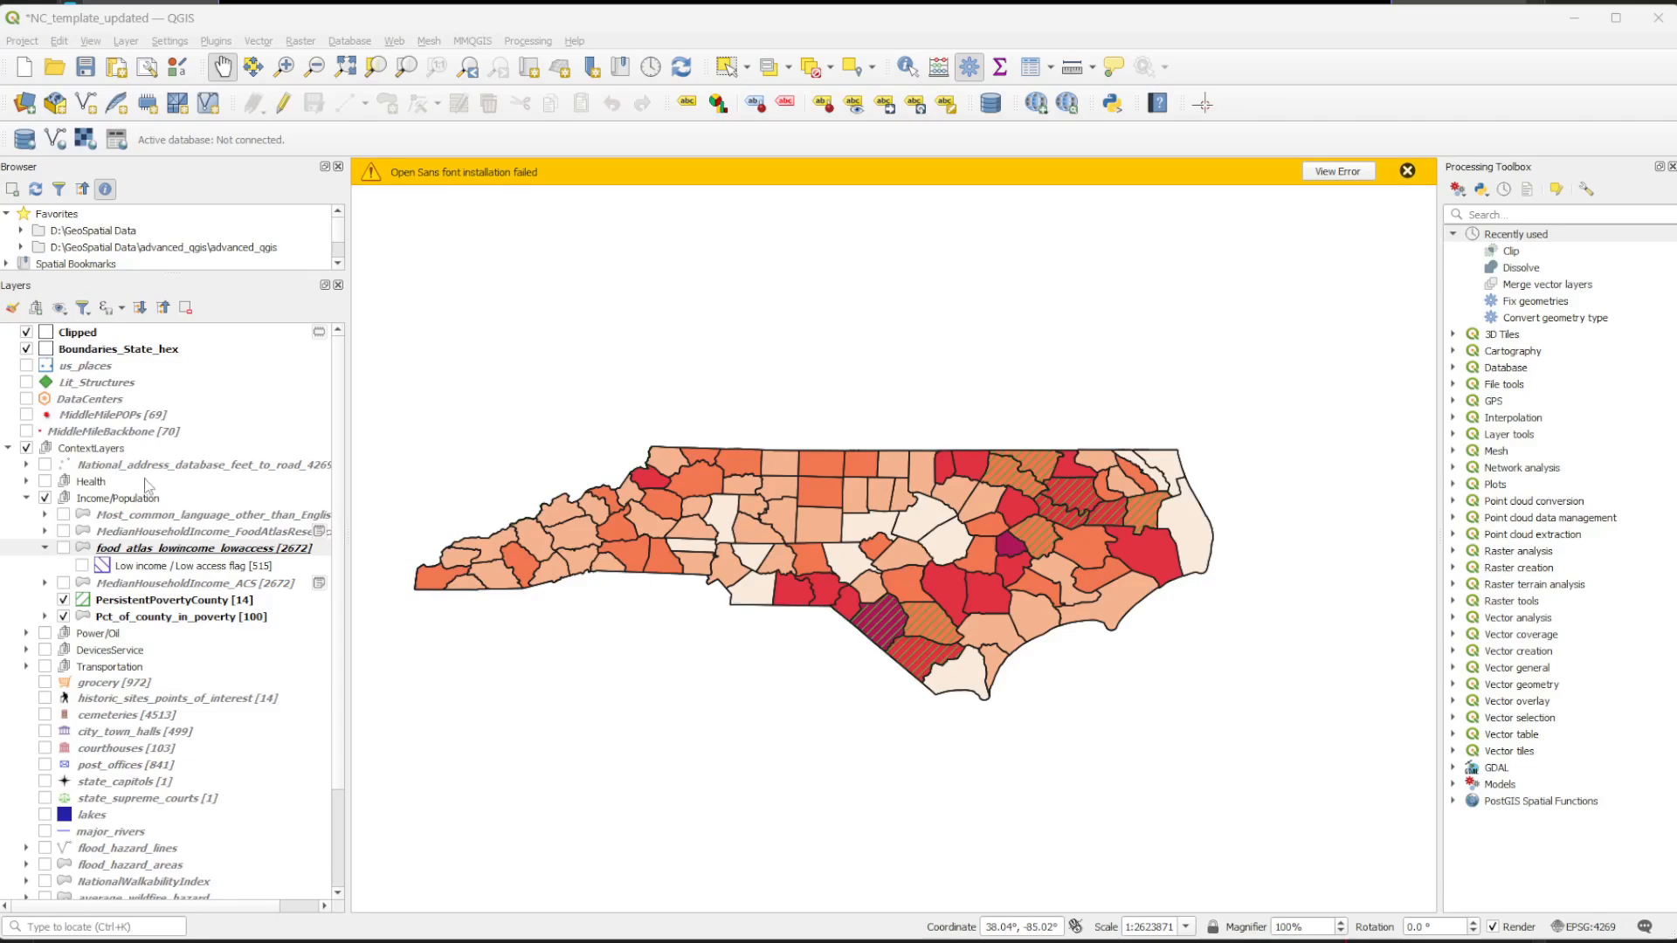
Show the food_atlas_lowincome_lowaccess layer with its Low income / Low access flag category and compare it with and without PersistentPovertyCounty.
left_click(82, 568)
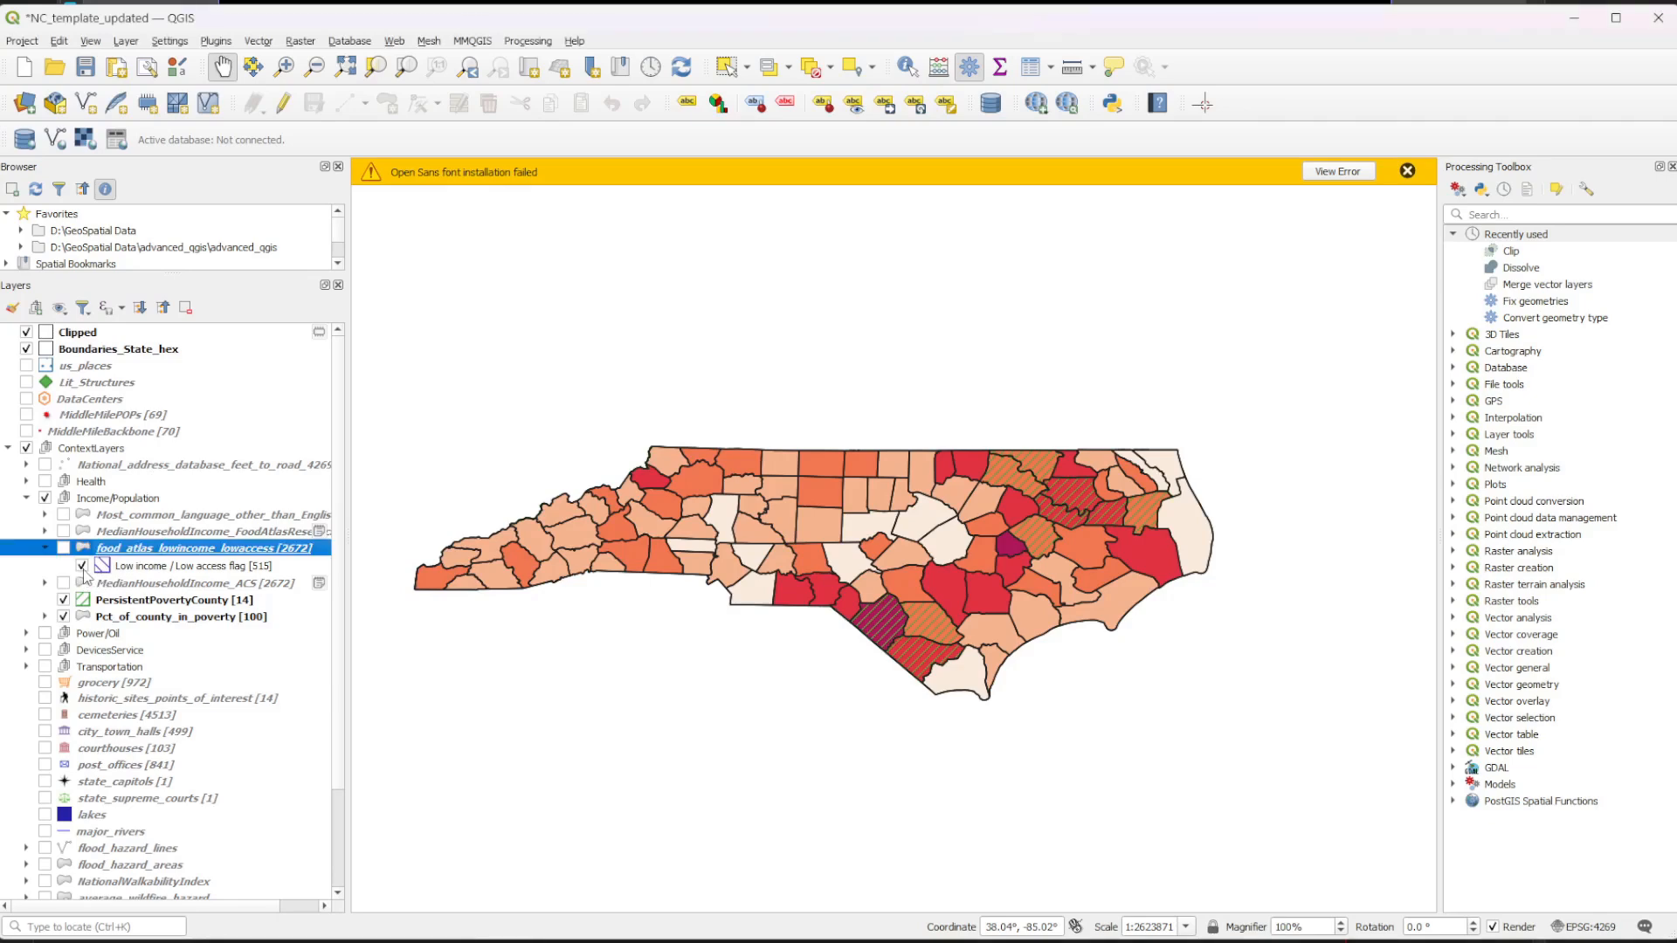
left_click_drag(515, 687, 894, 535)
left_click_drag(1040, 597, 668, 779)
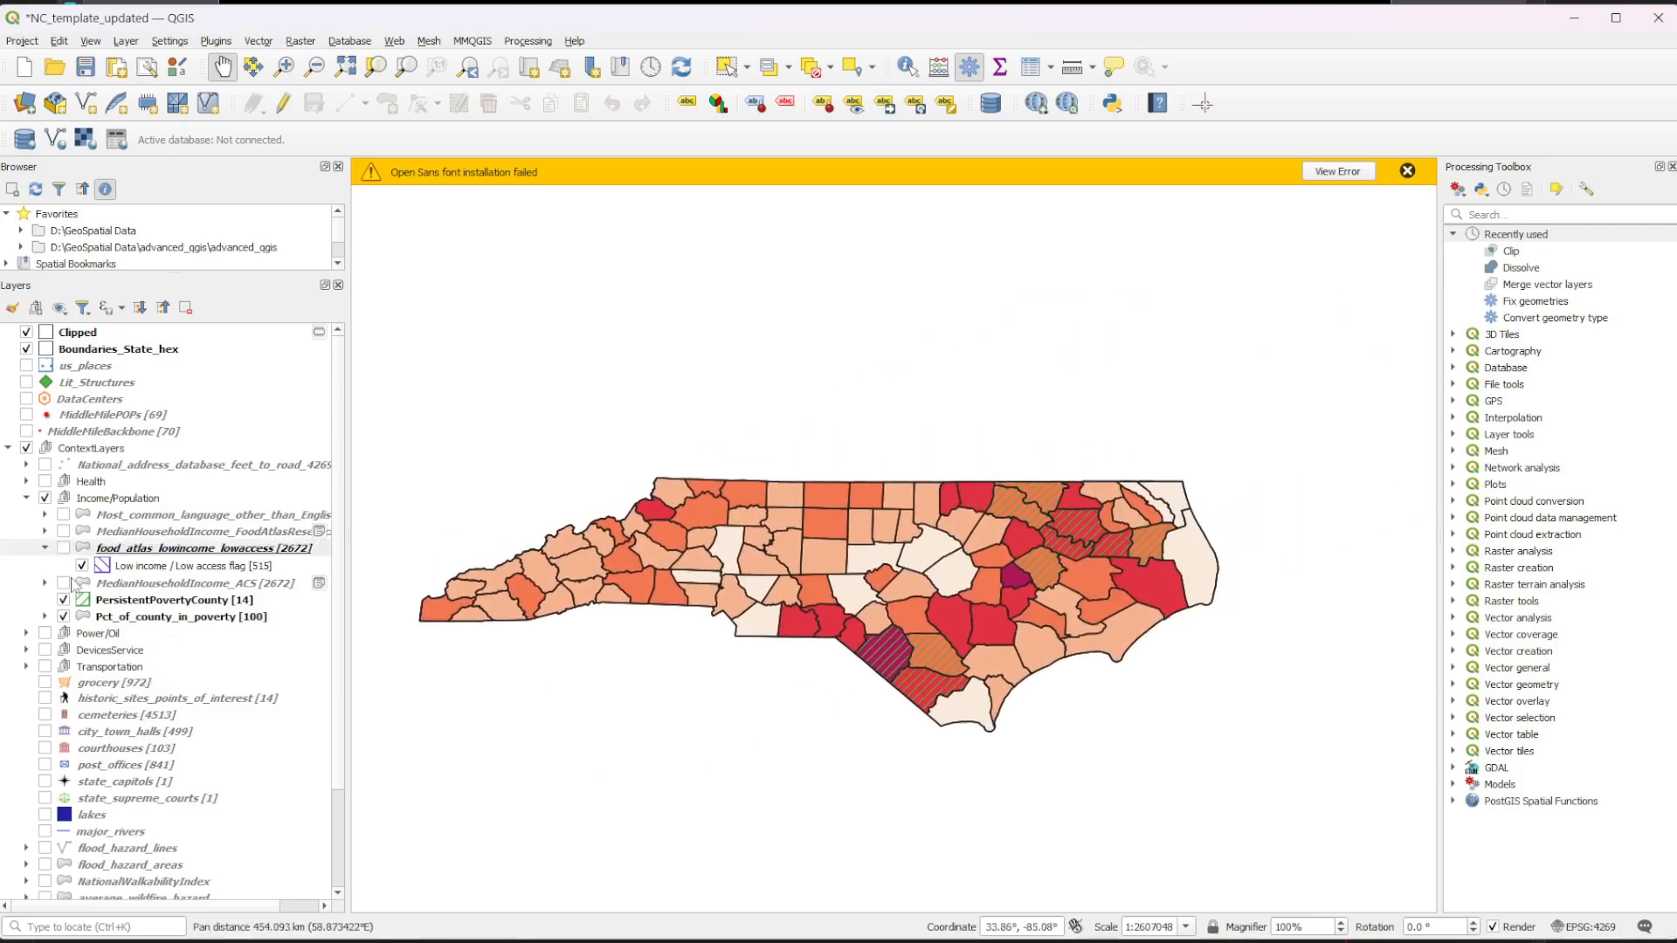
left_click(64, 550)
left_click_drag(669, 728, 711, 730)
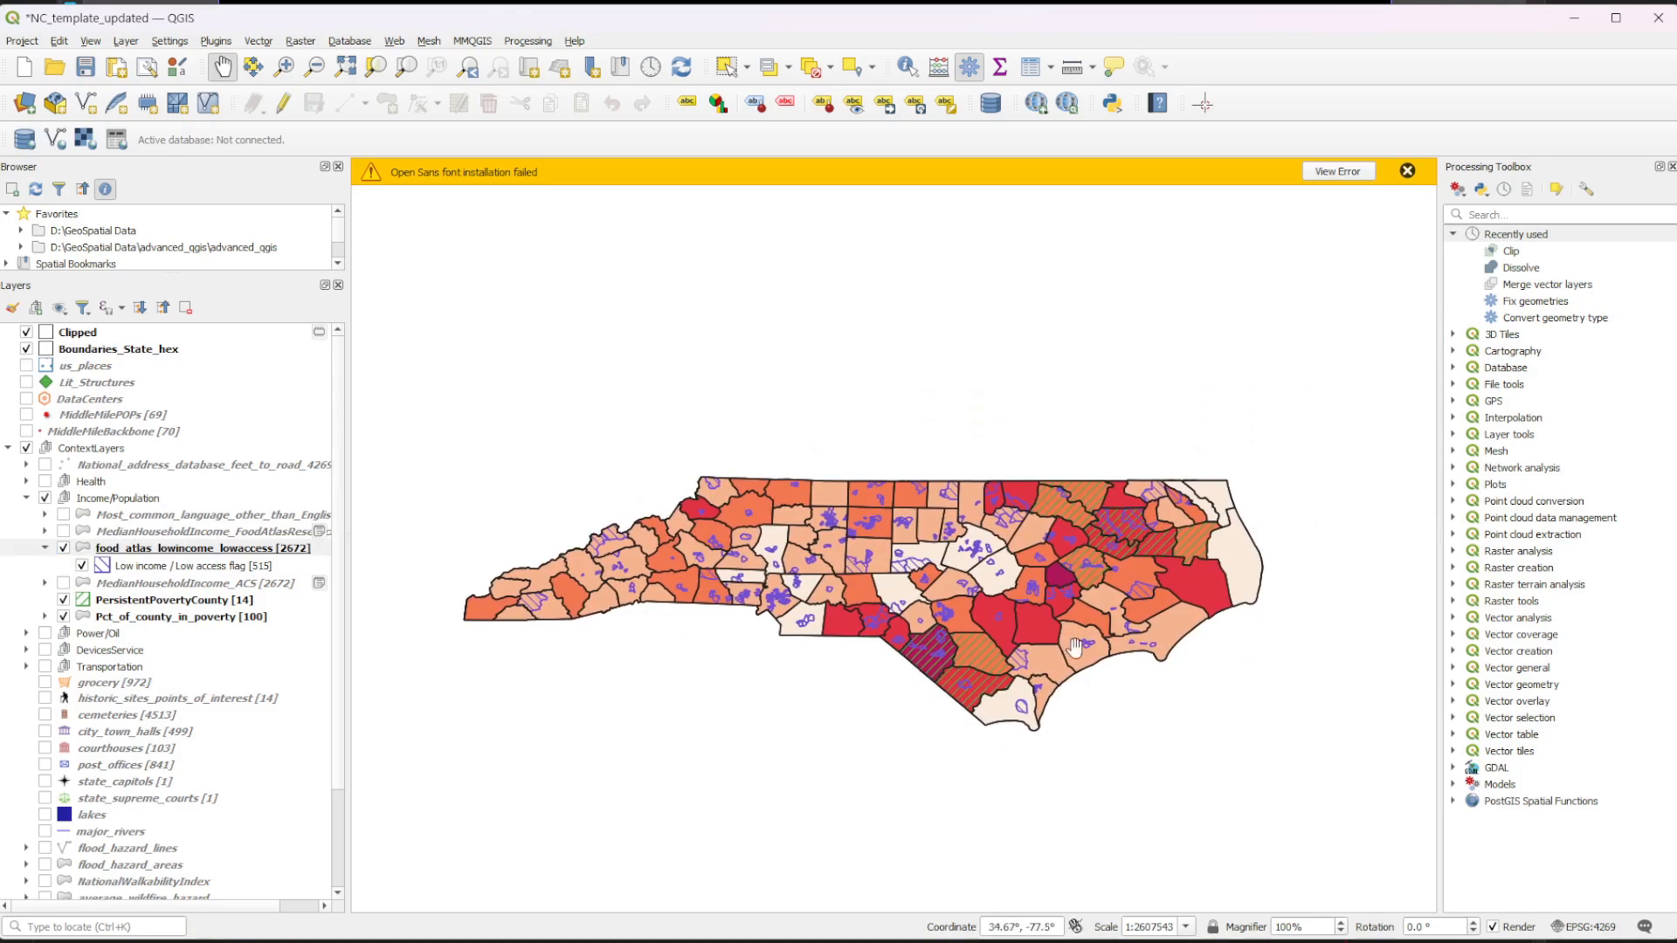
scroll(1074, 648, "up", 1)
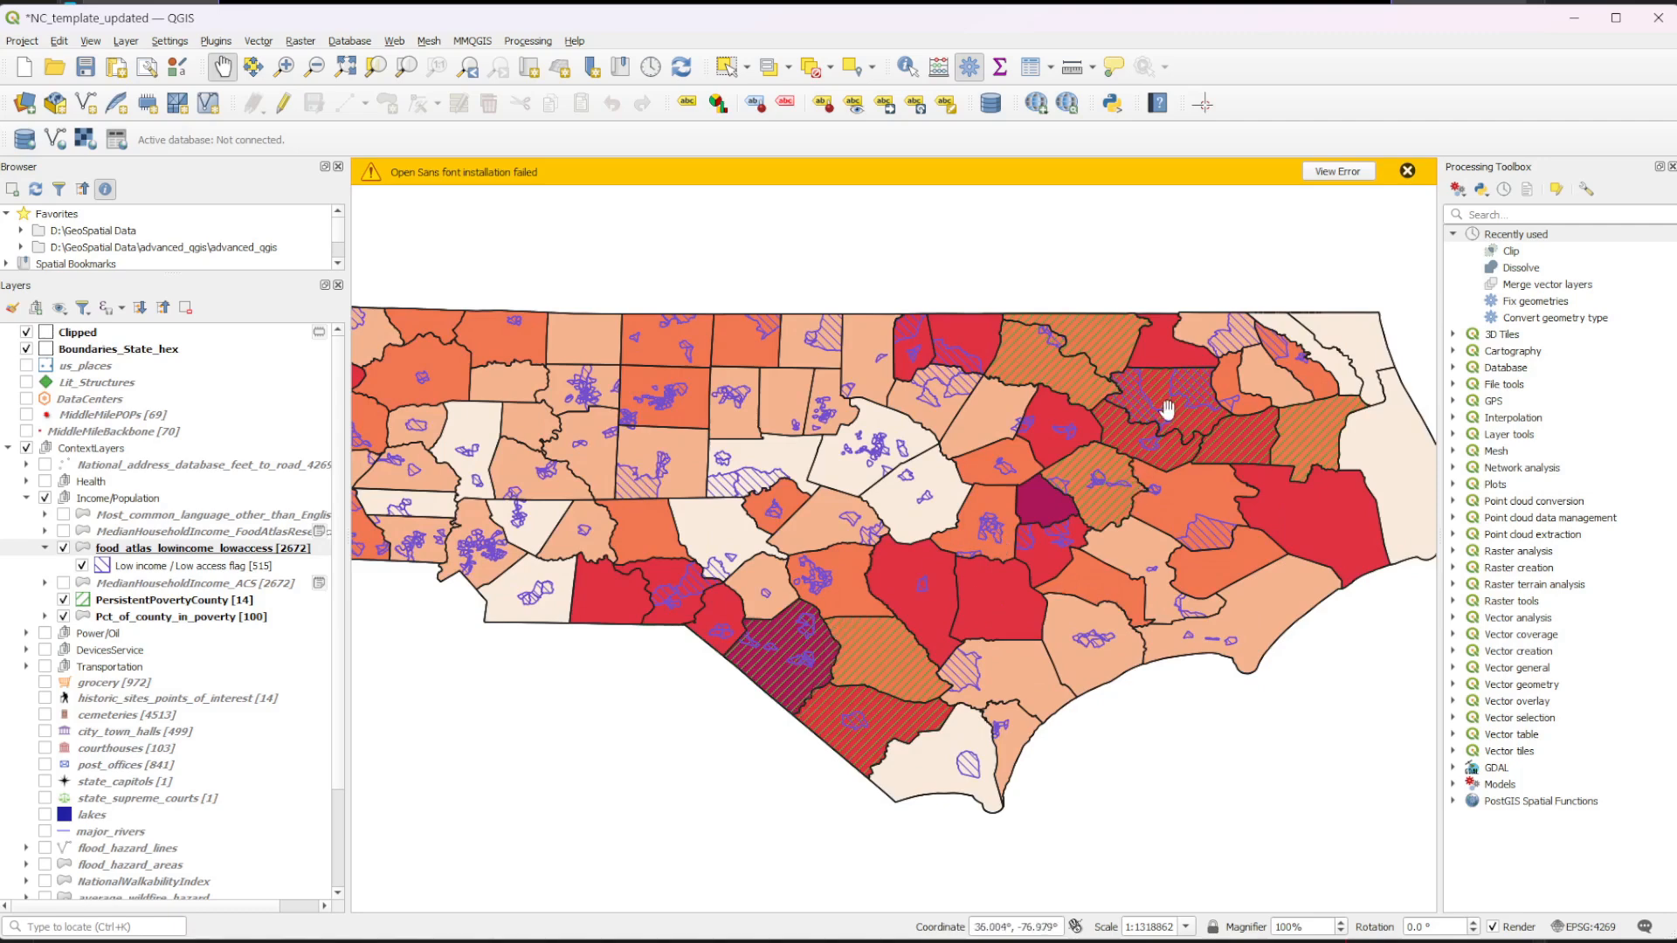
left_click(63, 600)
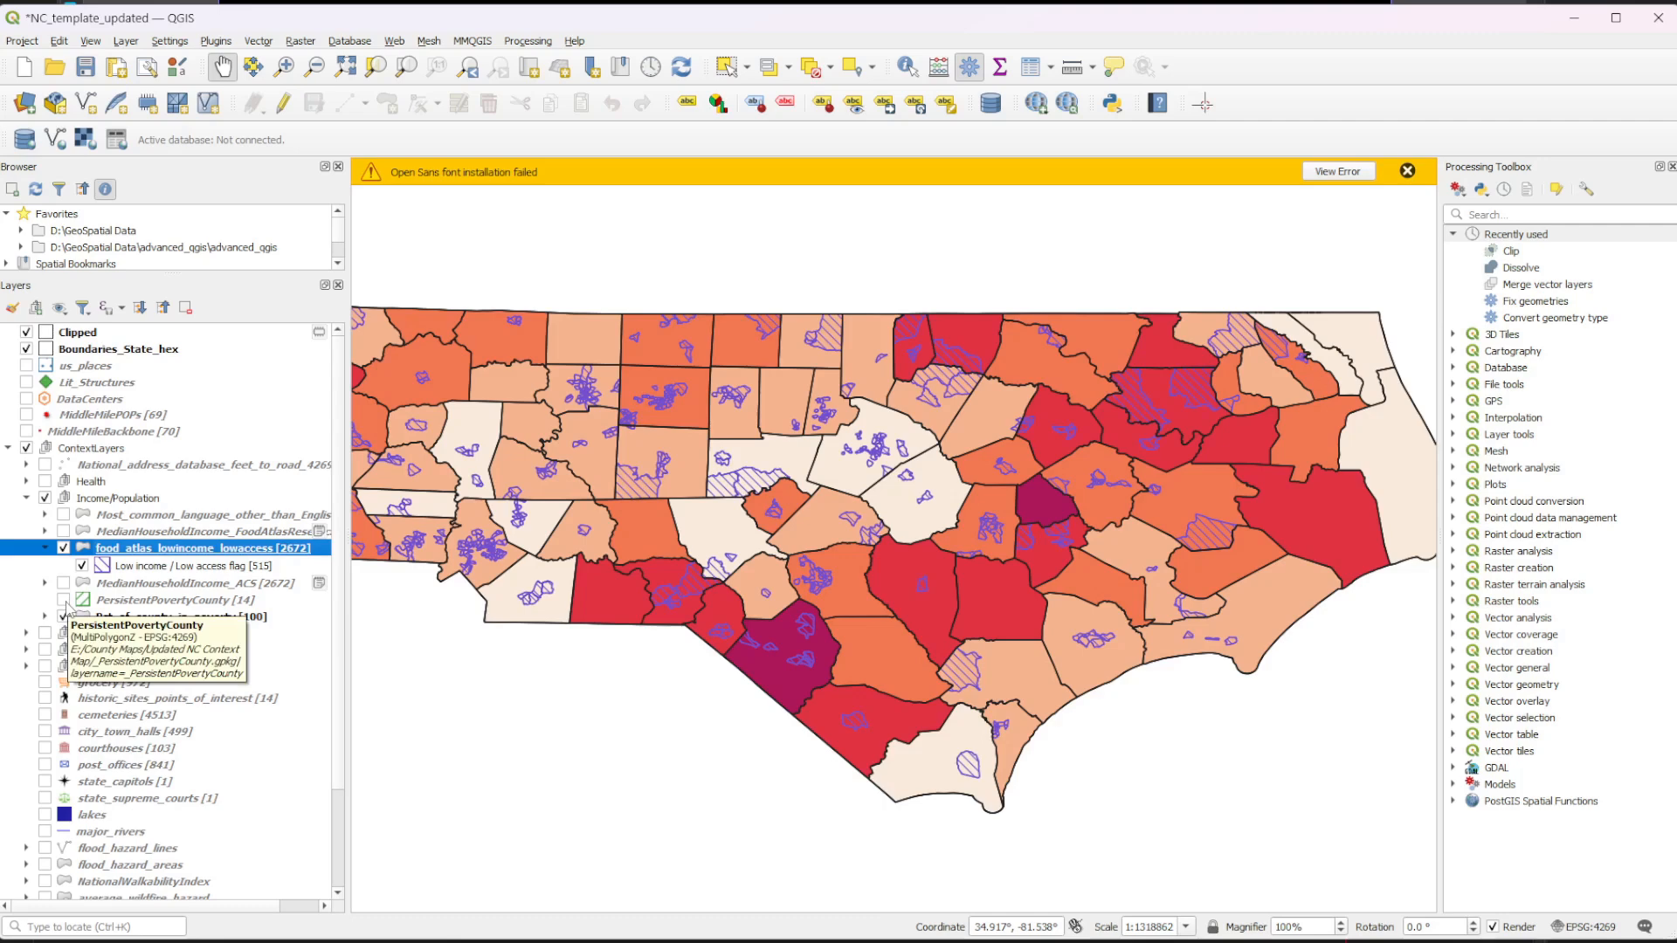
left_click(64, 601)
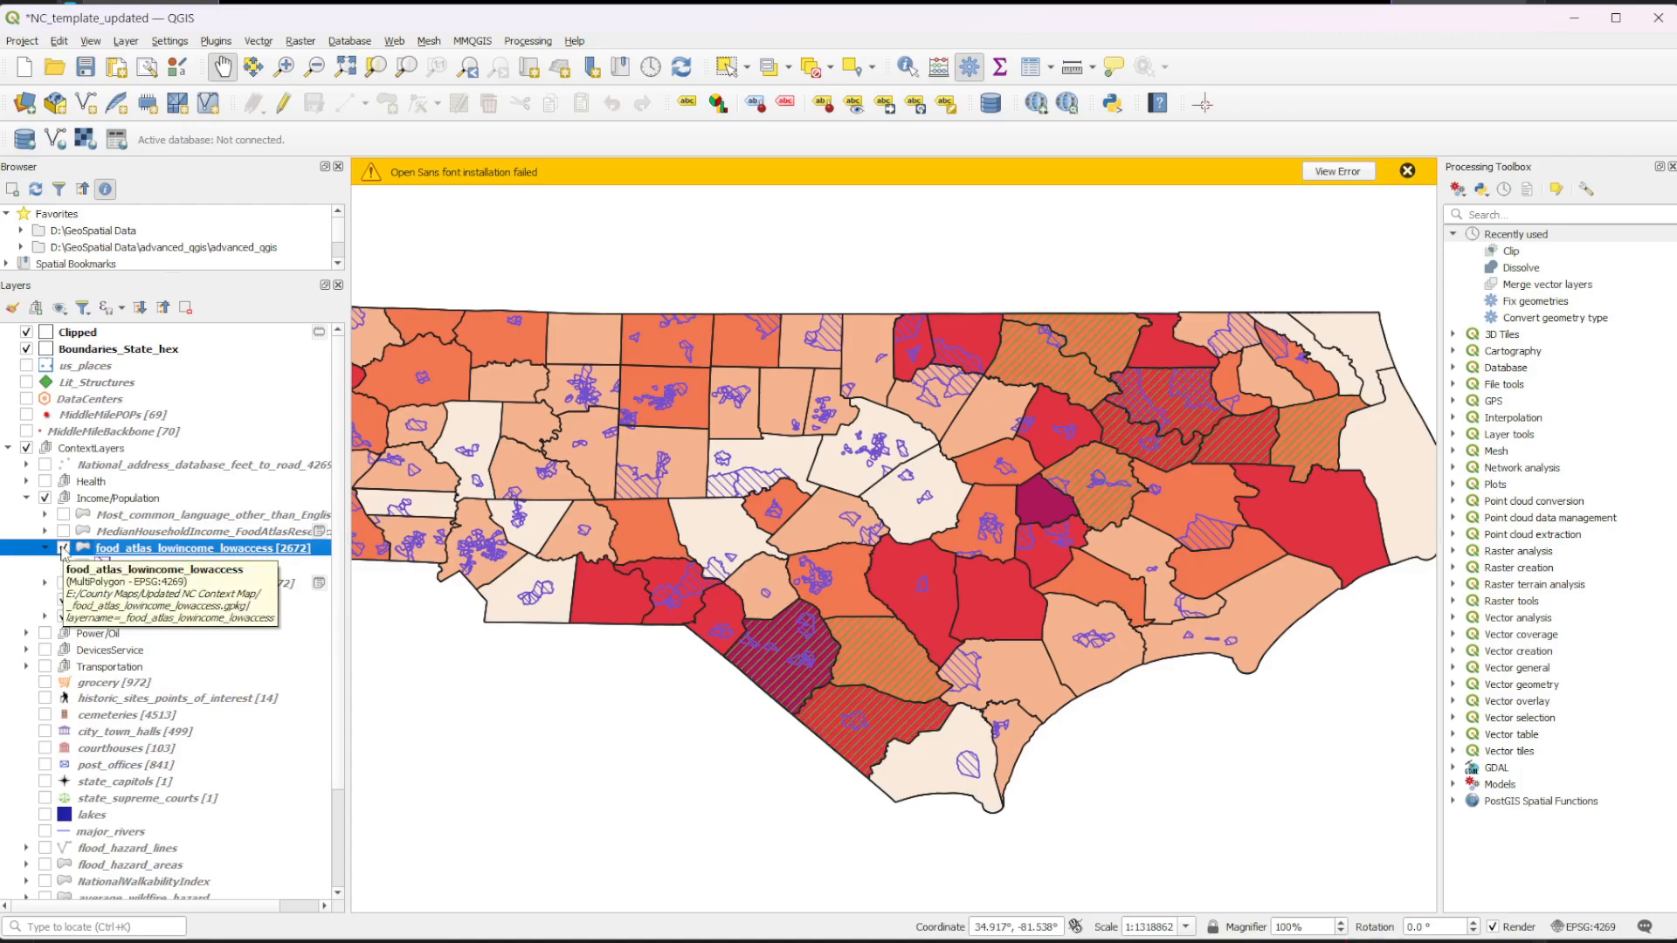
Examine the food_atlas_lowincome_lowaccess symbology, including its classification field and category symbol, leaving it without changes.
right_click(198, 549)
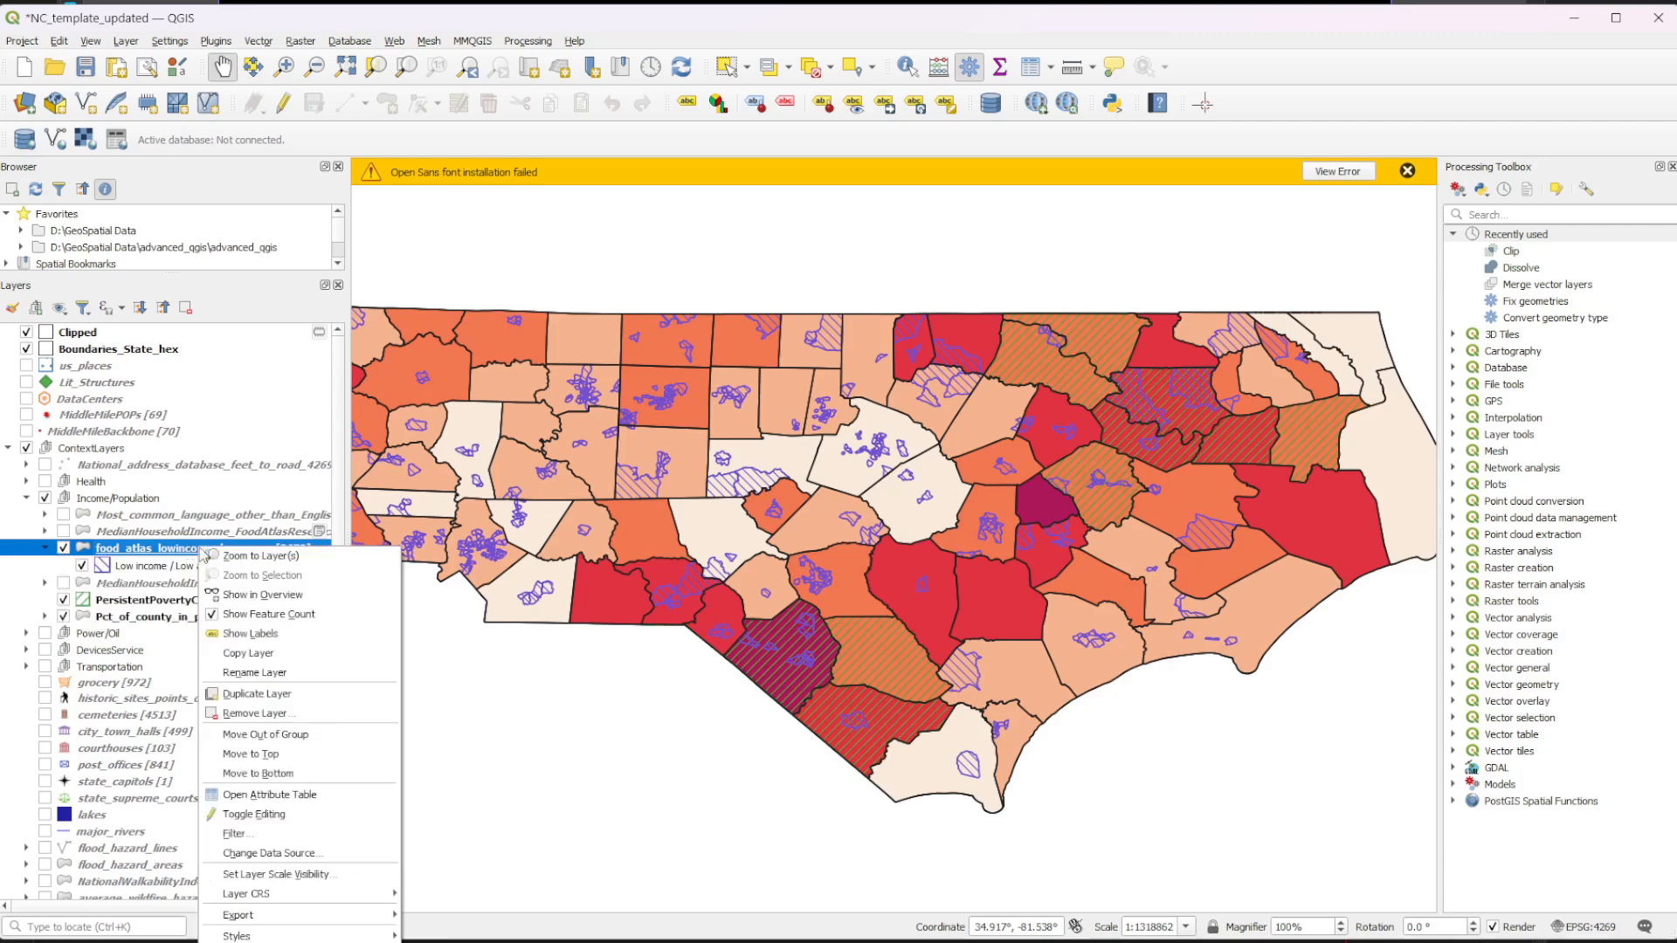
left_click(269, 794)
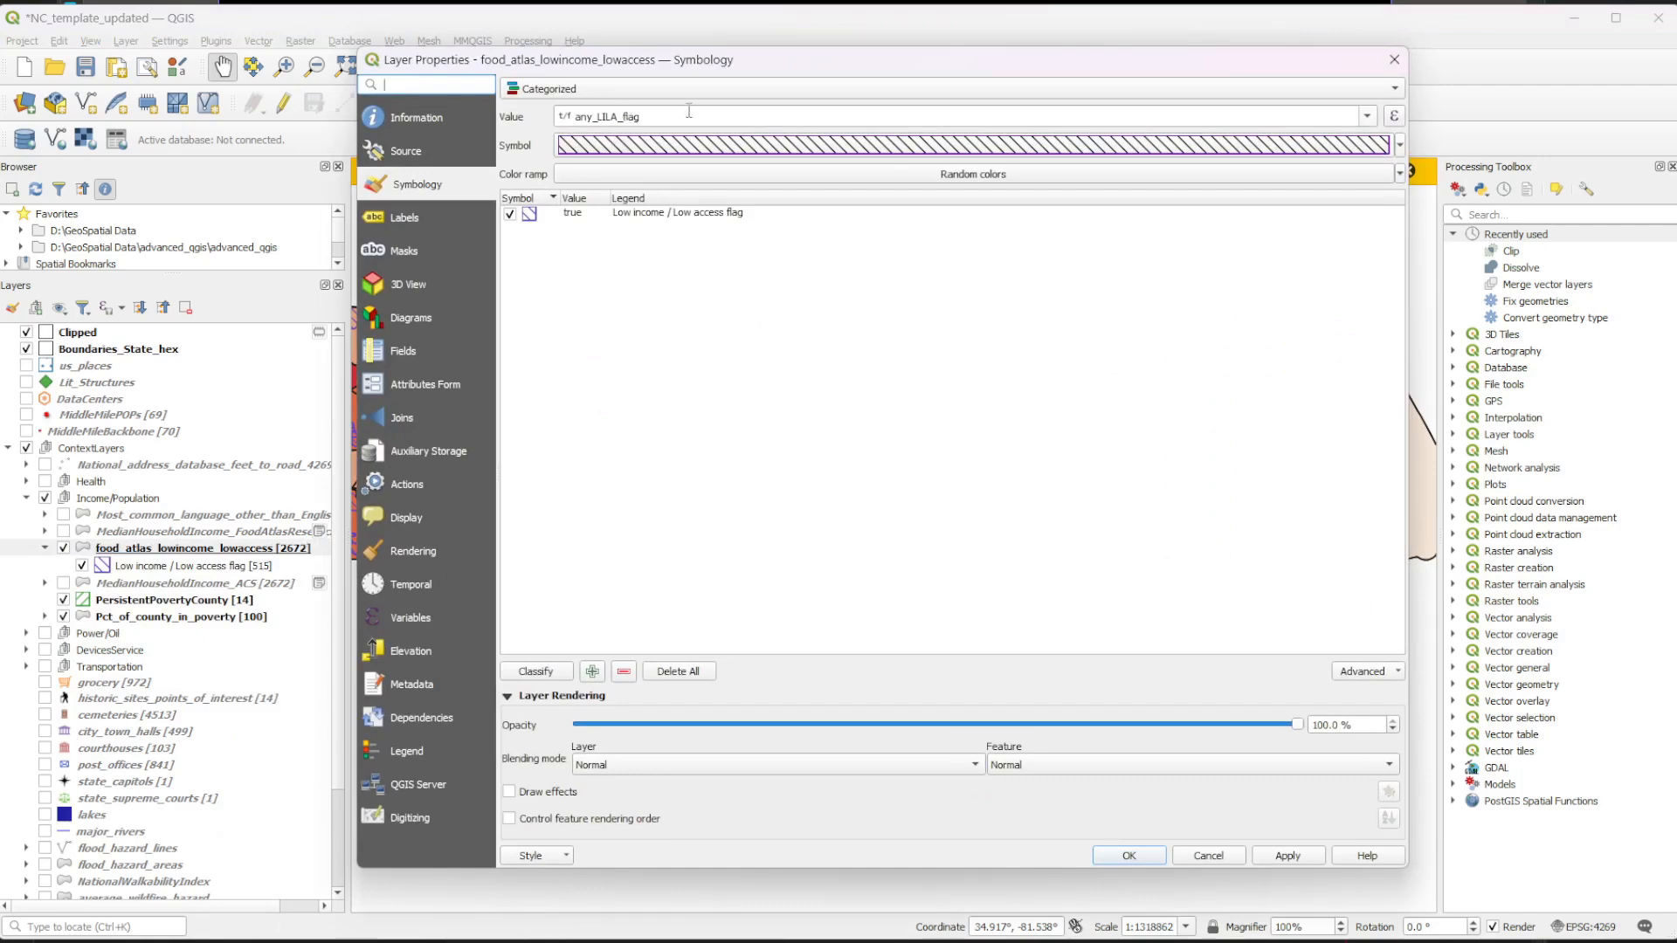
left_click(730, 92)
left_click(734, 97)
double_click(636, 117)
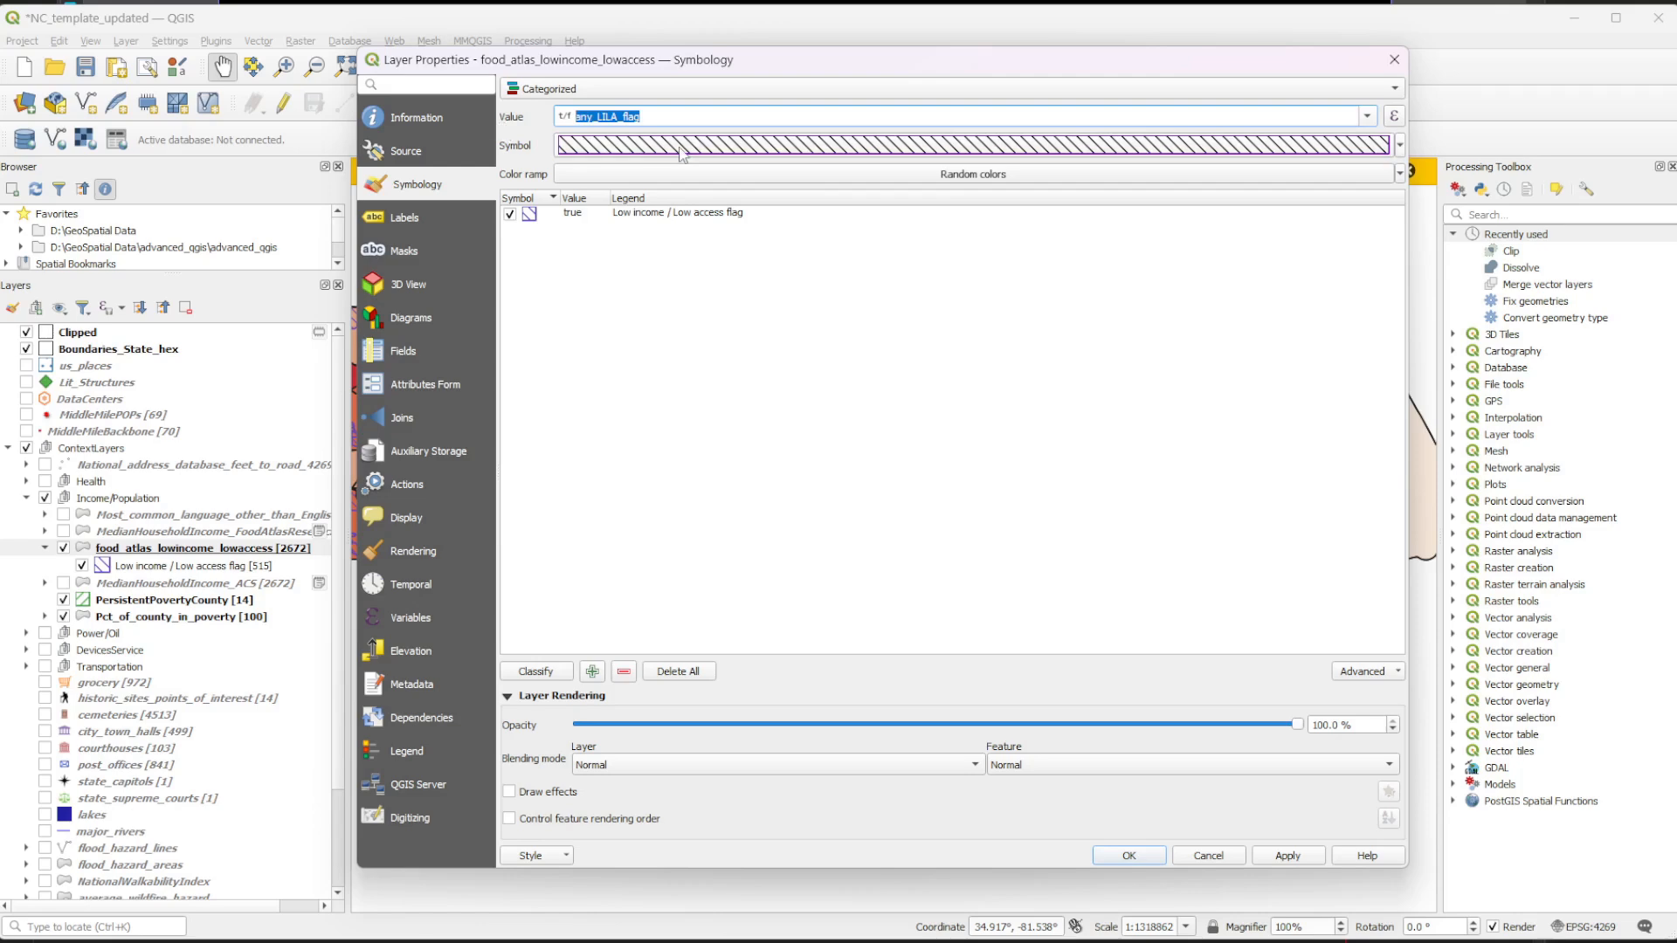
mouse_move(683, 152)
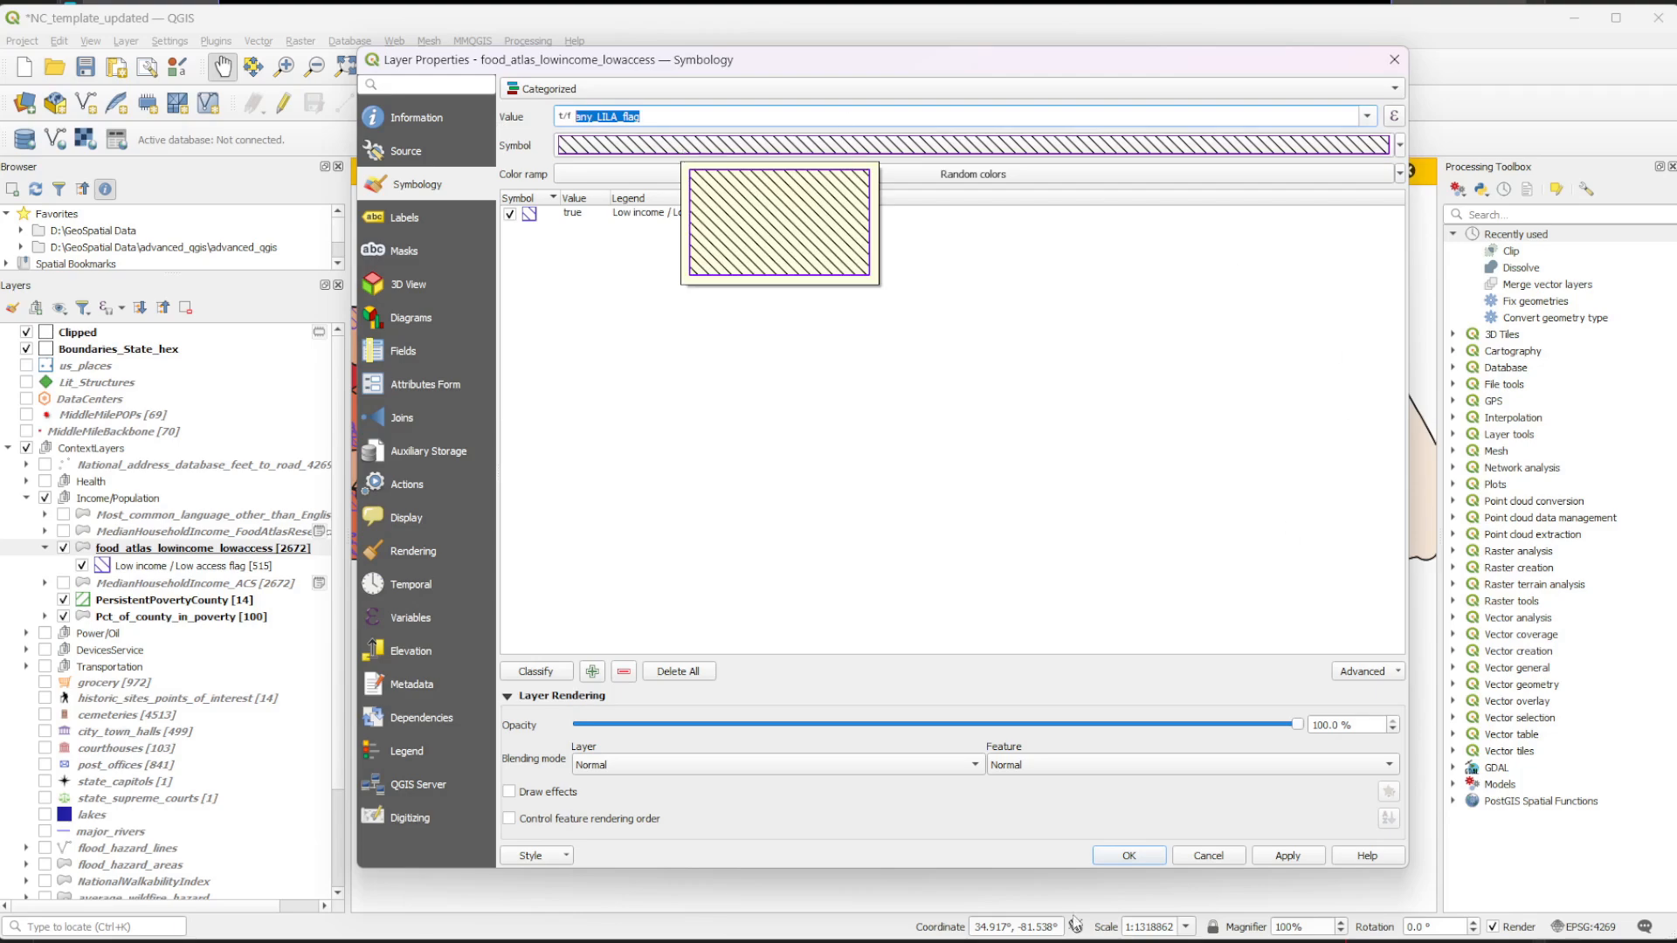
left_click(1144, 858)
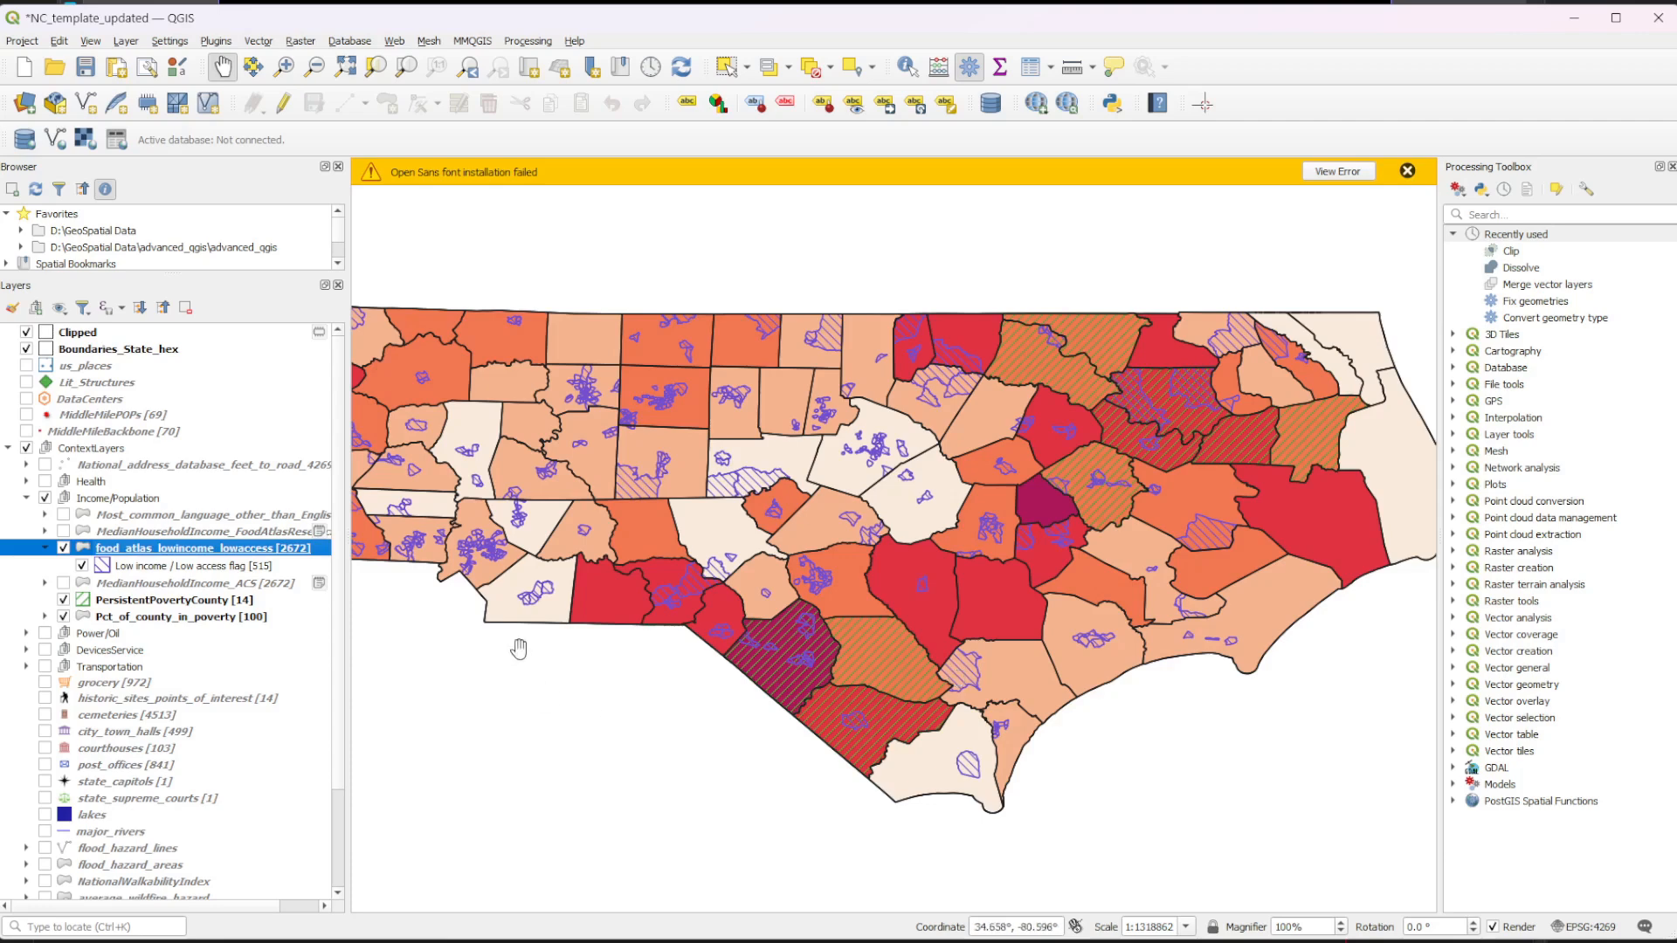
Toggle food_atlas_lowincome_lowaccess and PersistentPovertyCounty to compare them, then hide both along with Pct_of_county_in_poverty.
left_click(64, 549)
left_click(64, 549)
left_click(63, 550)
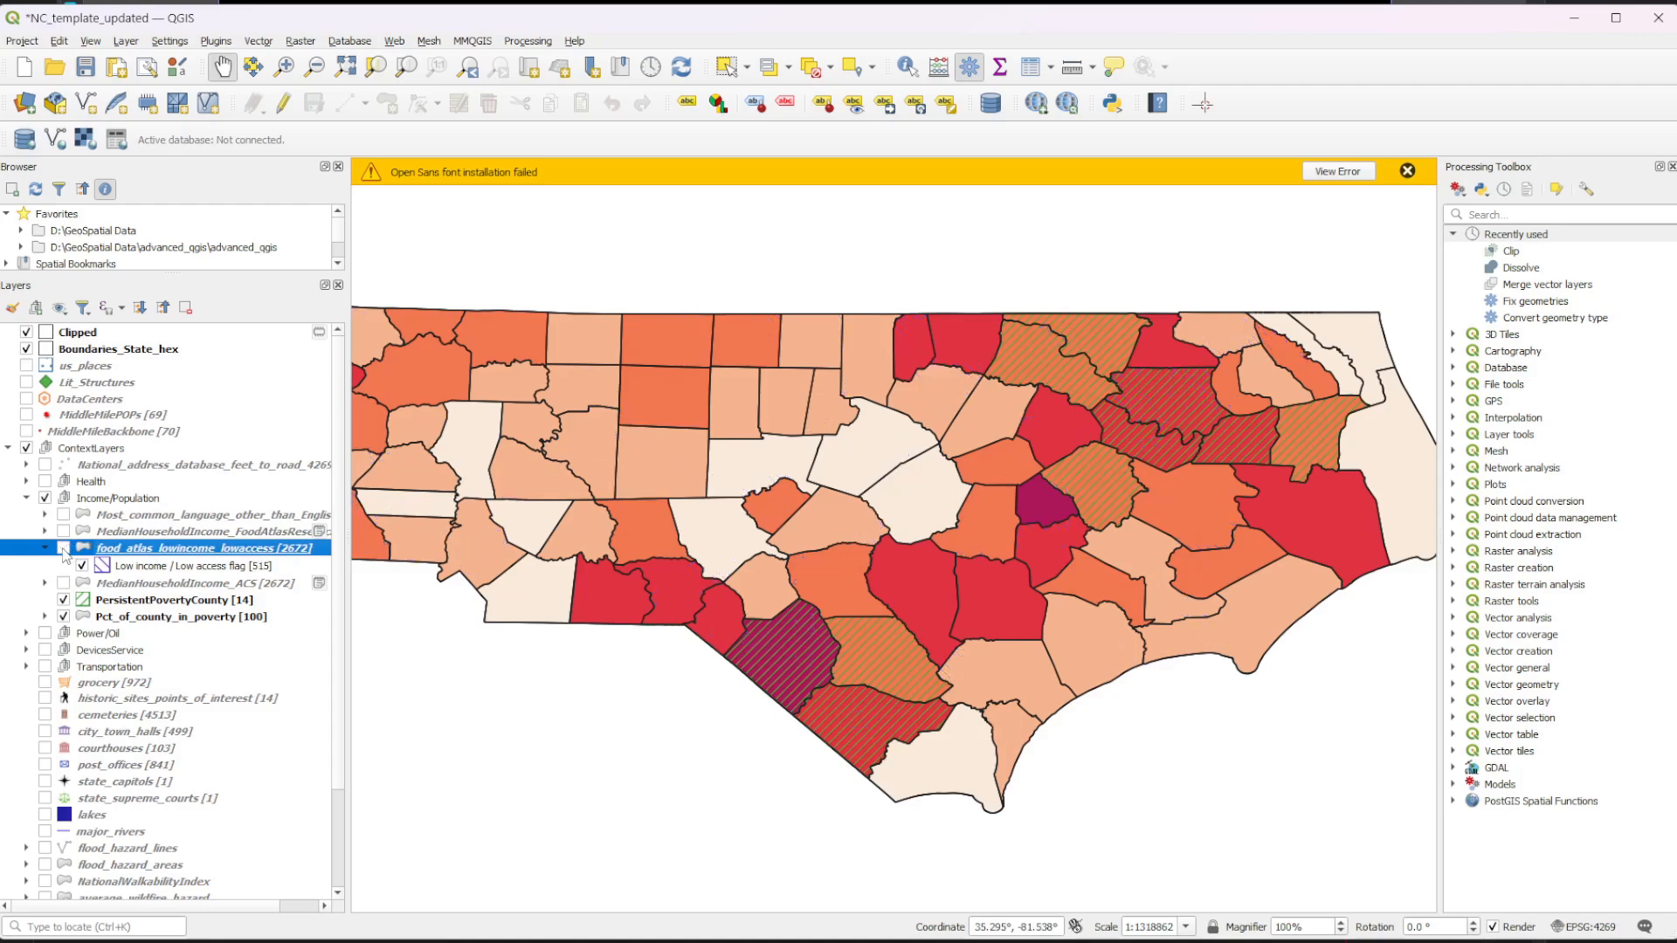
left_click(63, 600)
left_click(63, 600)
left_click(63, 600)
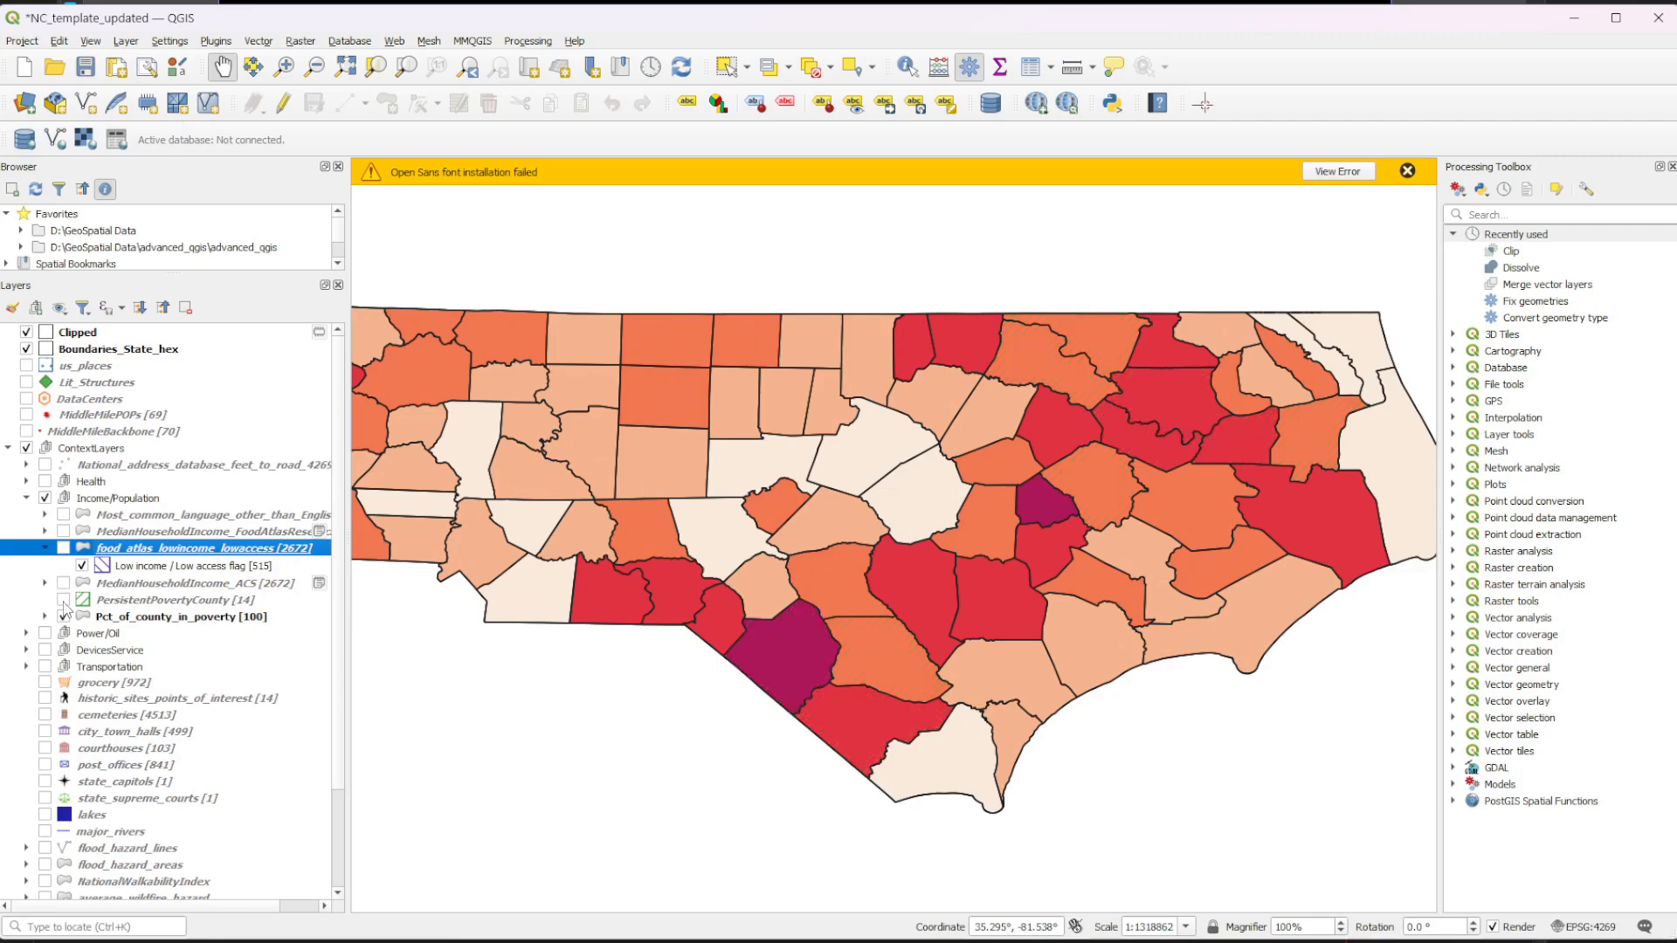
left_click(63, 616)
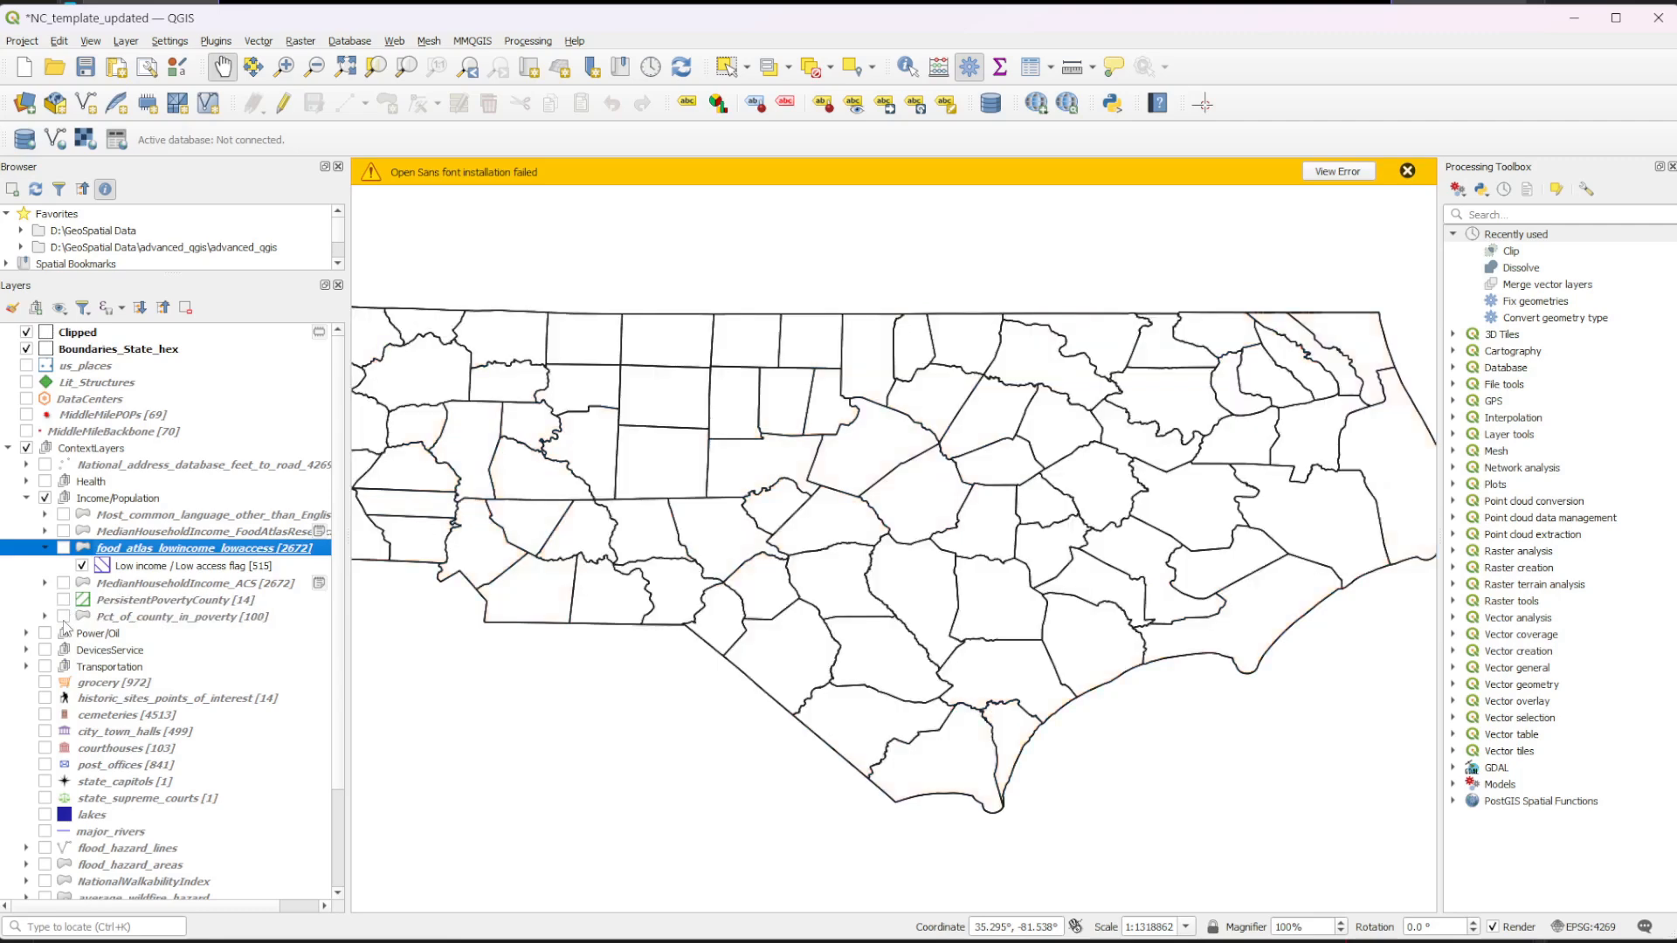